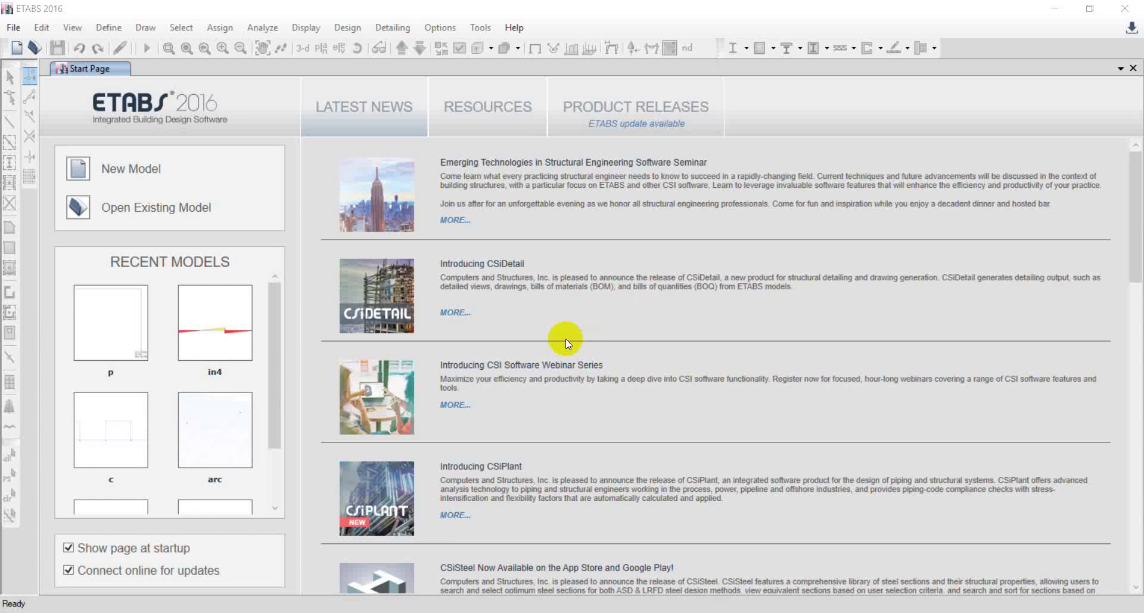
pyautogui.scroll(-3, 567, 339)
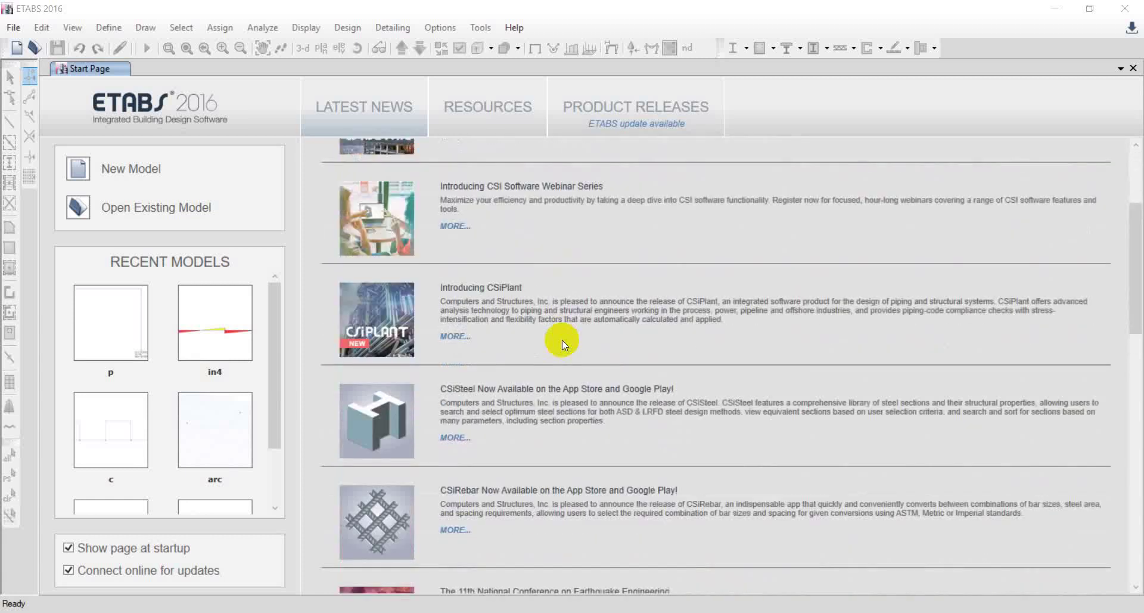
pyautogui.scroll(3, 562, 340)
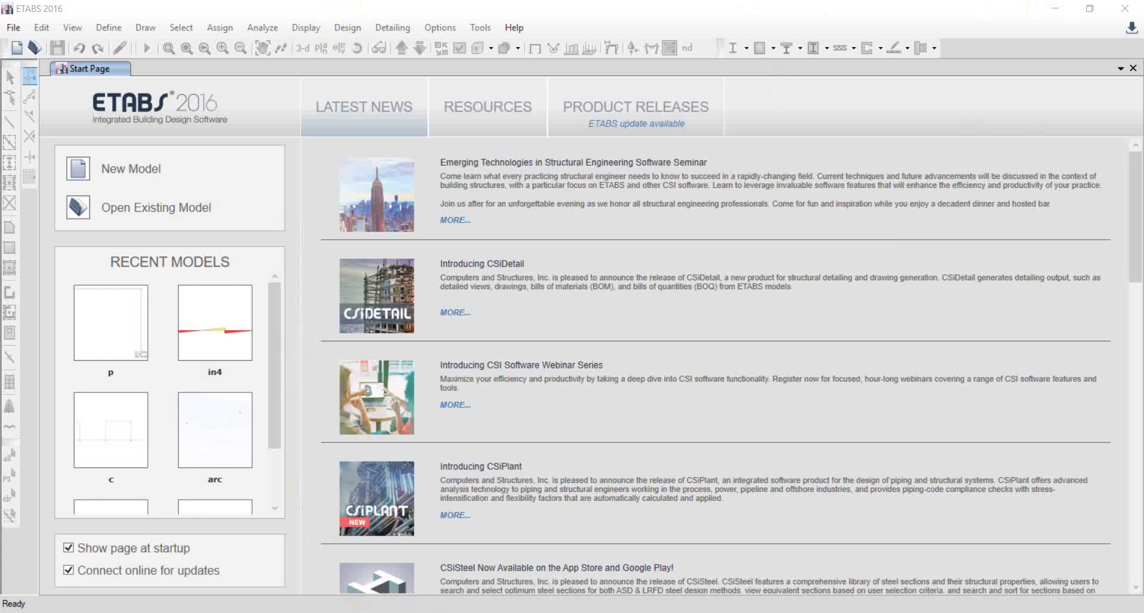
# Switch to AutoCAD and modify the Standard dimension style to 0.0 linear precision with the suffix m
pyautogui.click(447, 528)
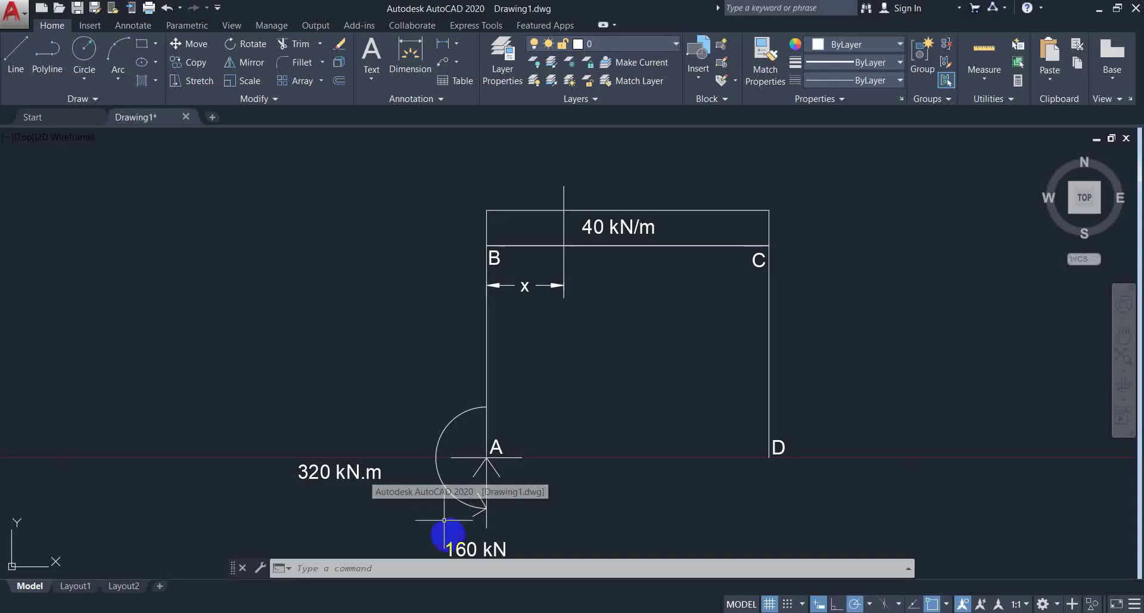
pyautogui.moveTo(366, 312); pyautogui.dragTo(1052, 322, button='middle')
pyautogui.moveTo(468, 295); pyautogui.dragTo(653, 273, button='middle')
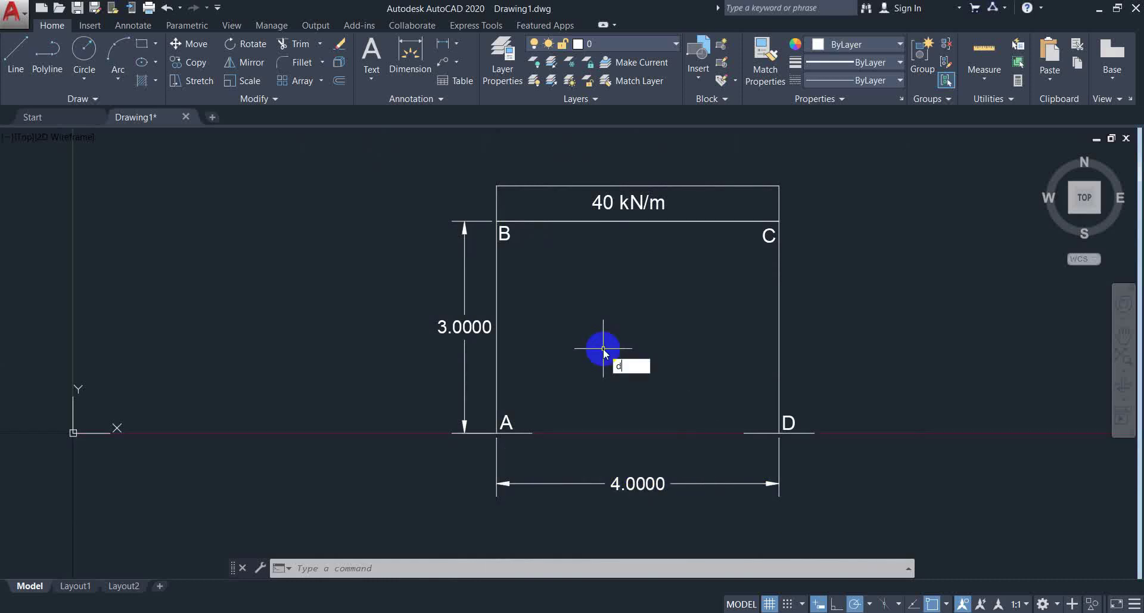
pyautogui.press('Return')
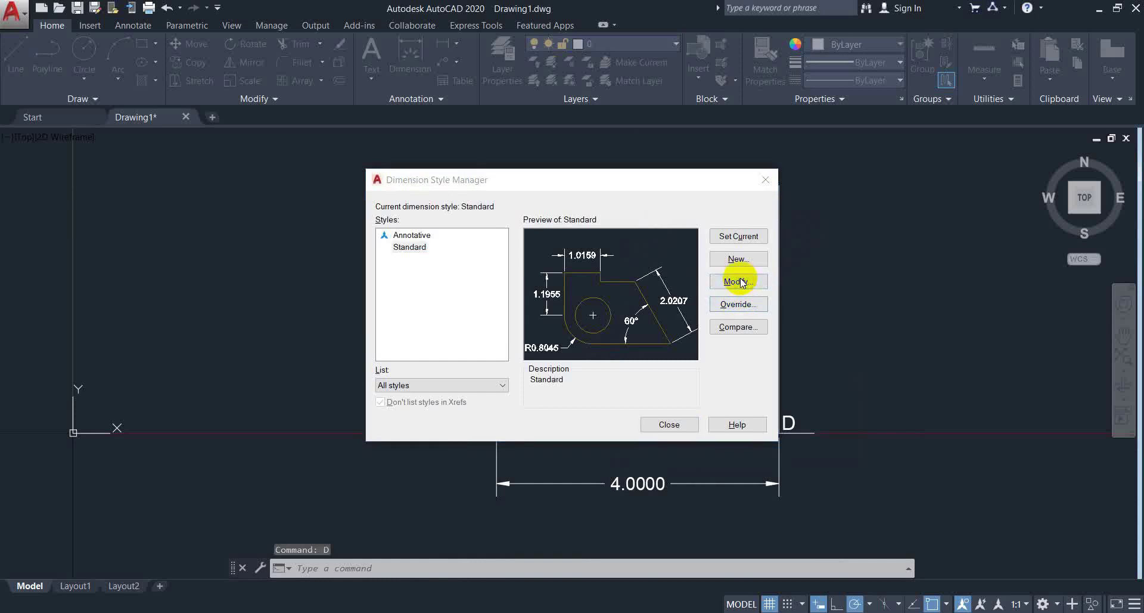
pyautogui.click(737, 281)
pyautogui.click(500, 150)
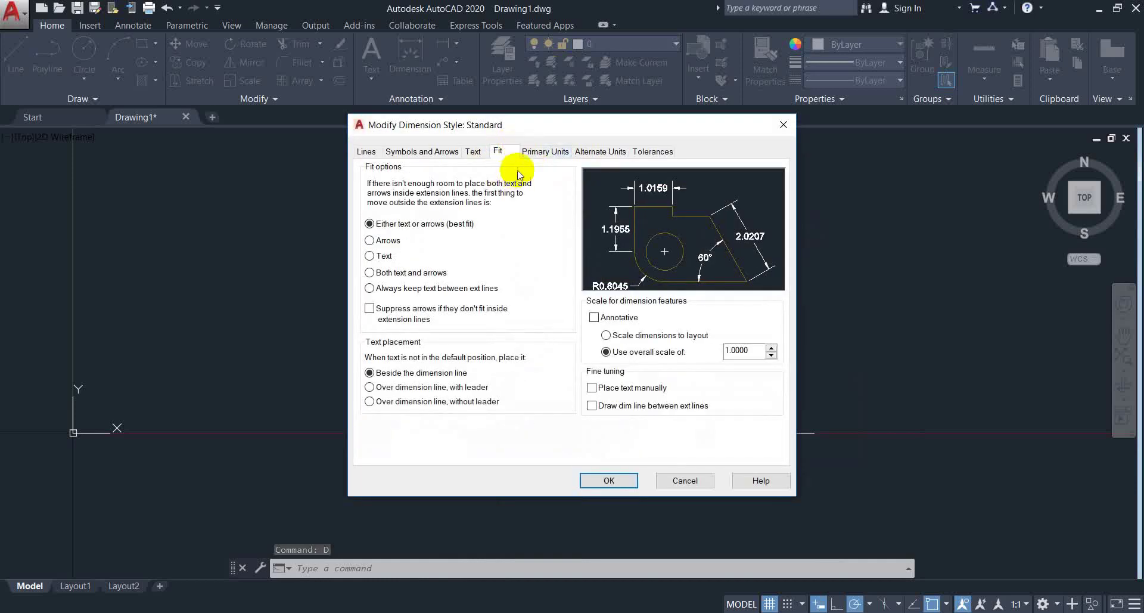
pyautogui.click(539, 151)
pyautogui.click(510, 205)
pyautogui.click(477, 222)
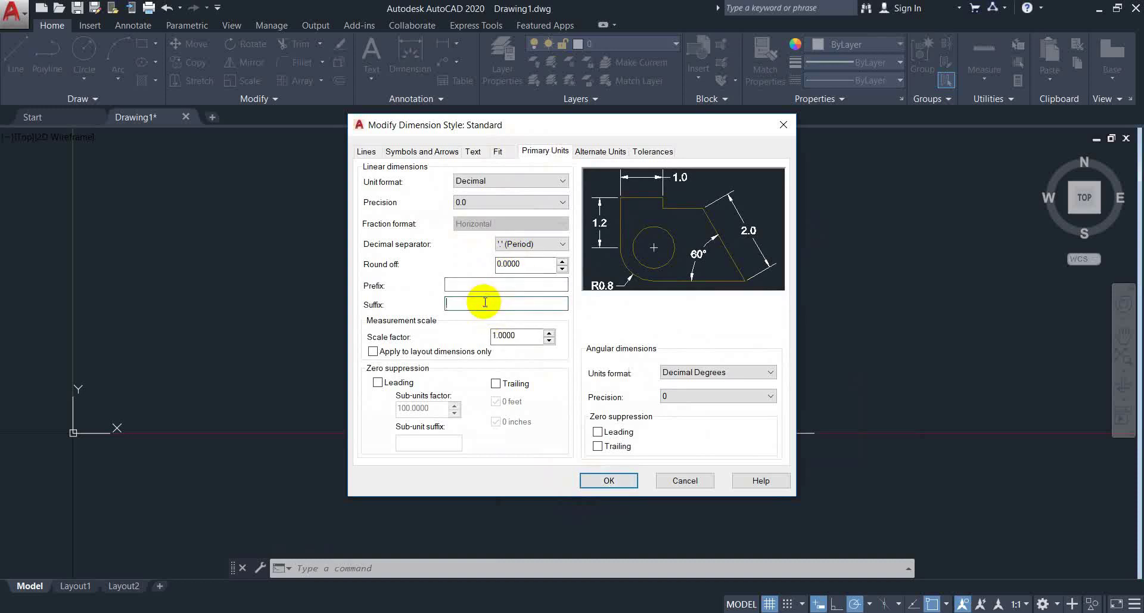
pyautogui.write('m')
pyautogui.click(602, 480)
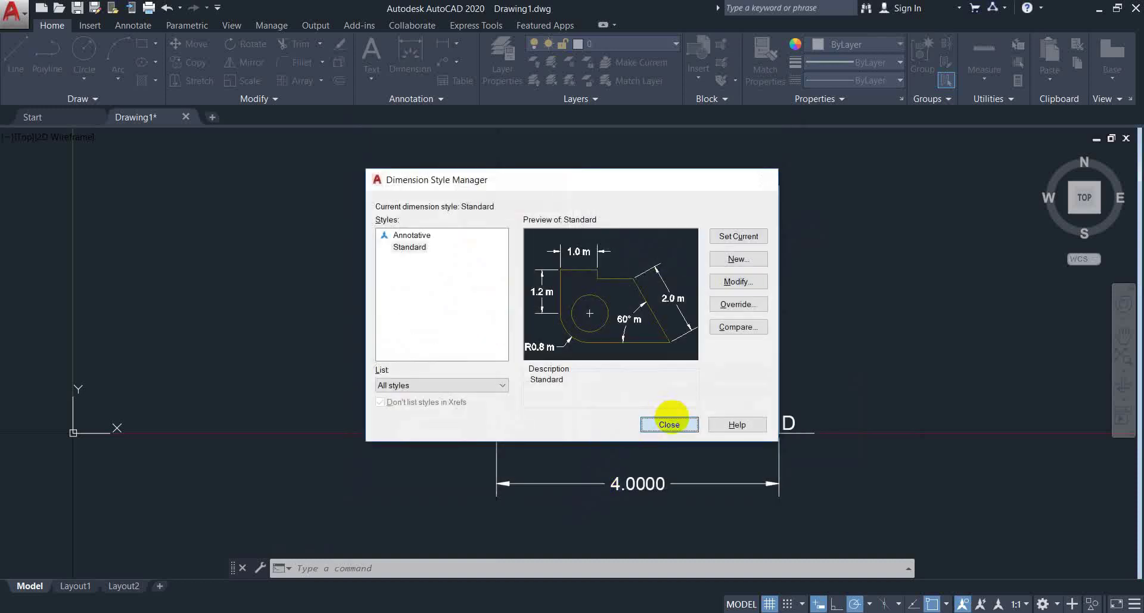
pyautogui.click(670, 424)
# Delete the vertical section line and its x dimension on member BC of the frame with the 160 kN and 320 kN.m reactions
pyautogui.moveTo(666, 292); pyautogui.dragTo(608, 273, button='middle')
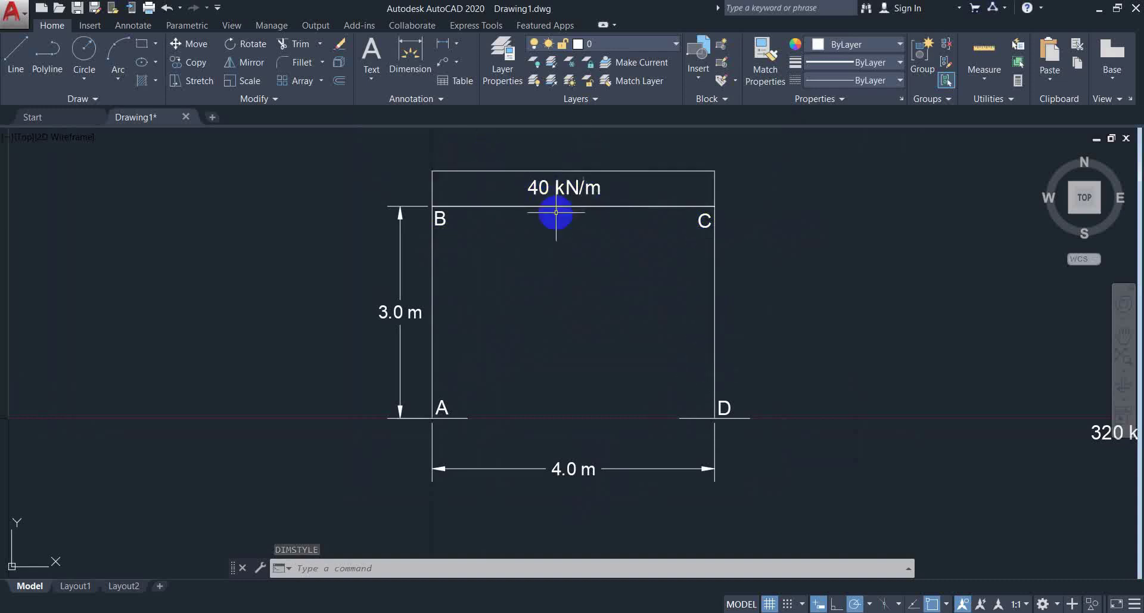
pyautogui.moveTo(638, 196); pyautogui.dragTo(370, 258, button='middle')
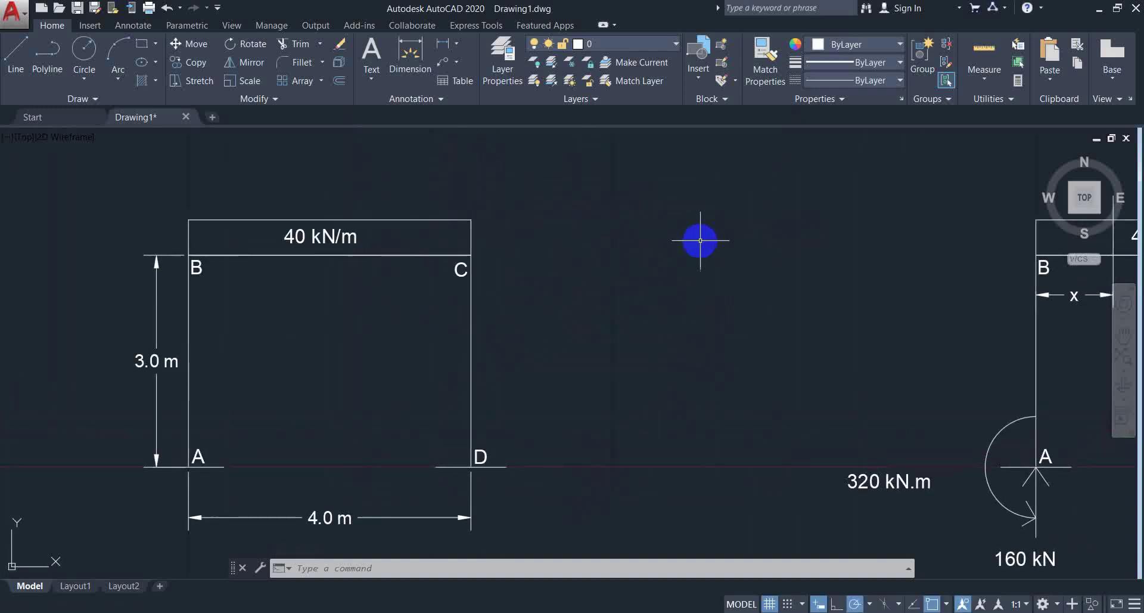
pyautogui.moveTo(703, 242)
pyautogui.mouseDown(button='middle')
pyautogui.moveTo(618, 237)
pyautogui.moveTo(590, 207)
pyautogui.moveTo(851, 207)
pyautogui.moveTo(872, 195)
pyautogui.mouseUp(button='middle')
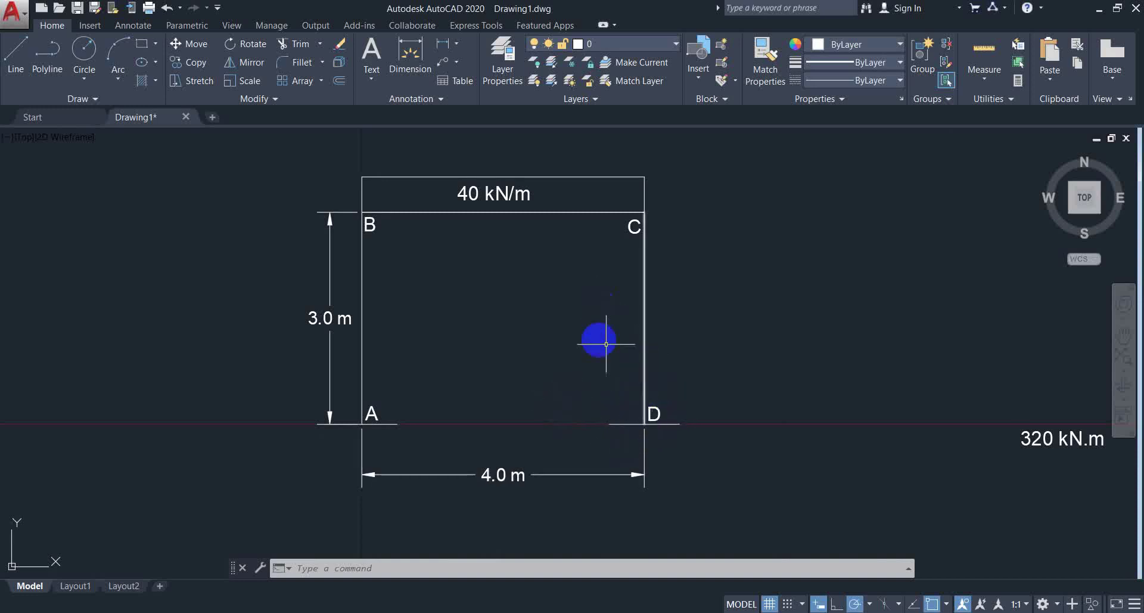
pyautogui.moveTo(769, 276)
pyautogui.mouseDown(button='middle')
pyautogui.moveTo(689, 293)
pyautogui.moveTo(434, 304)
pyautogui.moveTo(143, 265)
pyautogui.mouseUp(button='middle')
pyautogui.moveTo(663, 174); pyautogui.dragTo(620, 211, button='middle')
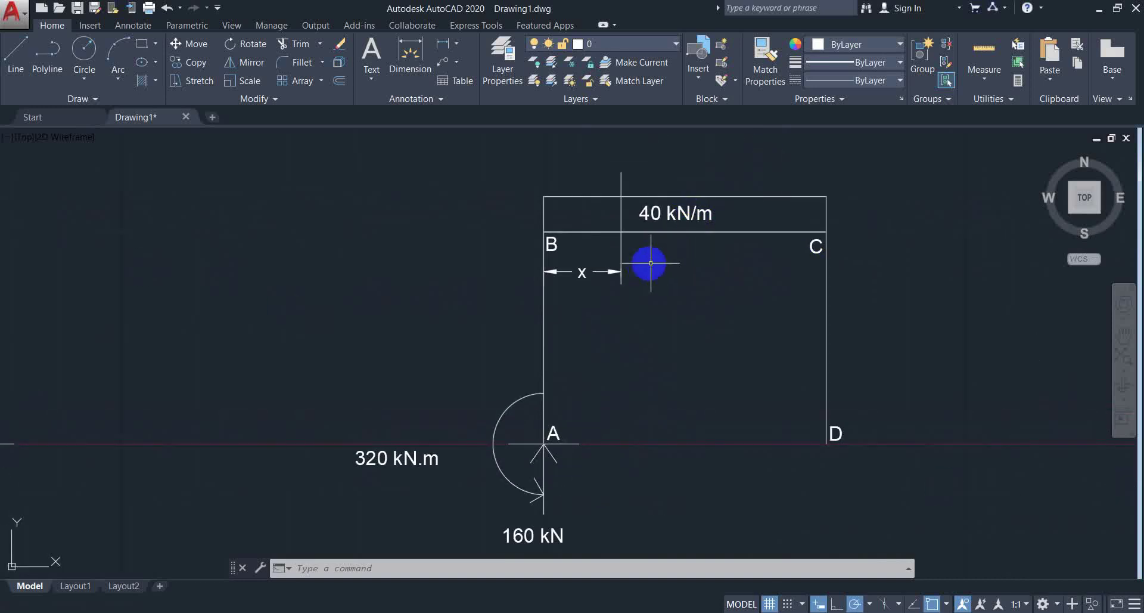
pyautogui.click(652, 245)
pyautogui.click(609, 293)
pyautogui.press('Delete')
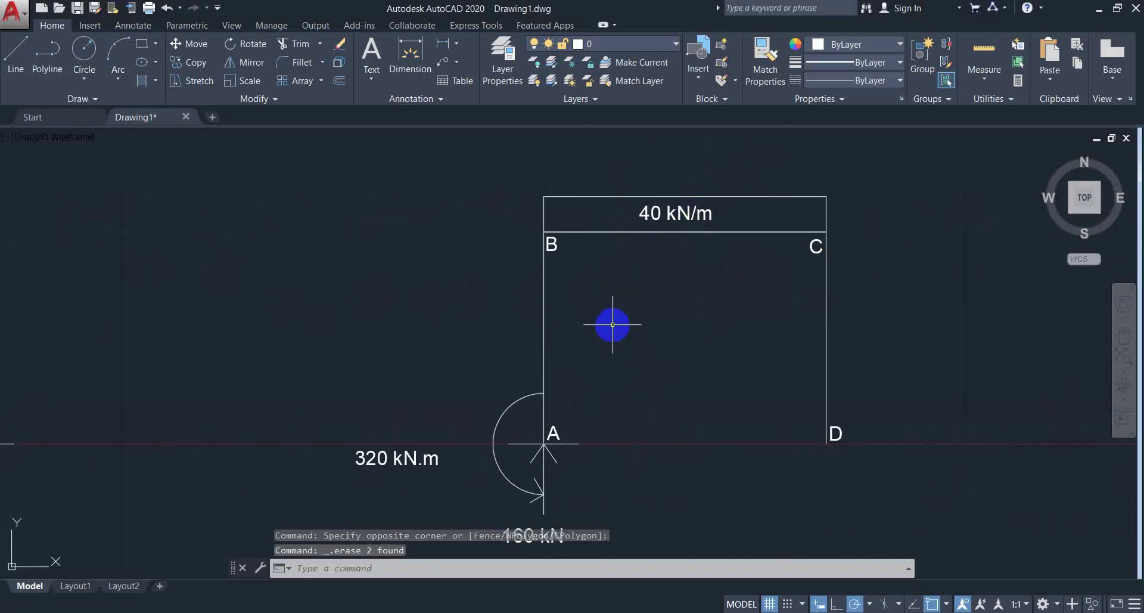
# Draw a horizontal section line across member AB of the frame with reactions, about 1.1 m above support A
pyautogui.moveTo(613, 324); pyautogui.dragTo(583, 282, button='middle')
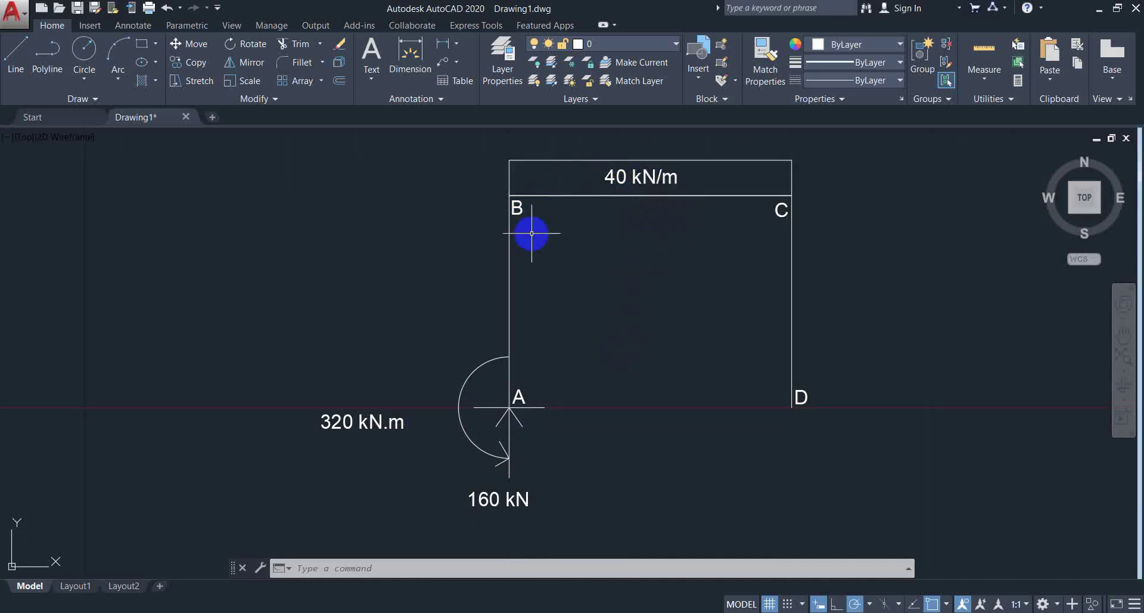
pyautogui.moveTo(308, 326); pyautogui.dragTo(804, 316, button='middle')
pyautogui.scroll(-4, 564, 303)
pyautogui.moveTo(564, 302); pyautogui.dragTo(503, 334, button='middle')
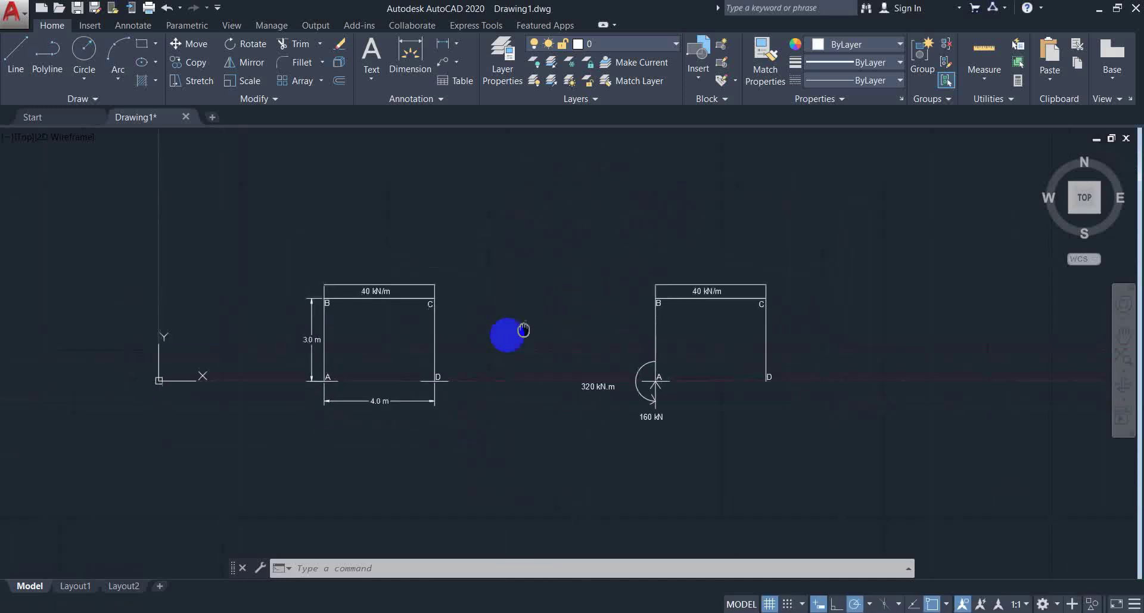
pyautogui.scroll(2, 505, 332)
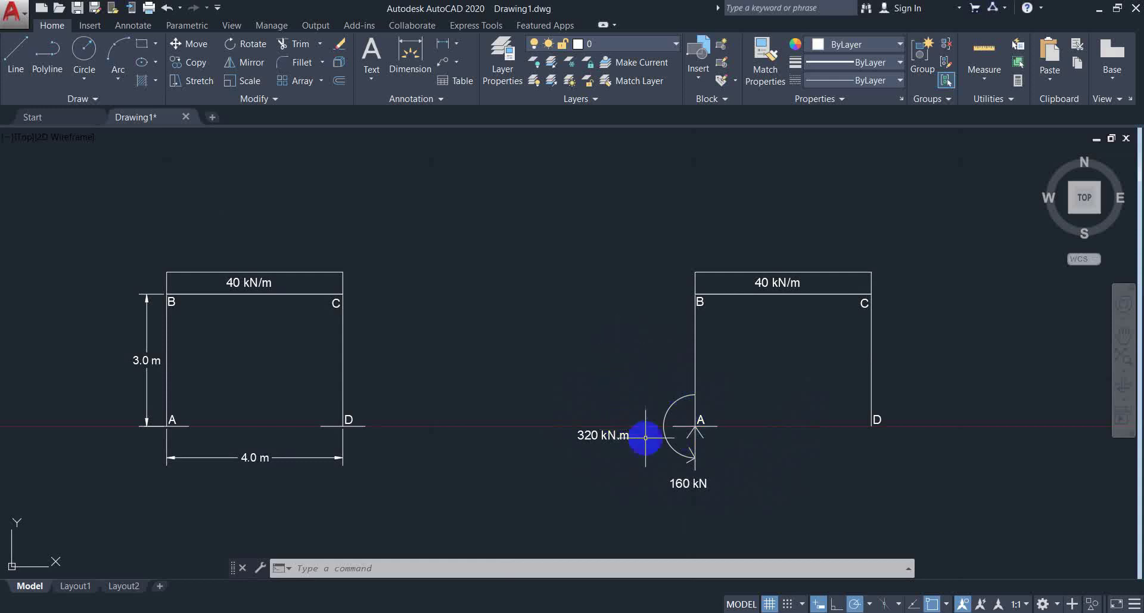
pyautogui.moveTo(629, 350); pyautogui.dragTo(485, 324, button='middle')
pyautogui.scroll(2, 539, 339)
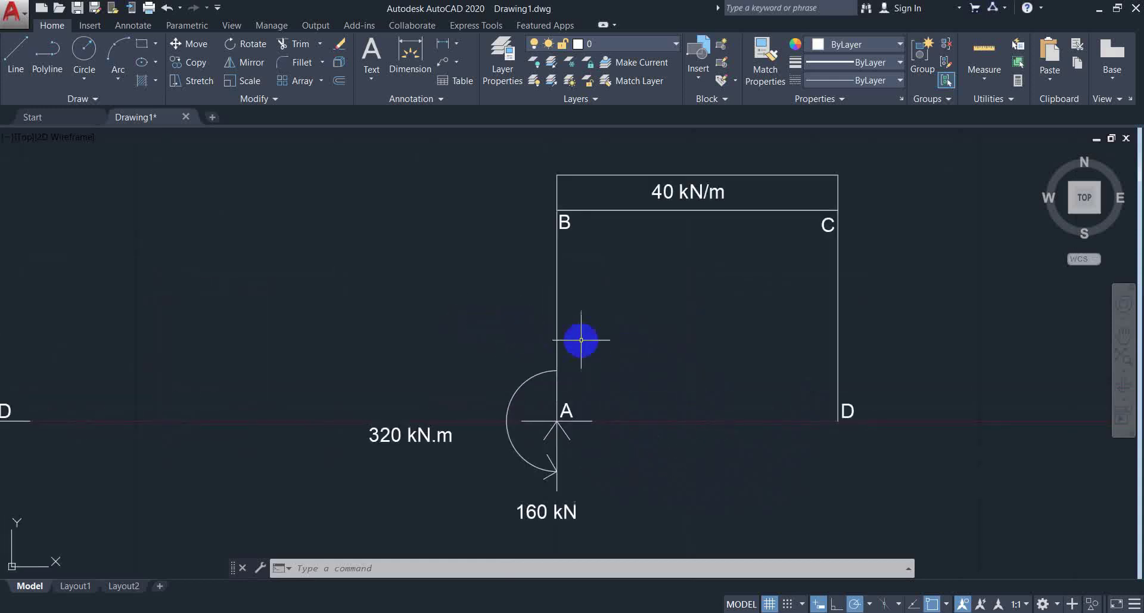
pyautogui.click(15, 60)
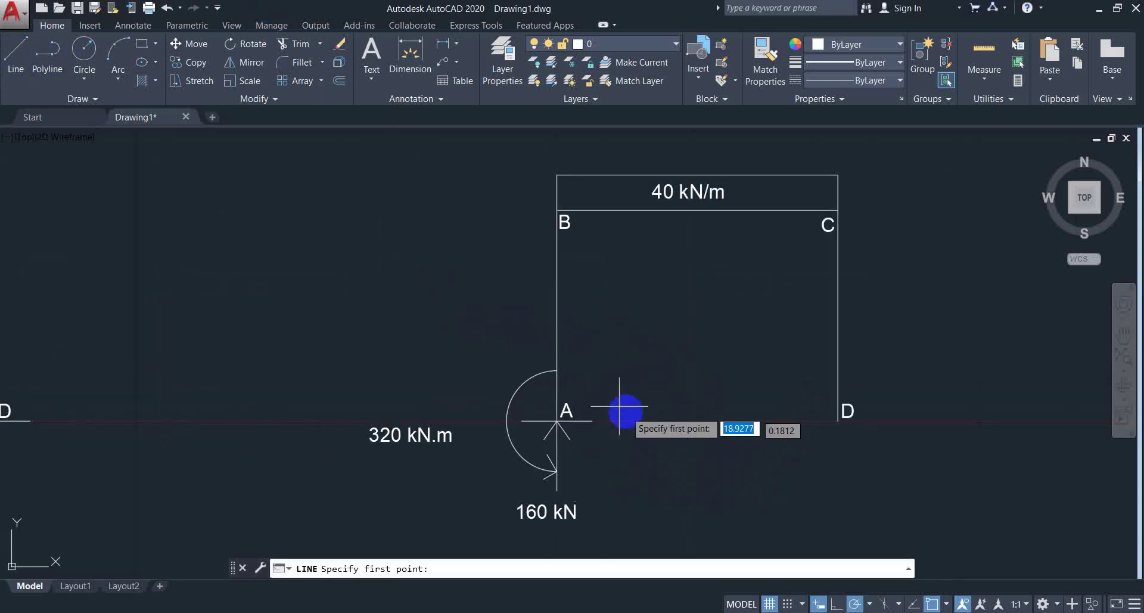
pyautogui.click(504, 342)
pyautogui.click(708, 337)
pyautogui.press('Return')
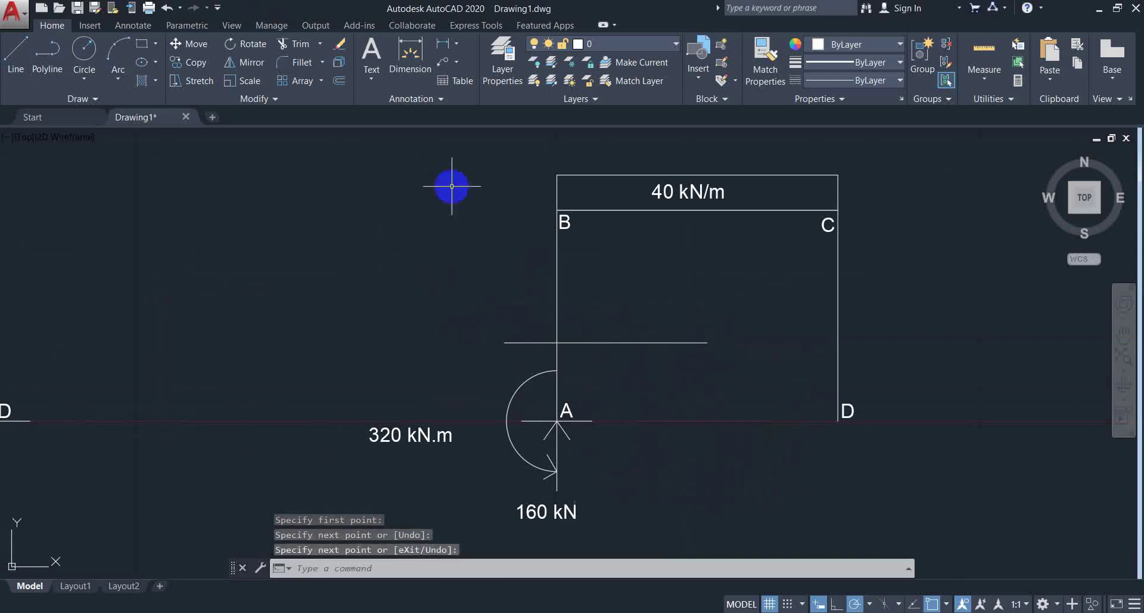
# Add a vertical linear dimension between the base line at A and the new section line, beside member AB
pyautogui.click(442, 42)
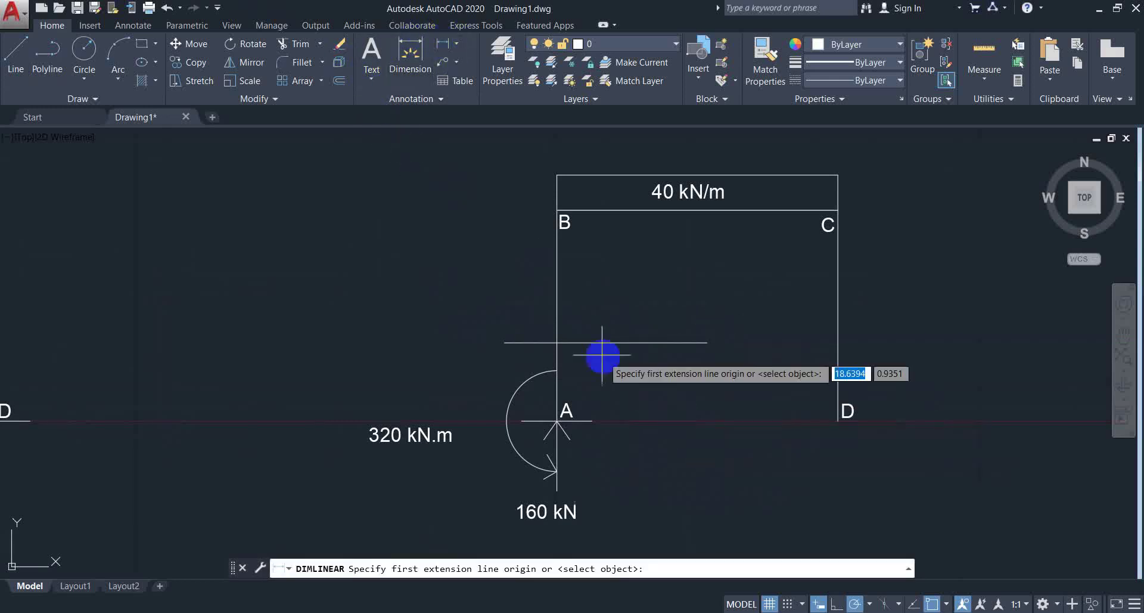
pyautogui.click(606, 342)
pyautogui.click(592, 420)
pyautogui.click(626, 393)
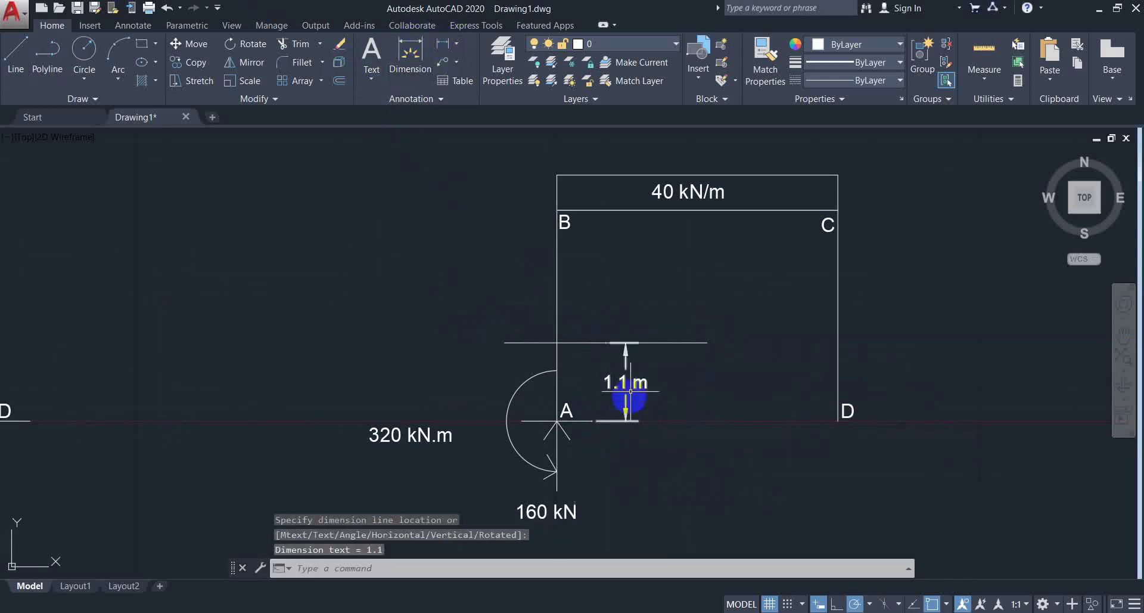
# Replace the text of the vertical dimension beside member AB with x
pyautogui.click(625, 388)
pyautogui.click(612, 382)
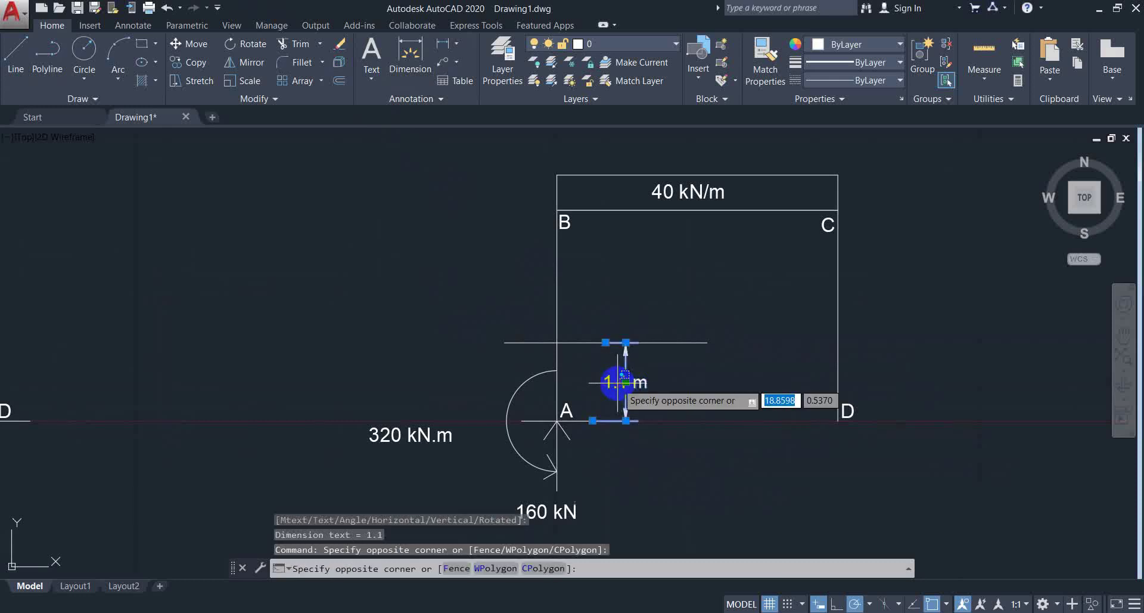
pyautogui.press('Escape')
pyautogui.doubleClick(609, 382)
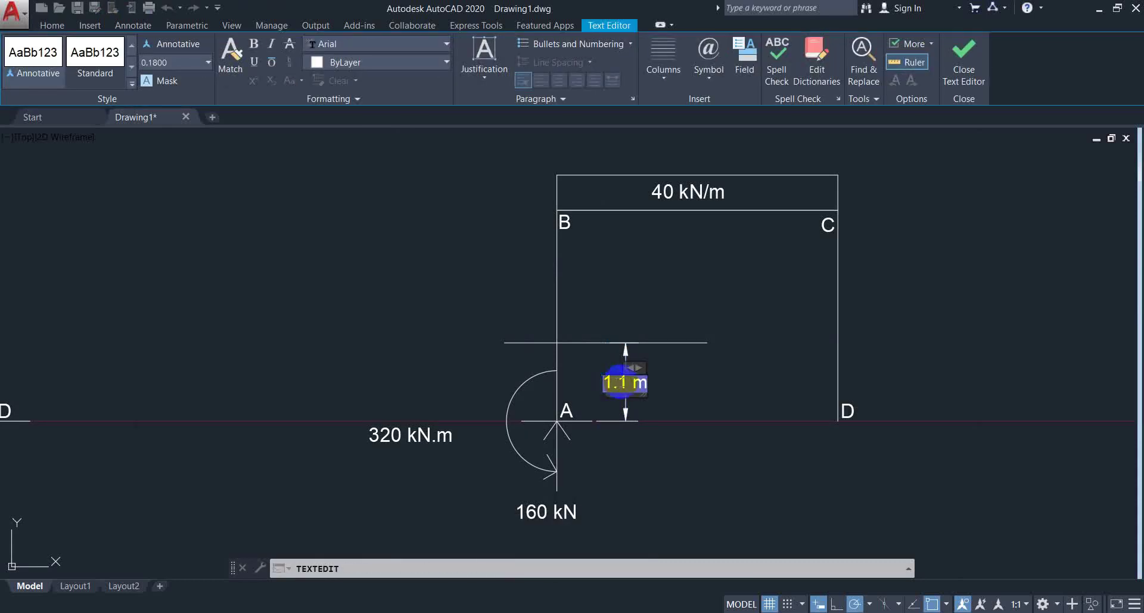
pyautogui.click(656, 428)
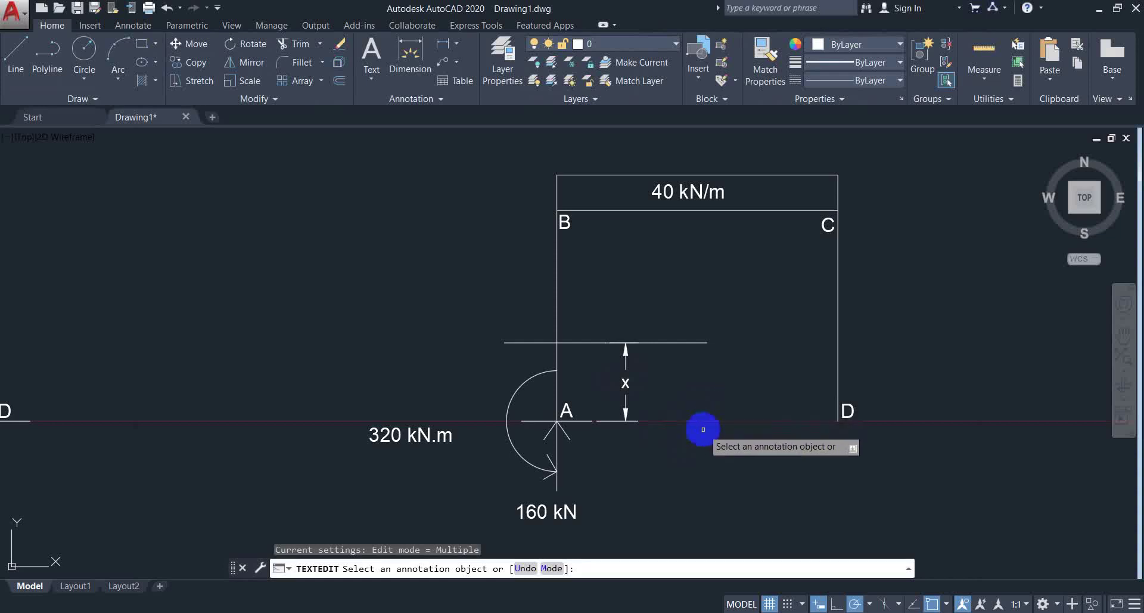
pyautogui.press('Escape')
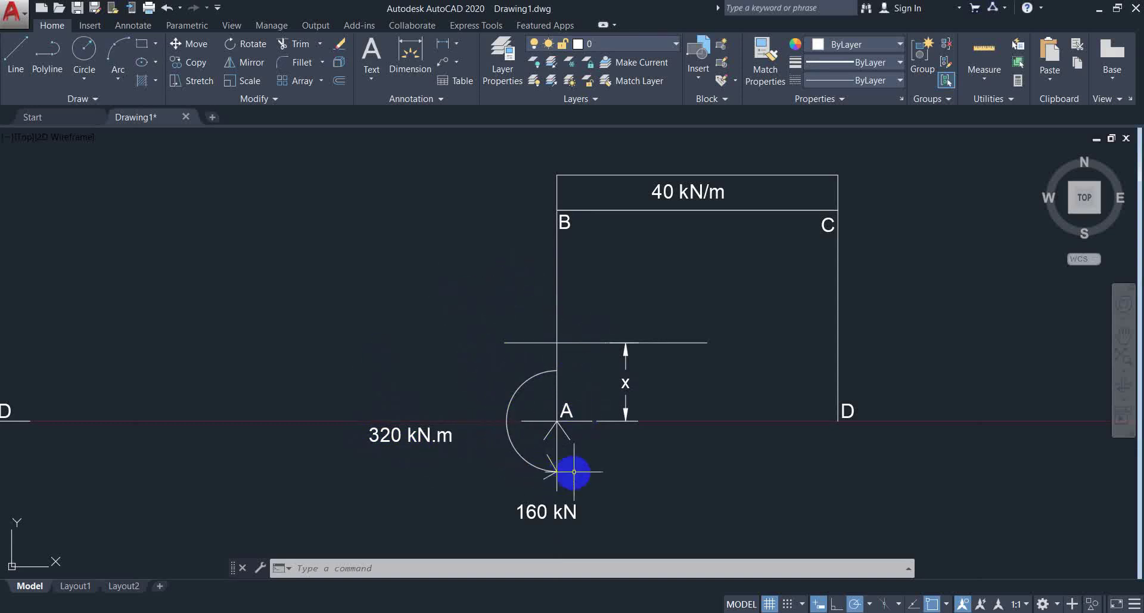
# Draw a three-point arc from A to B that bulges to the outer side of member AB
pyautogui.click(557, 379)
pyautogui.press('Delete')
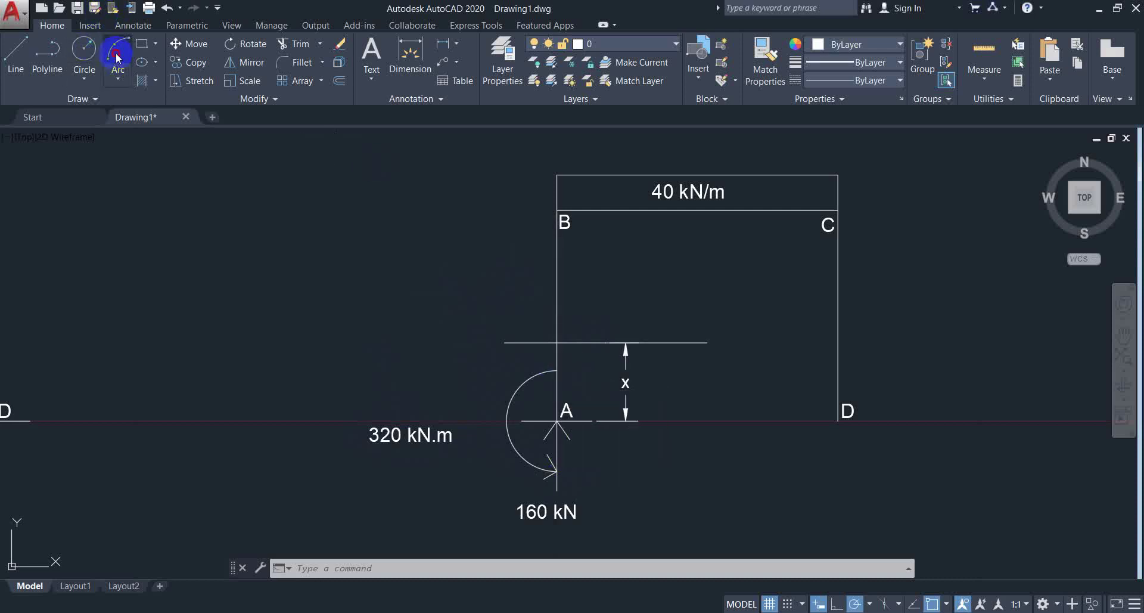
pyautogui.click(117, 57)
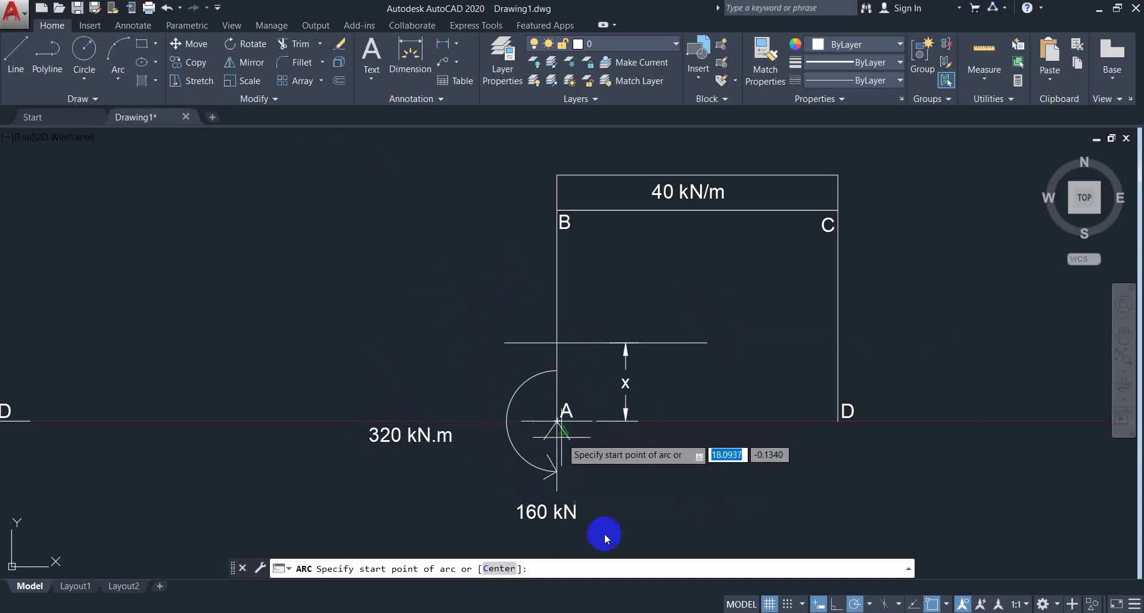
pyautogui.scroll(2, 596, 451)
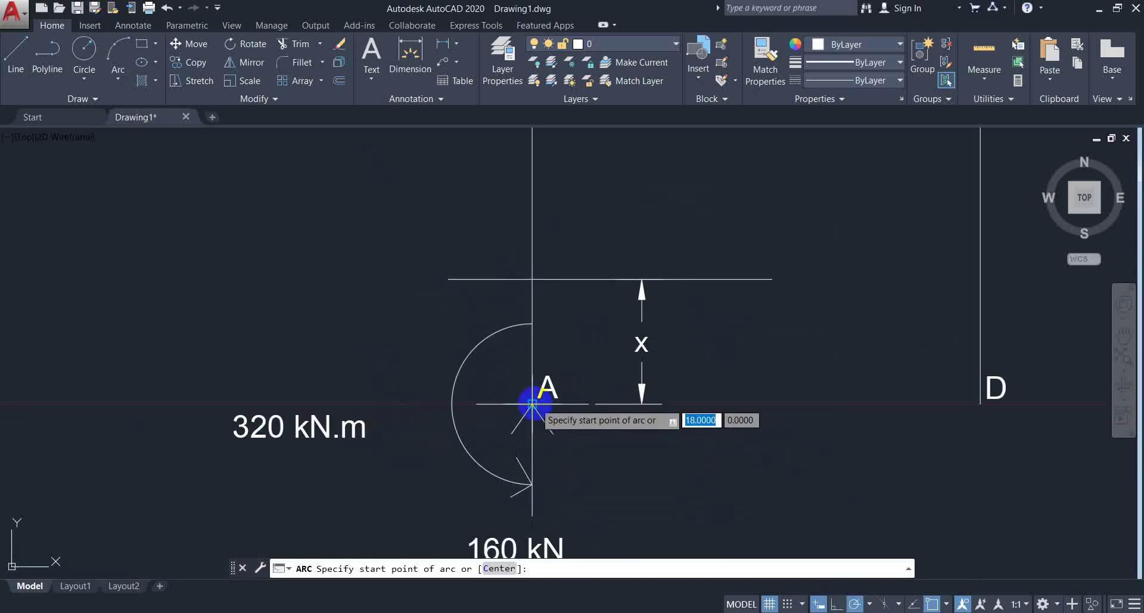
pyautogui.click(532, 404)
pyautogui.scroll(-2, 485, 263)
pyautogui.scroll(1, 498, 263)
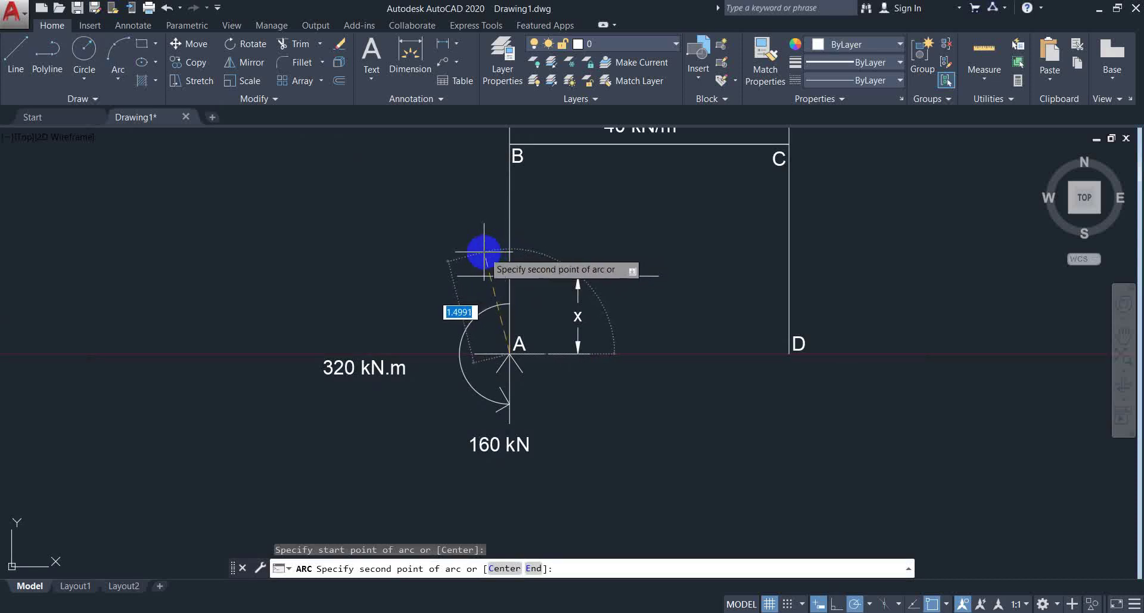
pyautogui.click(484, 251)
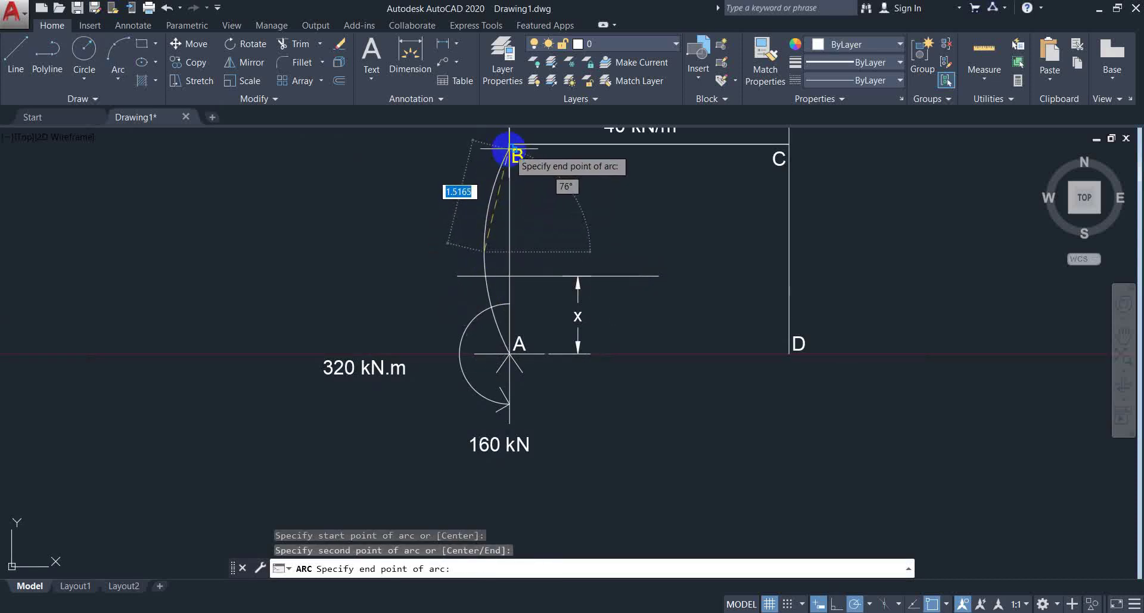
pyautogui.click(510, 150)
pyautogui.press('Return')
pyautogui.moveTo(511, 263); pyautogui.dragTo(456, 410, button='middle')
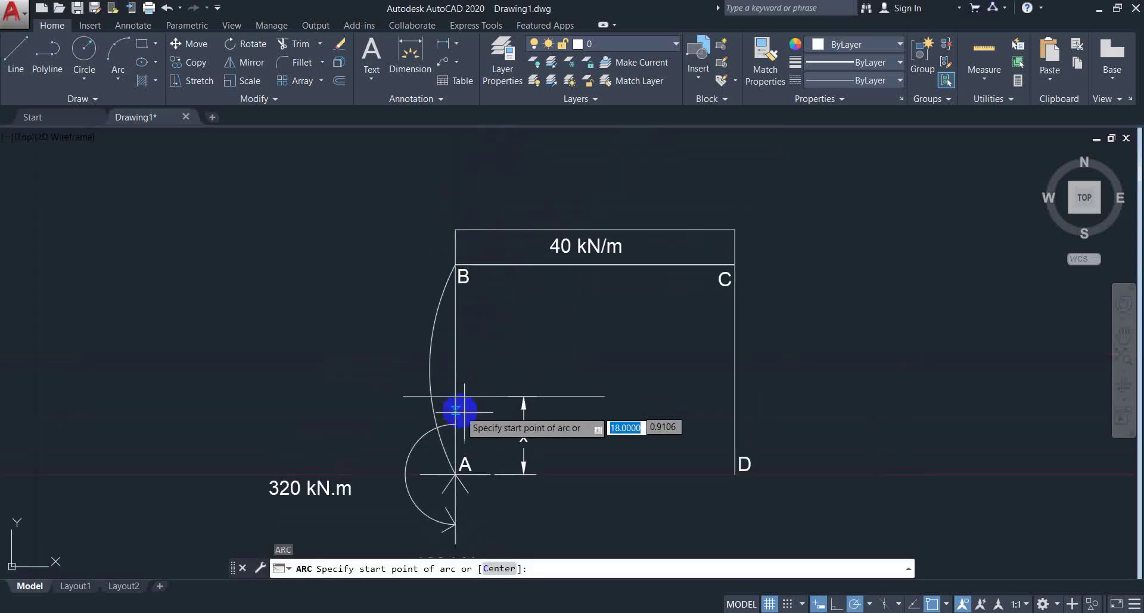
pyautogui.scroll(1, 456, 410)
pyautogui.press('Escape')
pyautogui.scroll(-1, 551, 333)
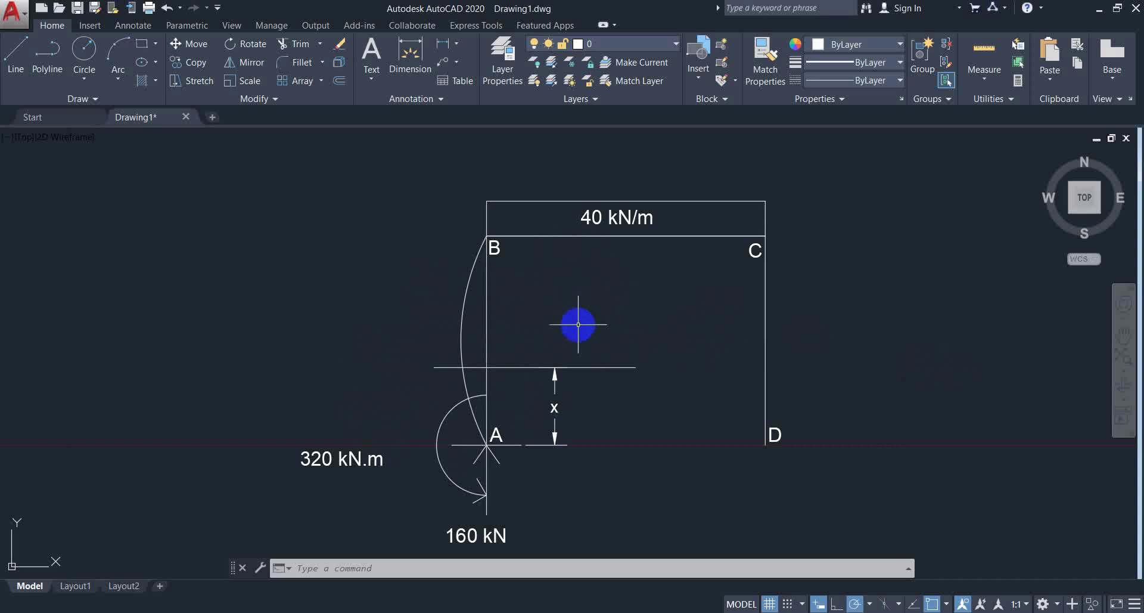
# Switch to the Word document M and compare the member A-B row of the moment table with the frame drawing
pyautogui.hotkey('alt', 'Tab')
pyautogui.hotkey('alt', 'Tab')
pyautogui.hotkey('alt', 'Tab')
pyautogui.press('Tab')
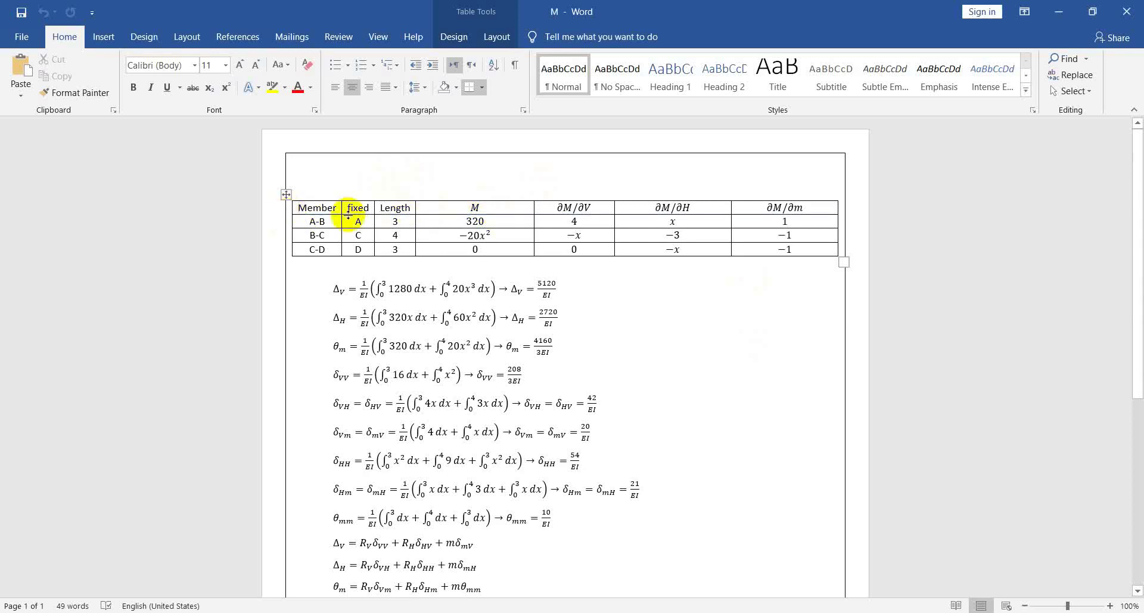
pyautogui.hotkey('alt', 'Tab')
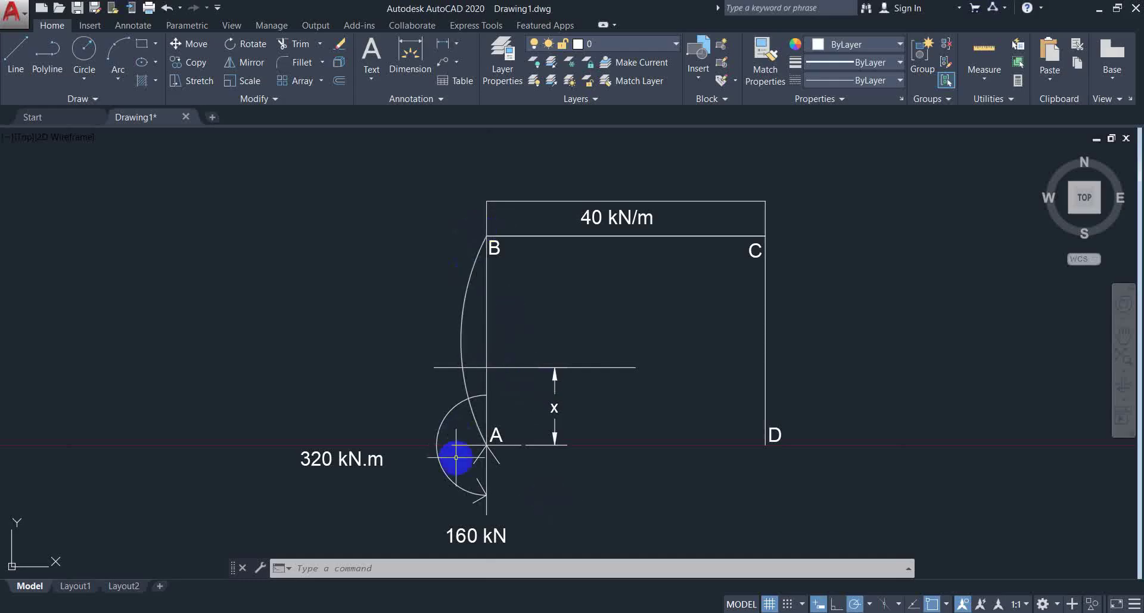
pyautogui.hotkey('alt', 'Tab')
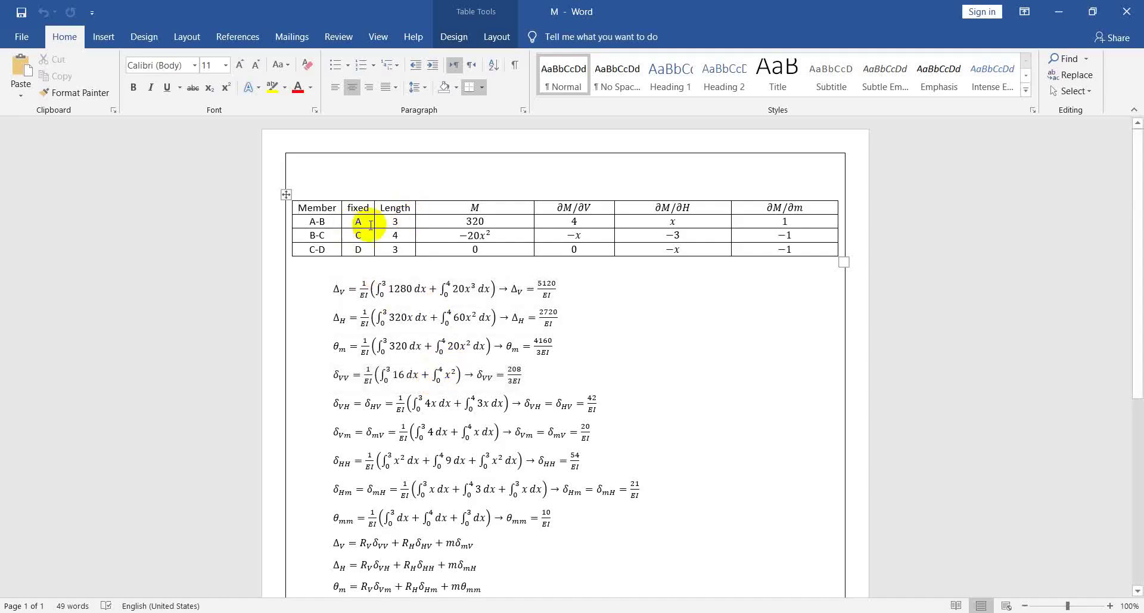
# Switch back to the AutoCAD frame drawing and draw a vertical section line across member BC, about 1.1 m from C
pyautogui.hotkey('alt', 'Tab')
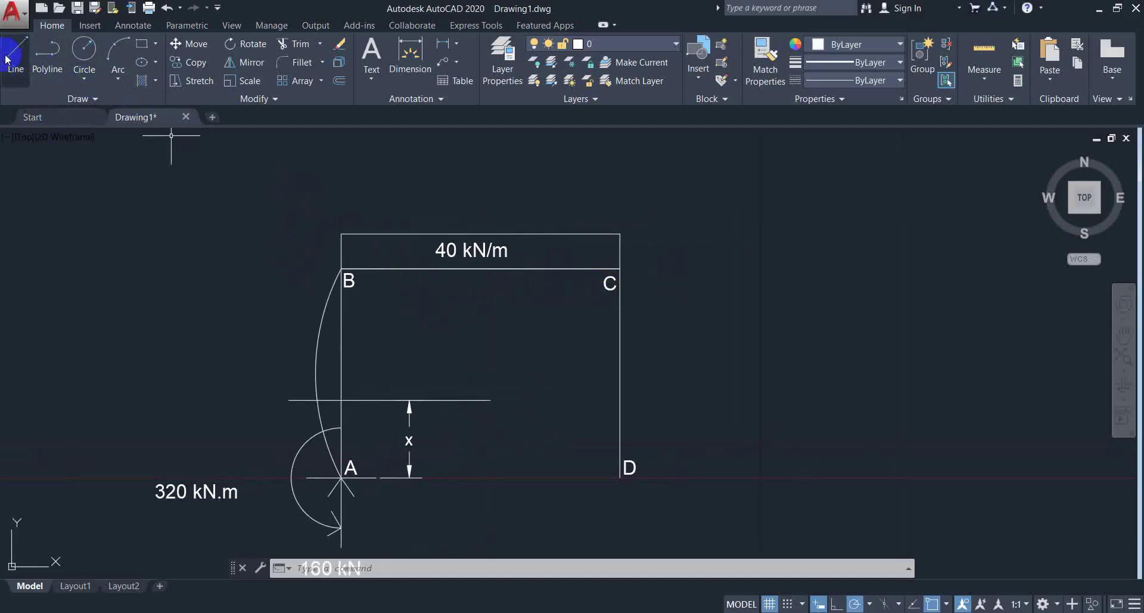
pyautogui.click(7, 60)
pyautogui.click(543, 205)
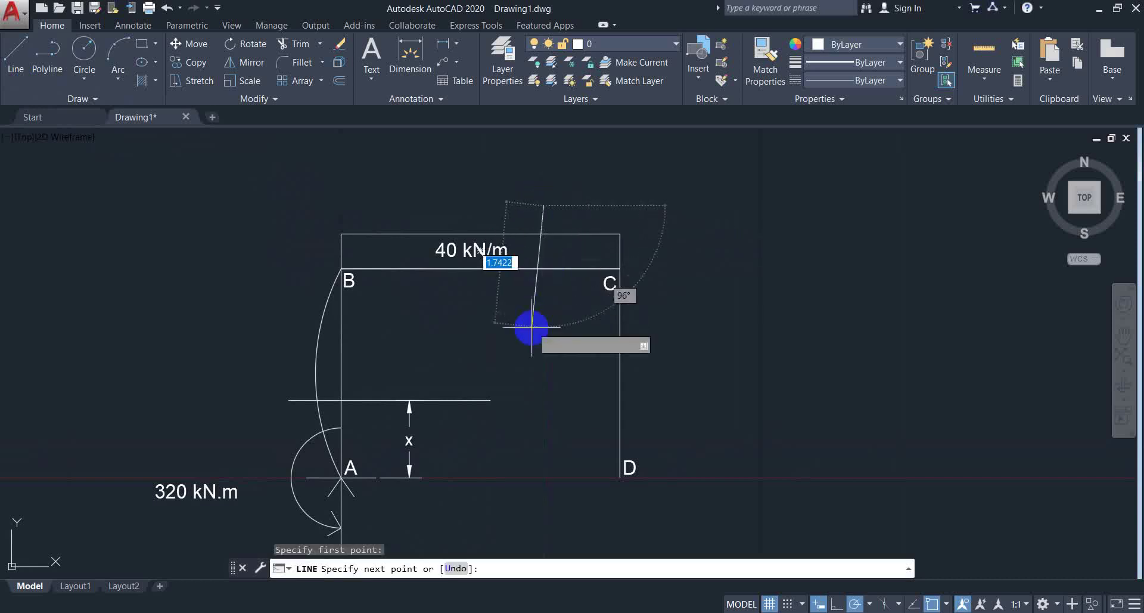
pyautogui.click(543, 331)
pyautogui.press('Escape')
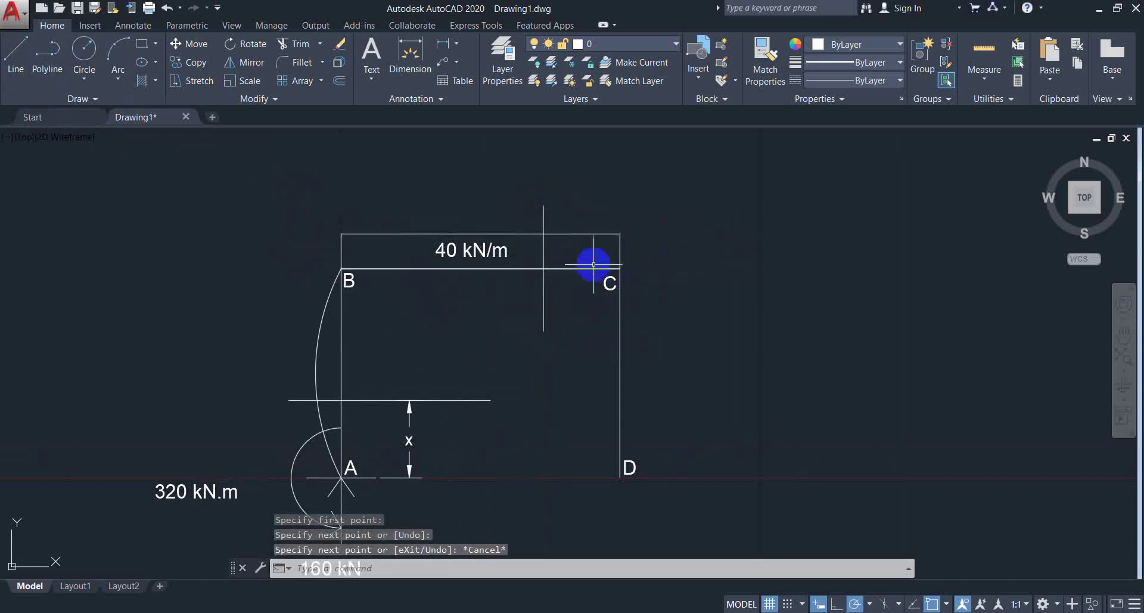
# Add a horizontal linear dimension between member CD and the new section line, just below member BC
pyautogui.click(450, 46)
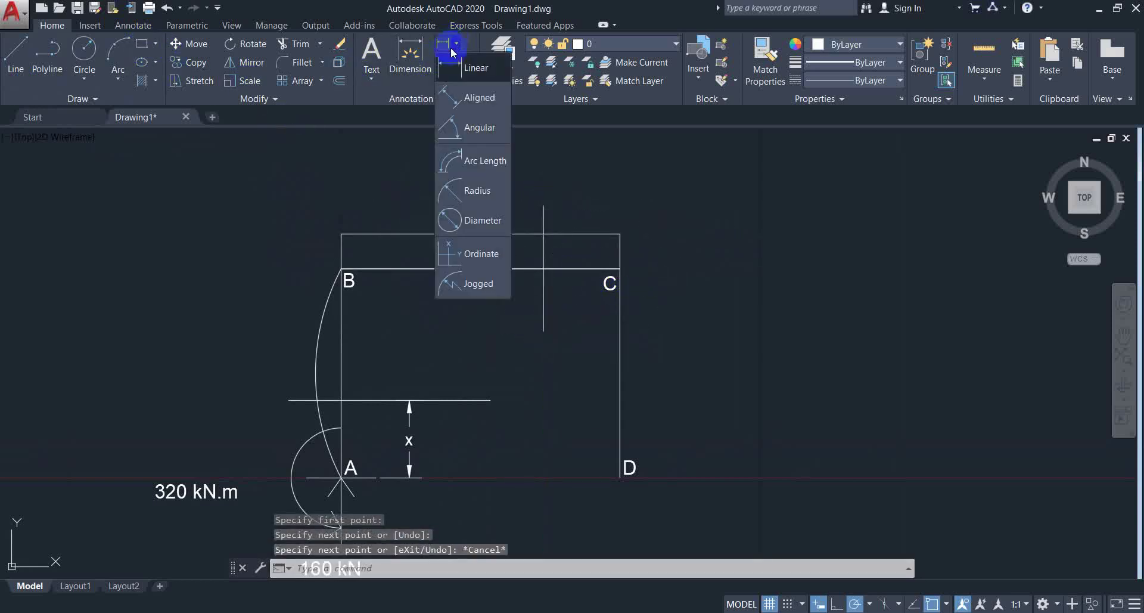
pyautogui.click(451, 69)
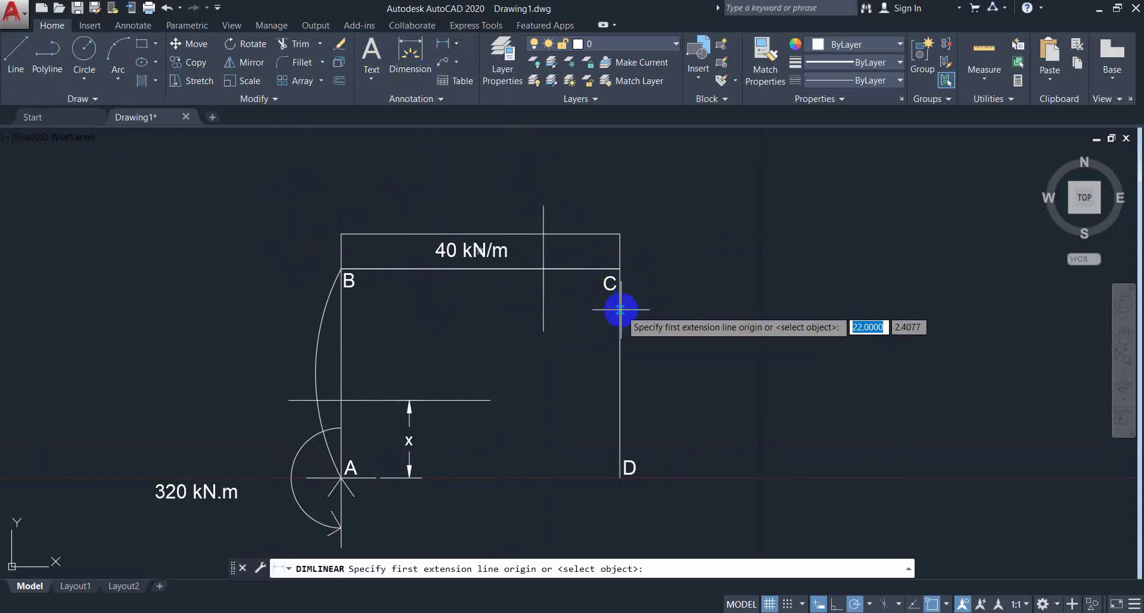
pyautogui.click(619, 312)
pyautogui.click(543, 314)
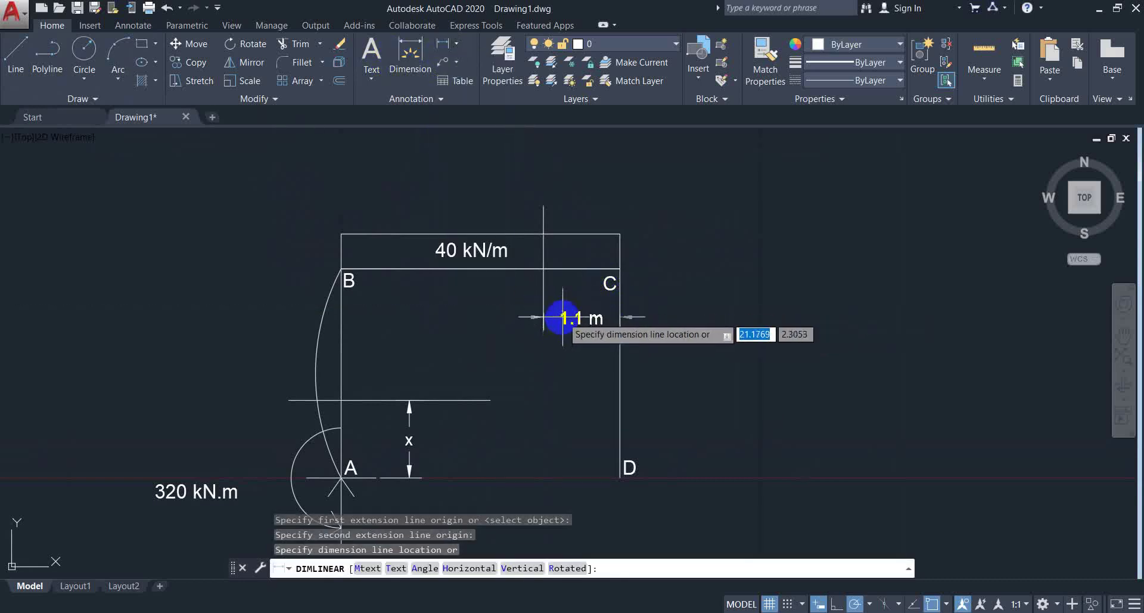
pyautogui.click(557, 325)
pyautogui.press('Escape')
# Replace the text of the horizontal dimension below member BC with x
pyautogui.scroll(4, 559, 316)
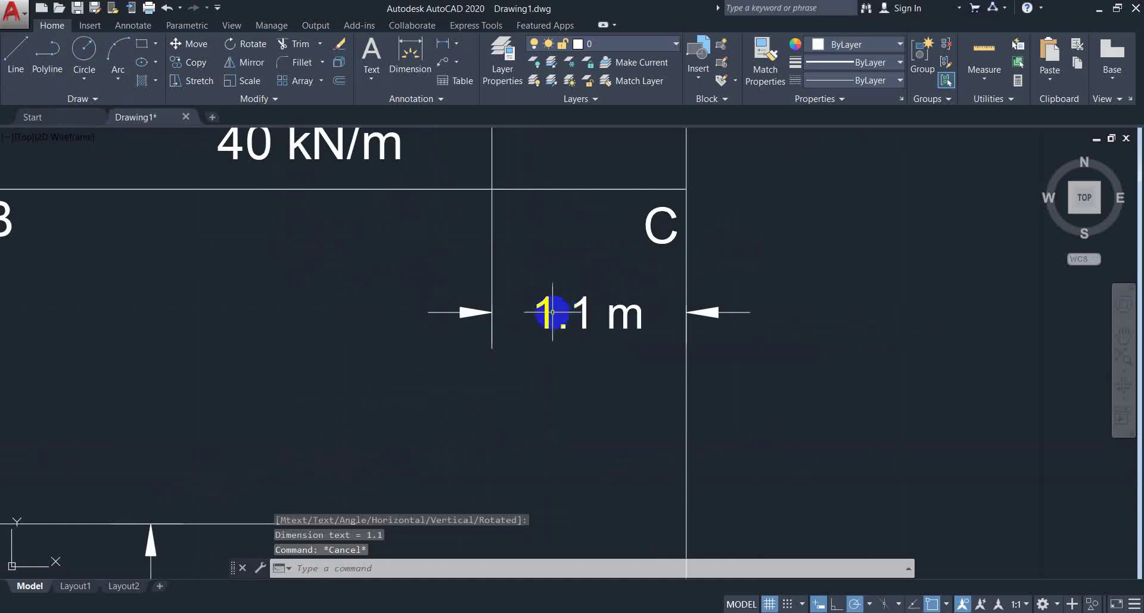
pyautogui.doubleClick(552, 311)
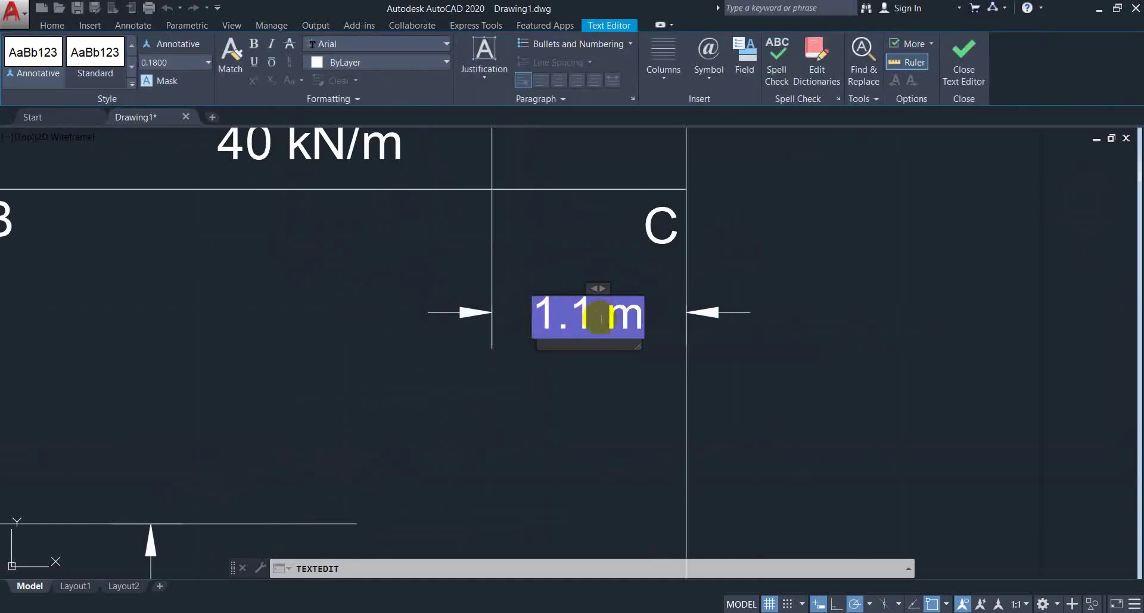
pyautogui.write('x')
pyautogui.click(568, 403)
pyautogui.scroll(-3, 490, 376)
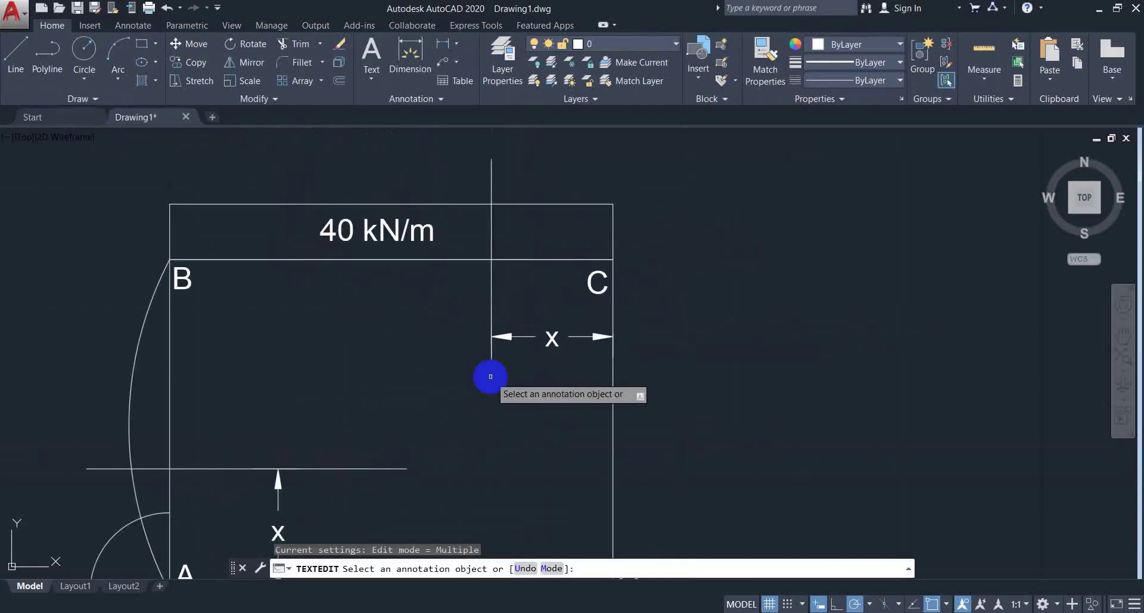
pyautogui.press('Escape')
pyautogui.scroll(-4, 490, 376)
pyautogui.scroll(2, 498, 261)
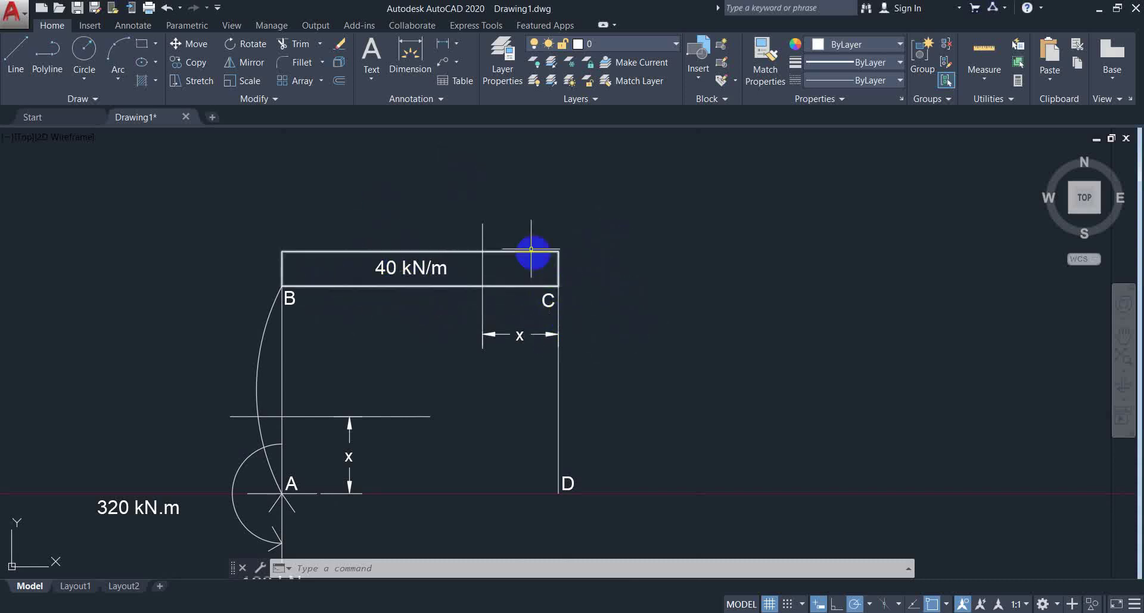
# Draw a three-point arc from B to C that sags slightly below member BC
pyautogui.click(121, 59)
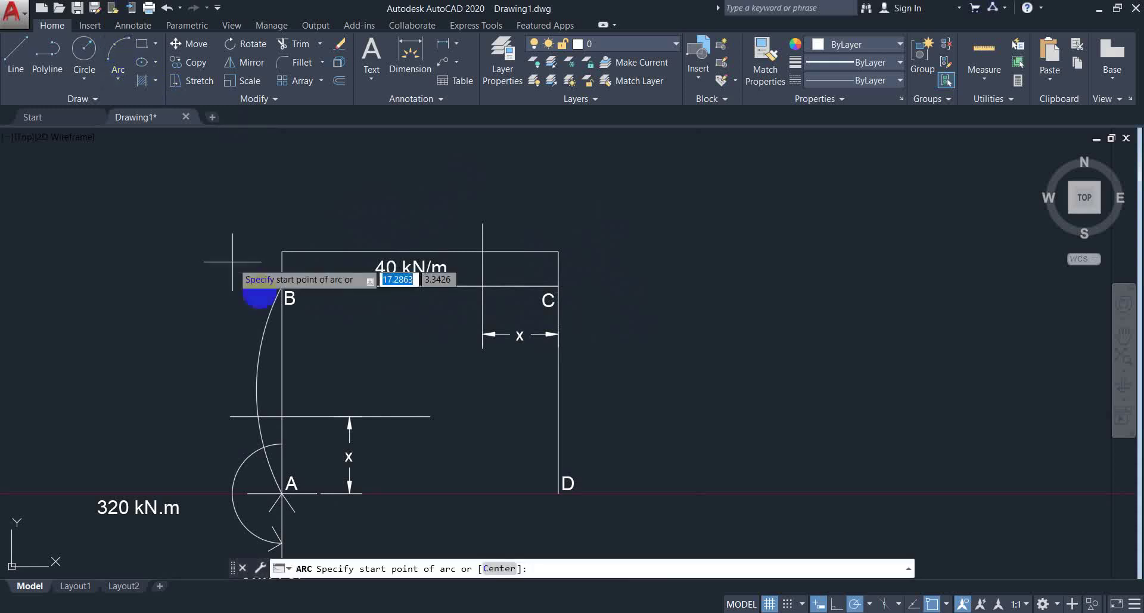
pyautogui.click(282, 285)
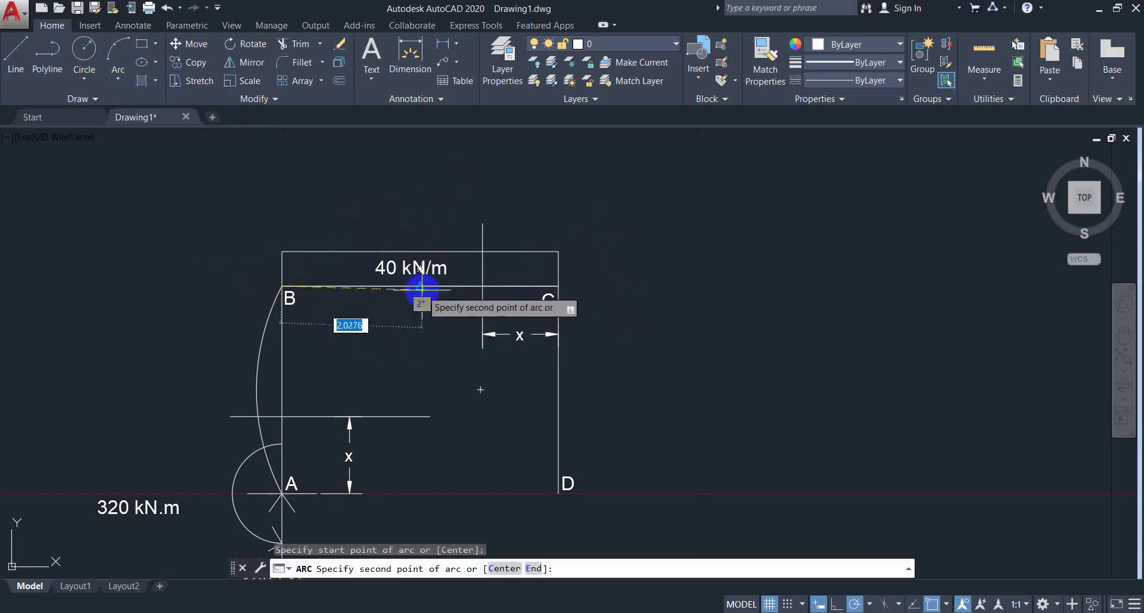
pyautogui.click(421, 304)
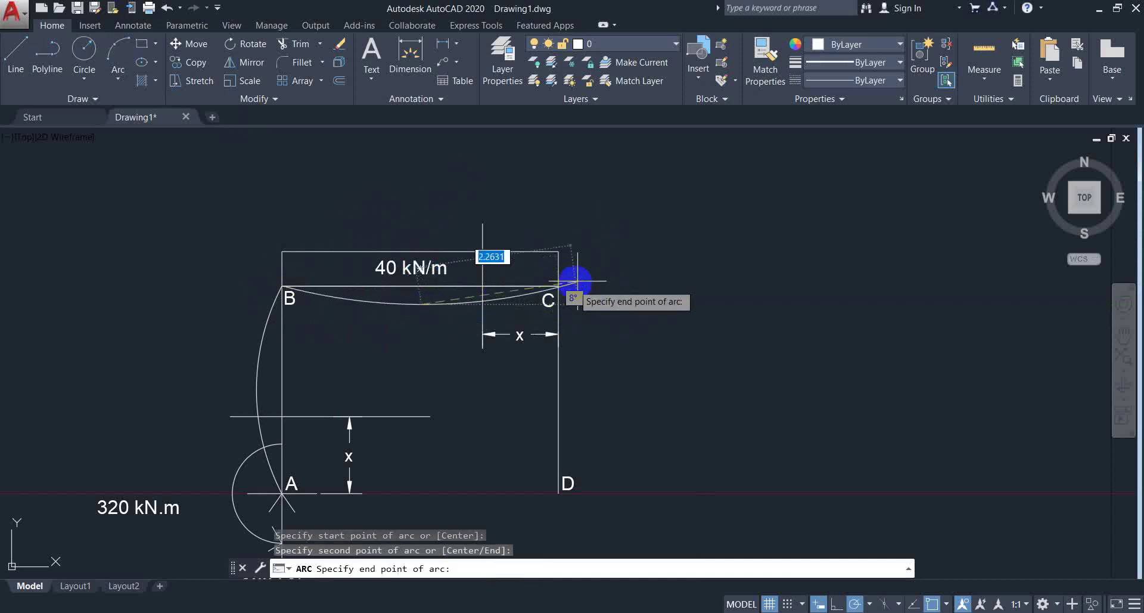
pyautogui.click(558, 286)
pyautogui.press('Return')
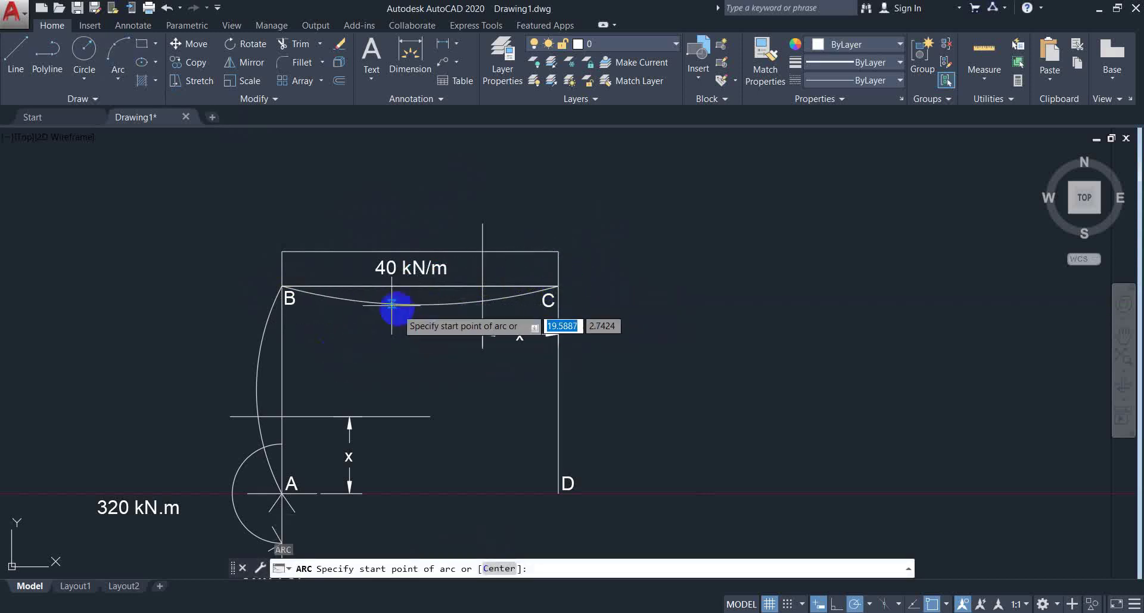
pyautogui.press('Escape')
# Copy members BC and CD with the load outline, arc, section line and x dimension to the empty area beside the frame
pyautogui.moveTo(495, 333); pyautogui.dragTo(435, 354, button='middle')
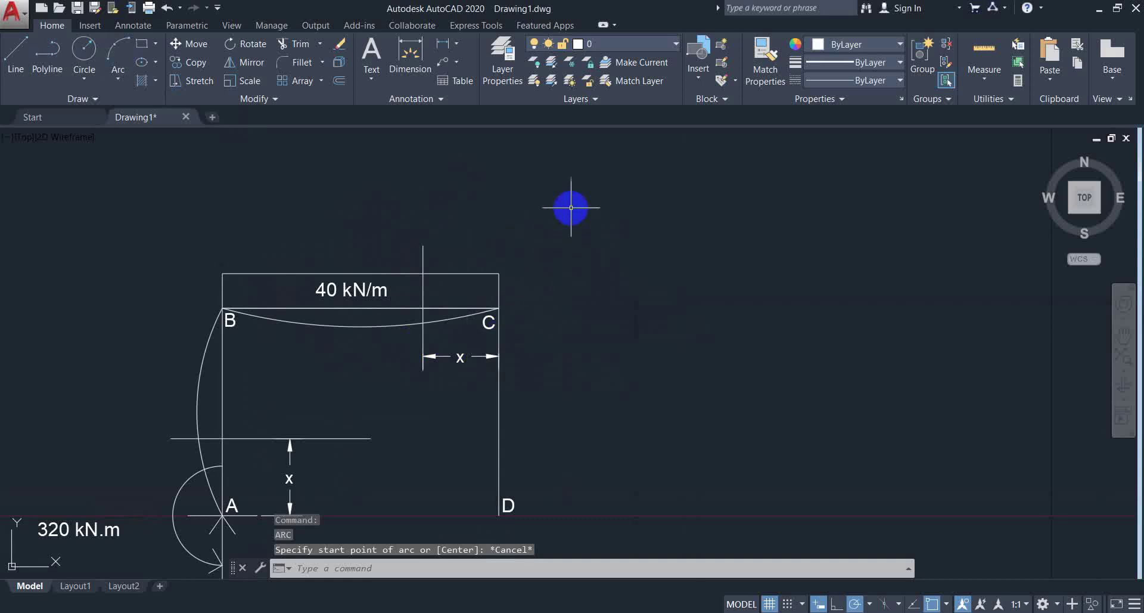
pyautogui.click(570, 208)
pyautogui.click(403, 507)
pyautogui.write('c')
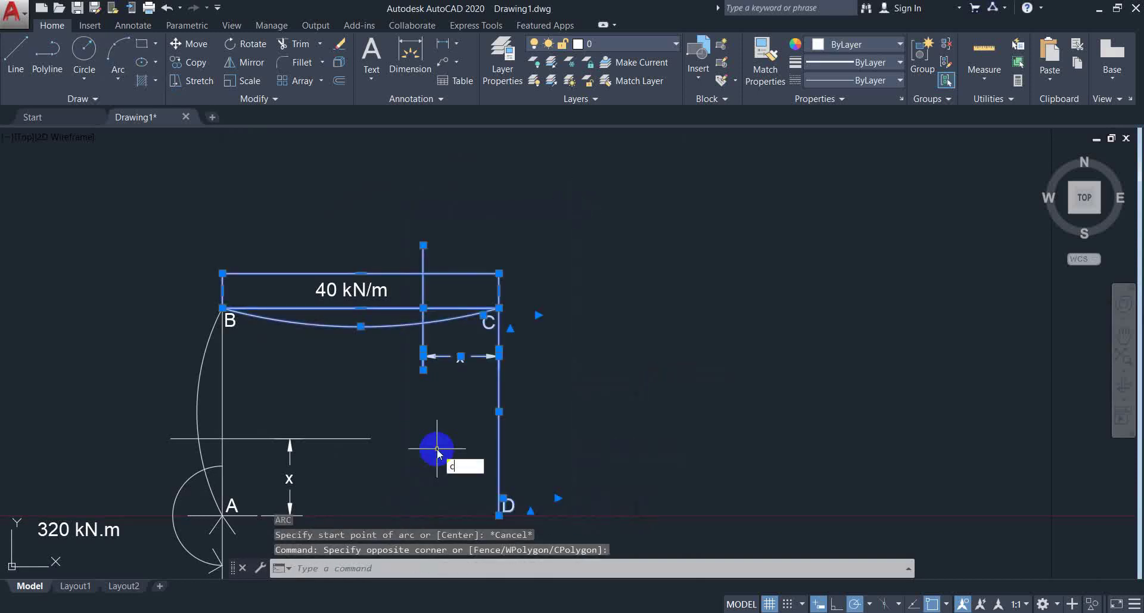
pyautogui.write('o')
pyautogui.press('Return')
pyautogui.click(222, 308)
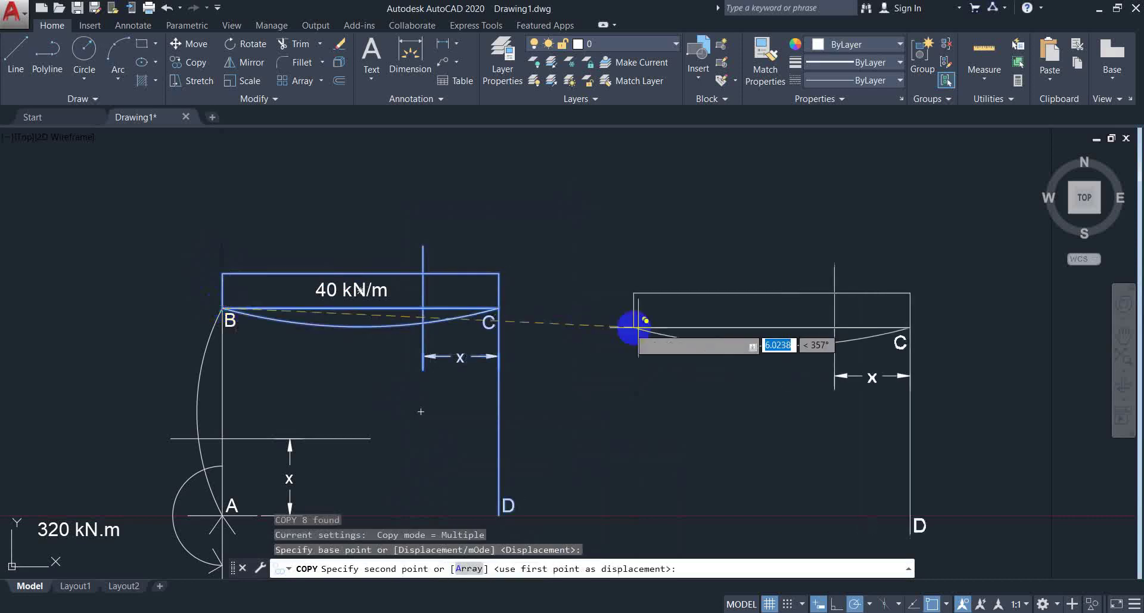
pyautogui.click(687, 308)
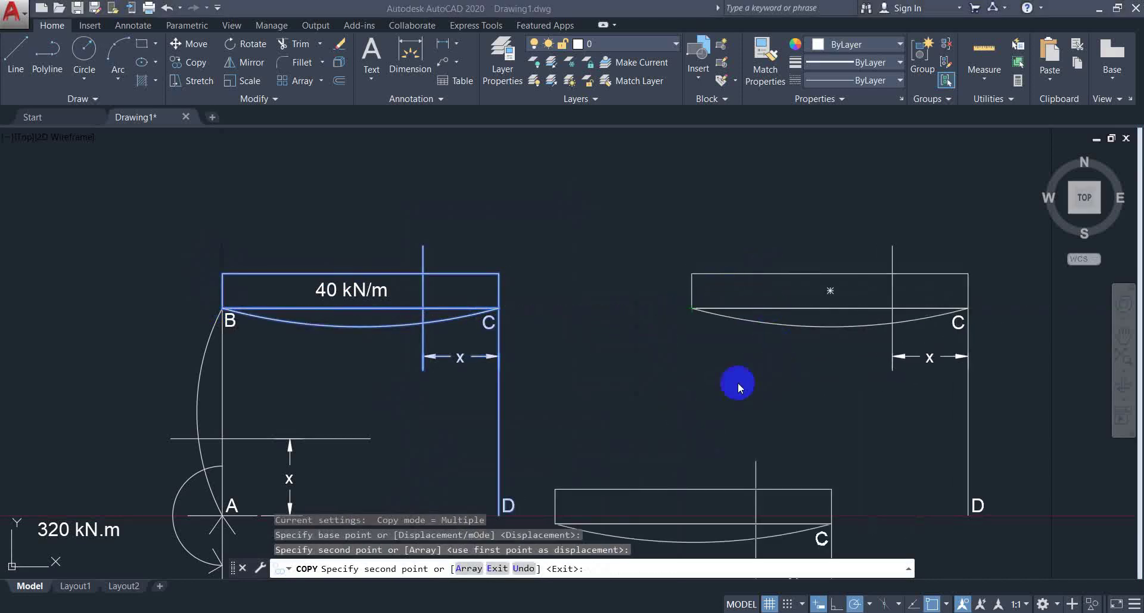
pyautogui.press('Escape')
pyautogui.moveTo(682, 396); pyautogui.dragTo(527, 350, button='middle')
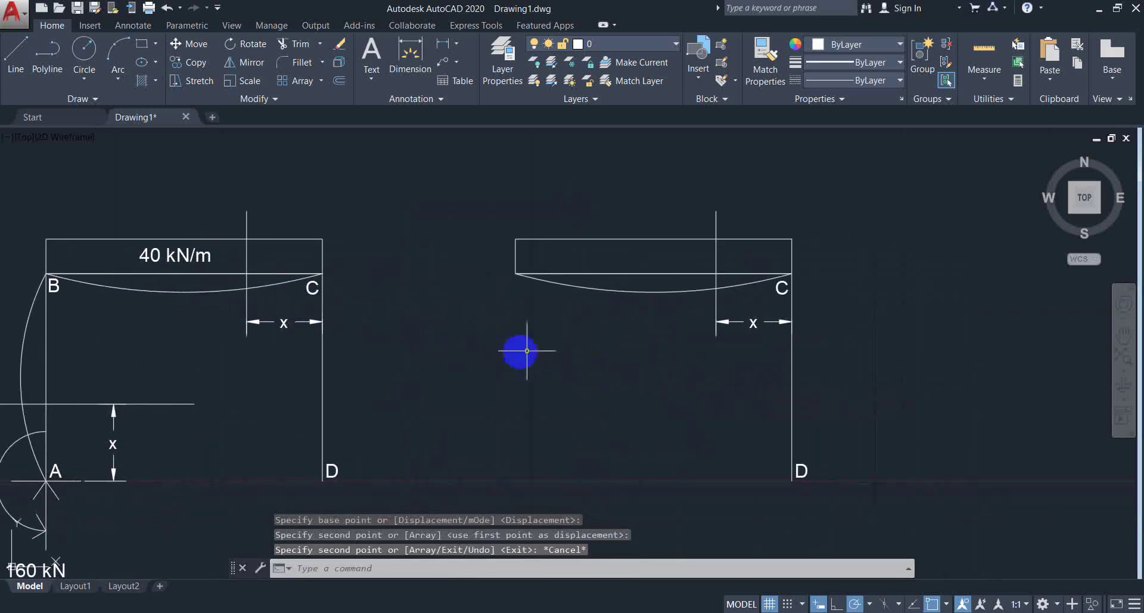
# Delete the sagging arc under member BC in the copied sketch
pyautogui.click(737, 281)
pyautogui.press('Escape')
pyautogui.moveTo(600, 286); pyautogui.dragTo(571, 335)
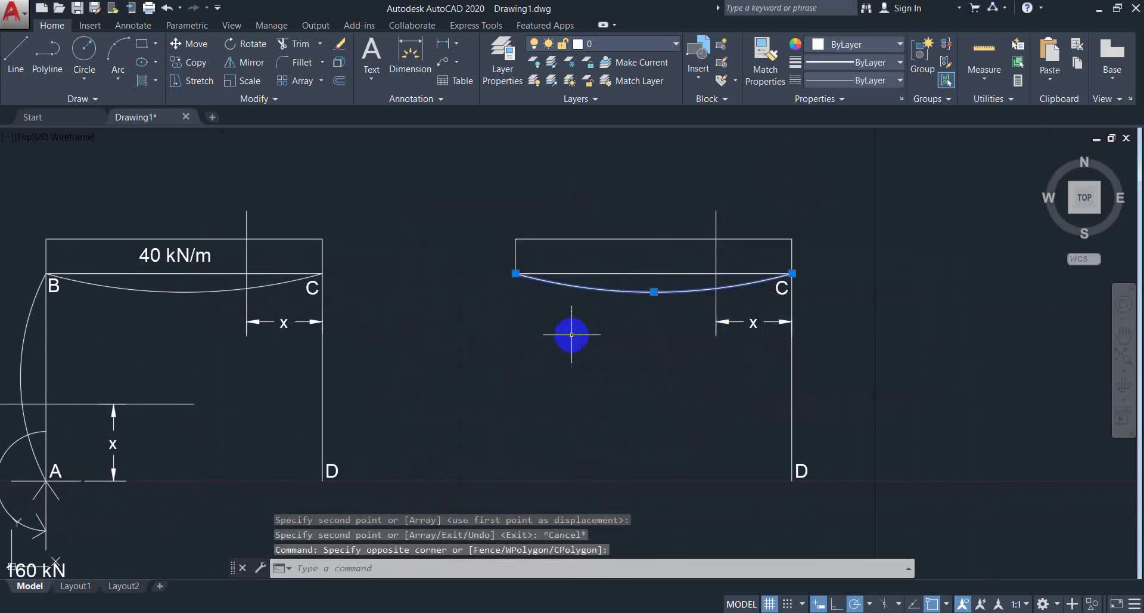
pyautogui.press('Delete')
# Trim the copied beam and load outline back to the section line and delete the leftover load edge at the B end
pyautogui.moveTo(843, 166)
pyautogui.mouseDown()
pyautogui.moveTo(587, 319)
pyautogui.moveTo(531, 333)
pyautogui.mouseUp()
pyautogui.write('tr')
pyautogui.press('Return')
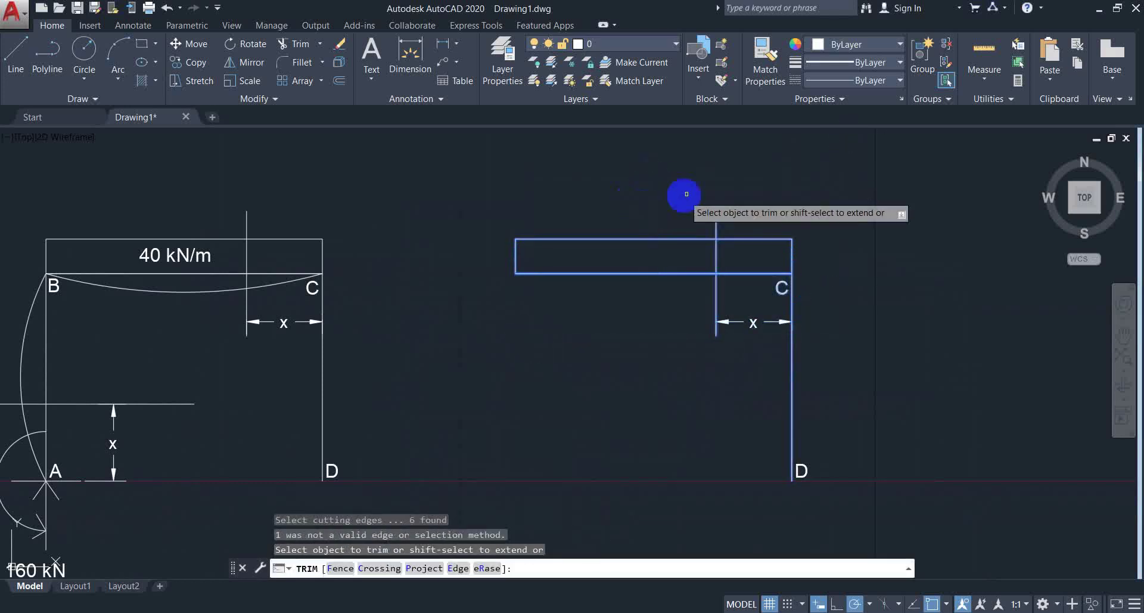
pyautogui.moveTo(685, 194); pyautogui.dragTo(587, 307)
pyautogui.press('Escape')
pyautogui.moveTo(581, 200); pyautogui.dragTo(500, 297)
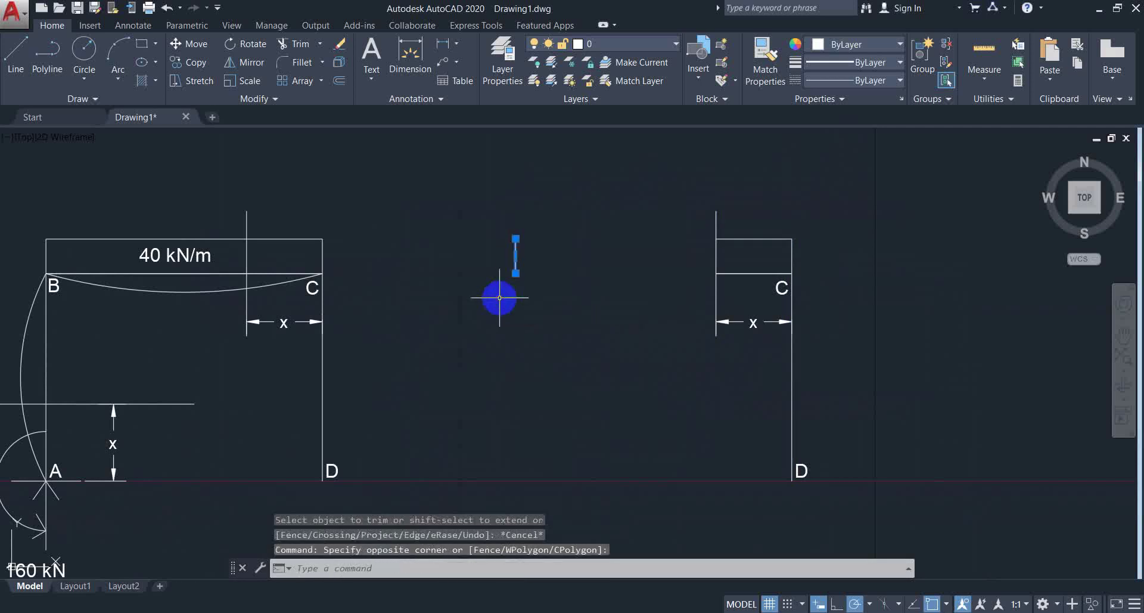
pyautogui.press('Delete')
# Draw a three-point arc from C down to the section line on the cut piece, showing its deflected shape
pyautogui.moveTo(650, 268); pyautogui.dragTo(490, 334, button='middle')
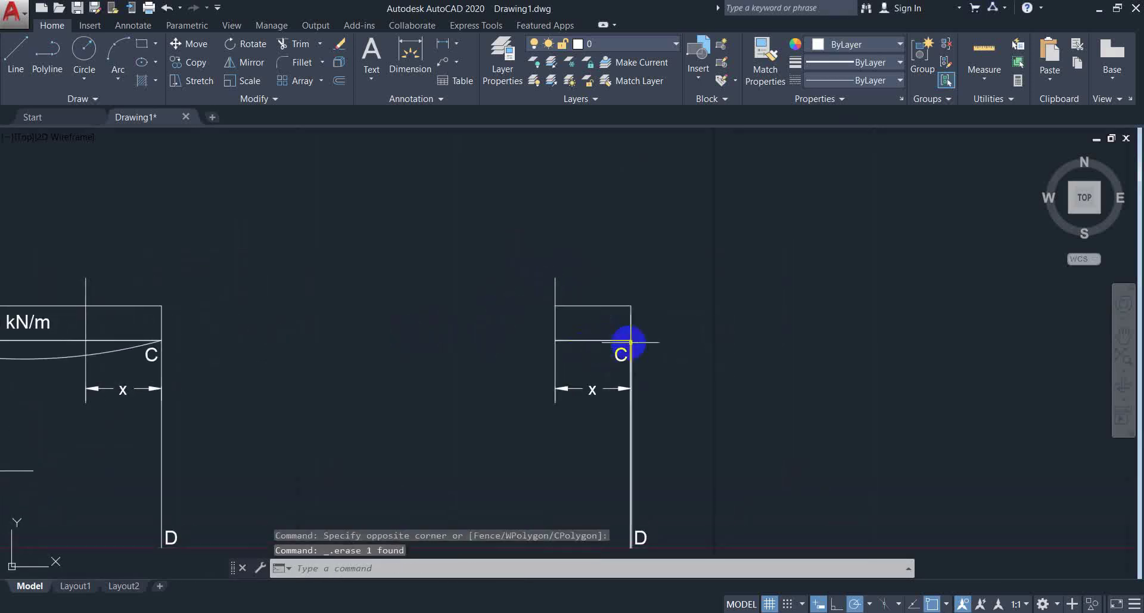
pyautogui.click(118, 52)
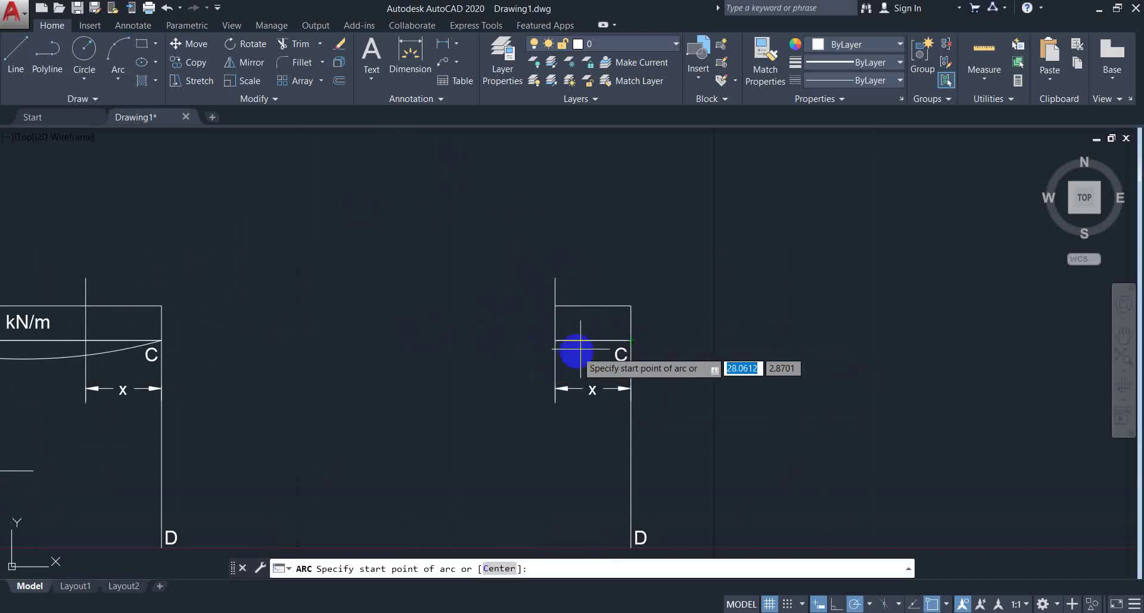
pyautogui.click(623, 337)
pyautogui.click(584, 355)
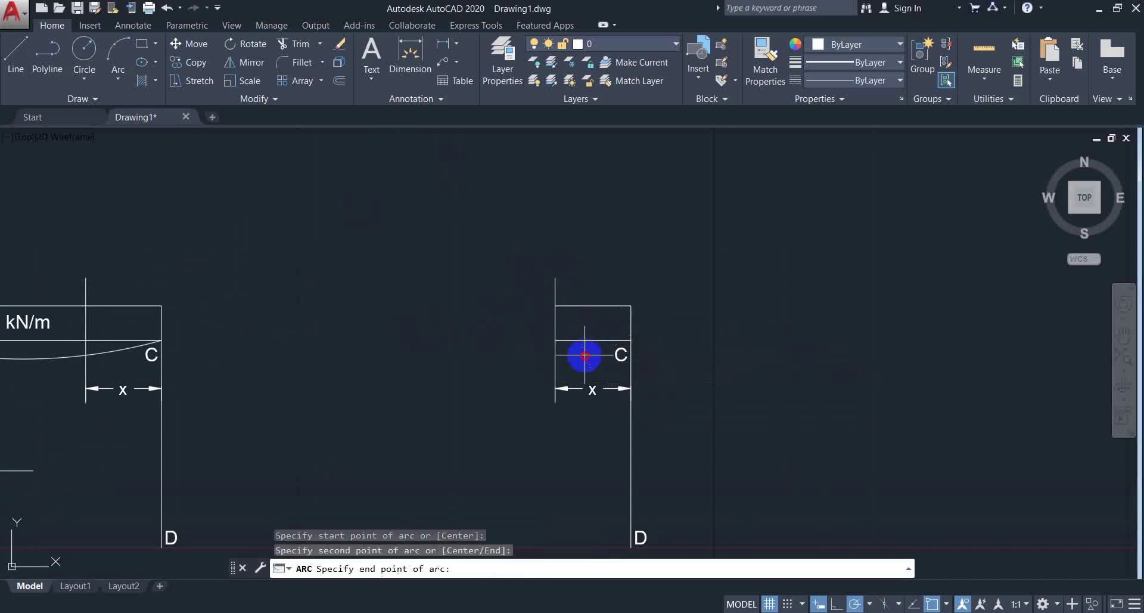
pyautogui.click(556, 373)
pyautogui.moveTo(724, 319); pyautogui.dragTo(733, 291, button='middle')
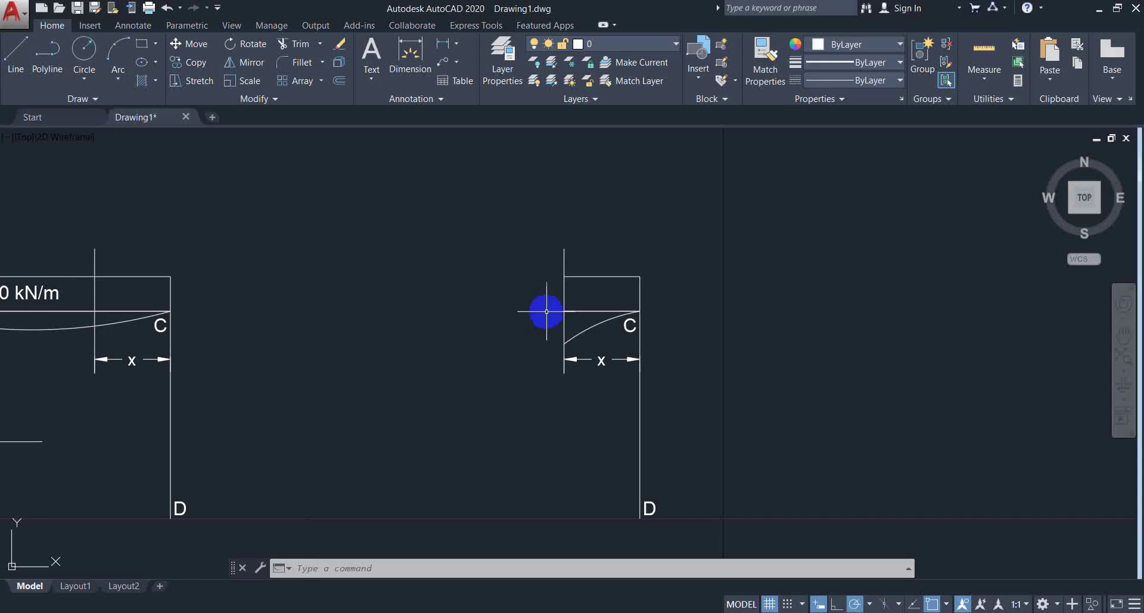
# Draw a horizontal section line about 1.6 m long across member CD of the original frame, about 1.0 m above D
pyautogui.moveTo(544, 311); pyautogui.dragTo(740, 241, button='middle')
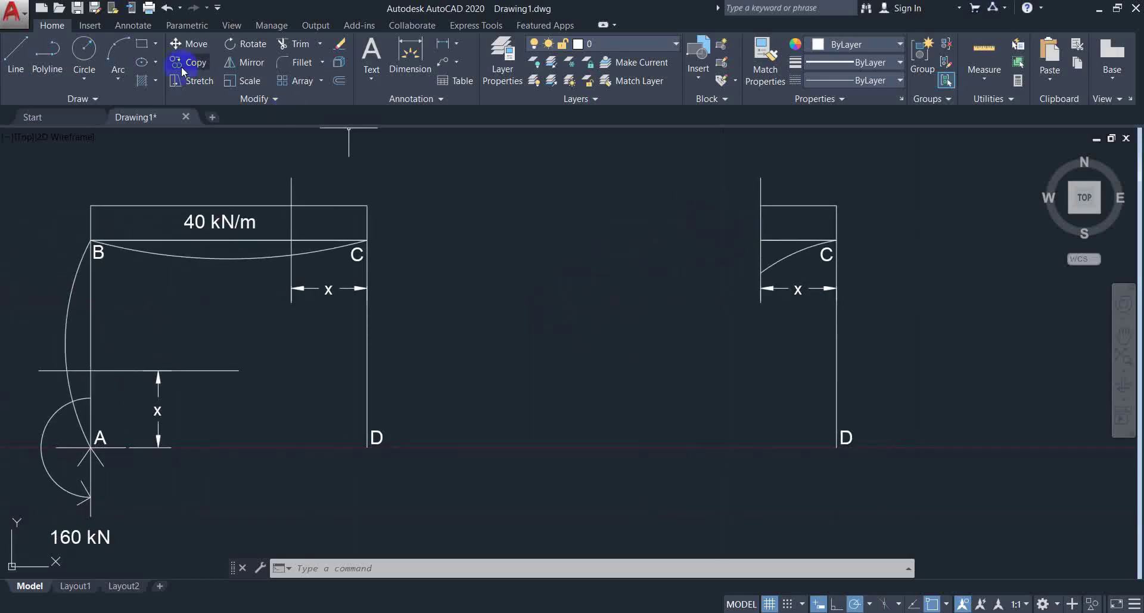
pyautogui.click(4, 58)
pyautogui.click(328, 379)
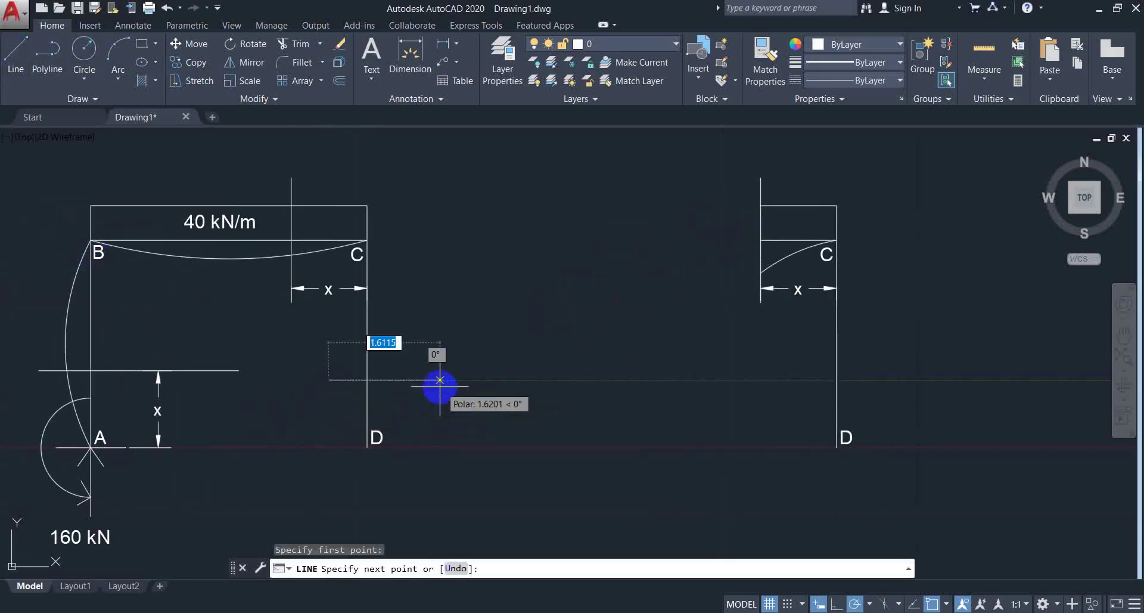
pyautogui.click(436, 374)
pyautogui.press('Escape')
# Add a vertical linear dimension between the section line across member CD and the base level at D
pyautogui.click(444, 43)
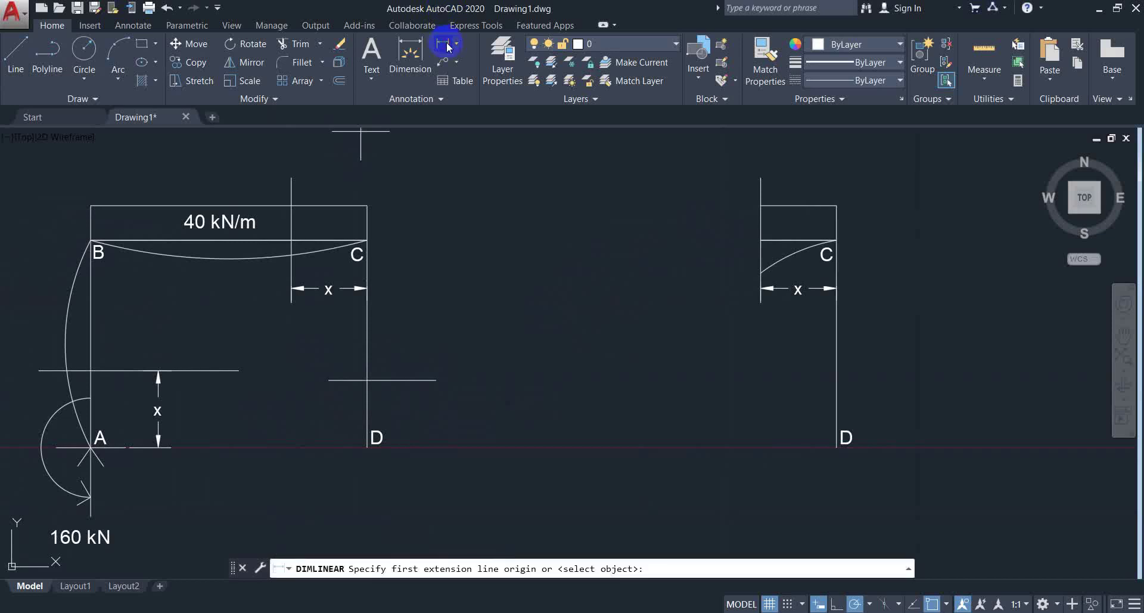
pyautogui.click(345, 382)
pyautogui.click(340, 444)
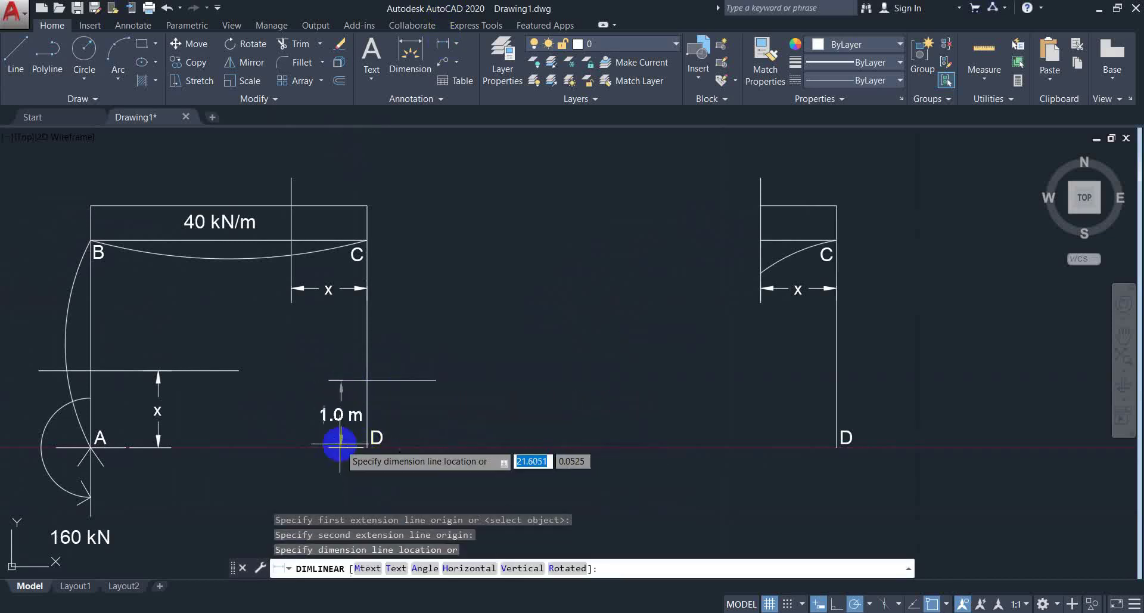
pyautogui.click(341, 444)
# Replace the text of the vertical dimension beside member CD with x
pyautogui.doubleClick(325, 414)
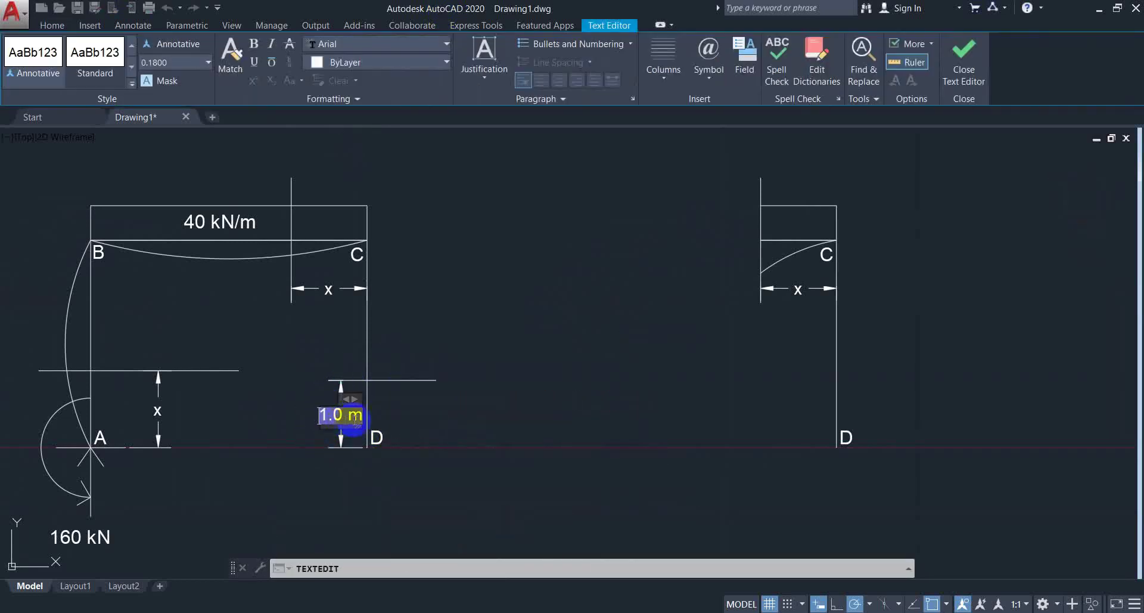
pyautogui.write('x')
pyautogui.click(473, 414)
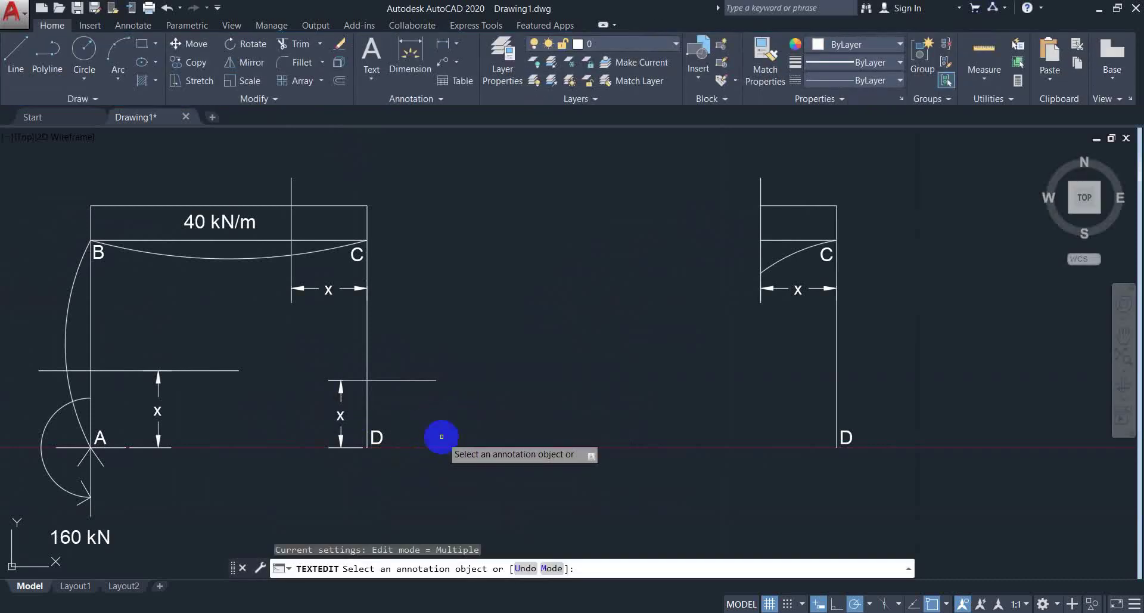
pyautogui.press('Escape')
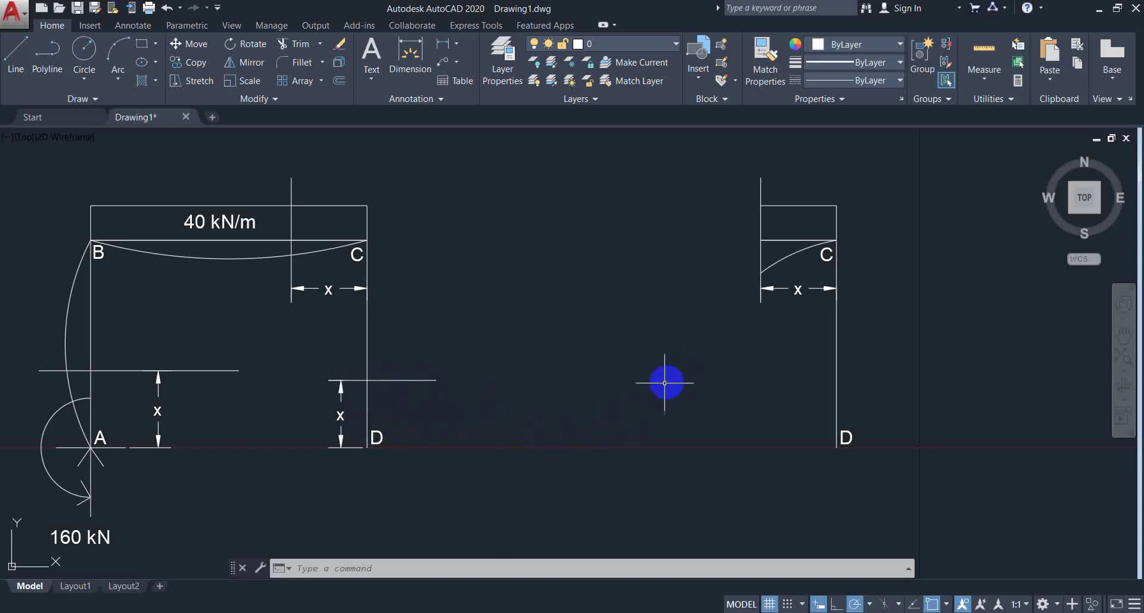
# Delete the entire copied sketch of the cut piece and member CD beside the frame
pyautogui.click(912, 156)
pyautogui.click(635, 556)
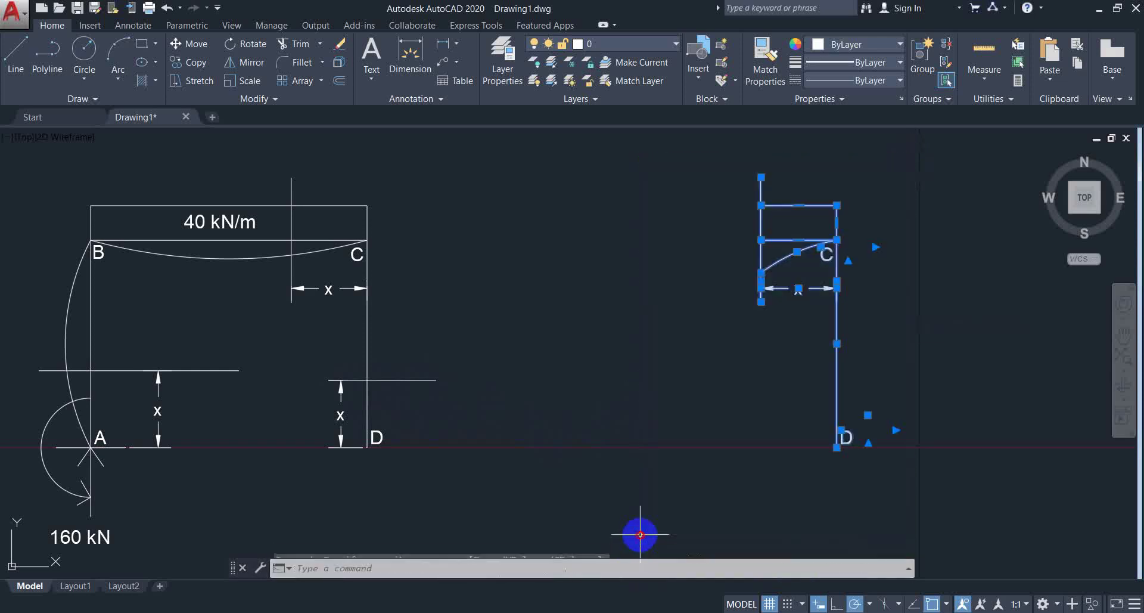
pyautogui.press('Delete')
pyautogui.moveTo(490, 400); pyautogui.dragTo(608, 396, button='middle')
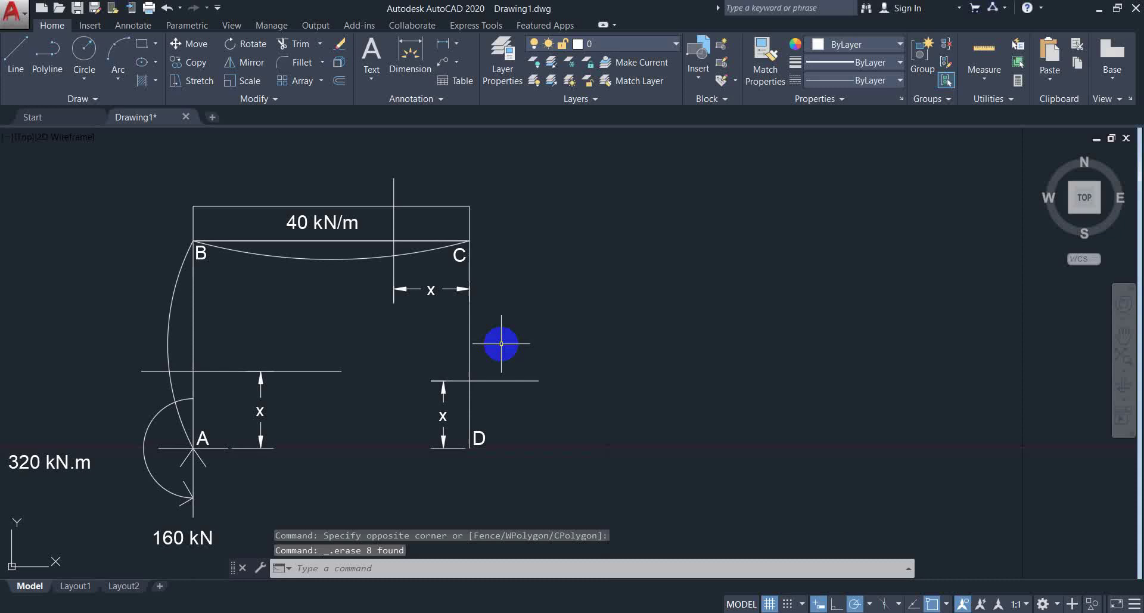
# Try to delete the reaction arrows, moment arc, curve of member AB, section line and force labels around support A
pyautogui.scroll(-5, 511, 314)
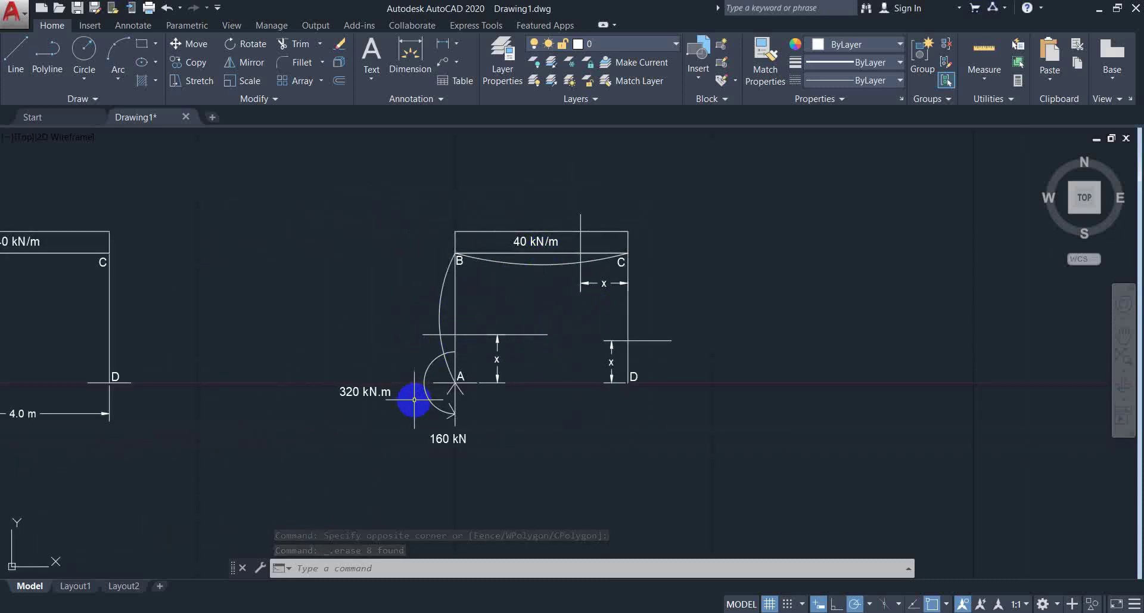
pyautogui.scroll(2, 443, 360)
pyautogui.click(453, 280)
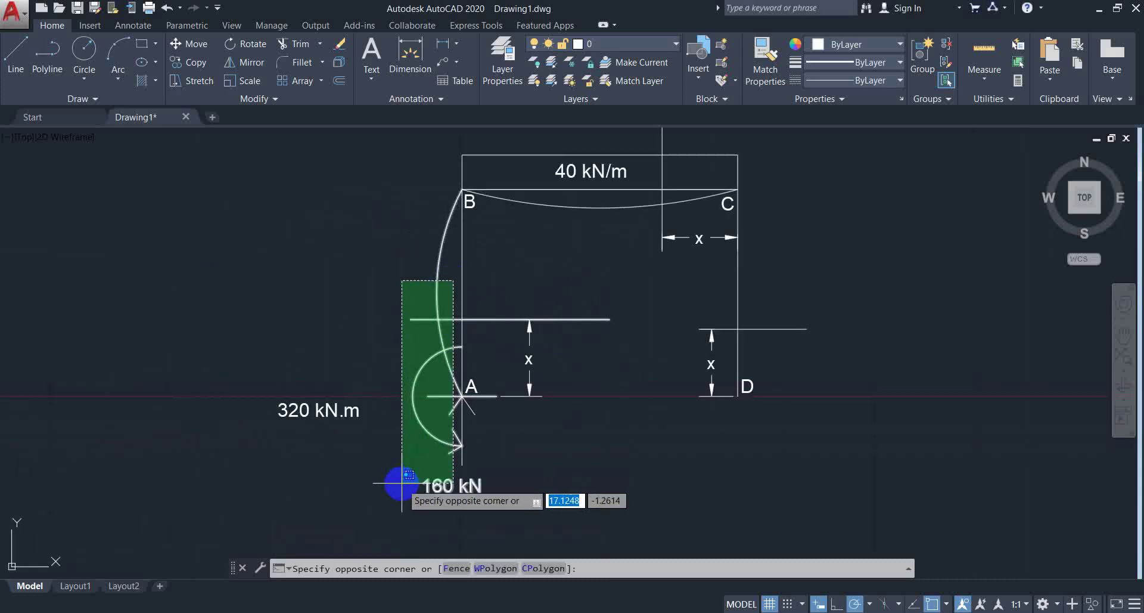
pyautogui.click(401, 483)
pyautogui.press('Delete')
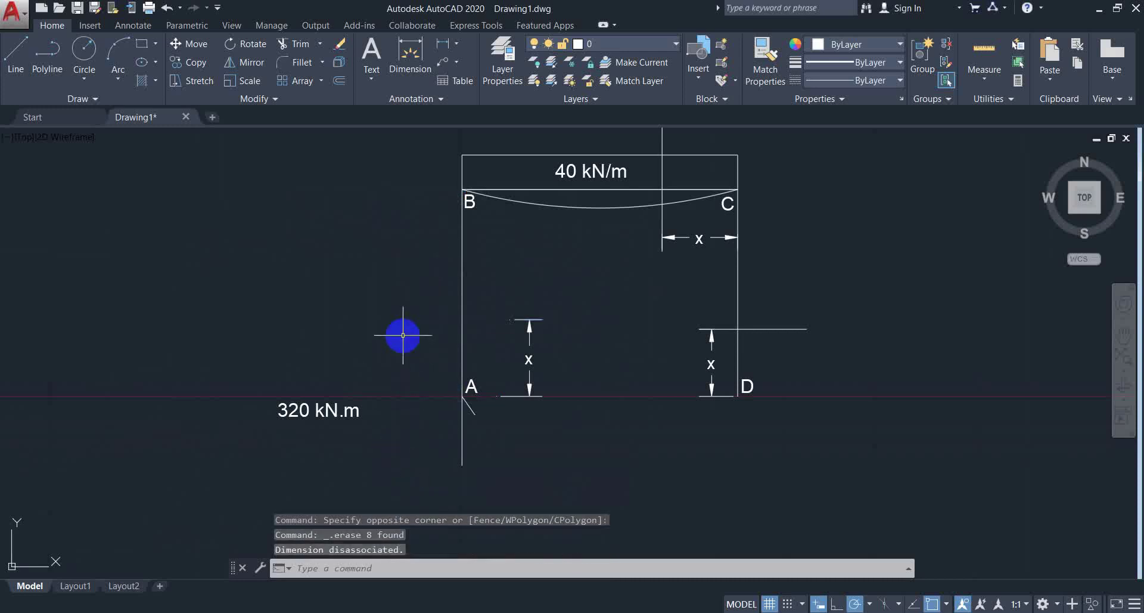
pyautogui.click(396, 334)
pyautogui.click(276, 459)
pyautogui.press('Delete')
pyautogui.click(494, 378)
pyautogui.click(470, 414)
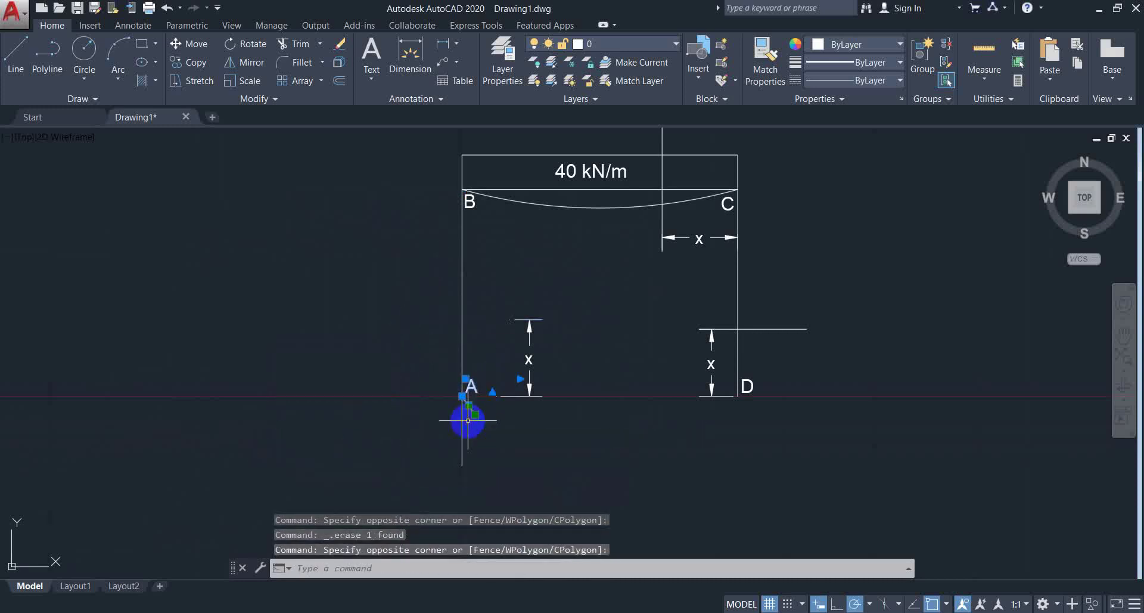
pyautogui.press('Delete')
# Undo the last three deletions around support A
pyautogui.hotkey('ctrl', 'z')
pyautogui.hotkey('ctrl', 'z')
pyautogui.hotkey('ctrl', 'z')
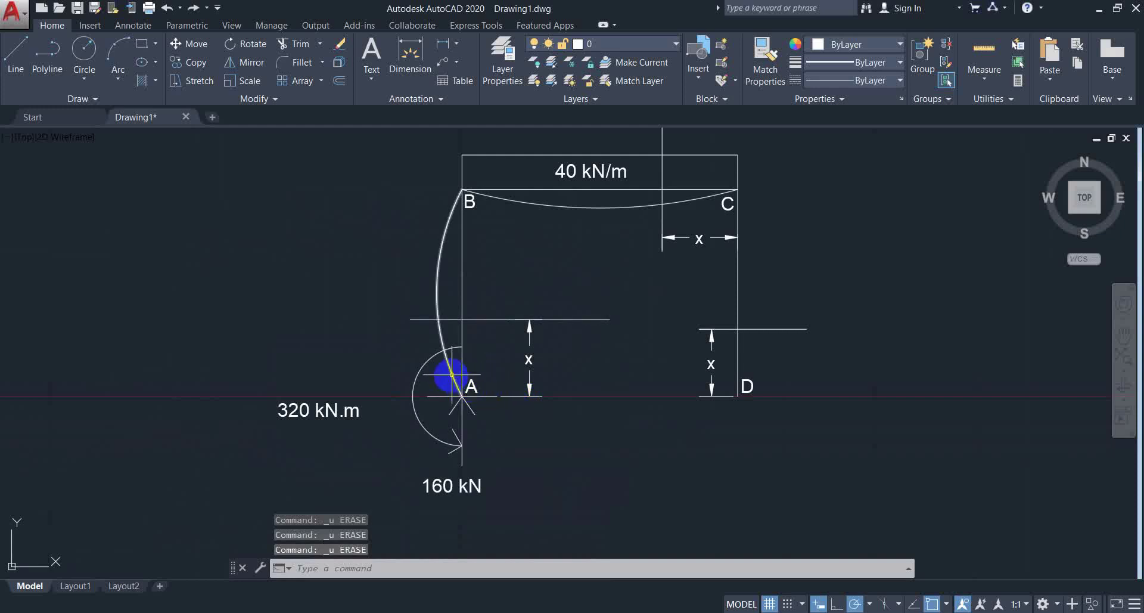
# Delete the deflected curve of member AB together with the moment arc and reaction arrow lines at A
pyautogui.click(450, 352)
pyautogui.click(426, 377)
pyautogui.press('Delete')
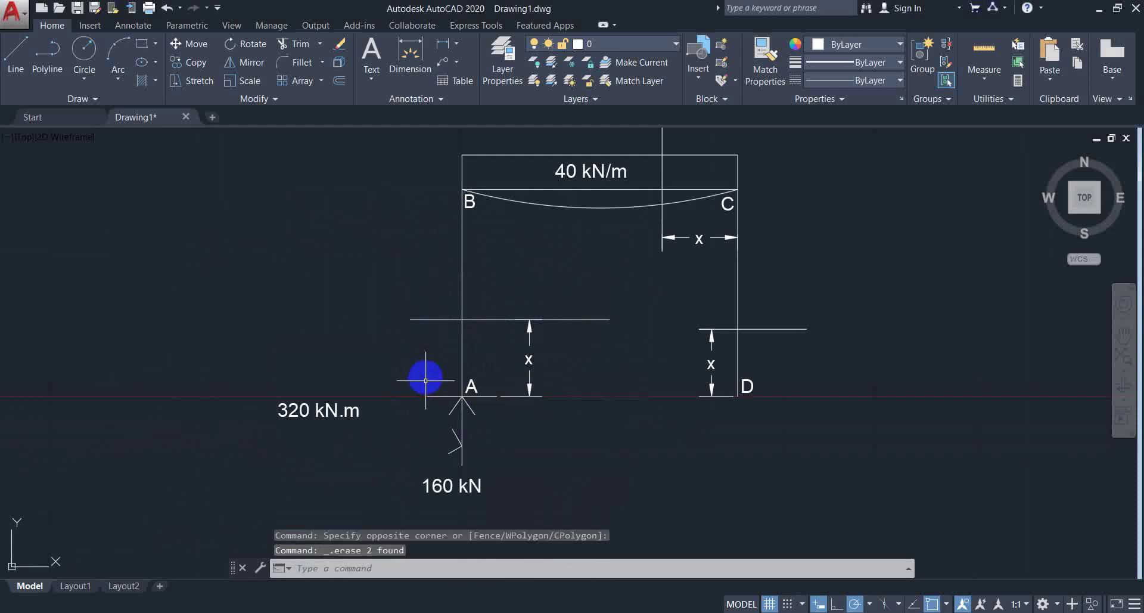
pyautogui.click(484, 405)
pyautogui.press('Delete')
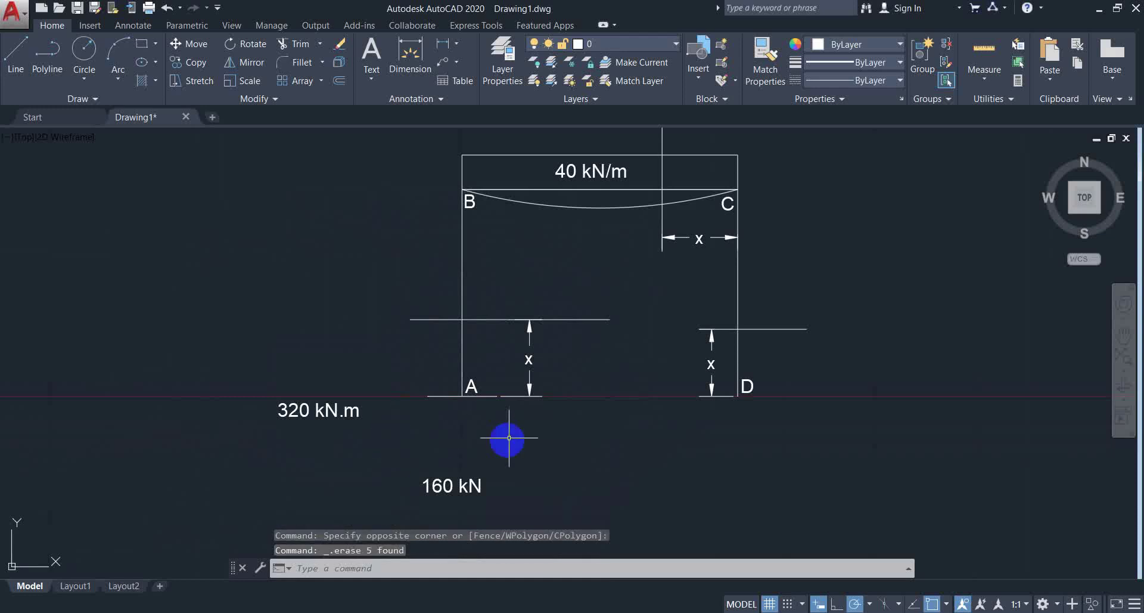
# Delete the 160 kN and 320 kN.m reaction labels beside support A
pyautogui.click(509, 439)
pyautogui.click(398, 485)
pyautogui.press('Delete')
pyautogui.click(375, 382)
pyautogui.click(311, 447)
pyautogui.press('Delete')
# Delete the section lines and x dimensions on members AB, BC and CD
pyautogui.click(583, 309)
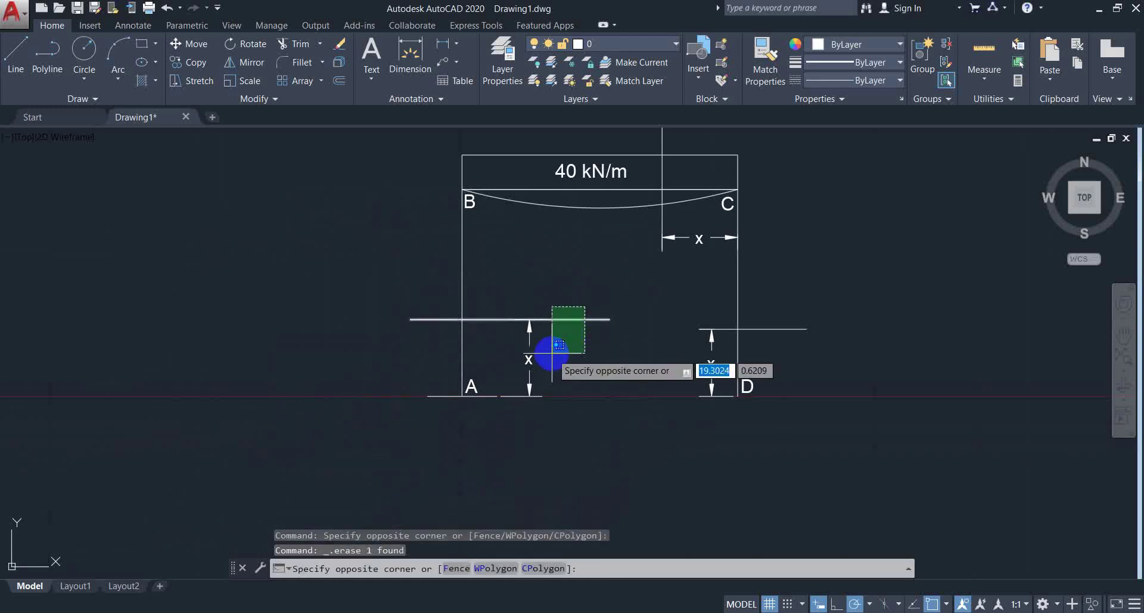
pyautogui.click(547, 351)
pyautogui.press('Delete')
pyautogui.click(706, 222)
pyautogui.press('Delete')
pyautogui.click(709, 306)
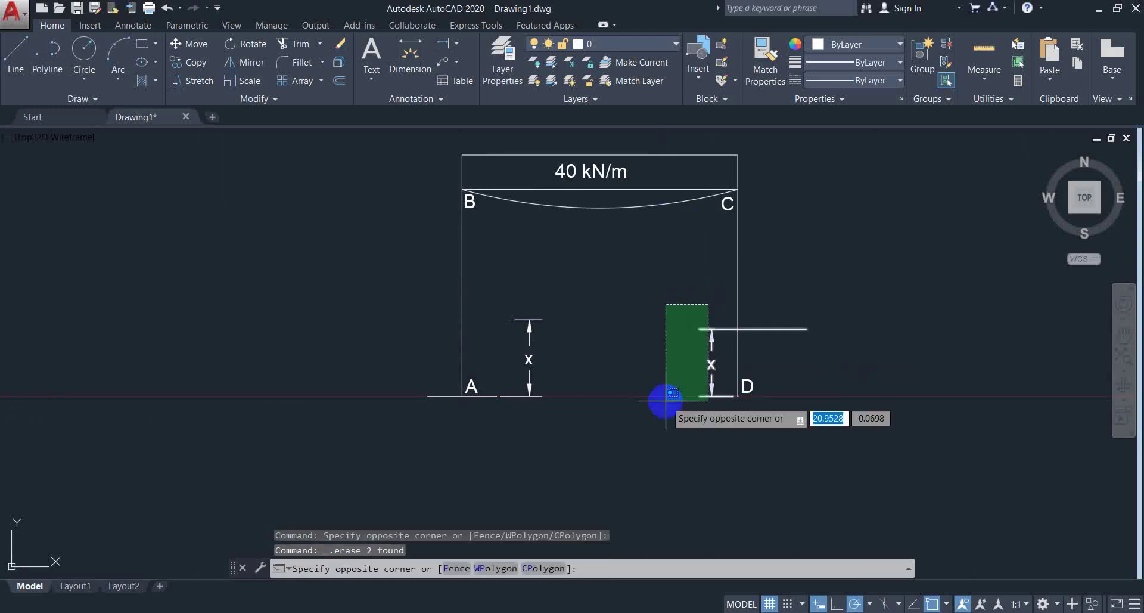
pyautogui.click(664, 401)
pyautogui.press('Delete')
pyautogui.click(581, 317)
pyautogui.click(519, 358)
pyautogui.press('Delete')
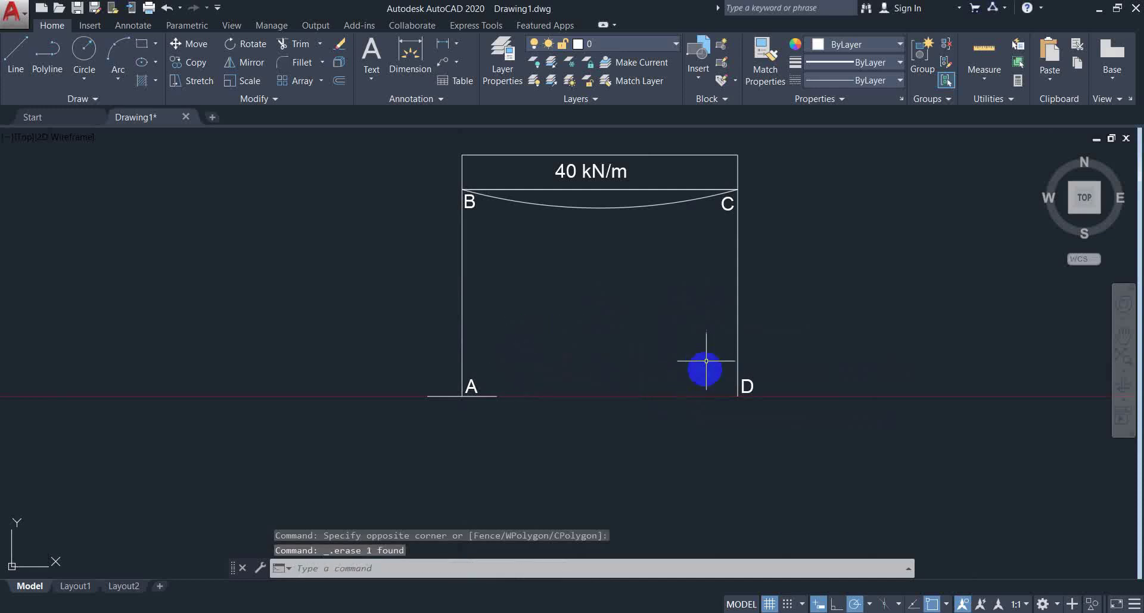
# Delete the deflected curve under BC, the load rectangle above it and the 40 kN/m label
pyautogui.click(659, 205)
pyautogui.click(604, 213)
pyautogui.click(604, 211)
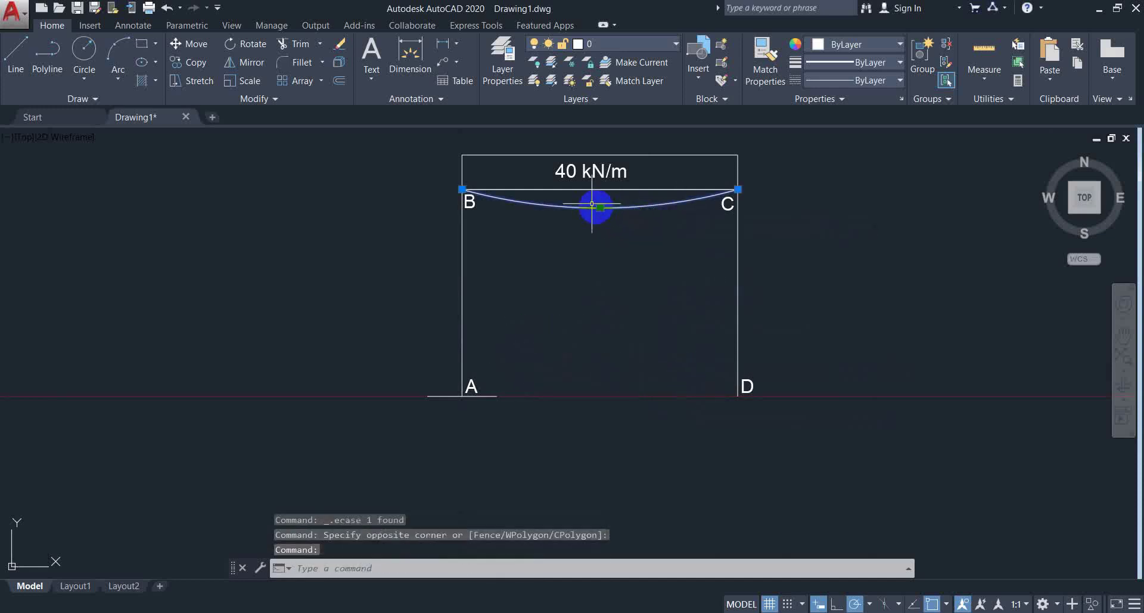
pyautogui.press('Delete')
pyautogui.click(561, 158)
pyautogui.click(657, 180)
pyautogui.press('Delete')
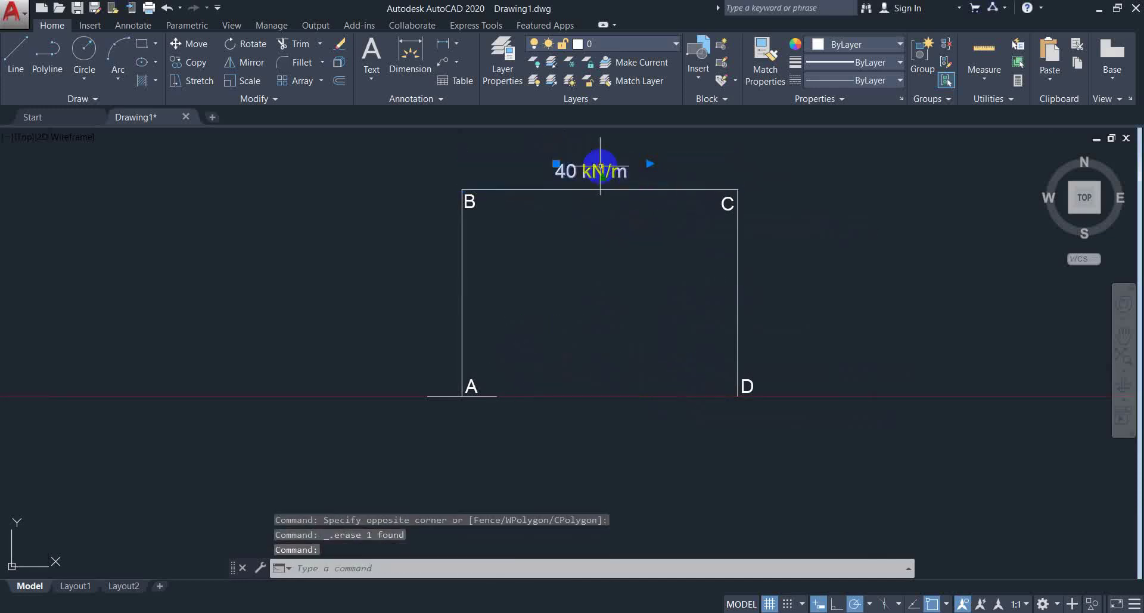
pyautogui.press('Delete')
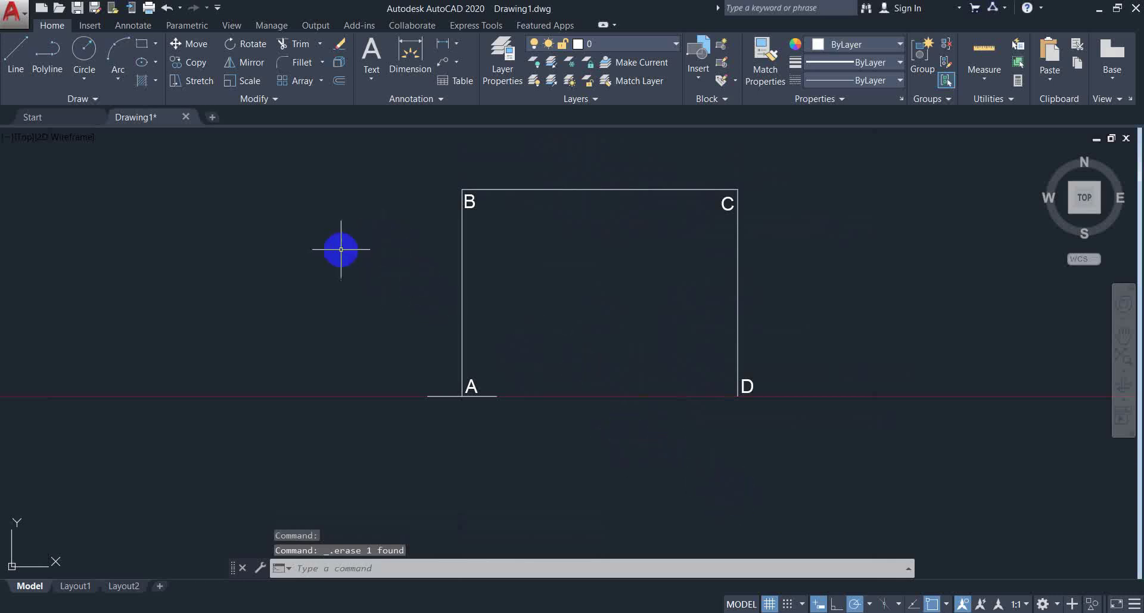
# Draw a vertical line about 0.7 m long downward from D on the cleared frame
pyautogui.click(13, 57)
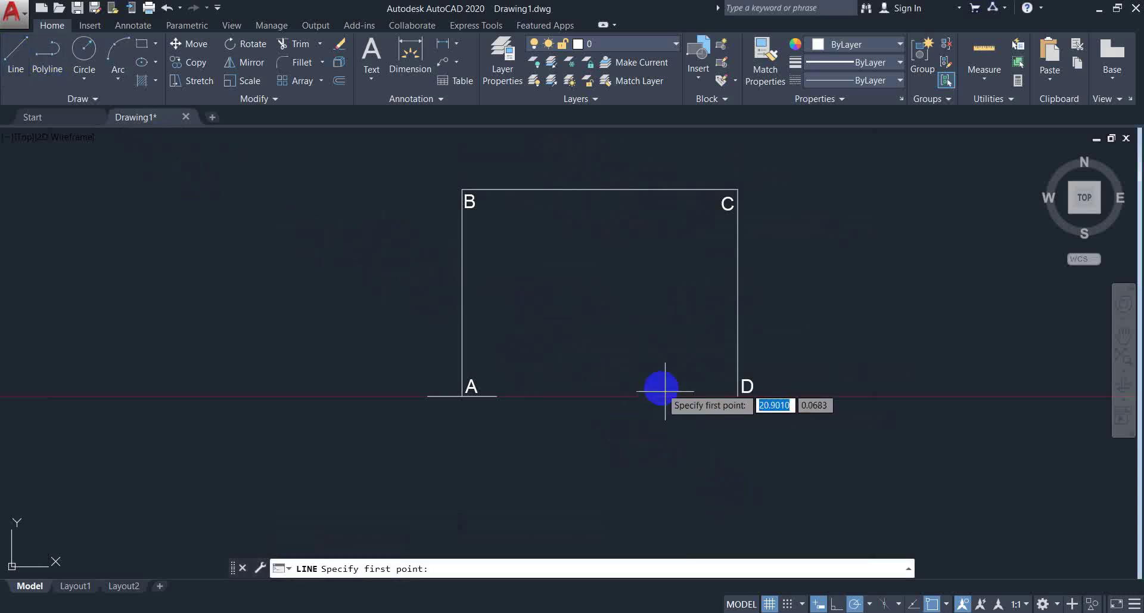
pyautogui.click(736, 397)
pyautogui.click(738, 443)
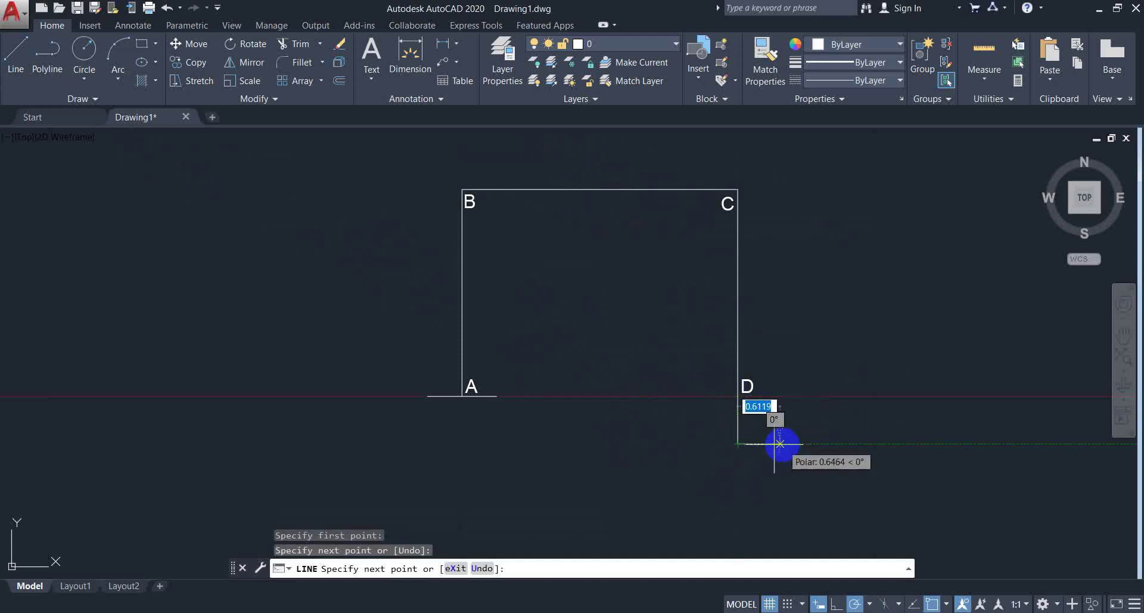
pyautogui.press('Escape')
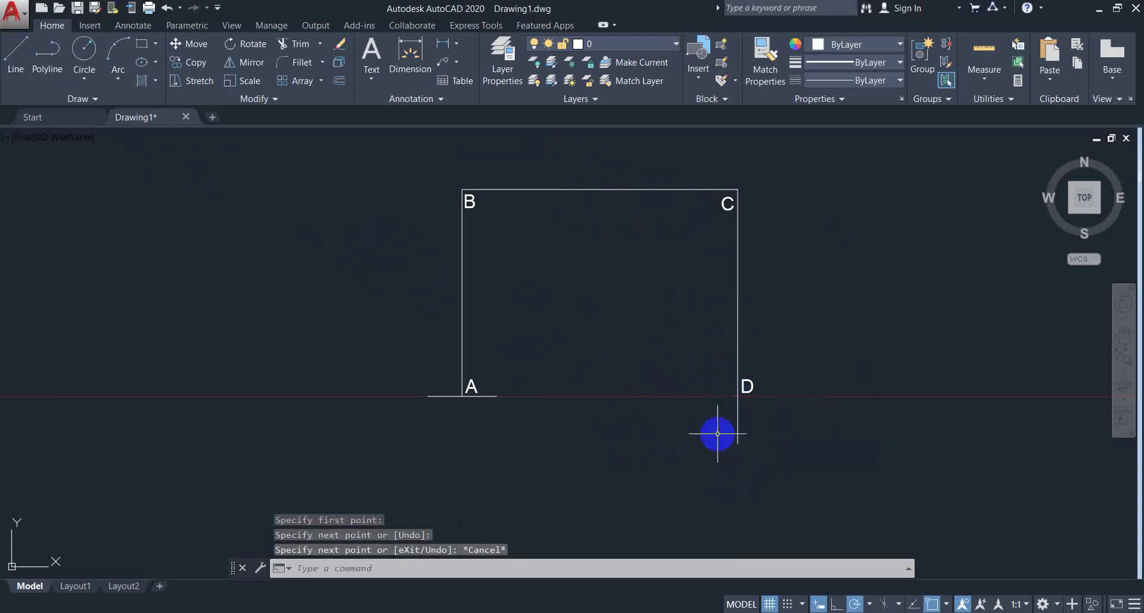
pyautogui.scroll(-2, 567, 345)
pyautogui.moveTo(537, 342)
pyautogui.mouseDown(button='middle')
pyautogui.moveTo(674, 334)
pyautogui.moveTo(610, 343)
pyautogui.mouseUp(button='middle')
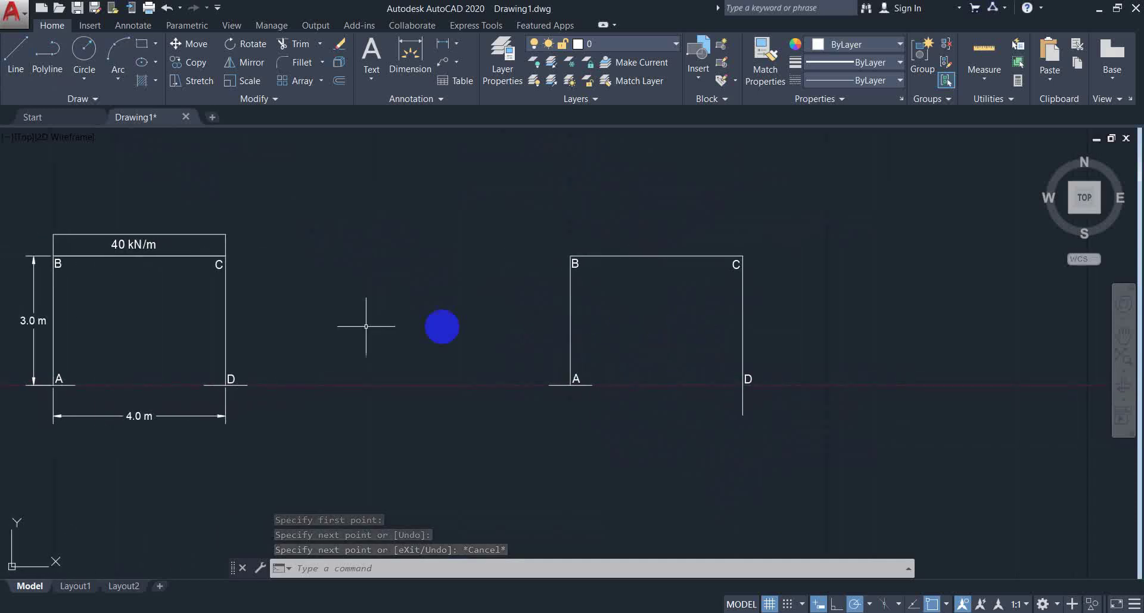
pyautogui.click(231, 377)
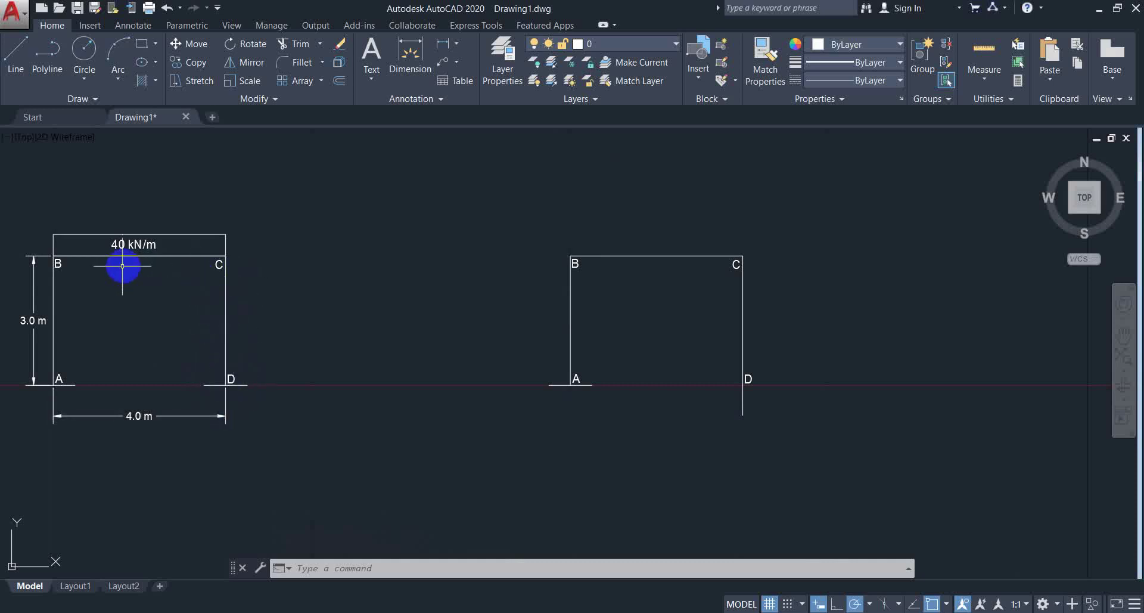
pyautogui.click(126, 65)
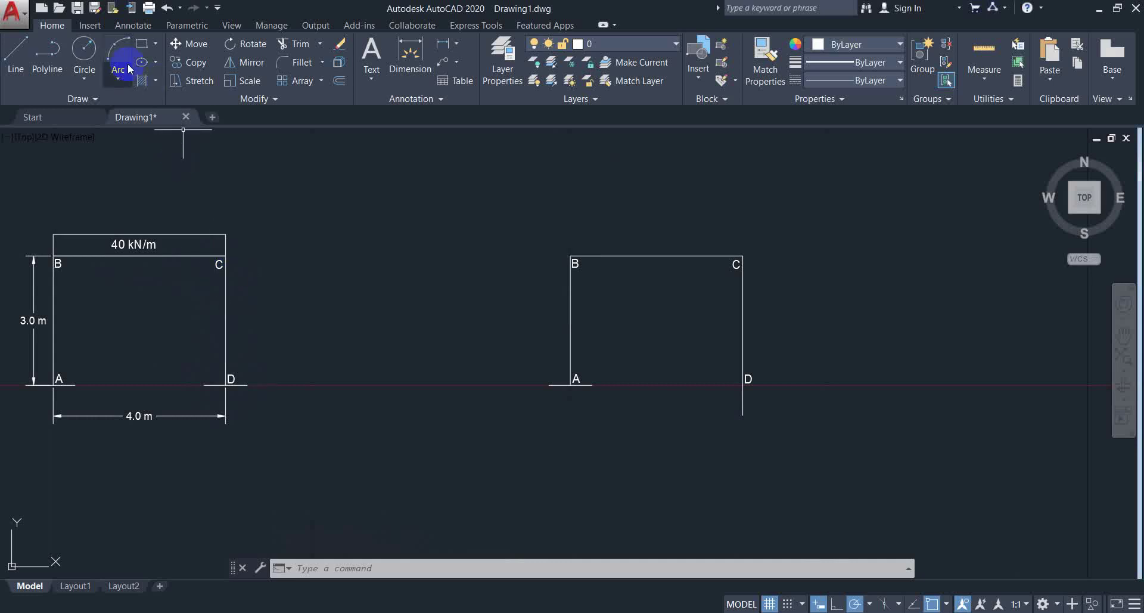
pyautogui.click(121, 48)
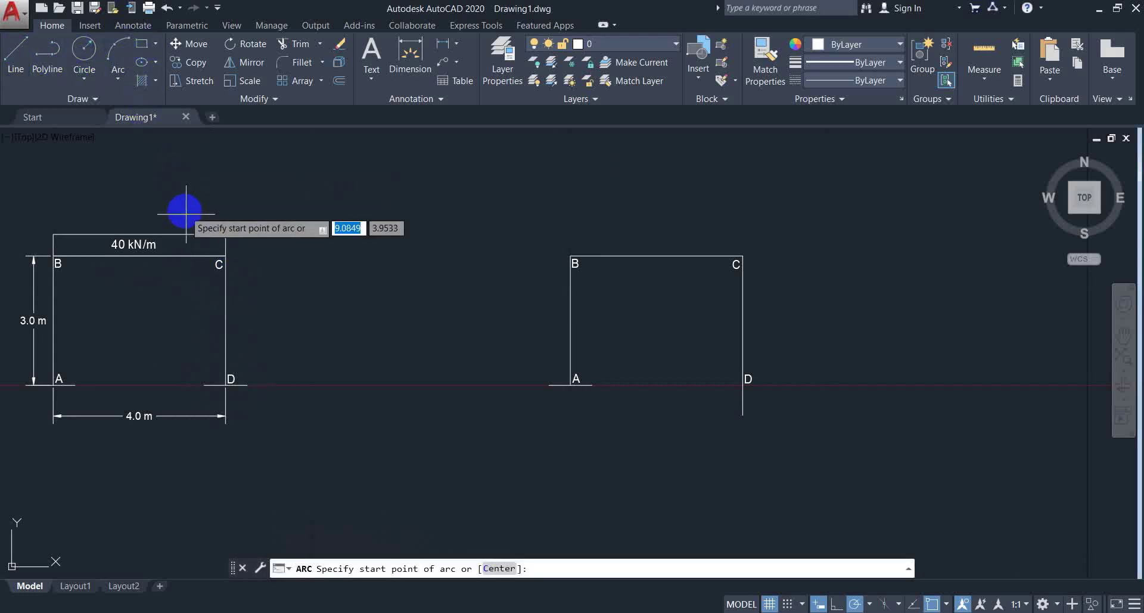
pyautogui.click(225, 256)
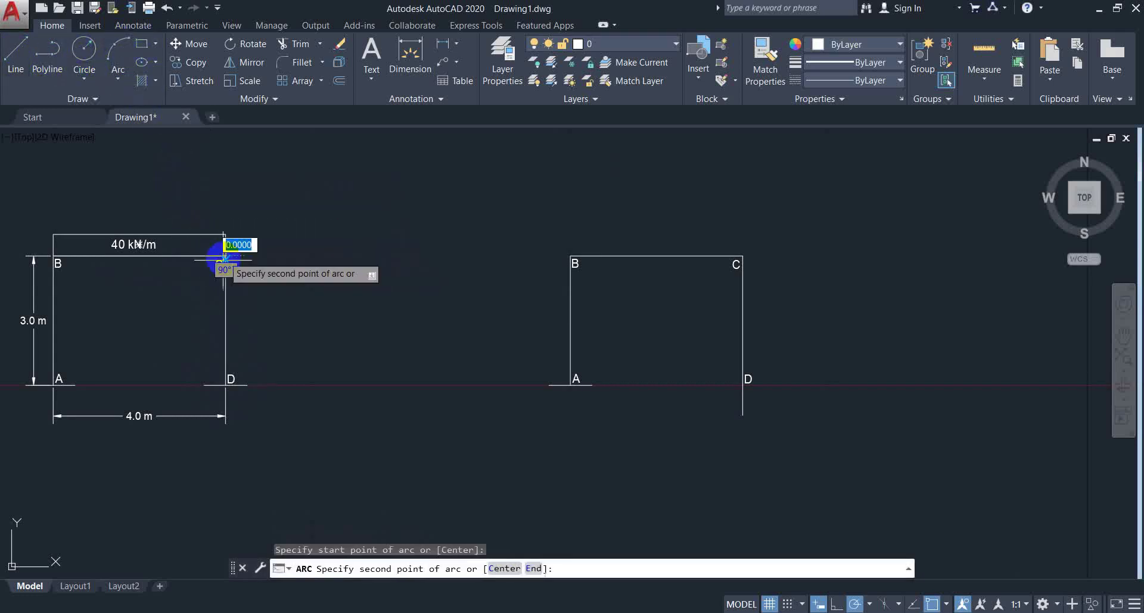
pyautogui.click(224, 345)
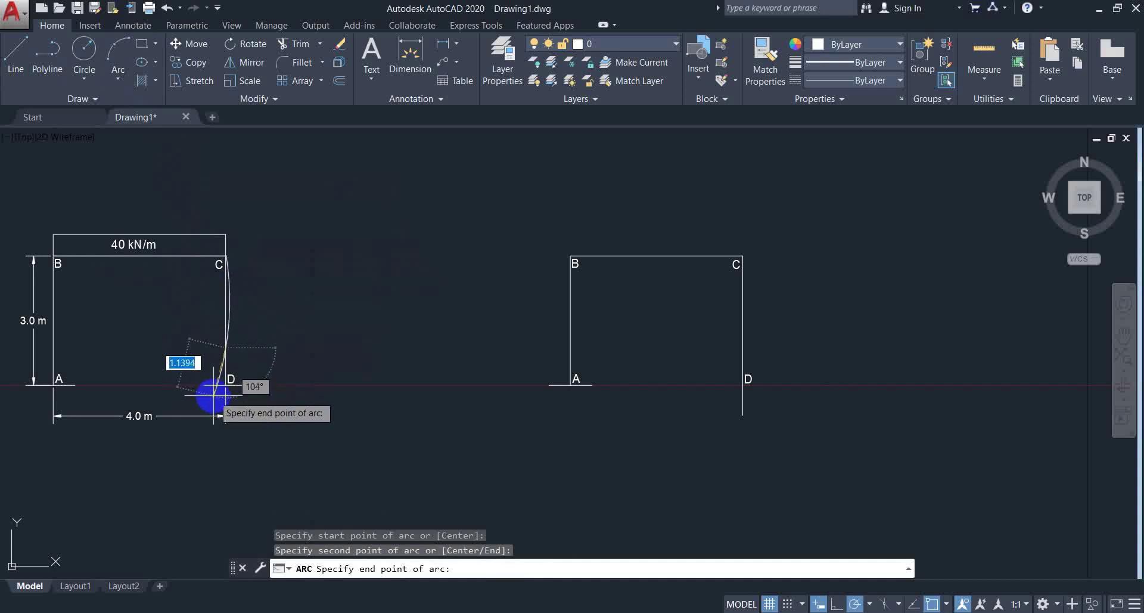
pyautogui.press('Escape')
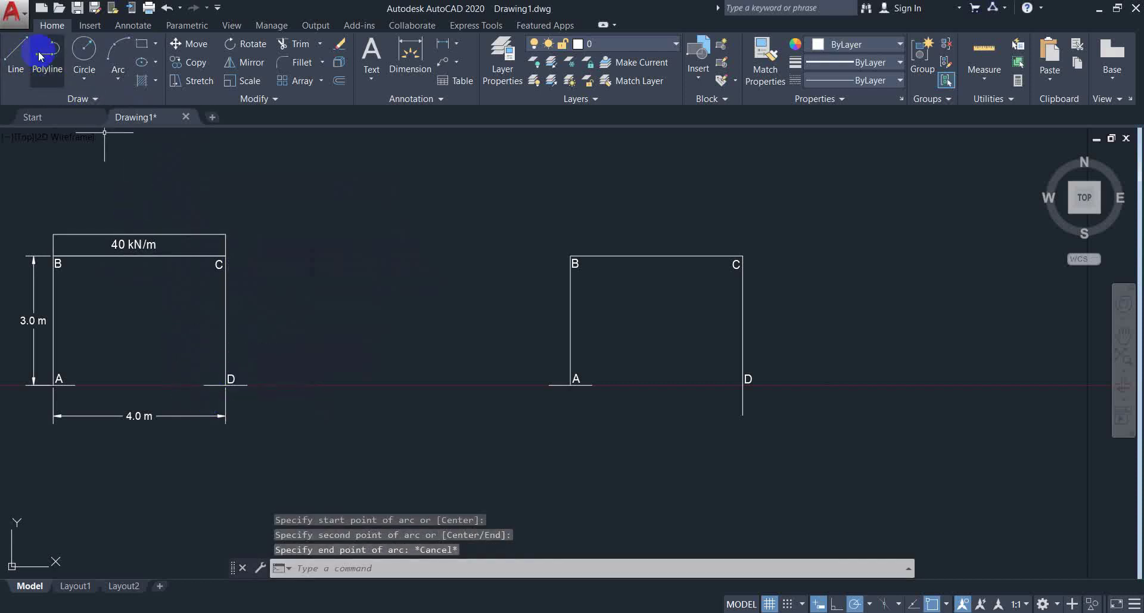
# Draw a three-point arc on the loaded frame from C down to the base level, ending inside the frame beside D
pyautogui.click(108, 52)
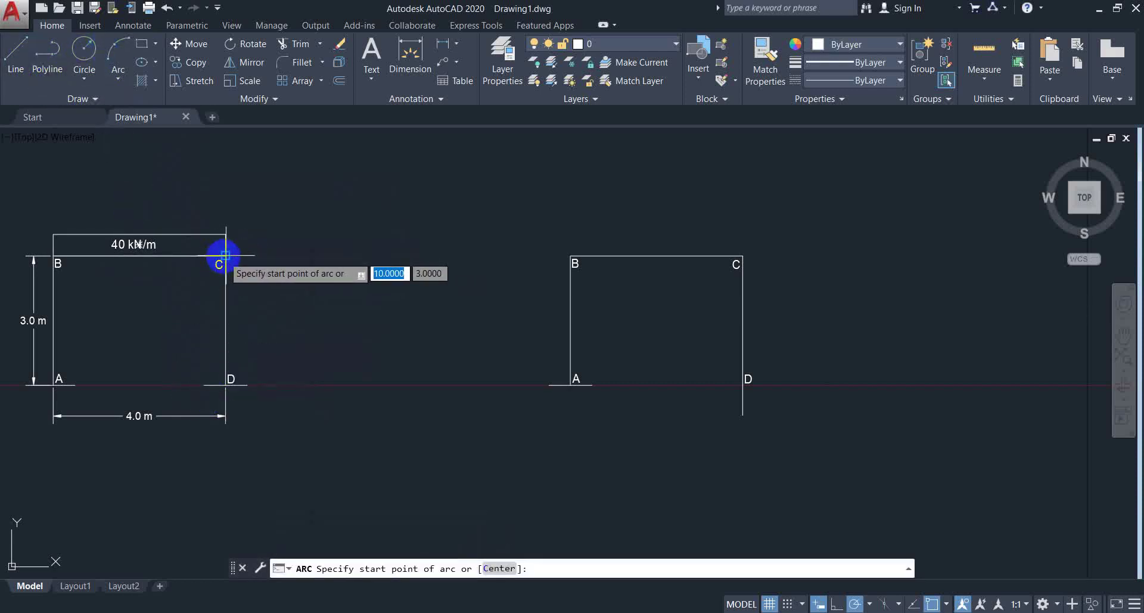
pyautogui.click(224, 256)
pyautogui.click(210, 327)
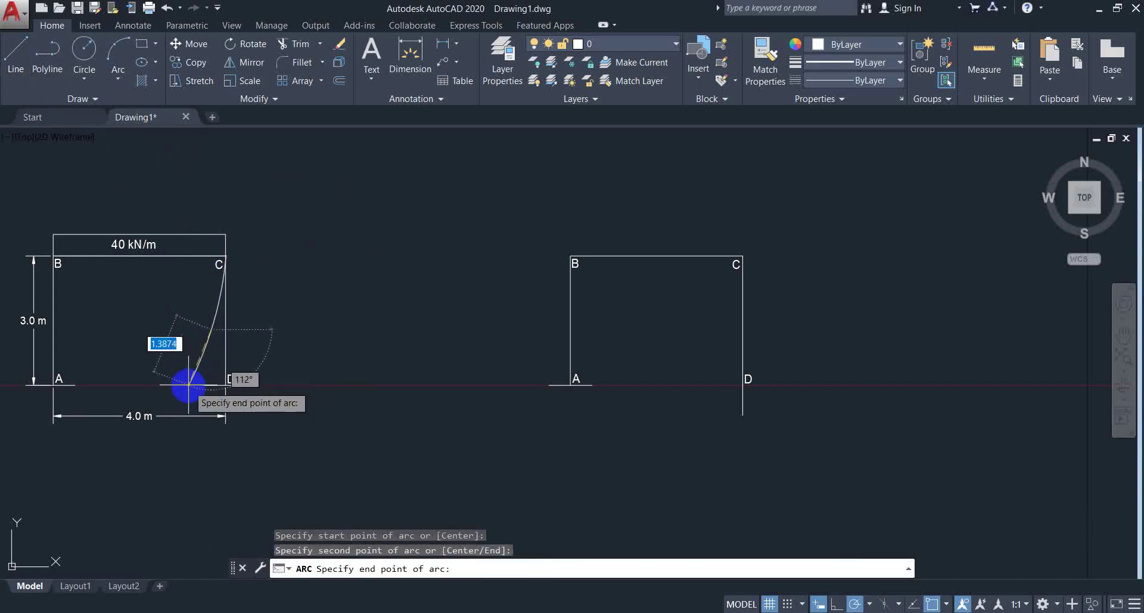
pyautogui.click(195, 383)
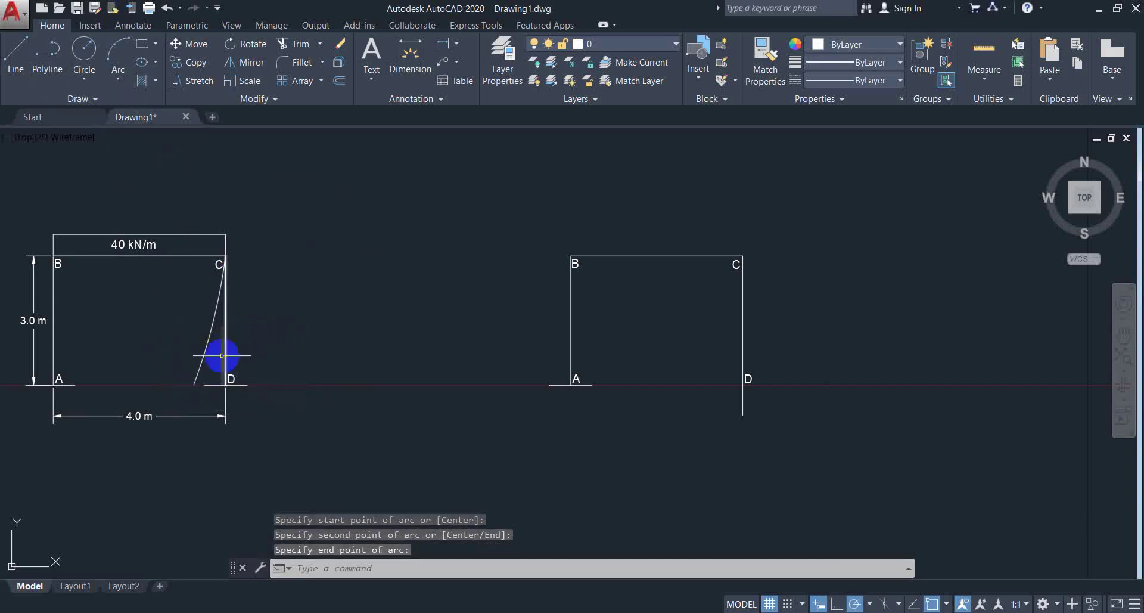
# Stretch the lower end of the arc along its curve to about 0.5 m below the base level
pyautogui.scroll(5, 202, 377)
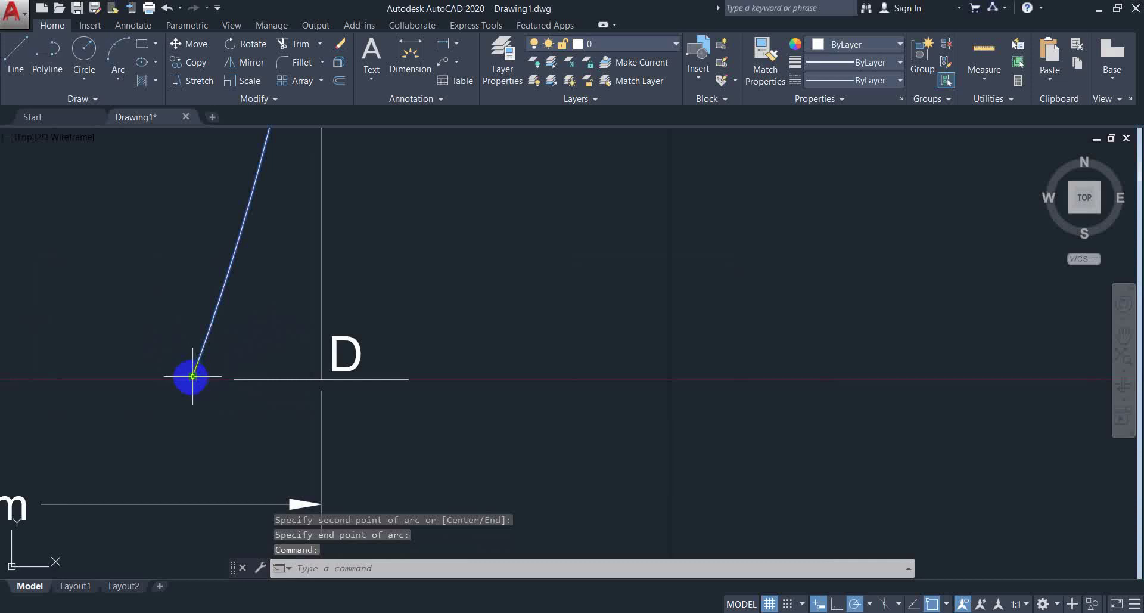
pyautogui.click(192, 376)
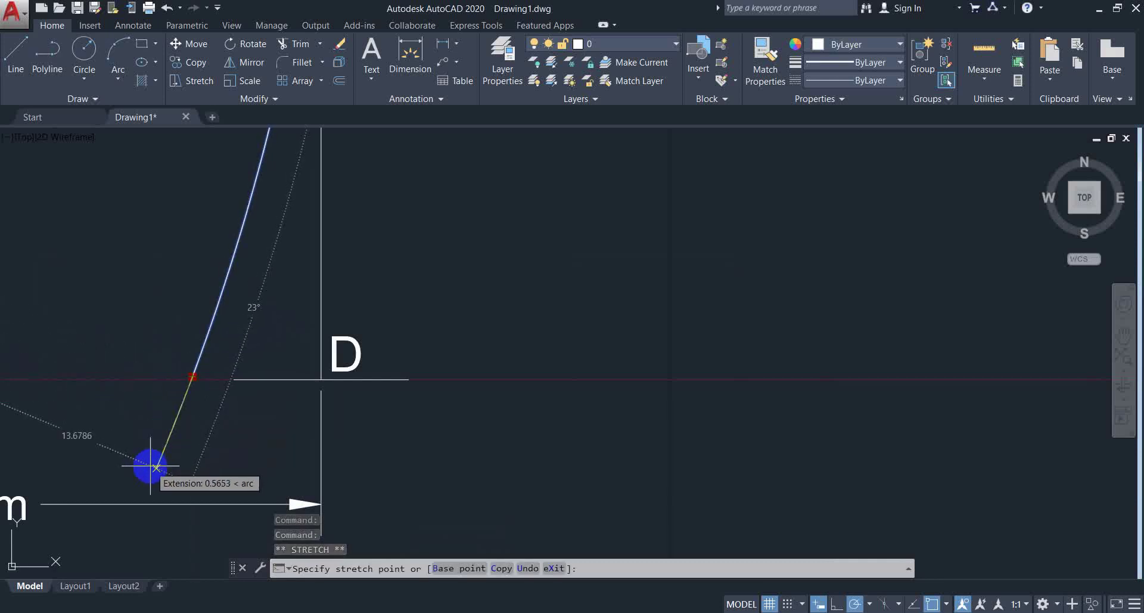
pyautogui.press('Escape')
pyautogui.scroll(-2, 253, 420)
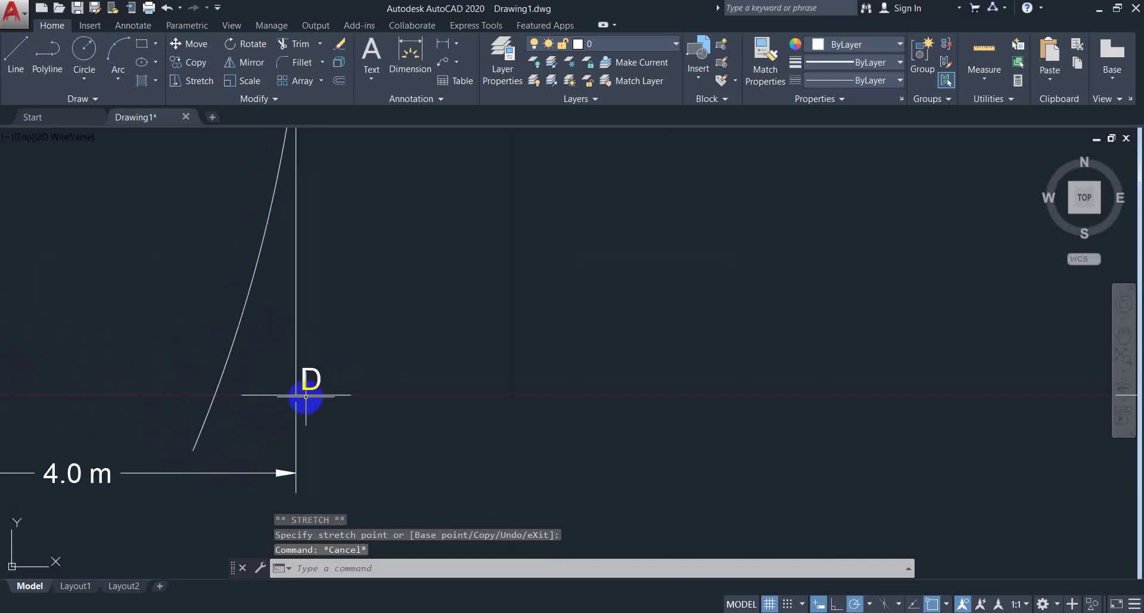
# Draw a slanted arrowhead line about 0.45 m long from the lower end of the vertical line below D
pyautogui.scroll(-2, 305, 367)
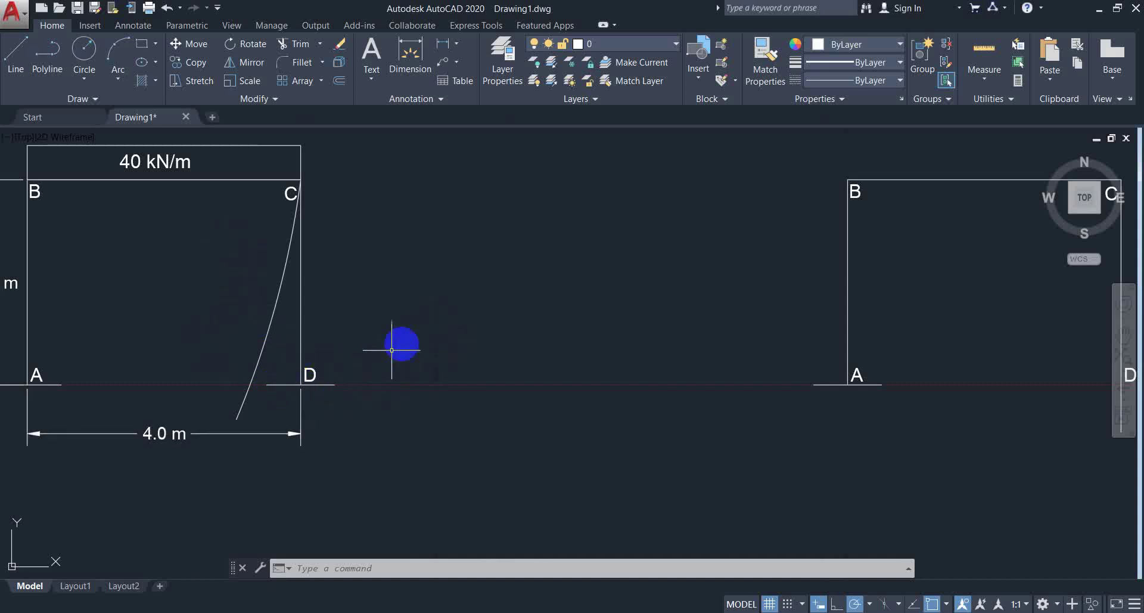
pyautogui.scroll(-2, 402, 347)
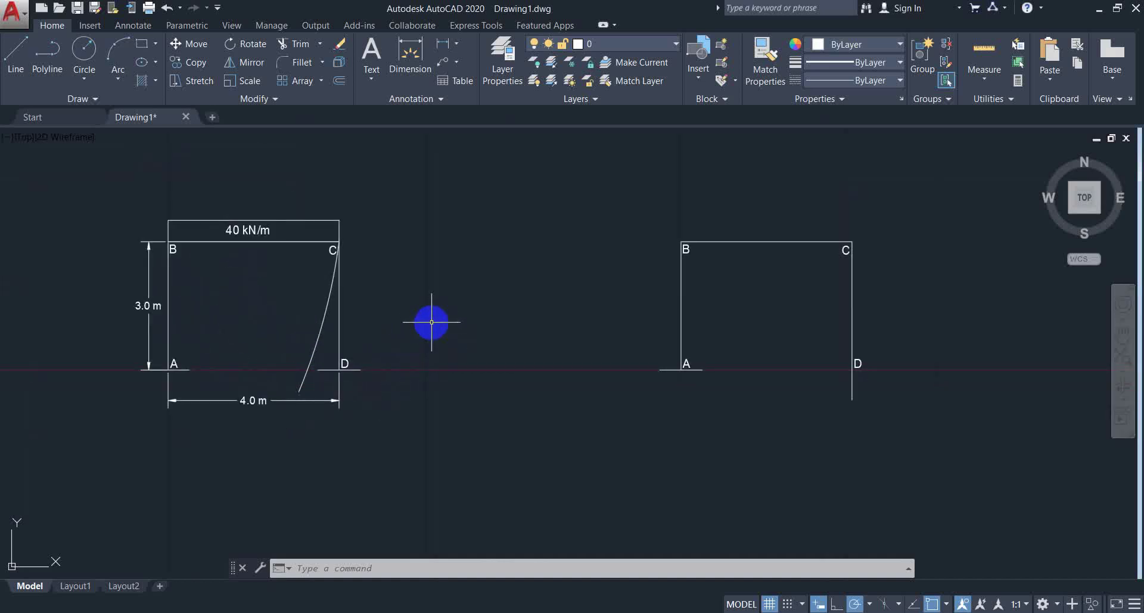
pyautogui.moveTo(431, 321); pyautogui.dragTo(301, 344, button='middle')
pyautogui.click(16, 46)
pyautogui.scroll(4, 798, 432)
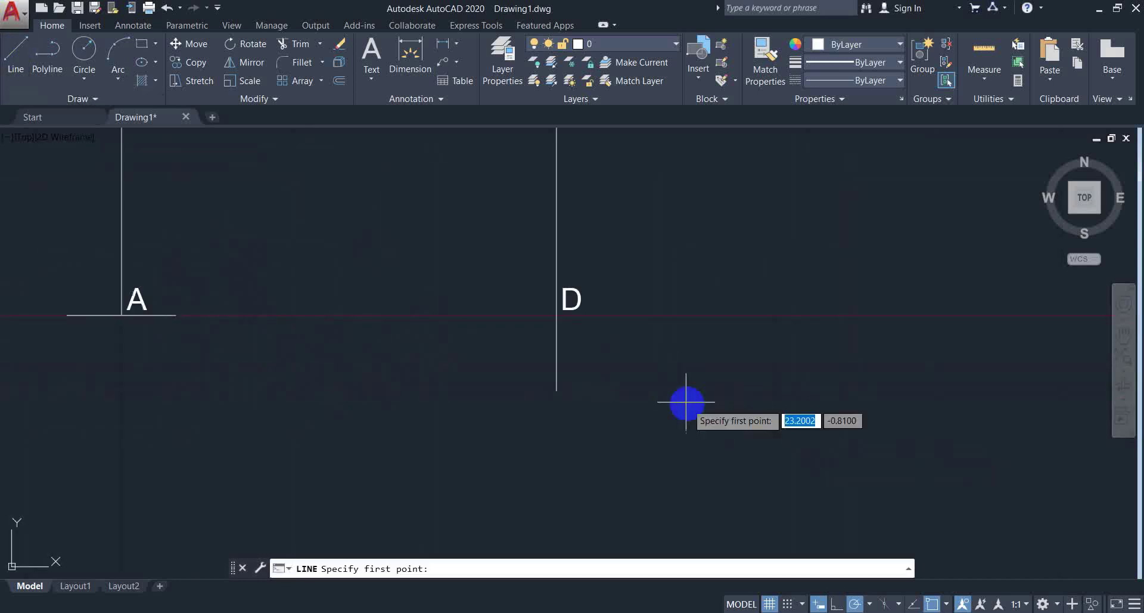
pyautogui.click(559, 390)
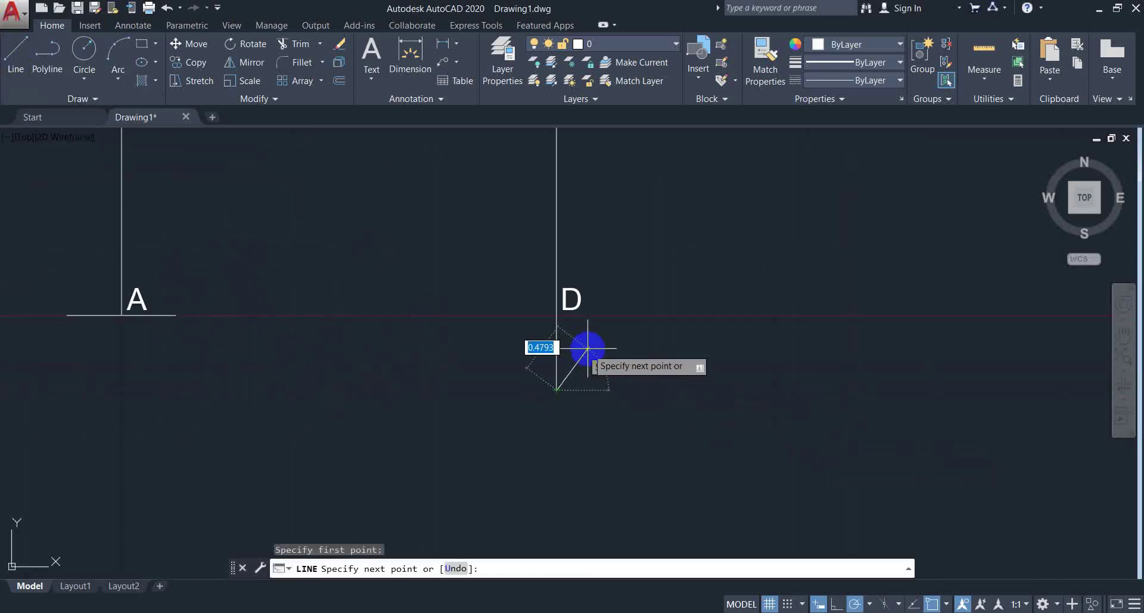
pyautogui.click(581, 348)
pyautogui.press('Return')
# Mirror the slanted arrowhead line about the vertical line below D, keeping the original, to complete the downward arrow
pyautogui.click(577, 355)
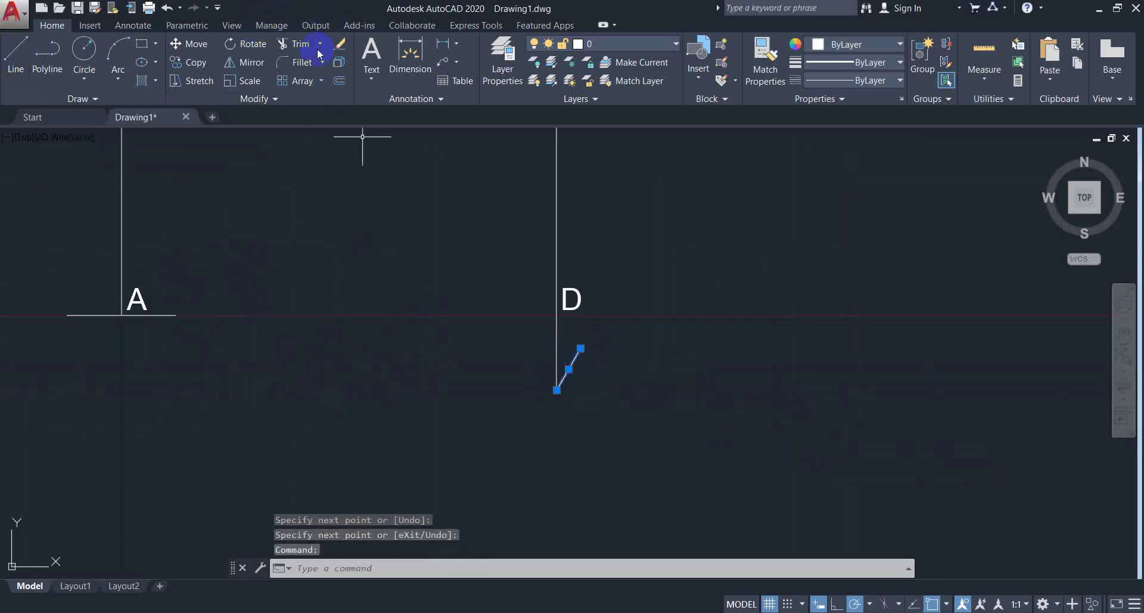
pyautogui.write('mi')
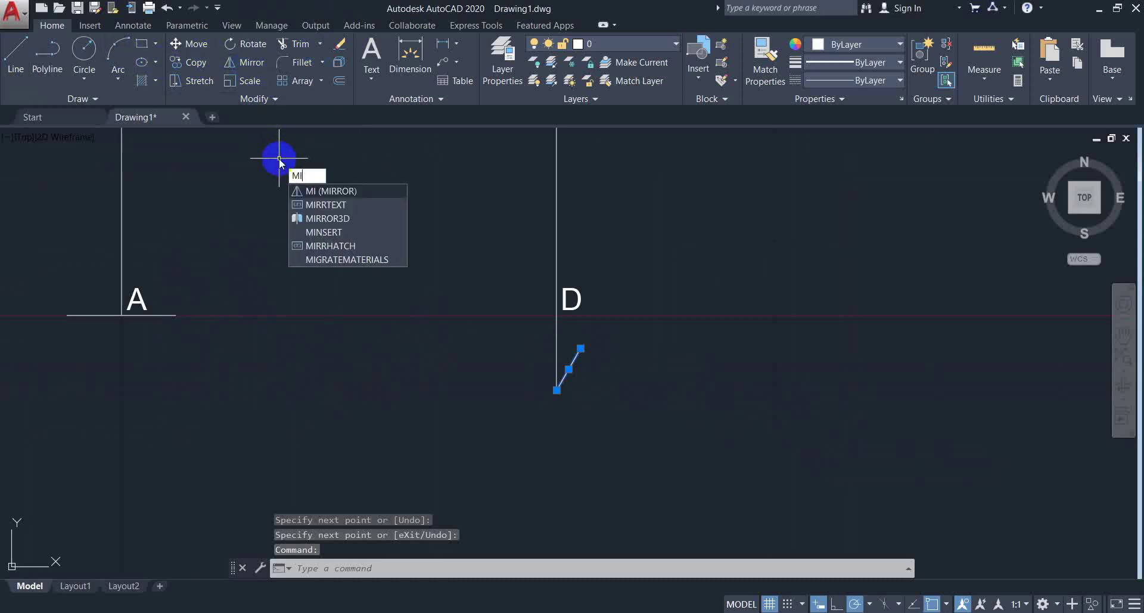
pyautogui.press('Return')
pyautogui.click(557, 389)
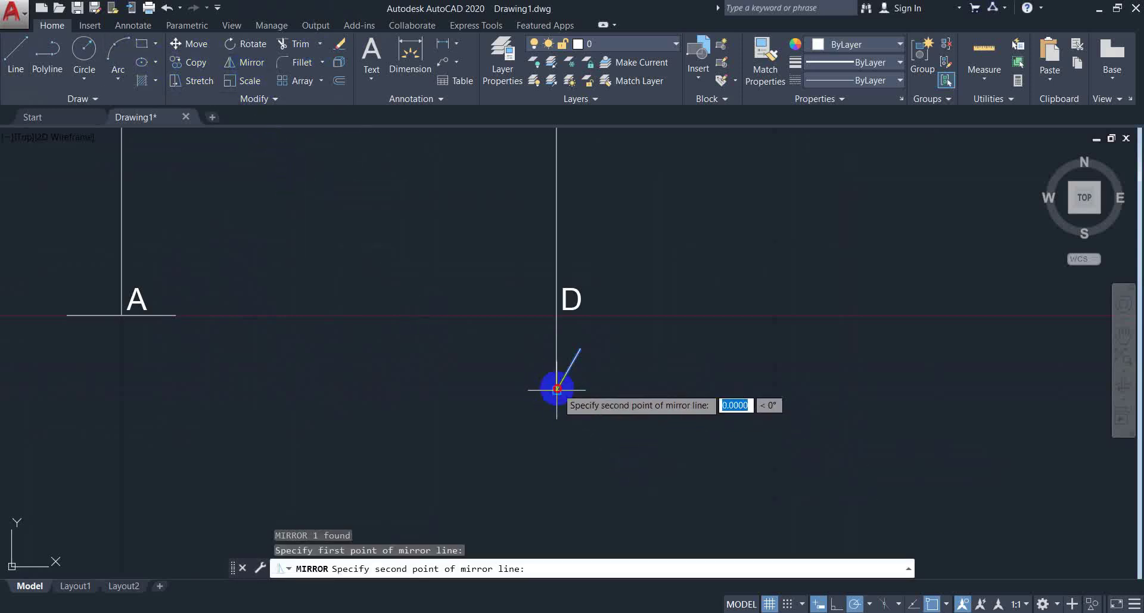
pyautogui.click(556, 453)
pyautogui.press('Return')
pyautogui.scroll(-2, 479, 401)
pyautogui.moveTo(506, 377); pyautogui.dragTo(539, 377, button='middle')
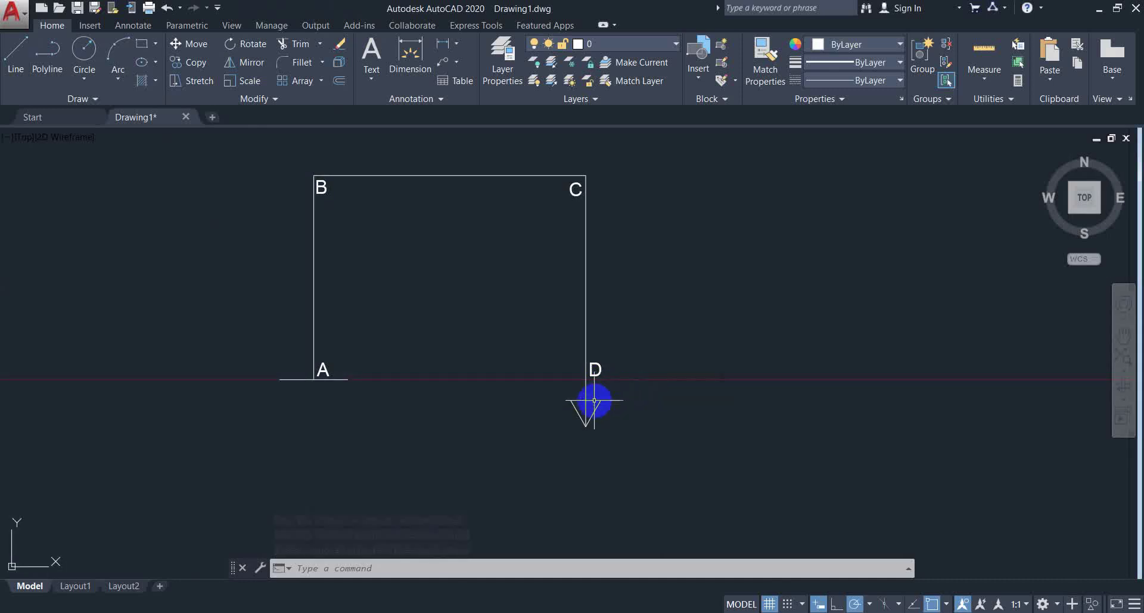
# Label the downward arrow at D with the text "1 kN" and widen the text box to fit it on one line
pyautogui.click(363, 54)
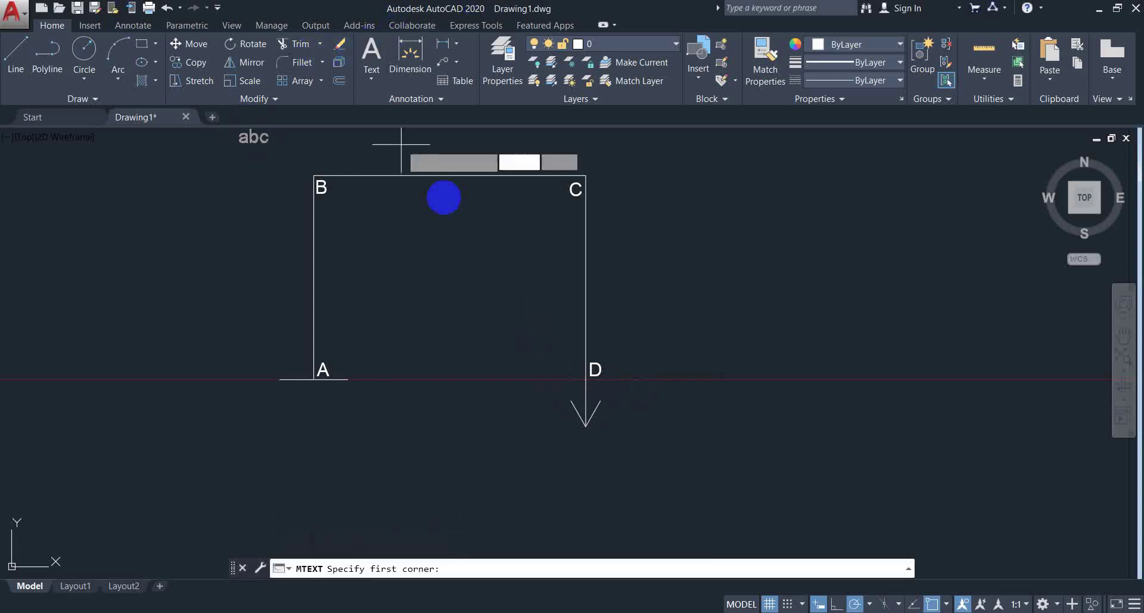
pyautogui.click(638, 400)
pyautogui.click(612, 431)
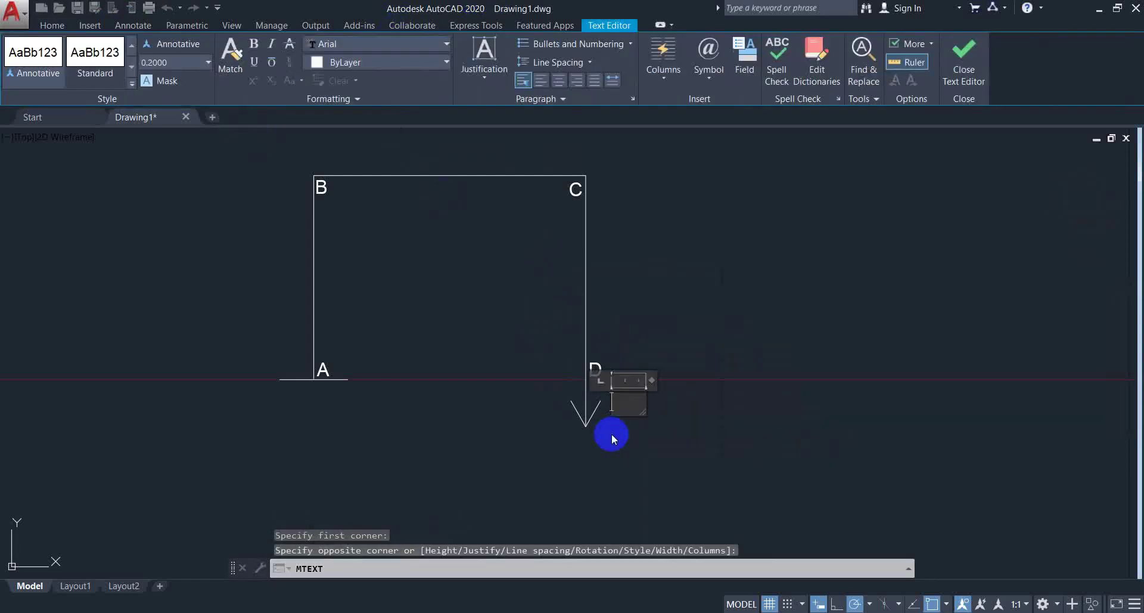
pyautogui.write('1 kN')
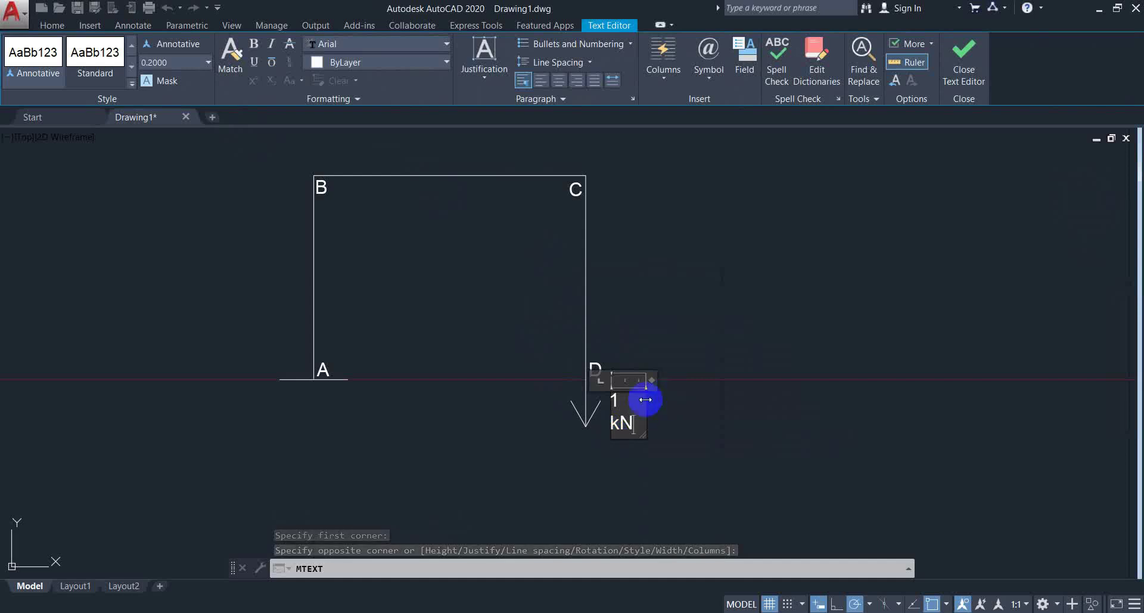
pyautogui.moveTo(646, 395); pyautogui.dragTo(666, 398)
pyautogui.press('Escape')
pyautogui.click(658, 379)
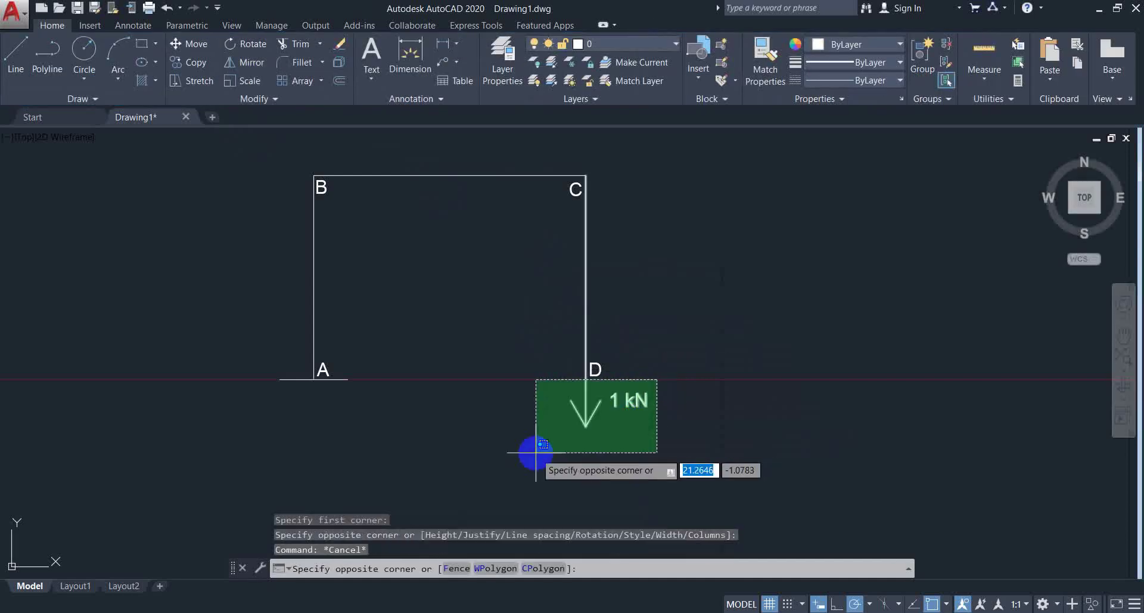
pyautogui.press('Escape')
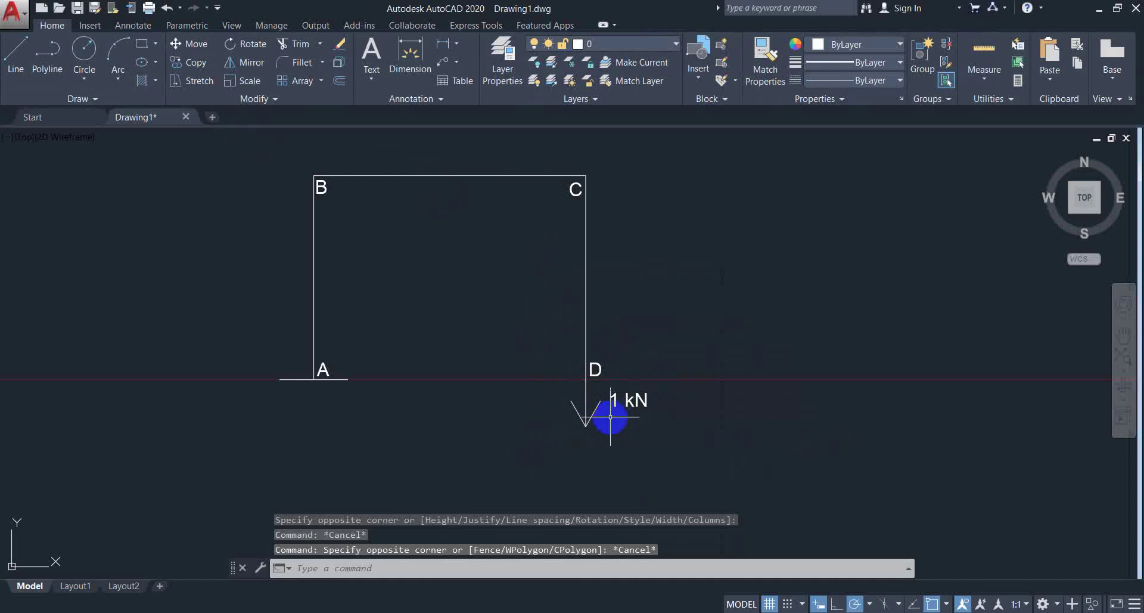
# Join the two slanted arrowhead lines below D into one polyline
pyautogui.write('j')
pyautogui.press('Return')
pyautogui.click(605, 410)
pyautogui.click(519, 462)
pyautogui.press('Return')
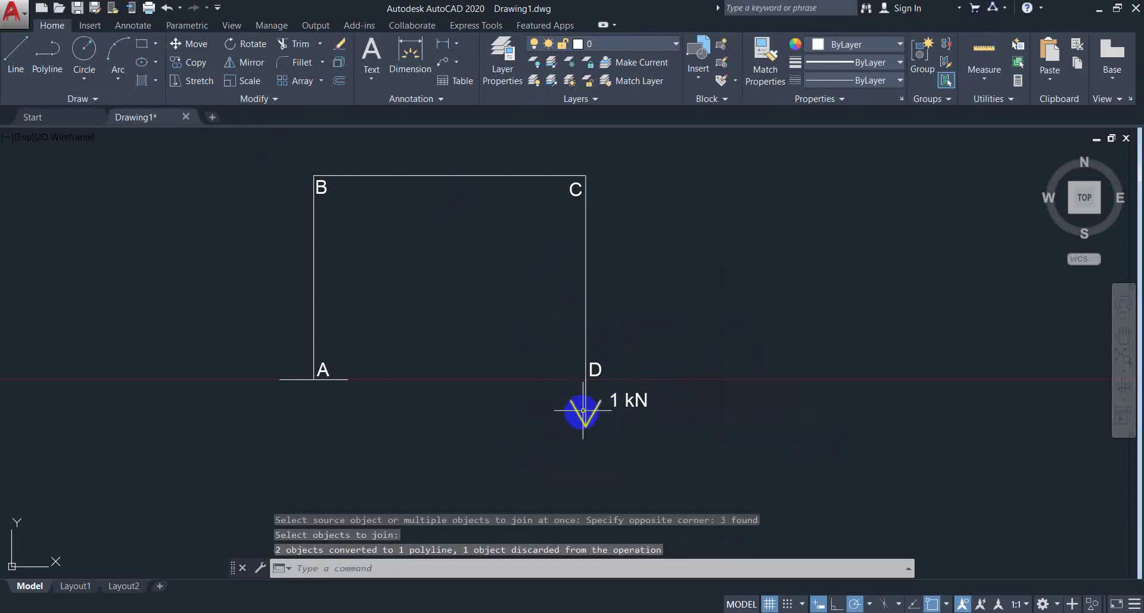
# Copy the arrow and its 1 kN label from D to support A
pyautogui.click(603, 417)
pyautogui.click(637, 400)
pyautogui.click(632, 405)
pyautogui.click(595, 387)
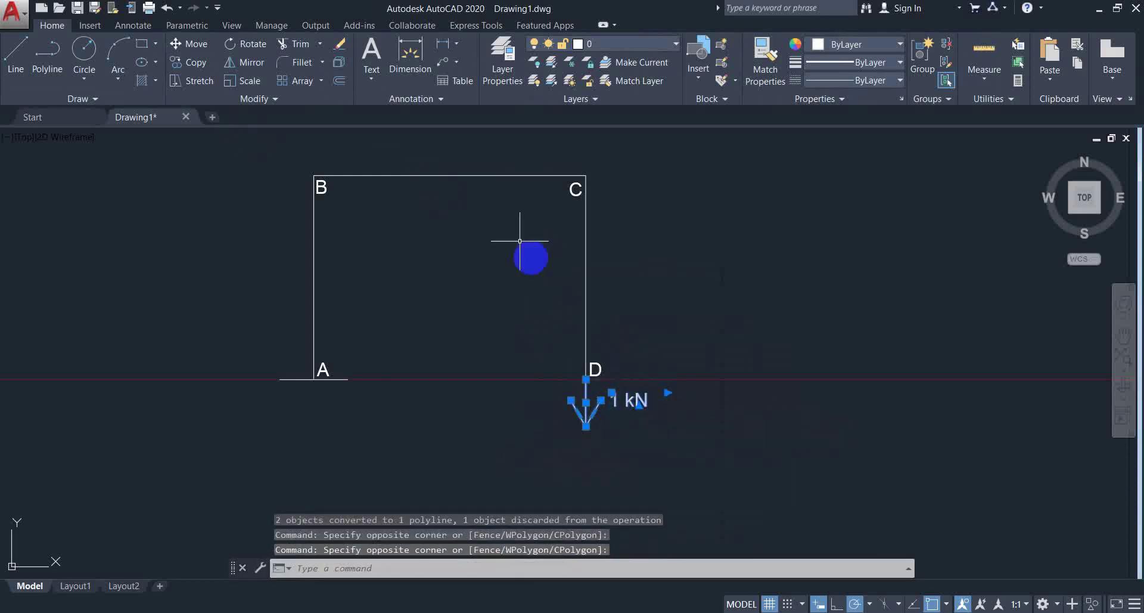
pyautogui.write('co')
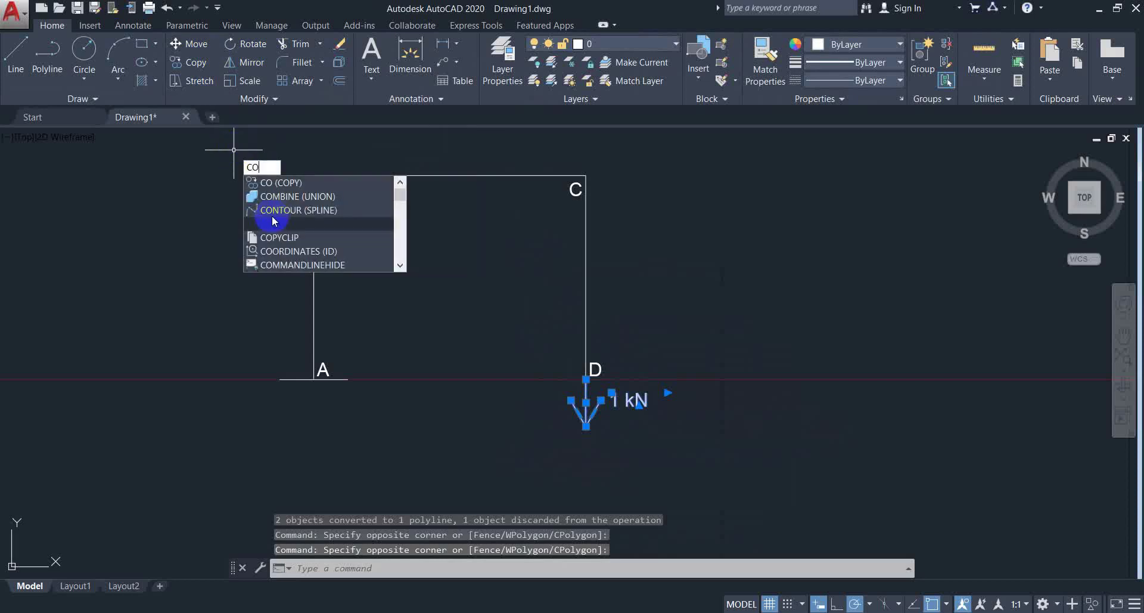
pyautogui.press('Return')
pyautogui.click(583, 379)
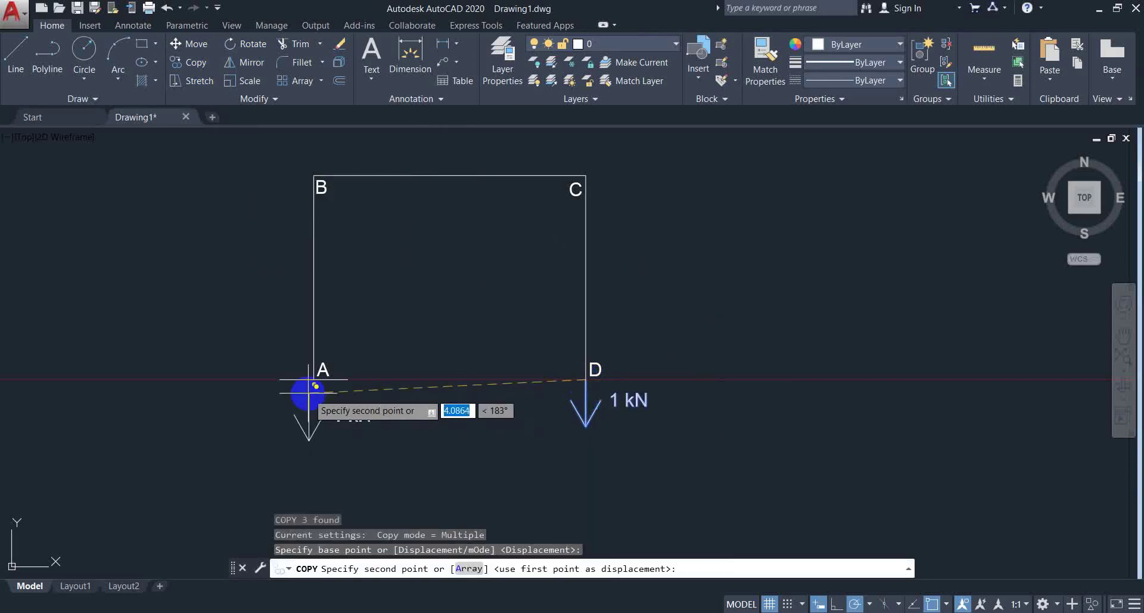
pyautogui.click(314, 379)
pyautogui.press('Escape')
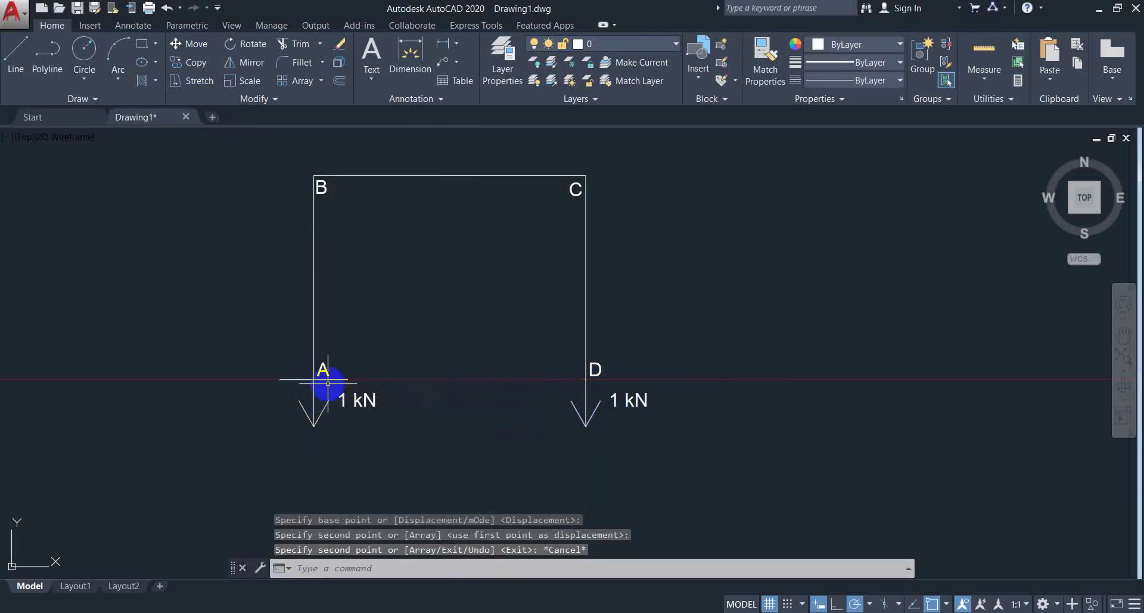
# Rotate the copied arrow below A by half a turn about its tip so that it points upward
pyautogui.click(327, 379)
pyautogui.click(286, 435)
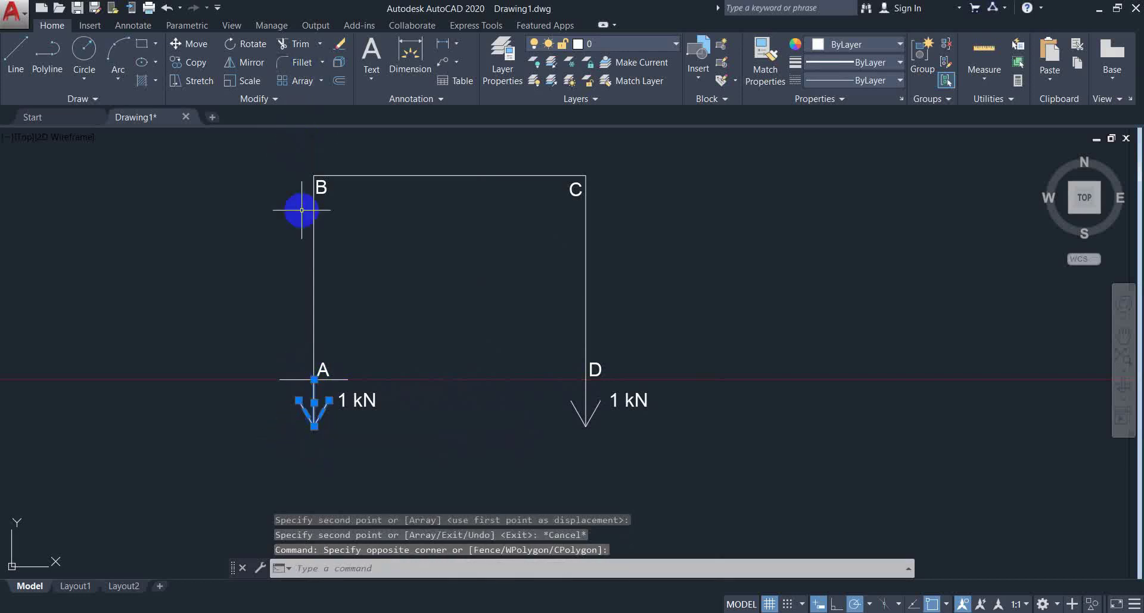
pyautogui.press('BackSpace')
pyautogui.press('BackSpace')
pyautogui.write('R')
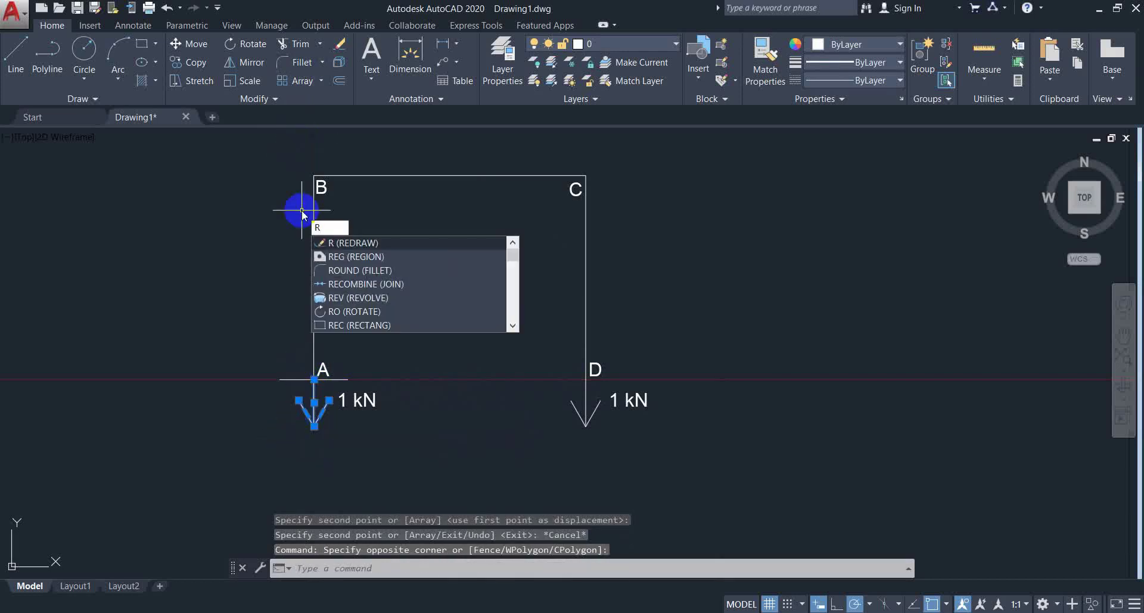
pyautogui.write('o')
pyautogui.press('Return')
pyautogui.click(314, 426)
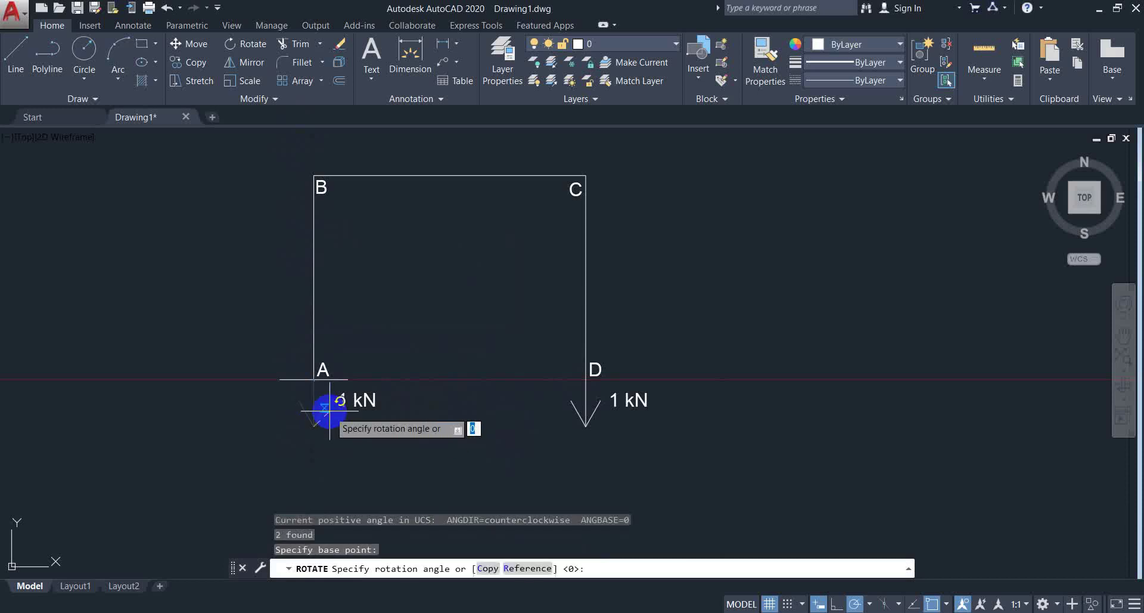
pyautogui.rightClick(172, 428)
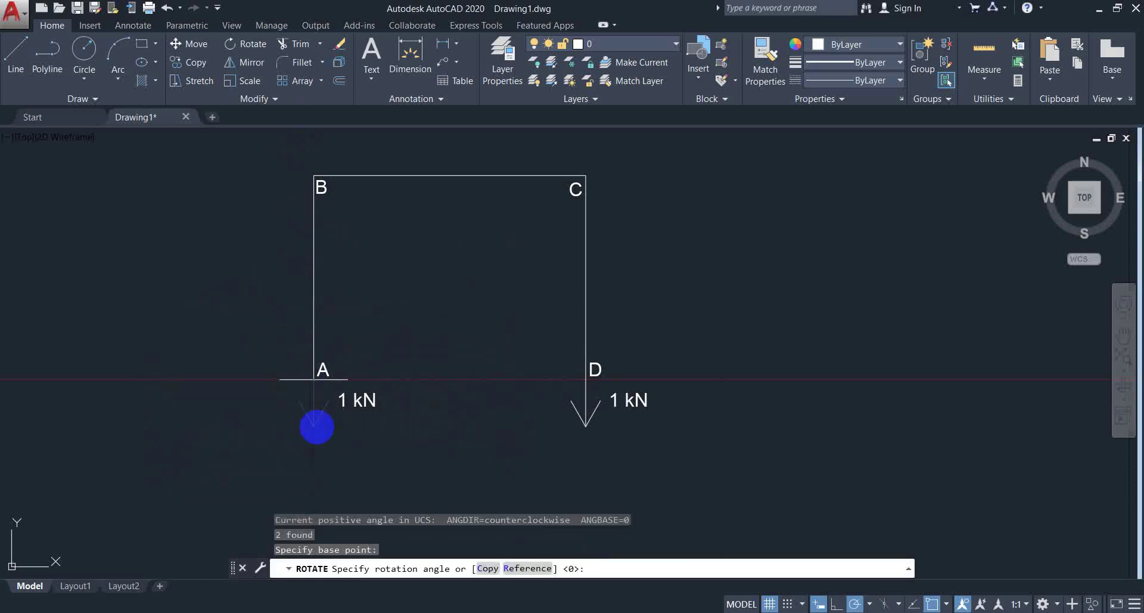
pyautogui.click(291, 420)
pyautogui.rightClick(312, 414)
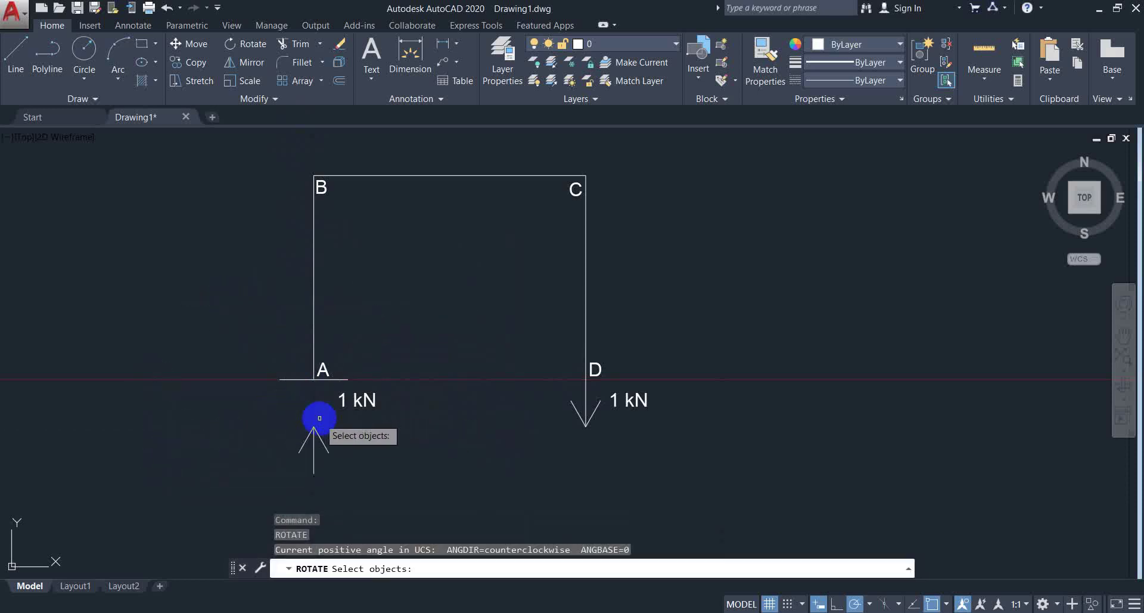
pyautogui.press('Escape')
# Move the upward arrow vertically by its tip to meet the base of the column at A
pyautogui.click(322, 425)
pyautogui.click(301, 440)
pyautogui.write('m')
pyautogui.press('Return')
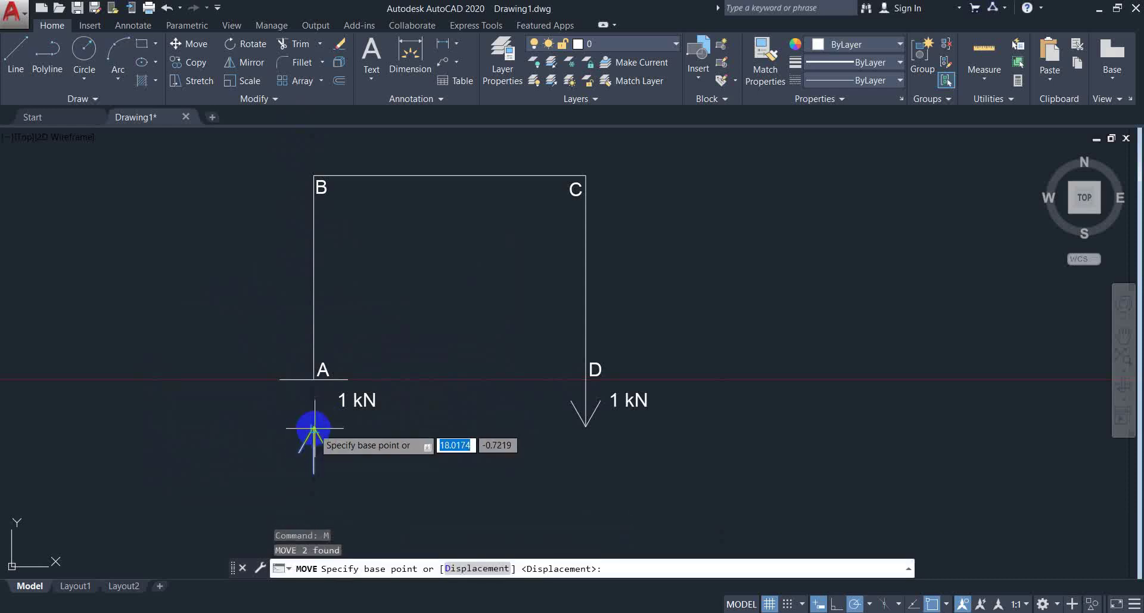
pyautogui.click(314, 426)
pyautogui.press('Escape')
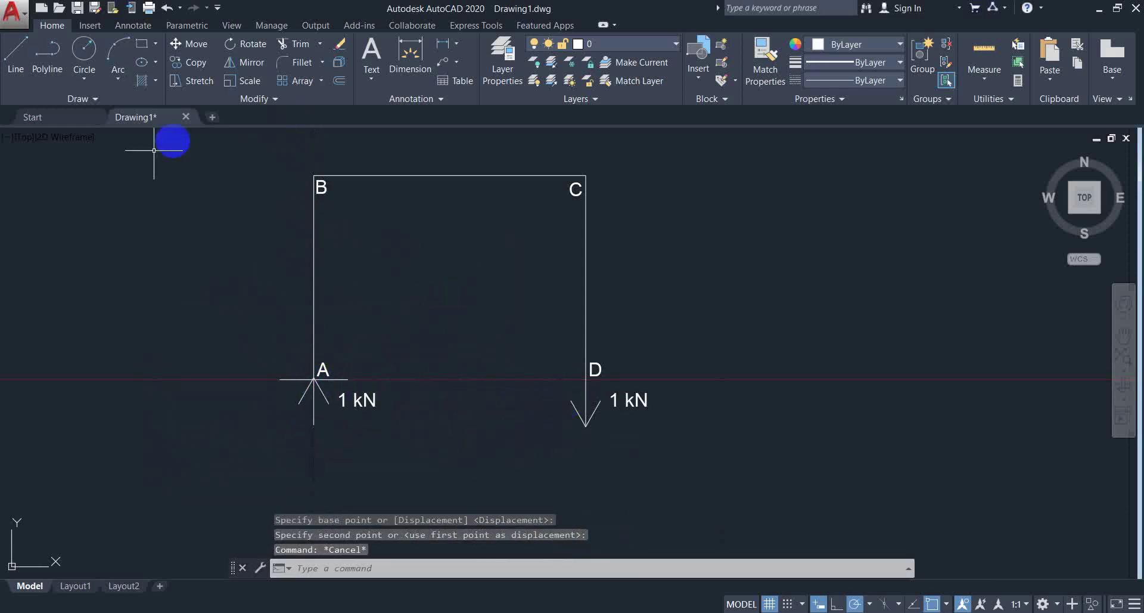
# Draw a circle centred at A, about as wide as the horizontal support line
pyautogui.click(90, 59)
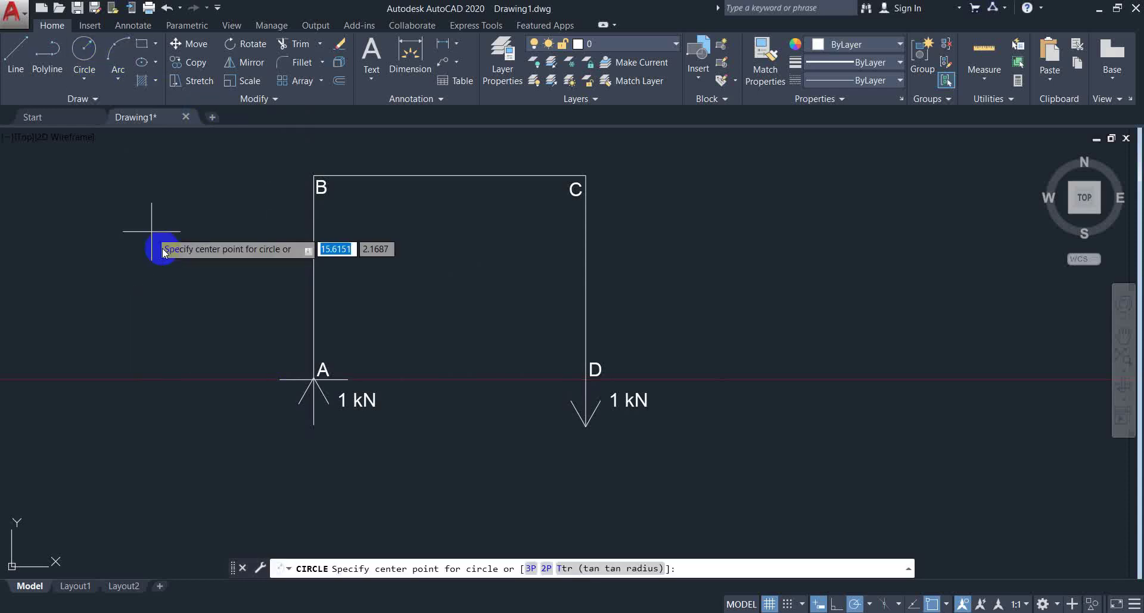
pyautogui.click(312, 377)
pyautogui.click(331, 351)
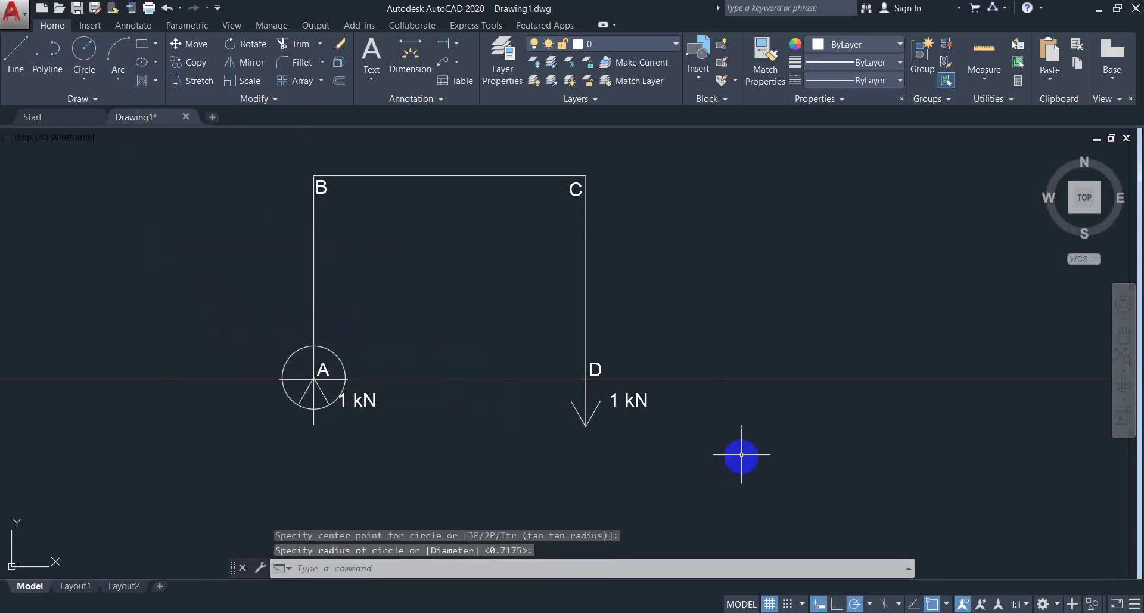
pyautogui.click(361, 309)
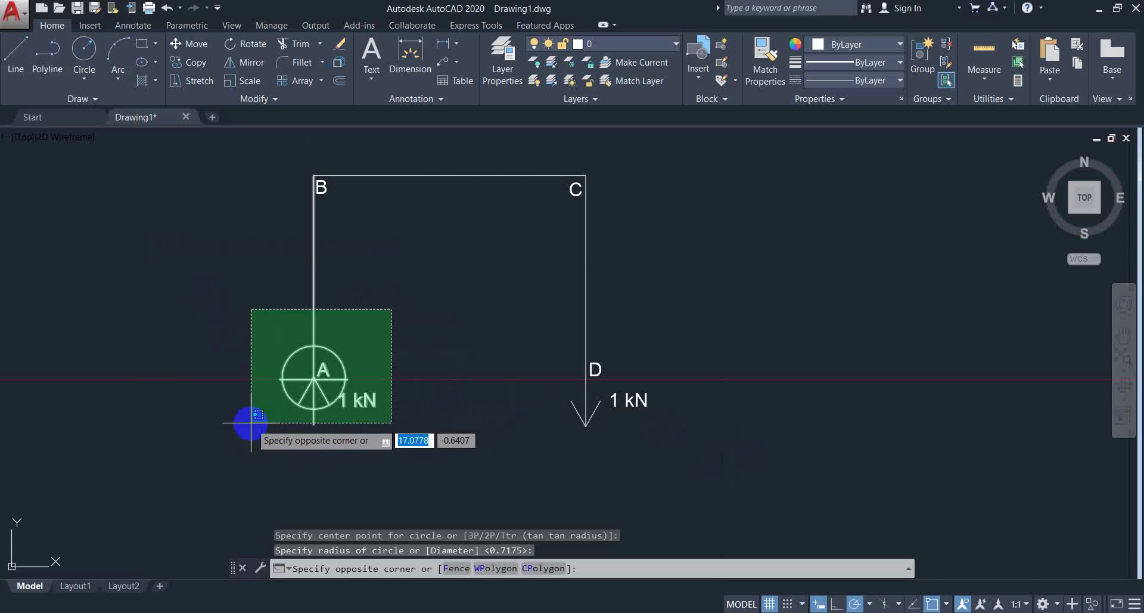
pyautogui.press('Escape')
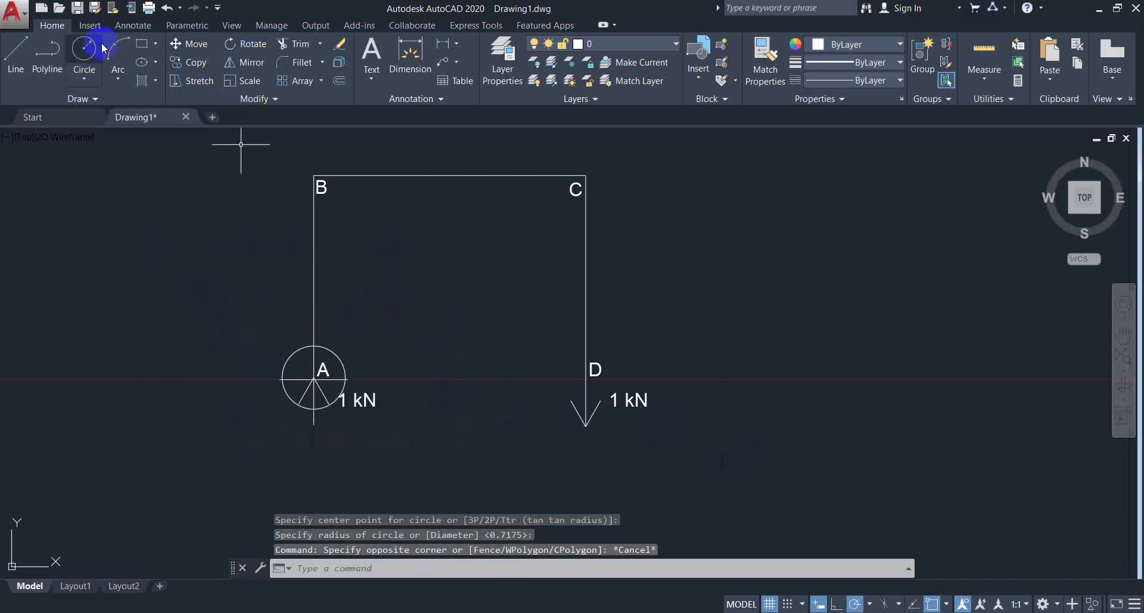
# Draw two short slanted lines from the circle's lowest point as an arrowhead showing a counterclockwise moment at A
pyautogui.click(20, 50)
pyautogui.scroll(8, 313, 417)
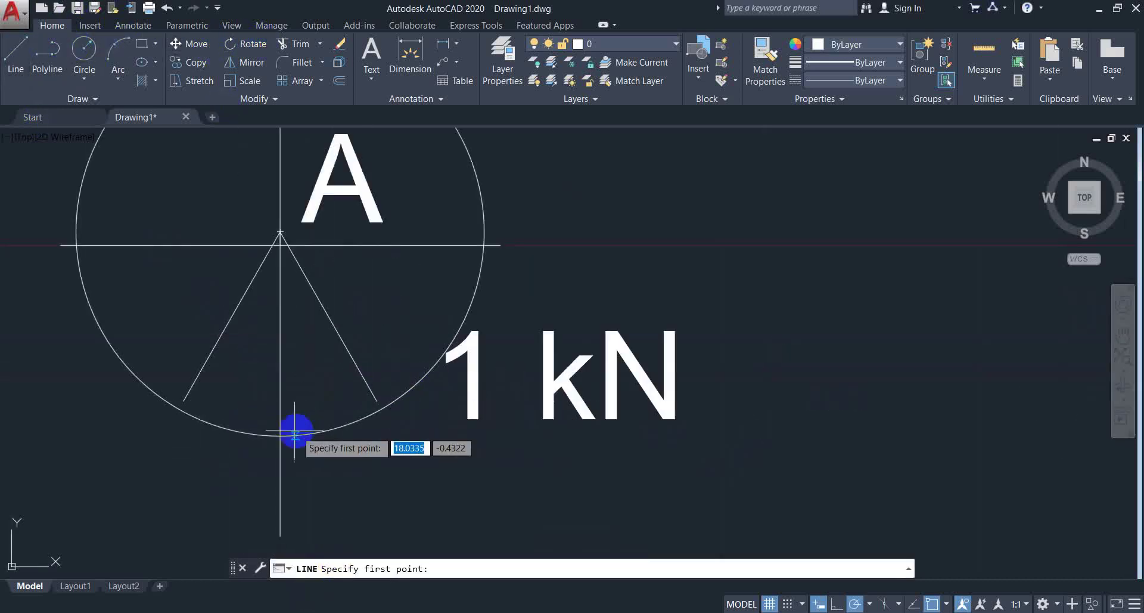
pyautogui.click(313, 409)
pyautogui.press('Escape')
pyautogui.press('Return')
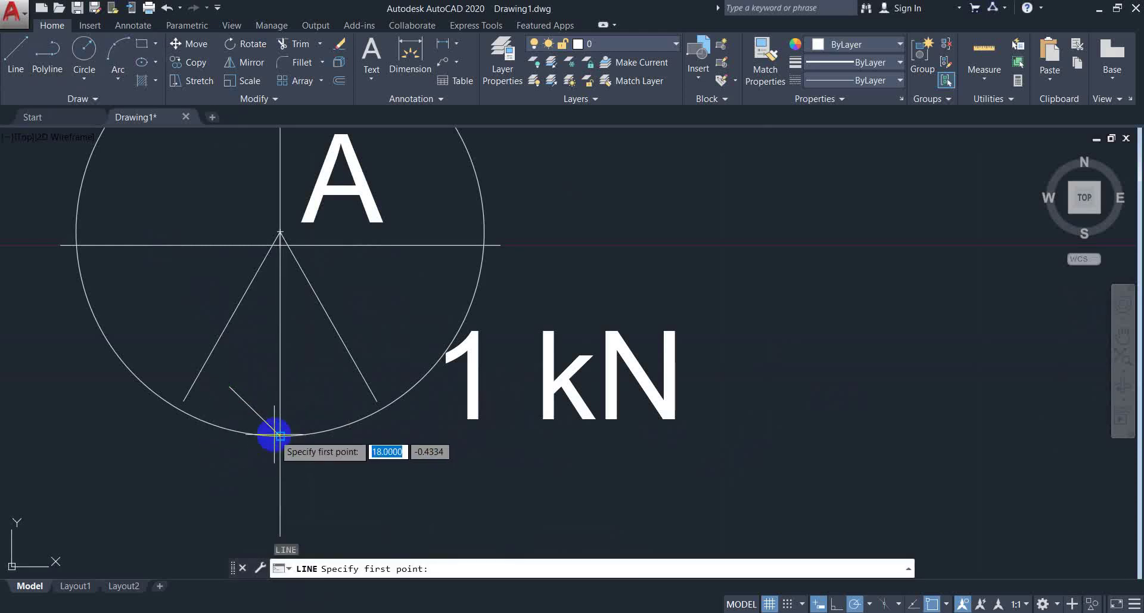
pyautogui.click(278, 435)
pyautogui.click(219, 475)
pyautogui.press('Return')
pyautogui.scroll(-4, 232, 392)
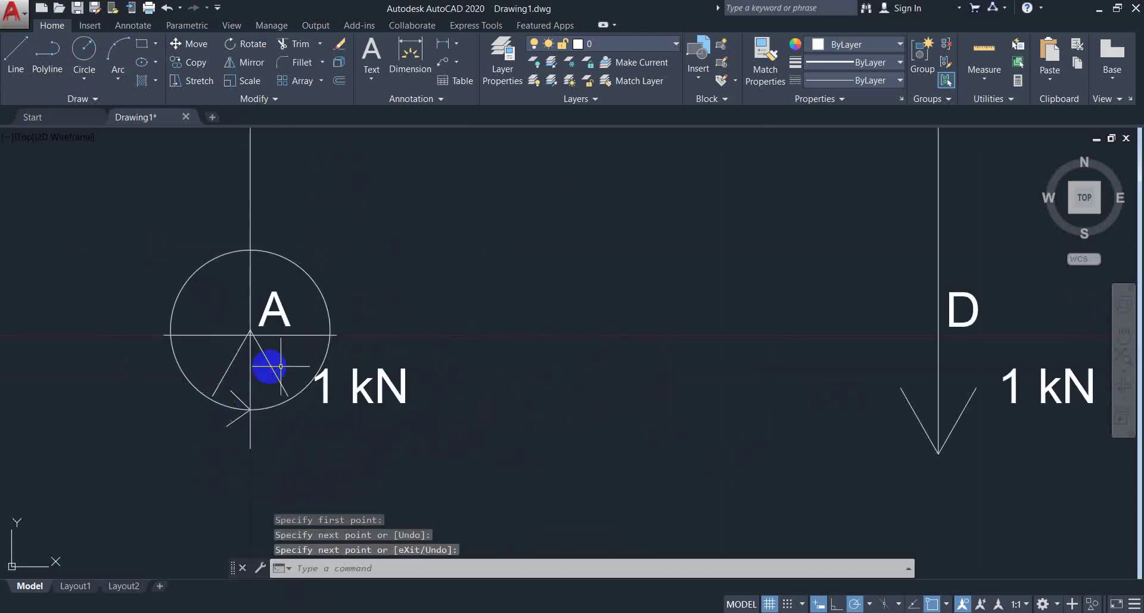
# Copy the 1 kN label at A to just outside the upper right of the circle
pyautogui.click(369, 389)
pyautogui.click(346, 392)
pyautogui.write('c')
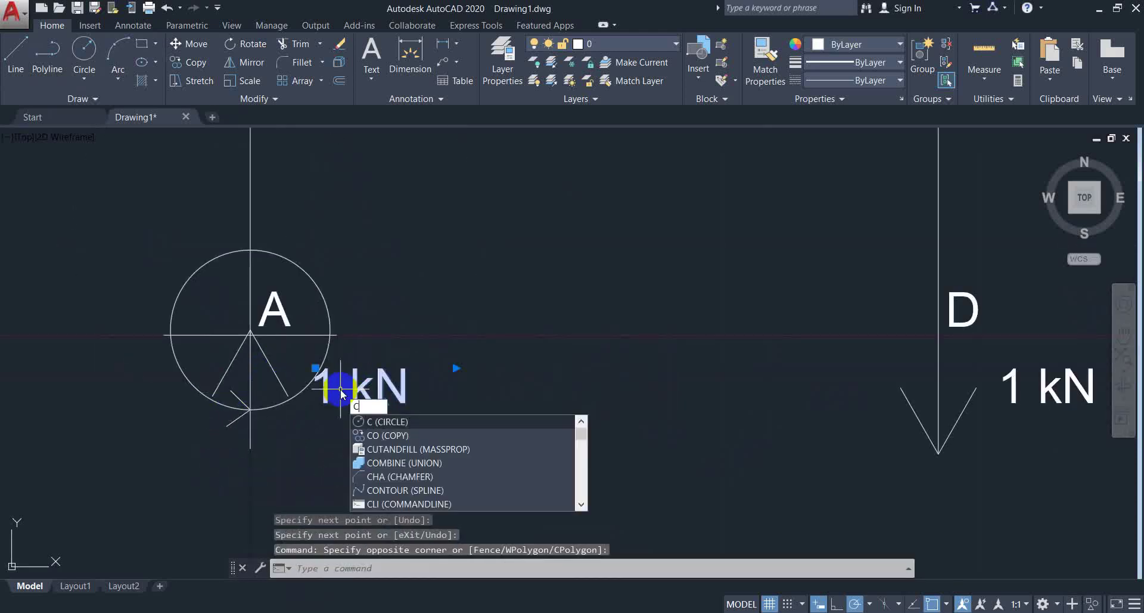
pyautogui.write('o')
pyautogui.press('Return')
pyautogui.click(316, 368)
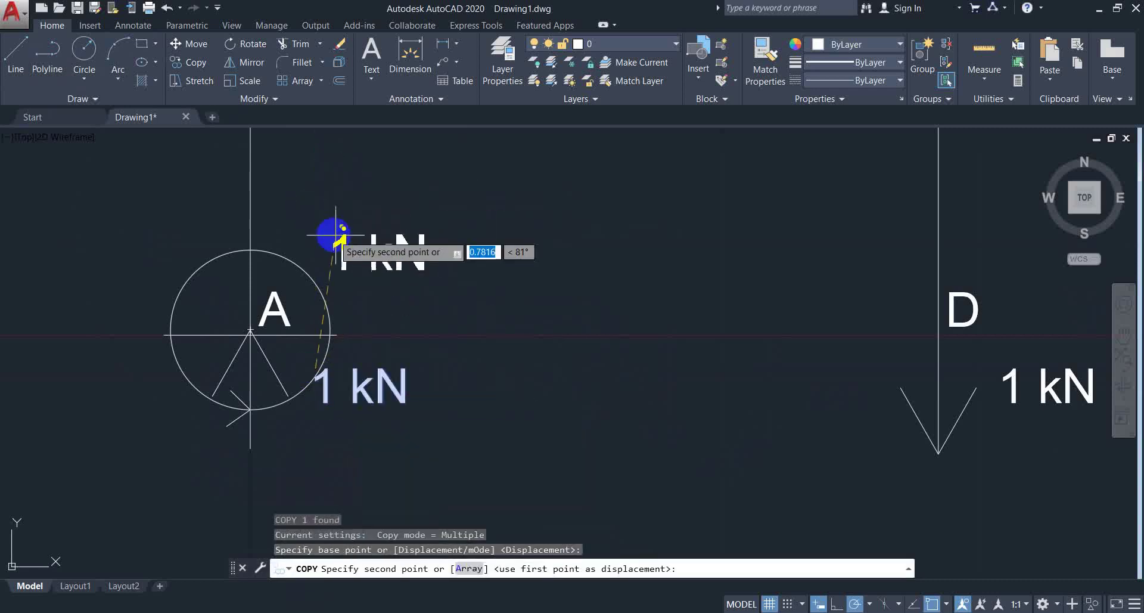
pyautogui.click(355, 256)
pyautogui.press('Escape')
# Change the copied label beside the circle to "4 kN.m" and widen its text box
pyautogui.doubleClick(355, 273)
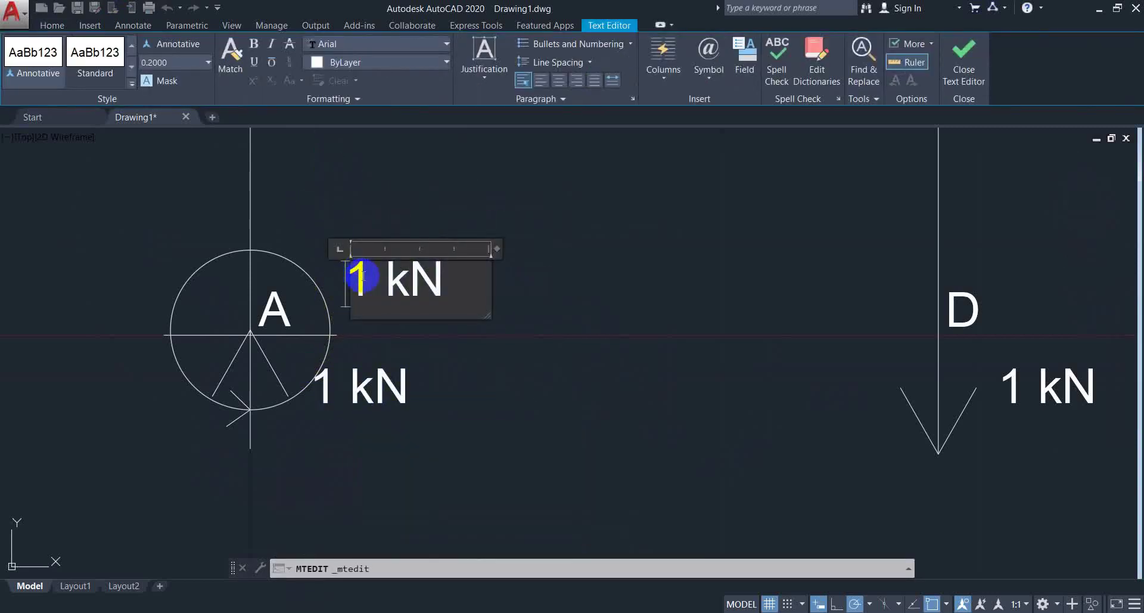
pyautogui.write('4')
pyautogui.click(471, 282)
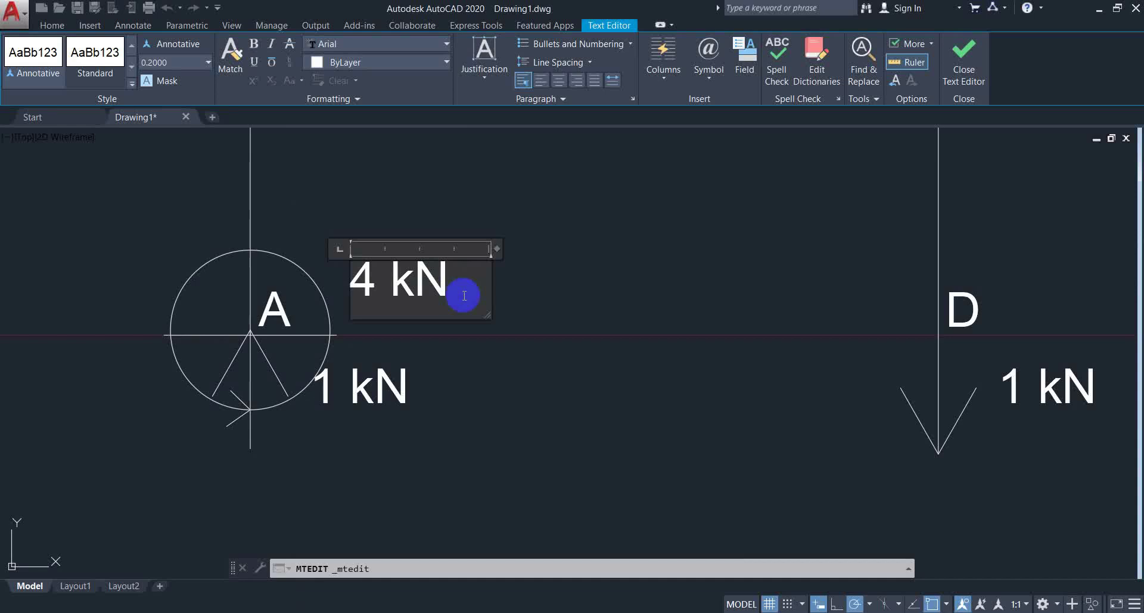
pyautogui.write('.m')
pyautogui.moveTo(492, 315); pyautogui.dragTo(632, 316)
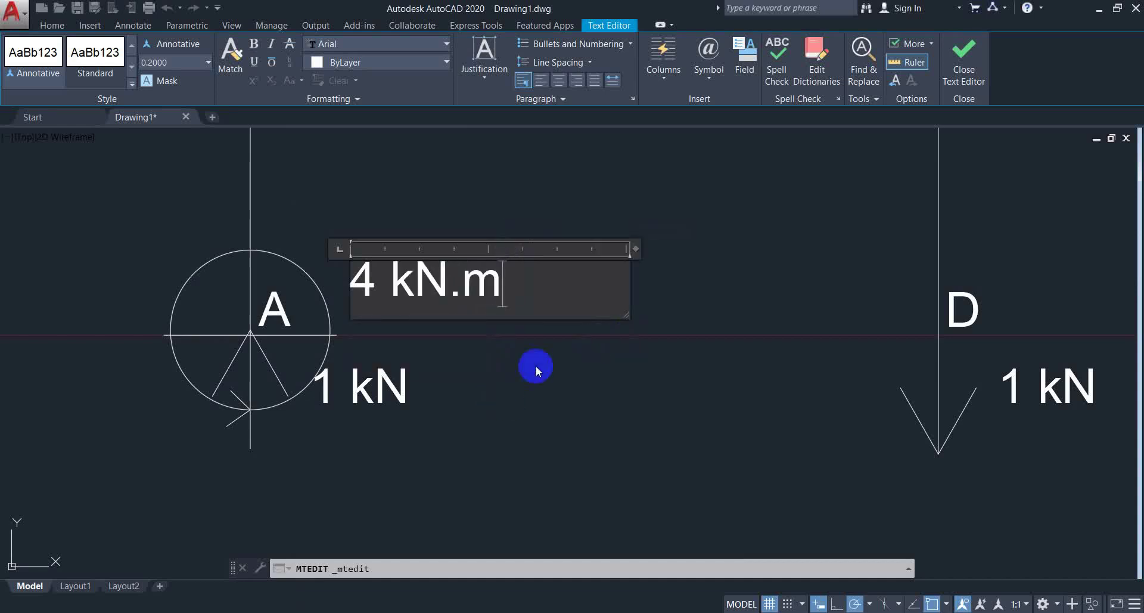
pyautogui.click(493, 378)
pyautogui.scroll(-3, 493, 378)
pyautogui.moveTo(461, 440); pyautogui.dragTo(455, 375, button='middle')
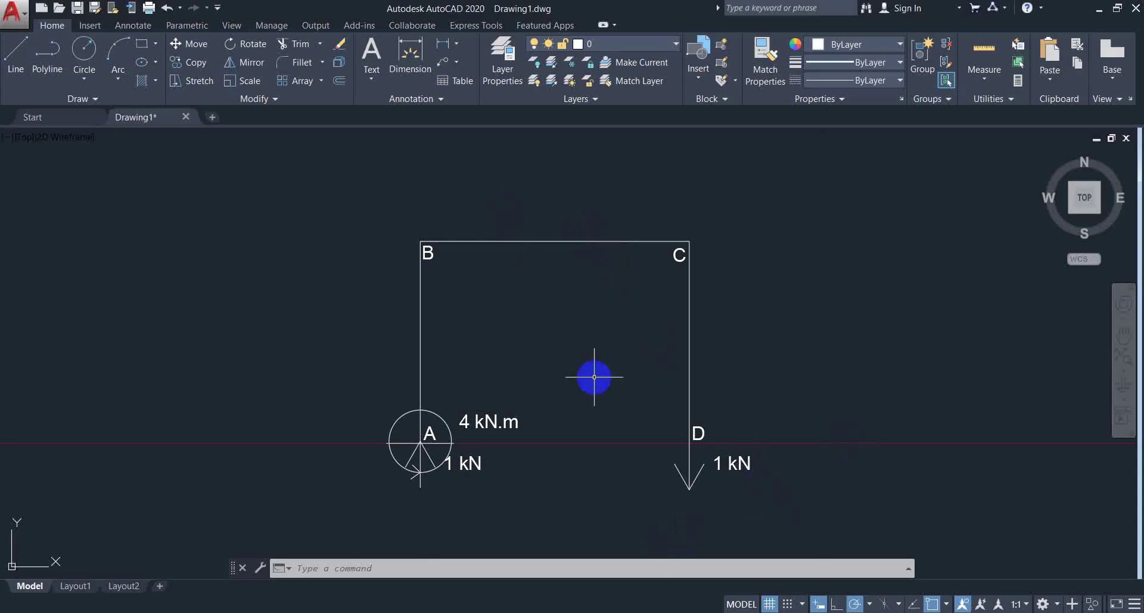
pyautogui.press('alt')
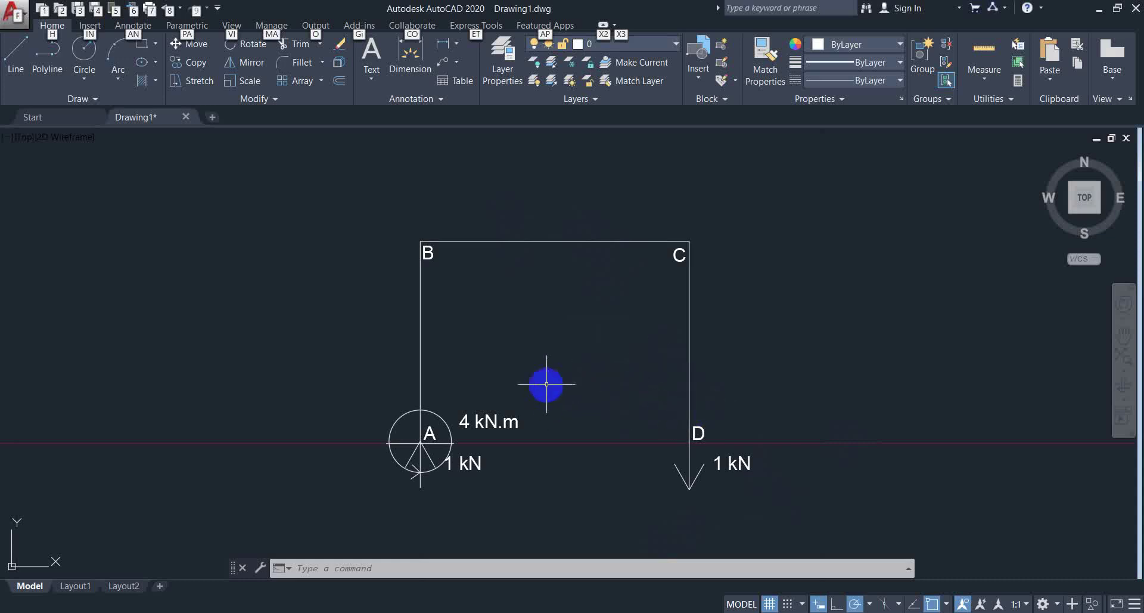
# Erase the moment circle, the 4 kN.m and 1 kN labels and the vertical reaction arrow at A, plus the downward arrow at D
pyautogui.moveTo(546, 384); pyautogui.dragTo(537, 352, button='middle')
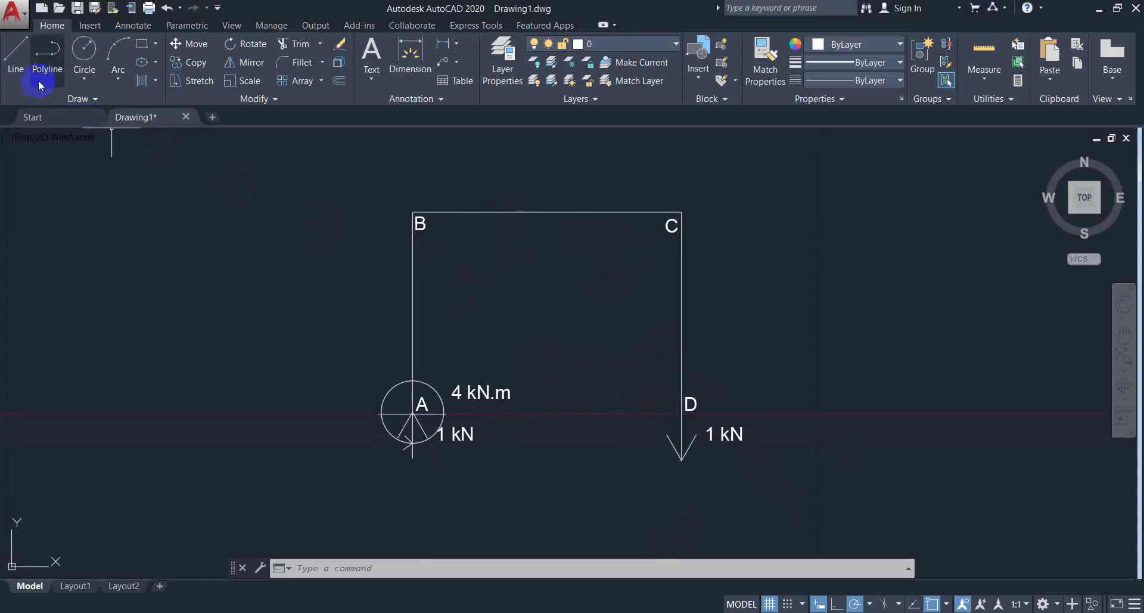
pyautogui.click(513, 349)
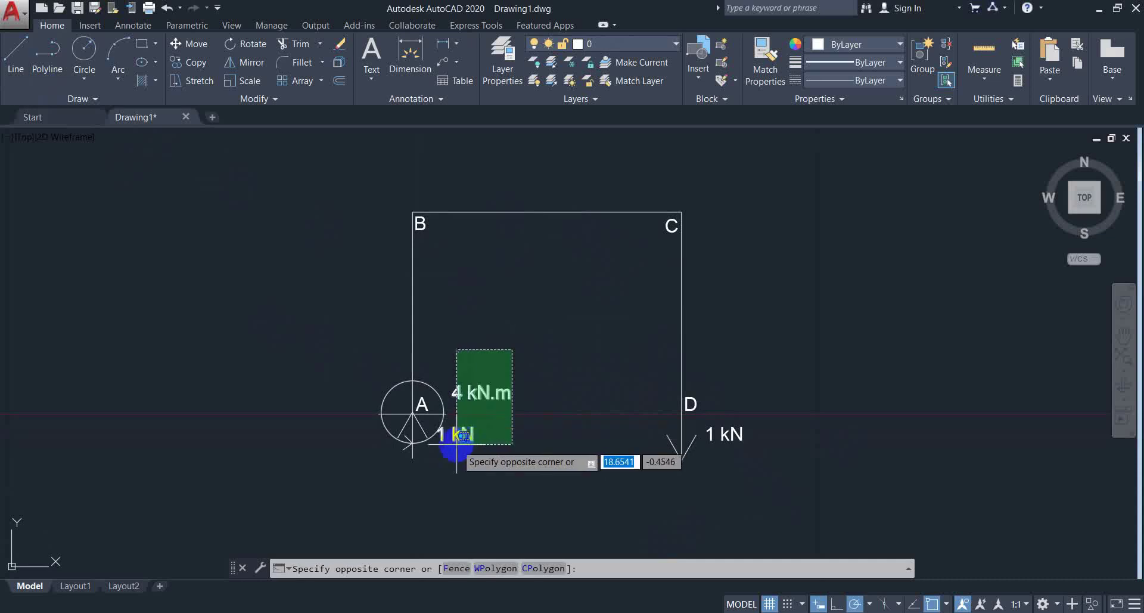
pyautogui.click(449, 435)
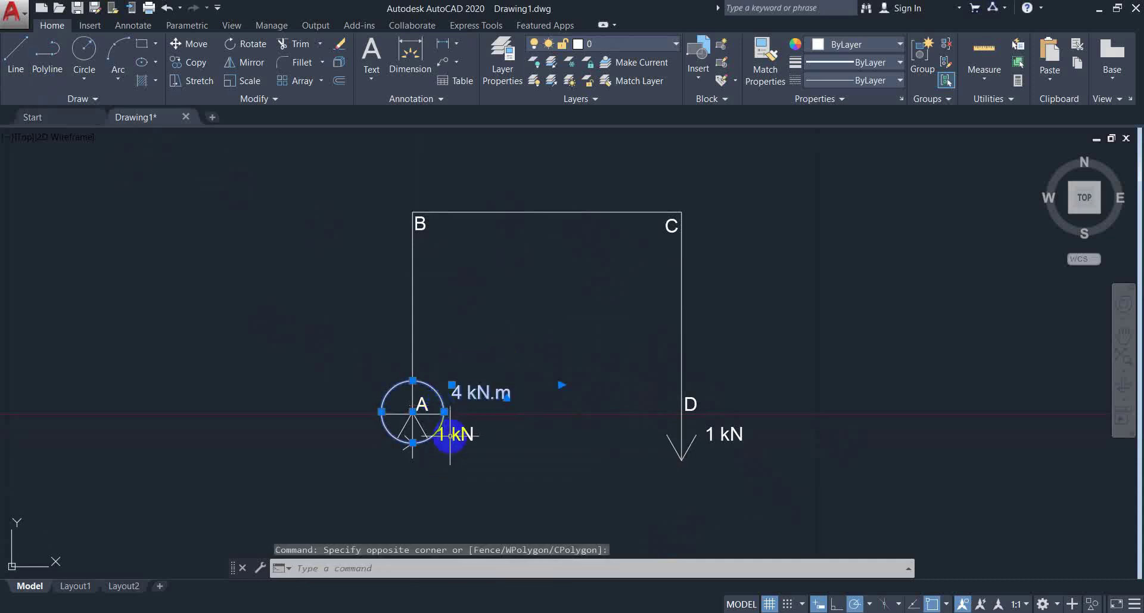
pyautogui.press('Delete')
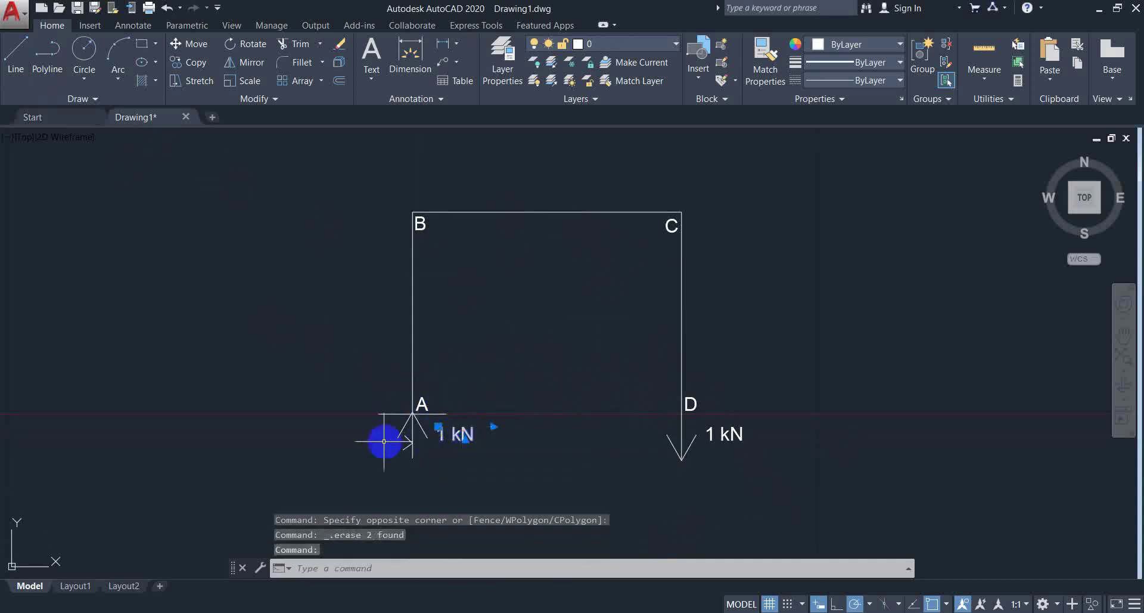
pyautogui.click(434, 417)
pyautogui.click(387, 448)
pyautogui.press('Delete')
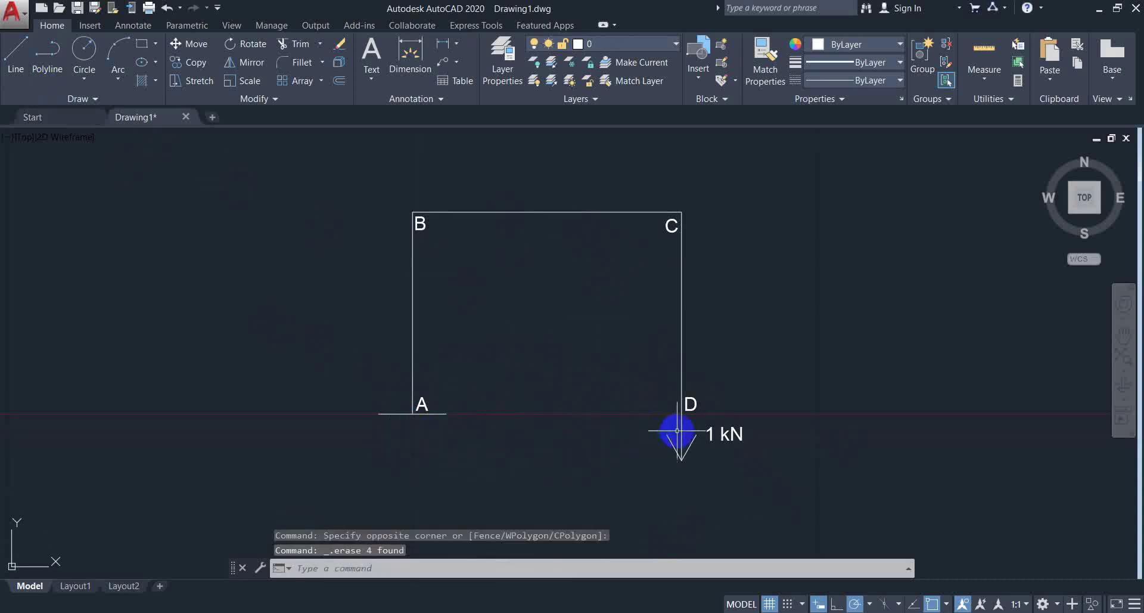
pyautogui.click(693, 432)
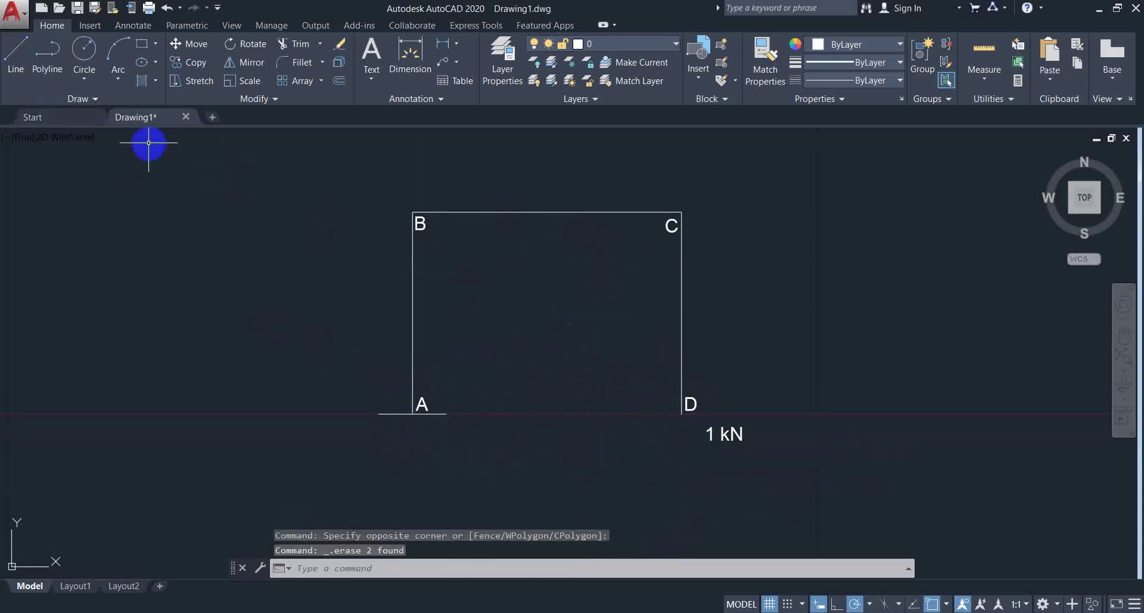
# Draw a horizontal line from D outward to the right, somewhat shorter than half of beam BC
pyautogui.click(16, 54)
pyautogui.click(679, 412)
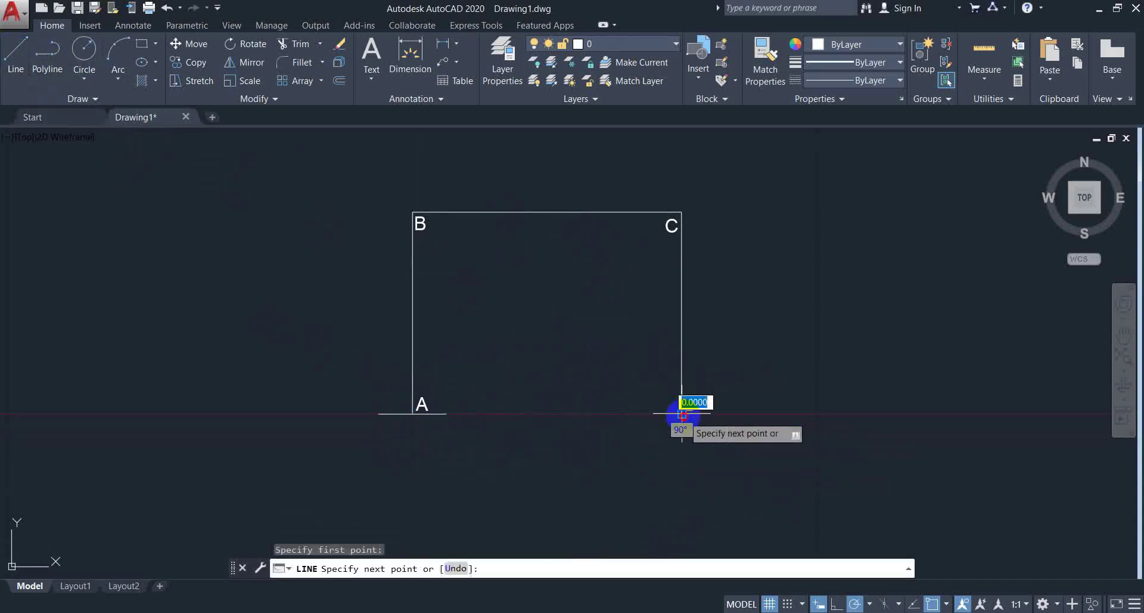
pyautogui.click(802, 413)
pyautogui.scroll(2, 786, 412)
pyautogui.press('Return')
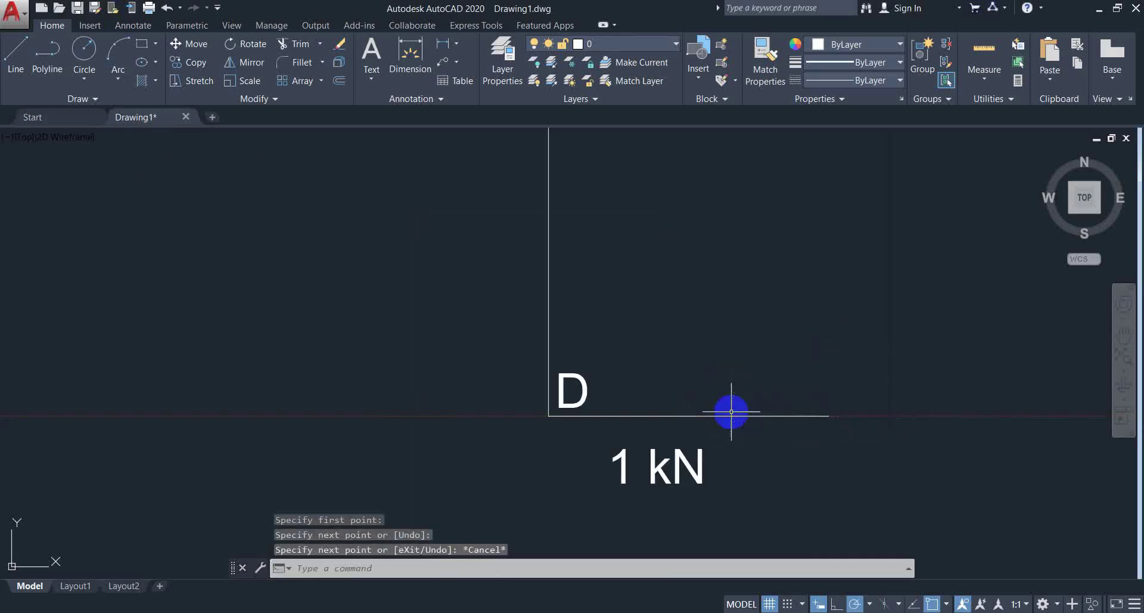
# Draw a short line slanting up to the right from D and mirror it about the horizontal line to form an arrowhead
pyautogui.press('Return')
pyautogui.click(548, 415)
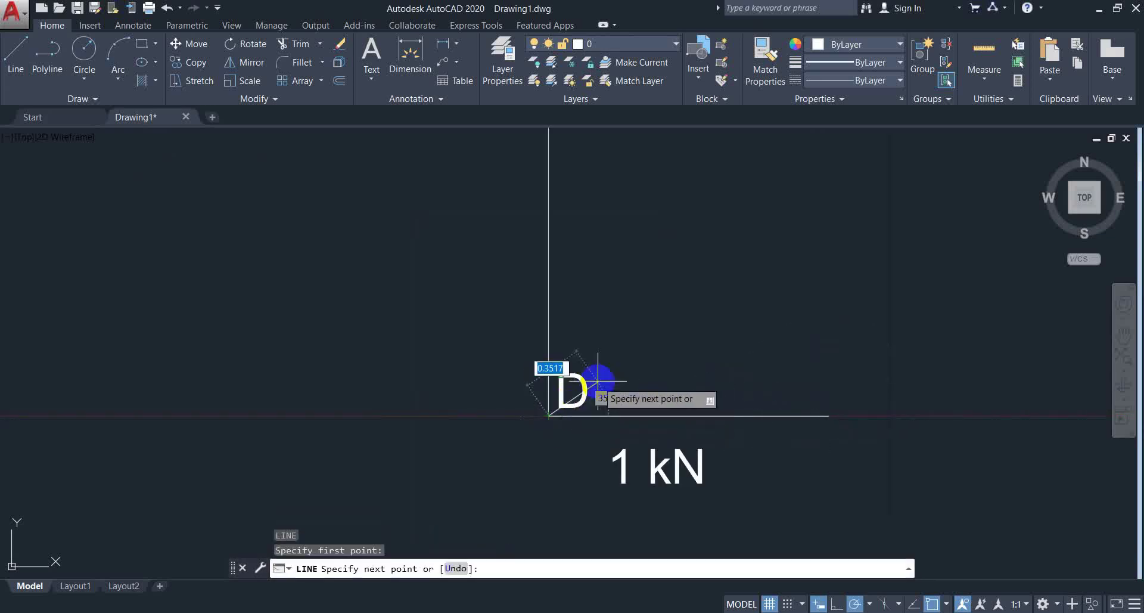
pyautogui.click(609, 375)
pyautogui.press('Return')
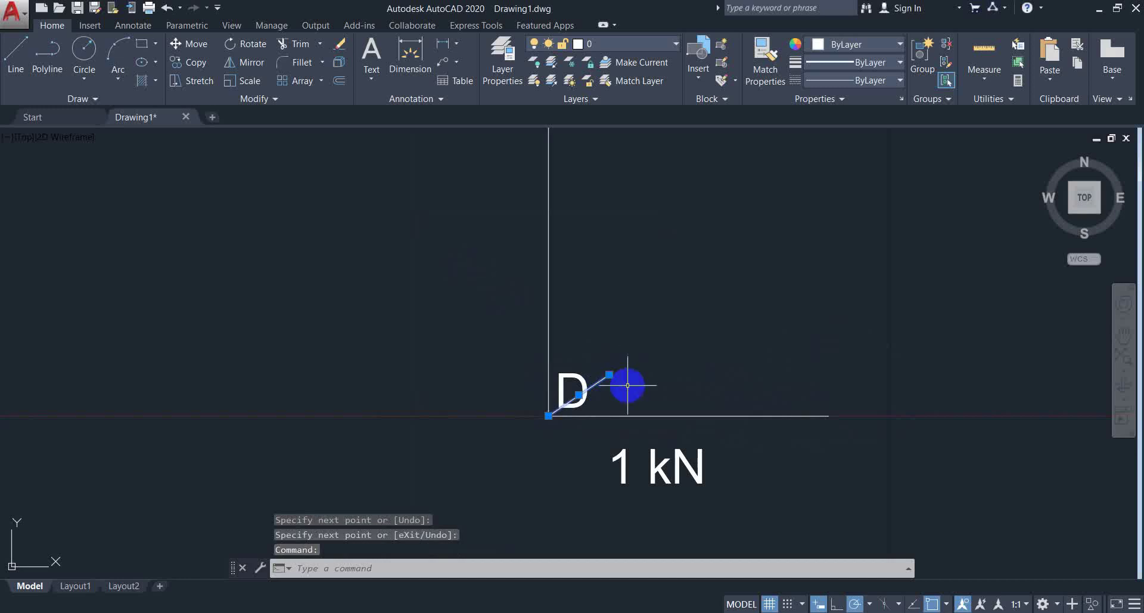
pyautogui.write('mi')
pyautogui.press('Return')
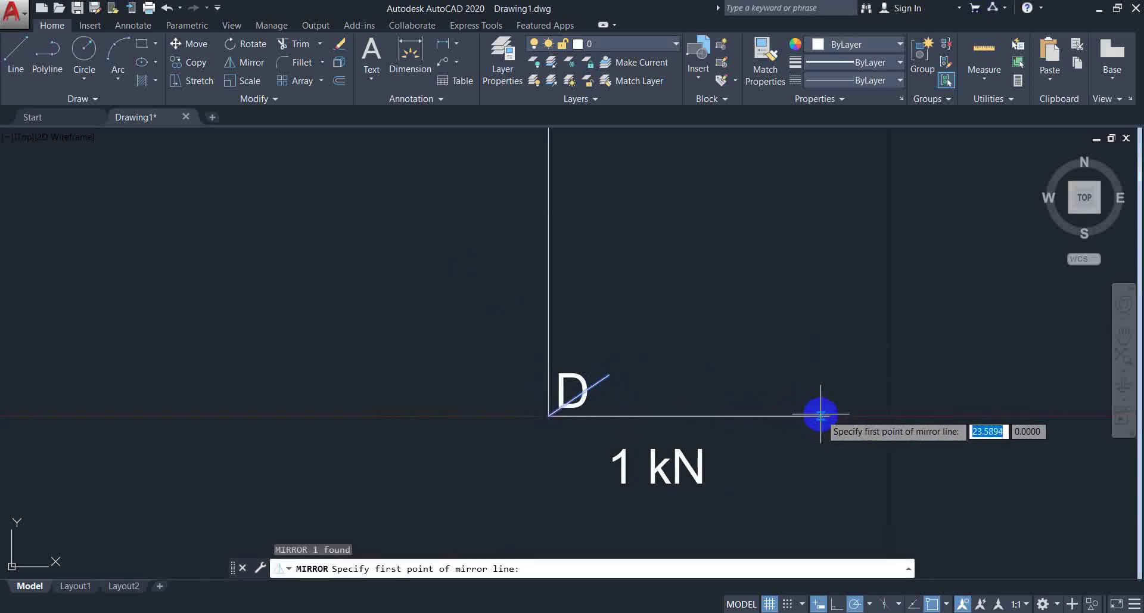
pyautogui.click(828, 415)
pyautogui.click(925, 417)
pyautogui.press('Return')
pyautogui.scroll(-3, 711, 431)
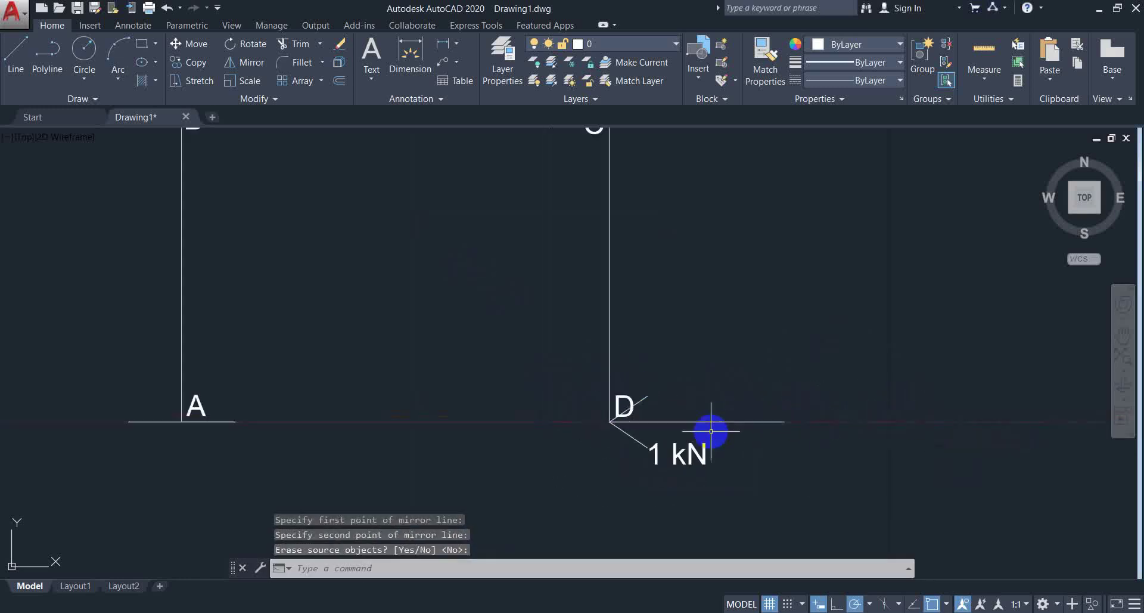
# Mirror the horizontal arrow at D about the vertical line through the midpoint of BC onto support A, keeping the original
pyautogui.click(706, 420)
pyautogui.click(649, 398)
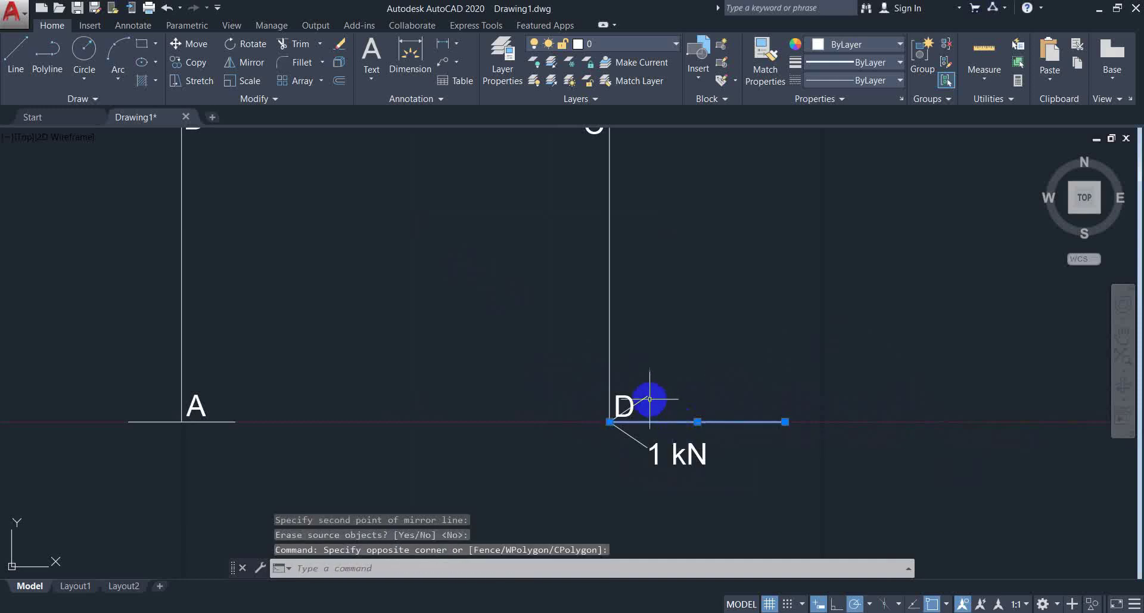
pyautogui.click(630, 435)
pyautogui.click(623, 438)
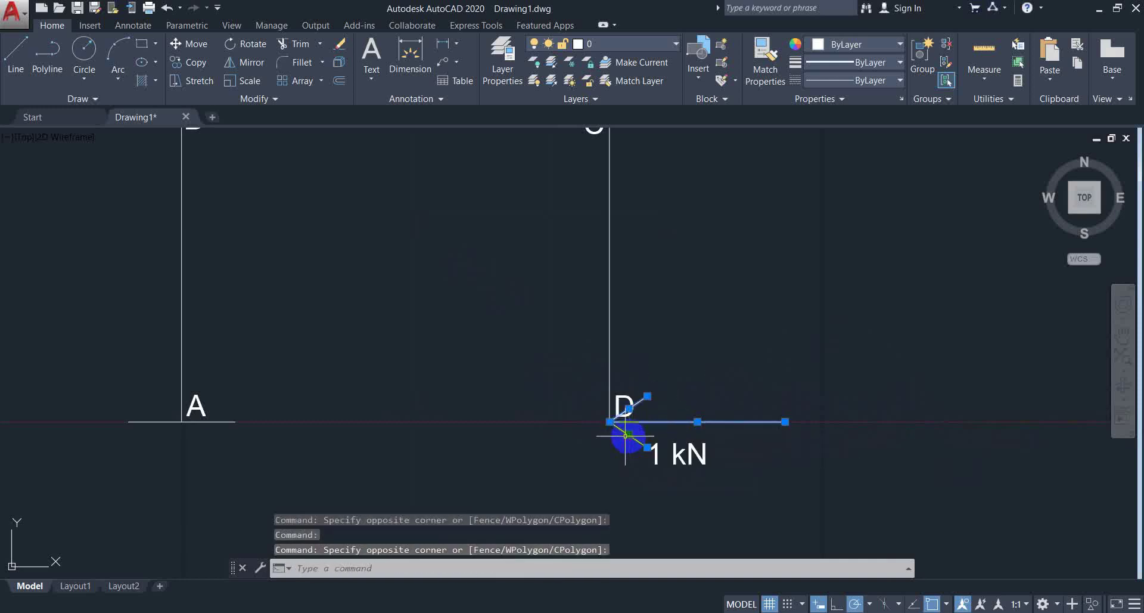
pyautogui.scroll(-2, 565, 435)
pyautogui.write('mi')
pyautogui.press('Return')
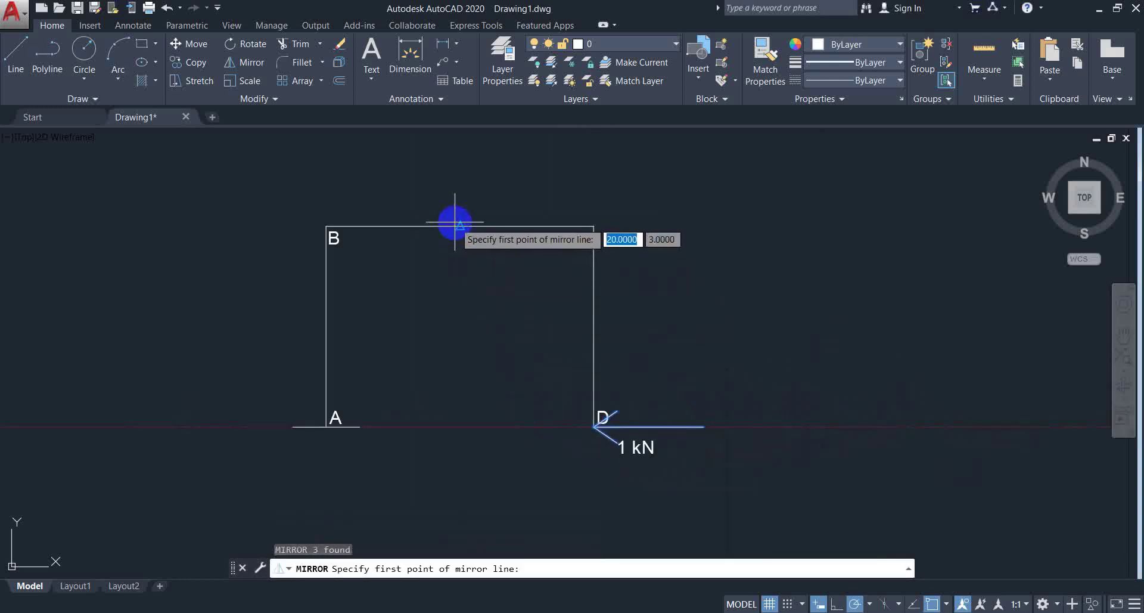
pyautogui.click(460, 225)
pyautogui.click(460, 182)
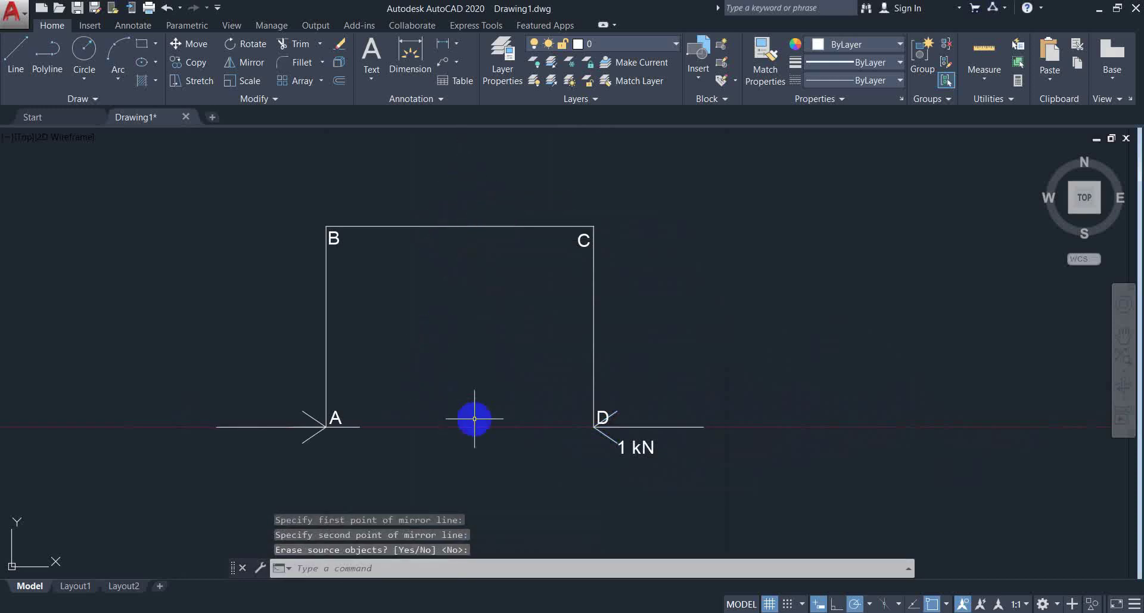
pyautogui.press('Return')
# Copy the 1 kN label at D to below the horizontal arrow at A
pyautogui.write('co')
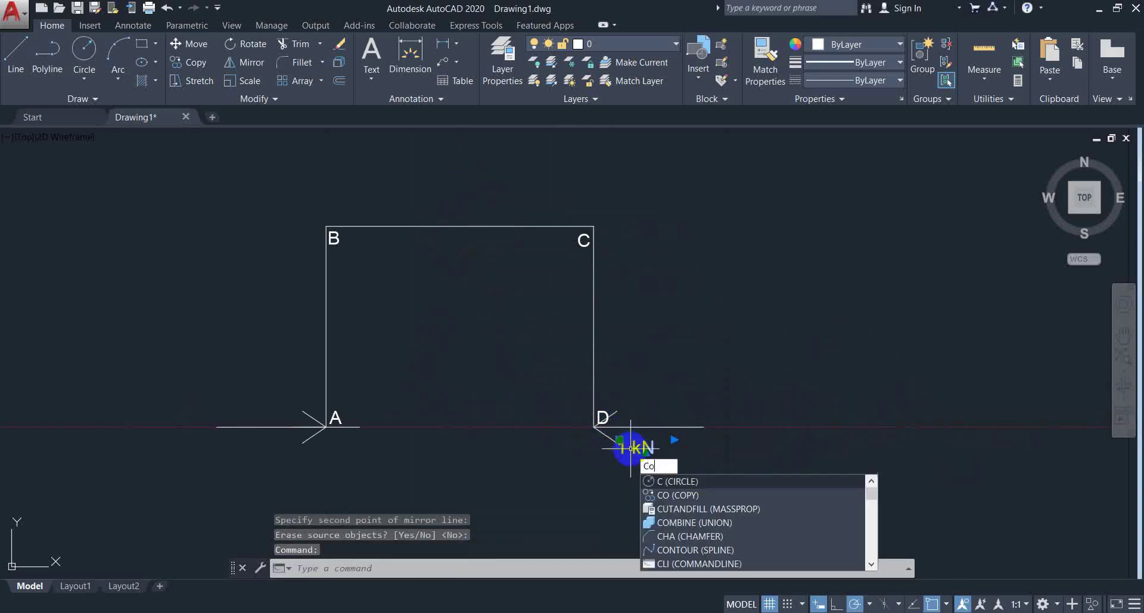
pyautogui.press('Return')
pyautogui.click(623, 444)
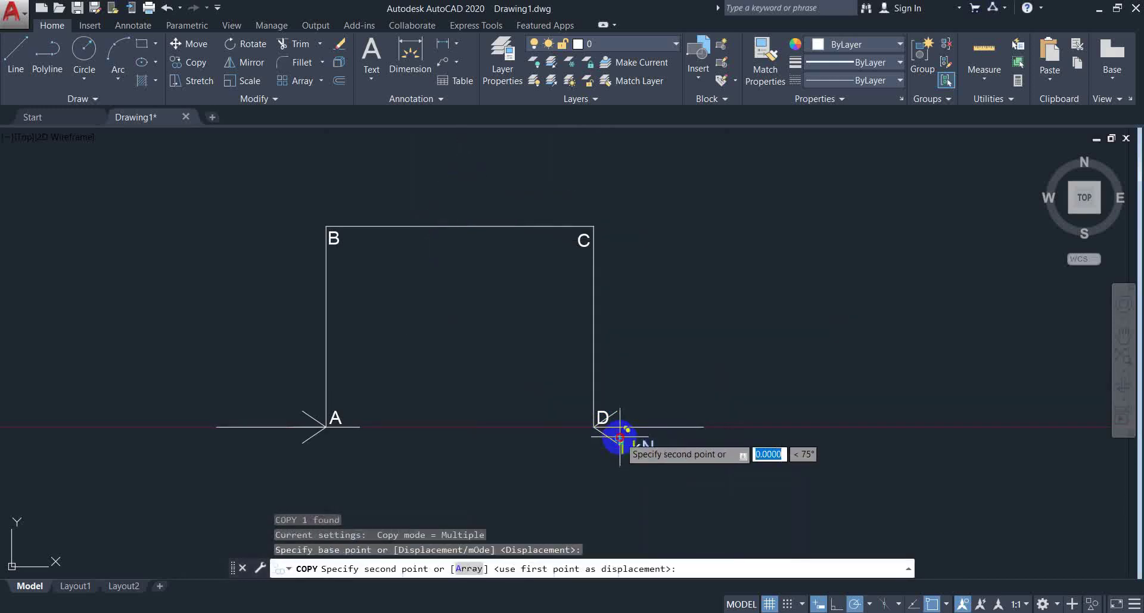
pyautogui.click(246, 444)
pyautogui.press('Escape')
pyautogui.moveTo(268, 455); pyautogui.dragTo(395, 413, button='middle')
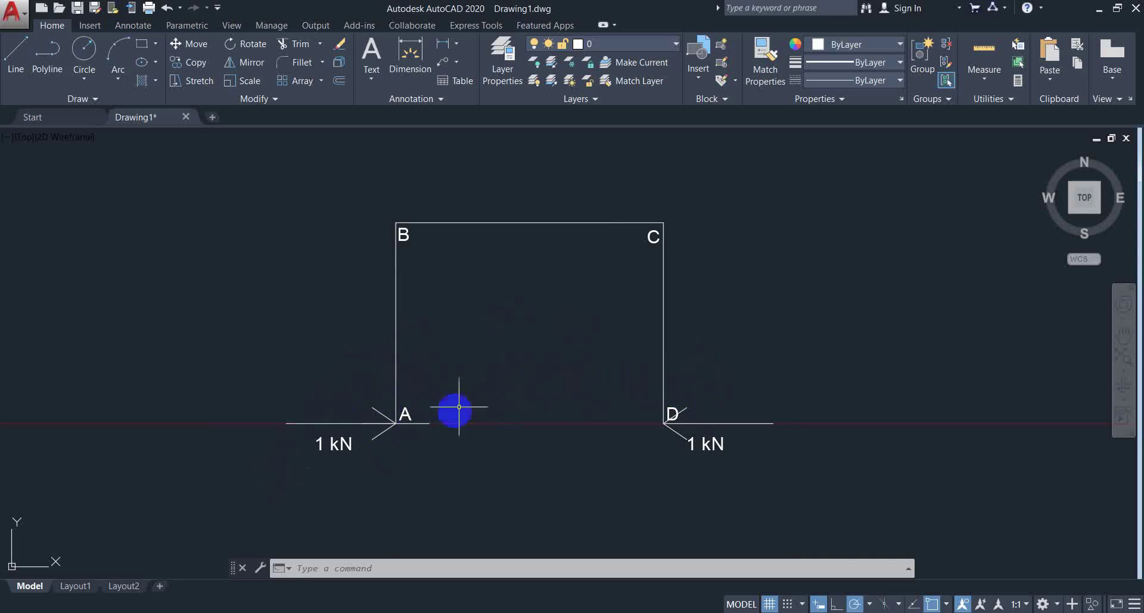
# Compare the ∂M/∂H column of the moment table in Word with the horizontally loaded frame sketch in AutoCAD
pyautogui.hotkey('alt', 'Tab')
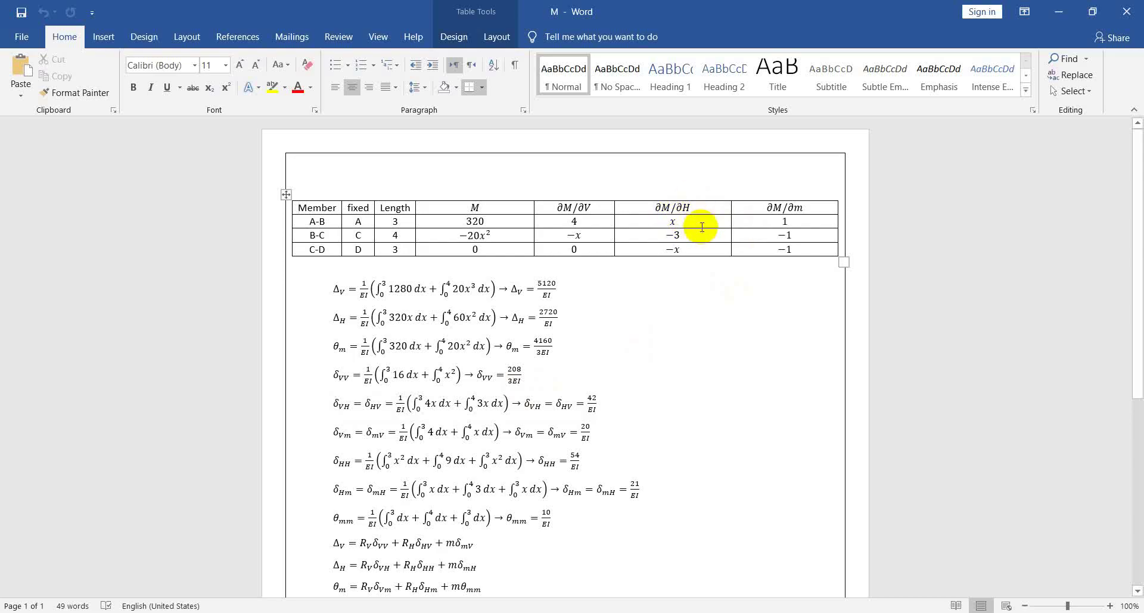
pyautogui.hotkey('alt', 'Tab')
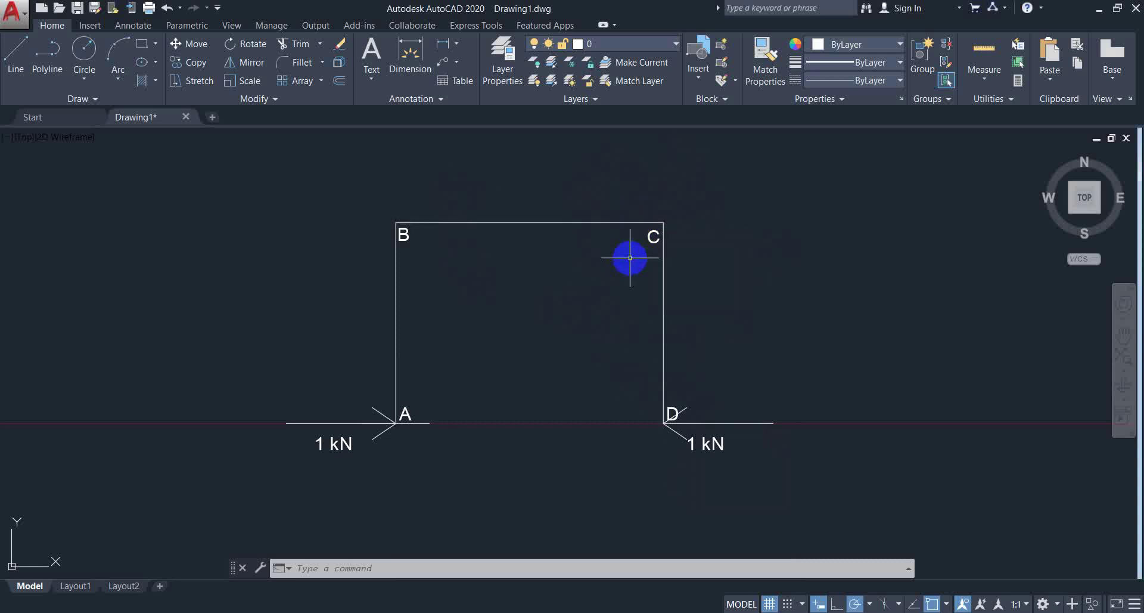
pyautogui.hotkey('alt', 'Tab')
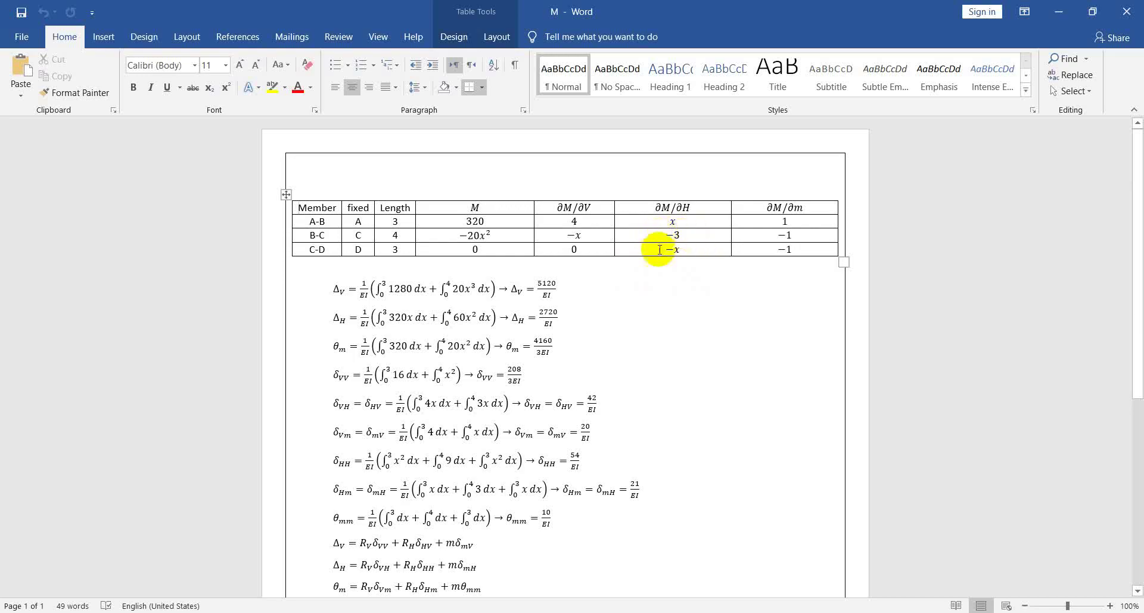
pyautogui.hotkey('alt', 'Tab')
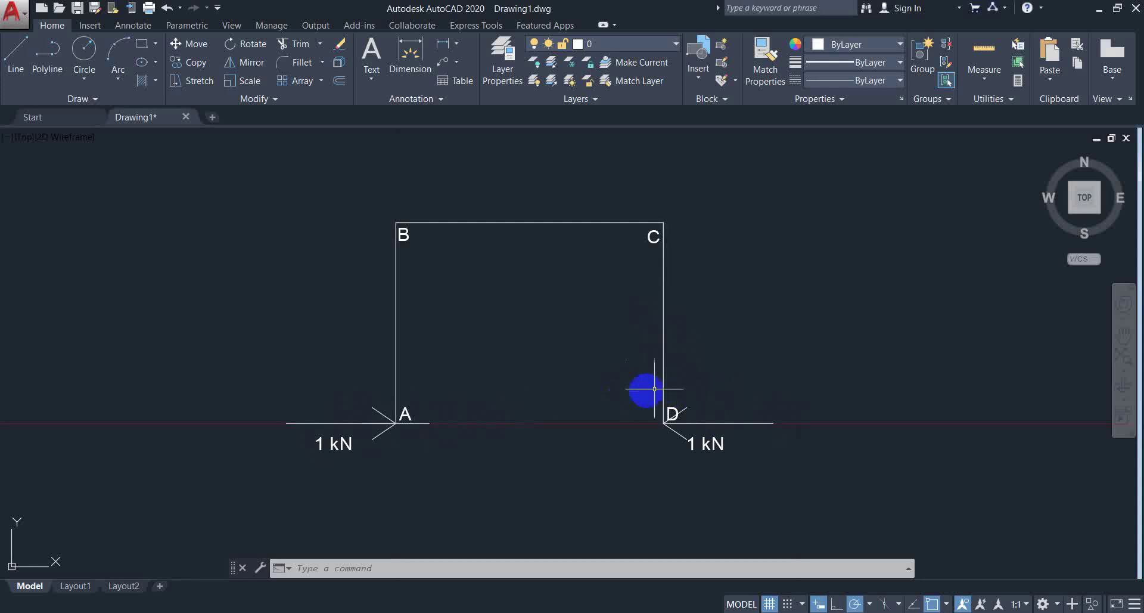
pyautogui.hotkey('alt', 'Tab')
pyautogui.hotkey('alt', 'Tab')
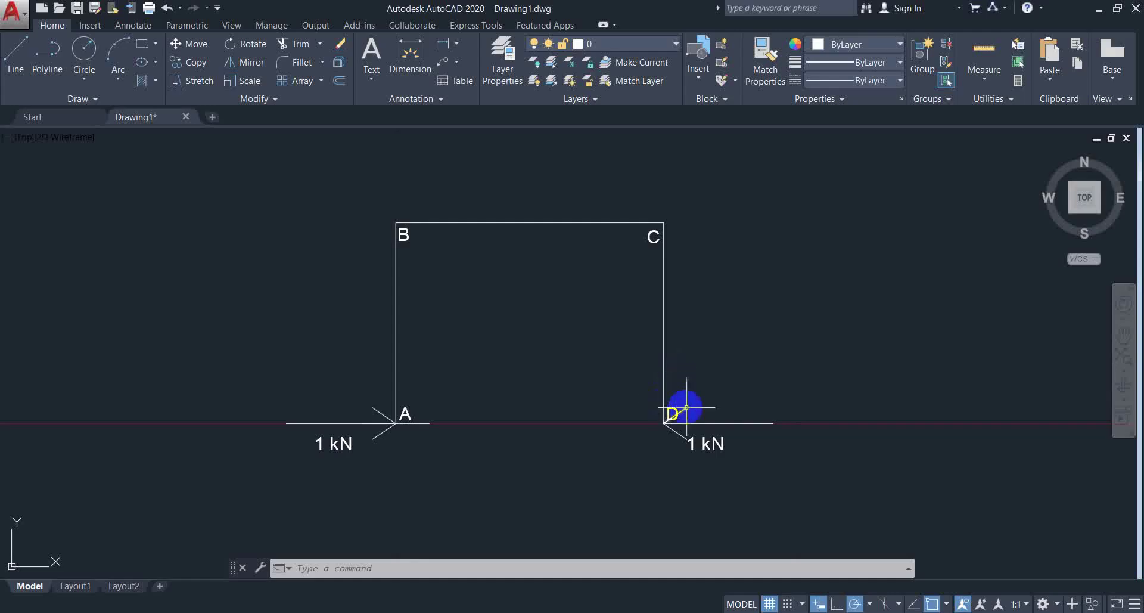
pyautogui.click(716, 399)
pyautogui.click(686, 455)
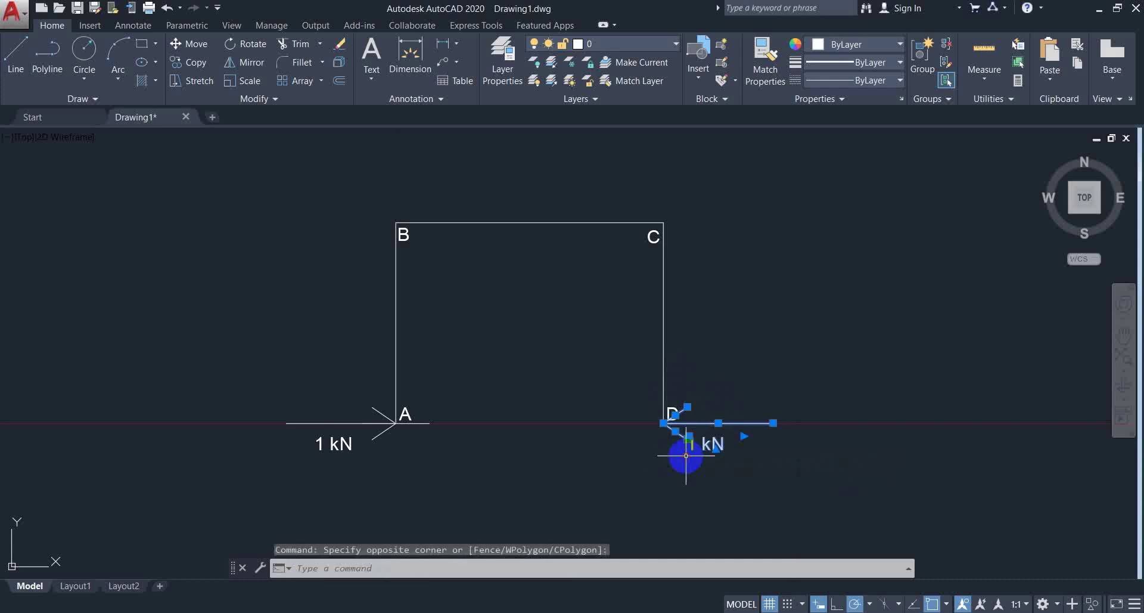
pyautogui.press('Escape')
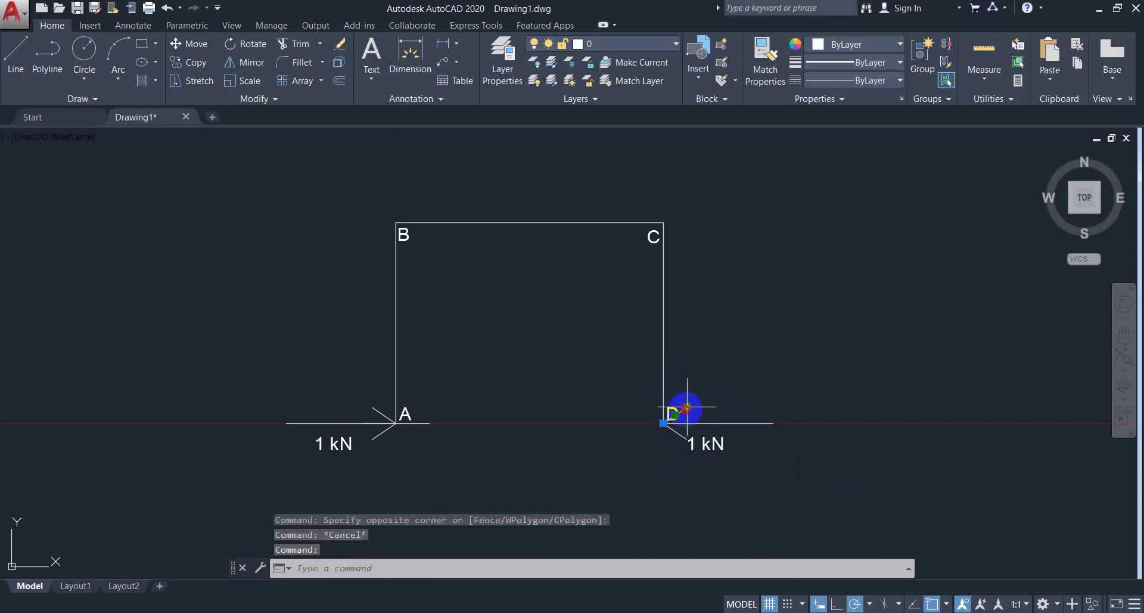
# Erase the horizontal load line and both of its arrowhead lines at D
pyautogui.click(690, 422)
pyautogui.click(669, 439)
pyautogui.click(671, 439)
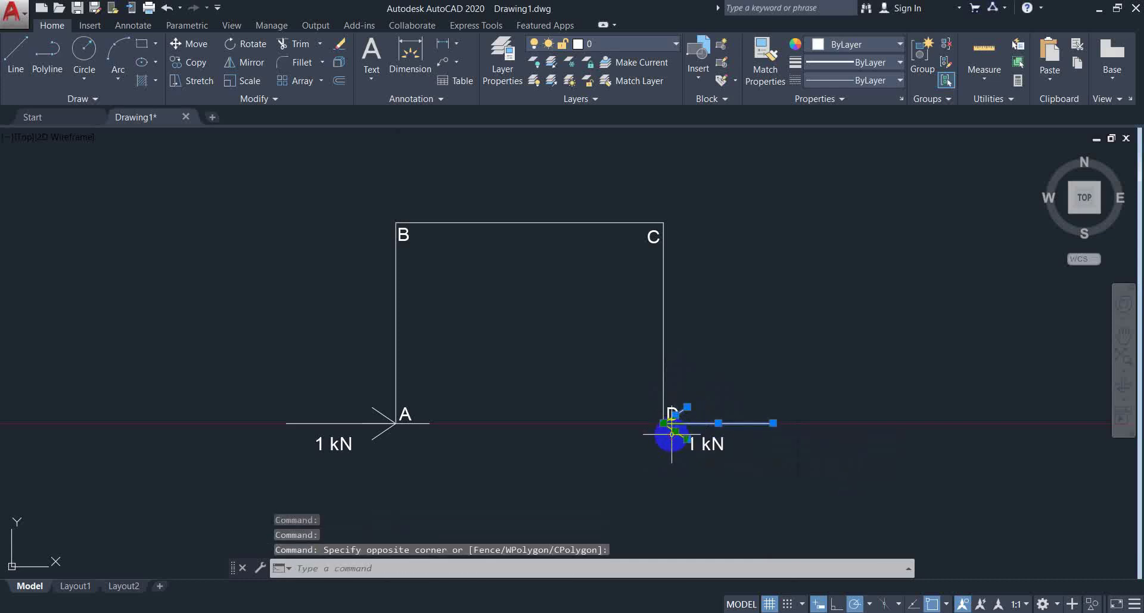
pyautogui.press('Delete')
# Erase the horizontal reaction arrow and its 1 kN label at A, keeping the short support line
pyautogui.click(386, 417)
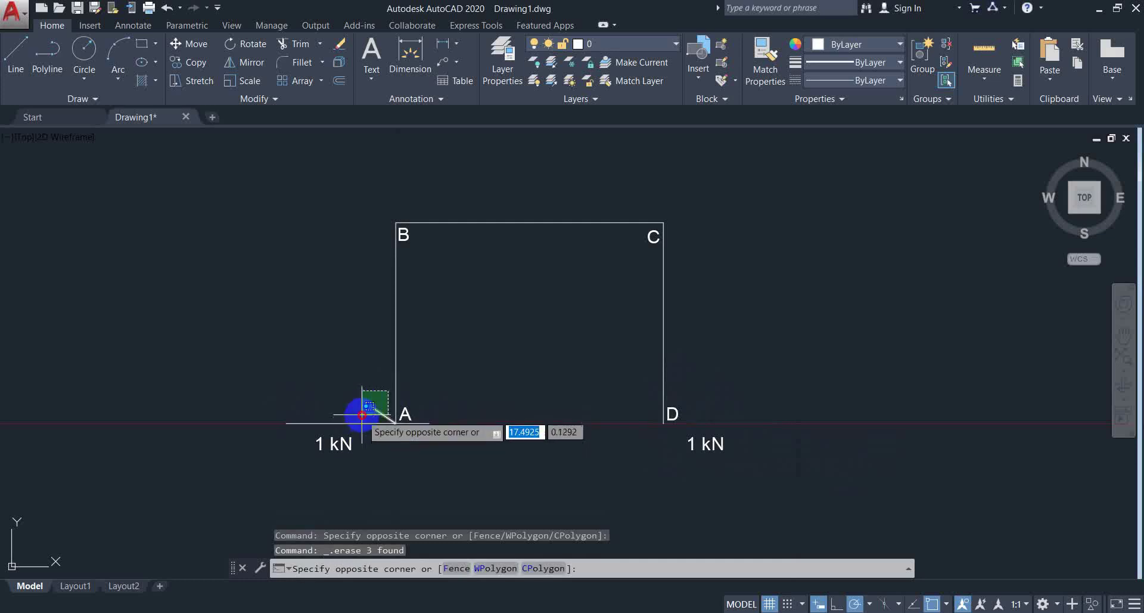
pyautogui.click(358, 406)
pyautogui.press('Delete')
pyautogui.click(359, 406)
pyautogui.click(329, 434)
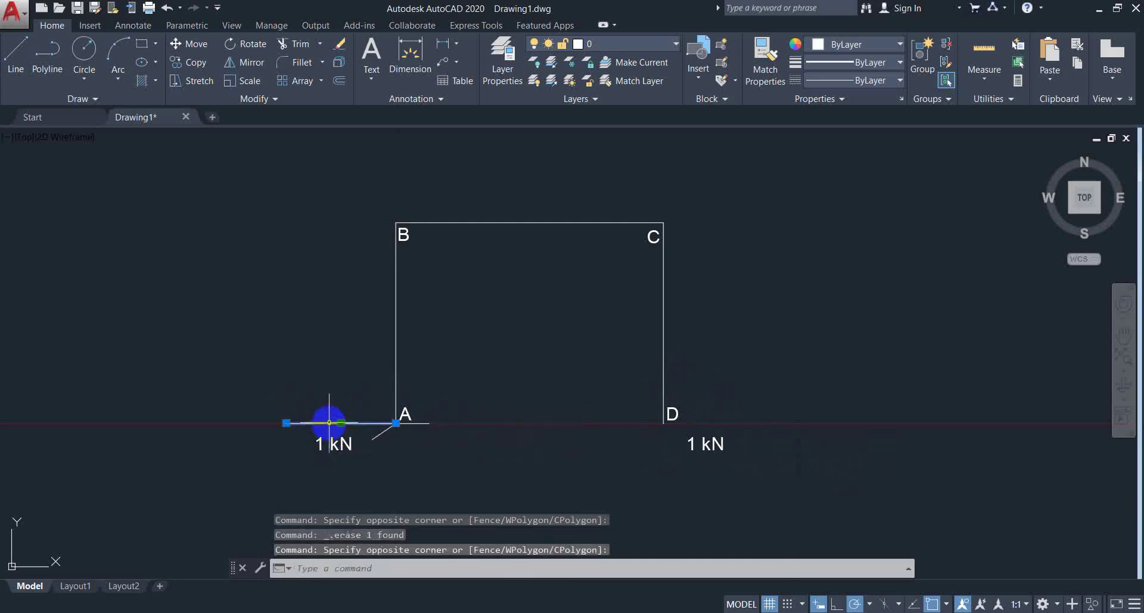
pyautogui.press('Delete')
pyautogui.click(307, 410)
pyautogui.click(474, 480)
pyautogui.press('Delete')
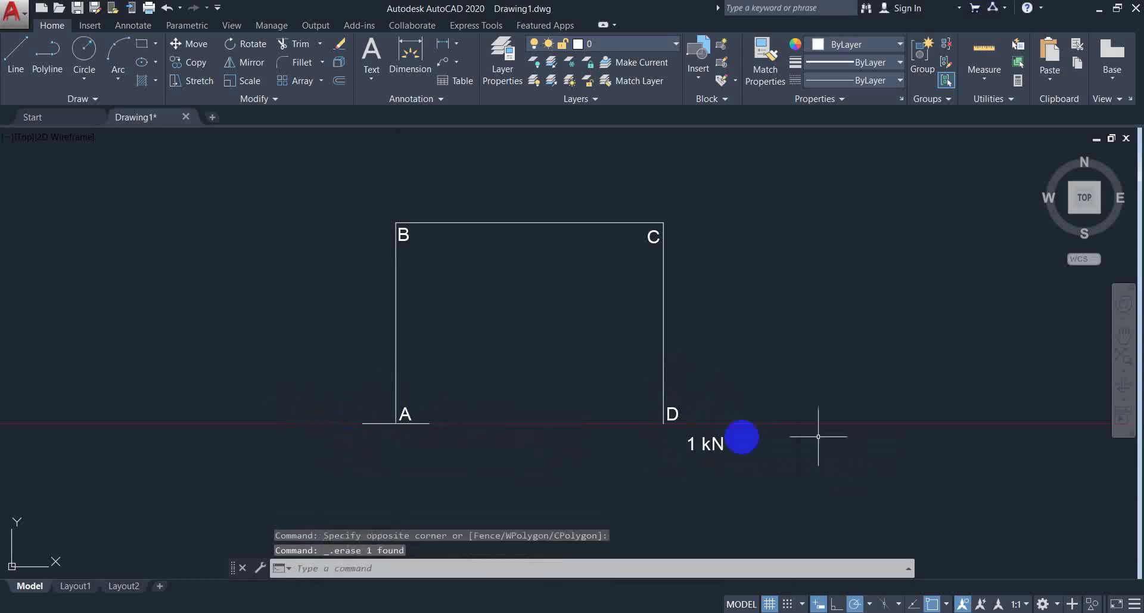
# Erase the remaining 1 kN label near D to leave the bare frame ABCD
pyautogui.click(708, 460)
pyautogui.click(733, 413)
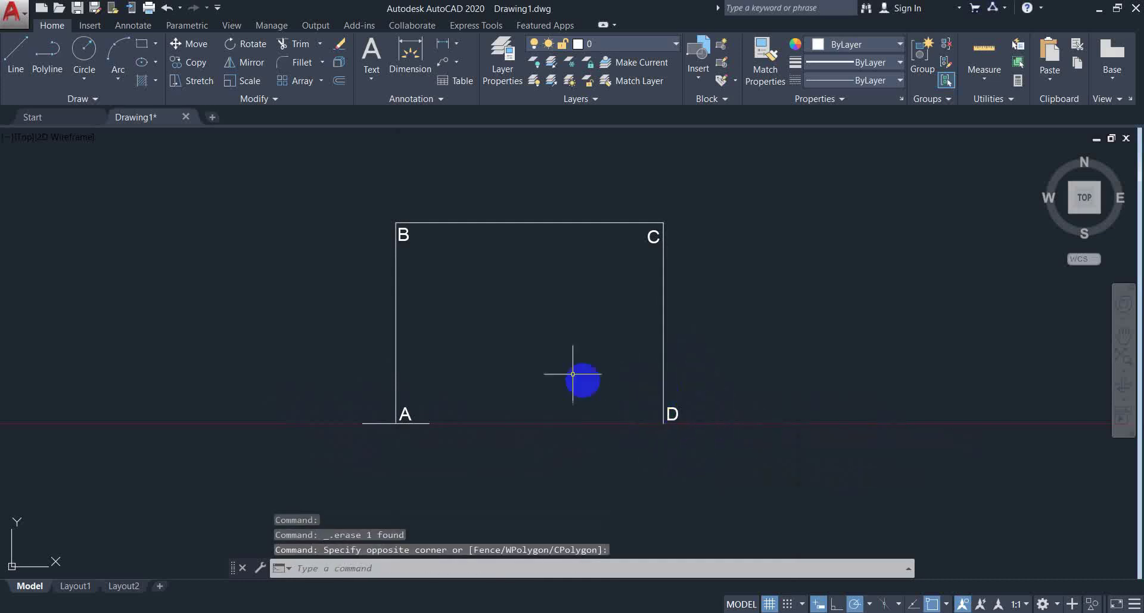
pyautogui.moveTo(575, 372); pyautogui.dragTo(692, 359, button='middle')
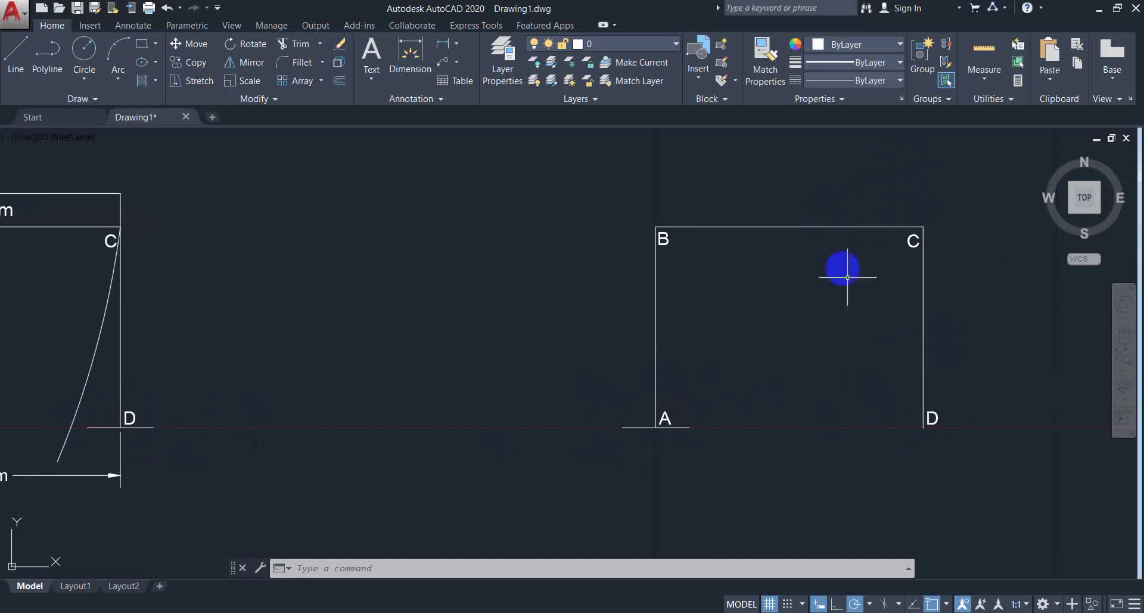
# Switch to Word and review the ∂M/∂m column and the displacement and flexibility coefficient equations below the table
pyautogui.hotkey('alt', 'Tab')
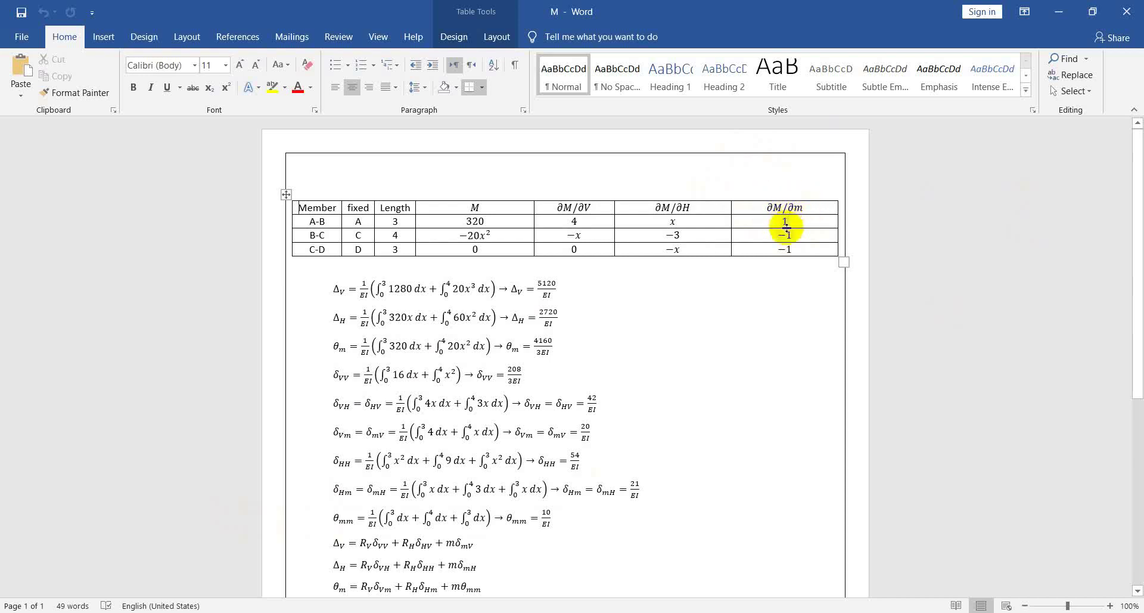
pyautogui.scroll(-1, 793, 224)
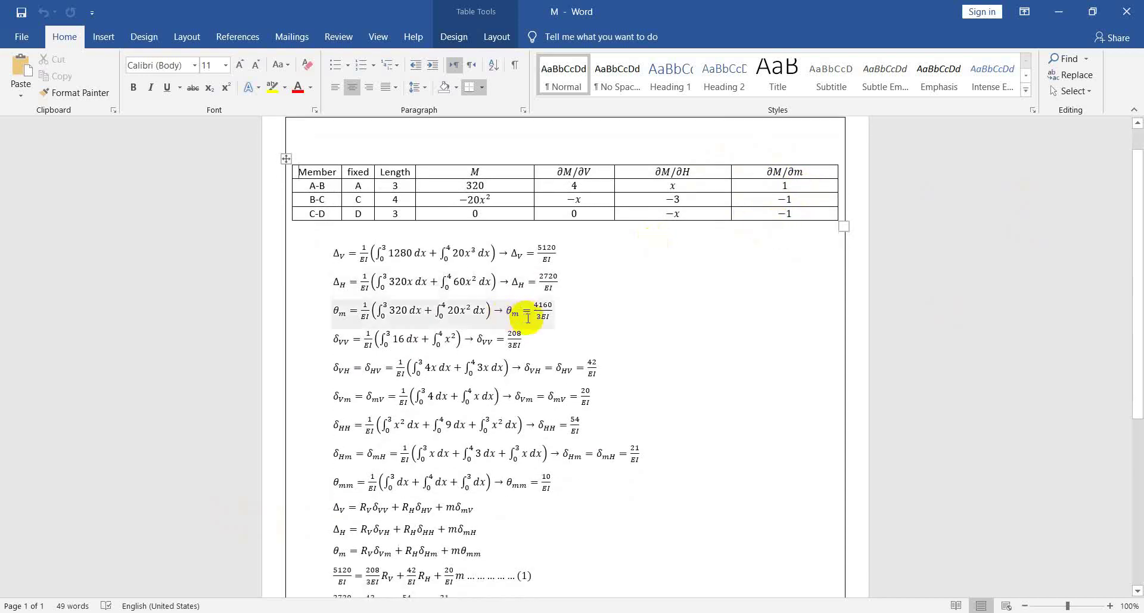
pyautogui.scroll(-2, 310, 301)
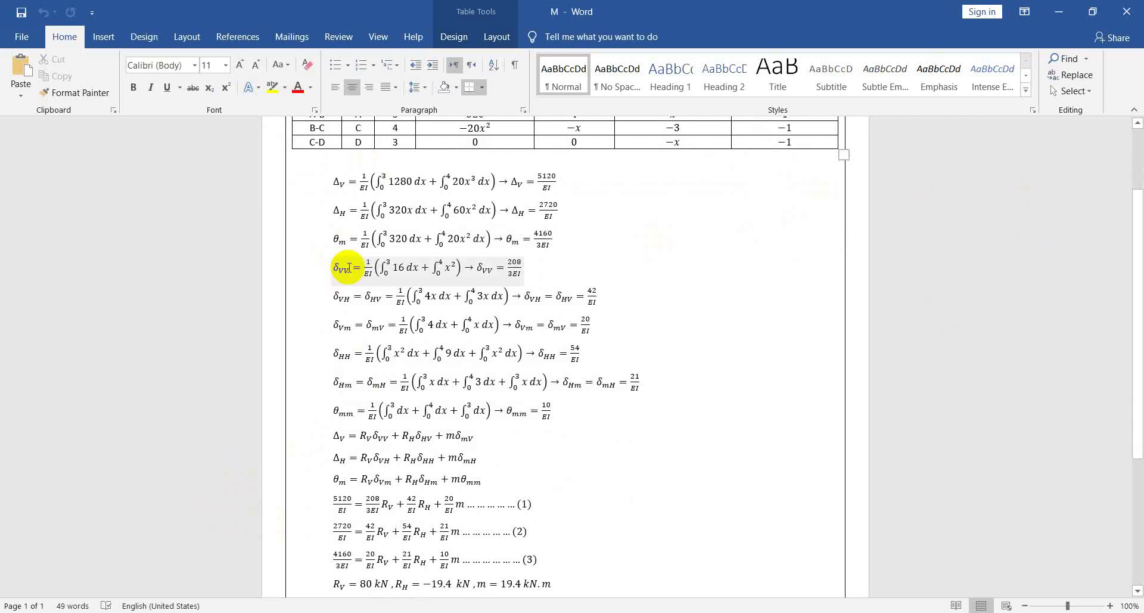
# Review the flexibility coefficients from δVH to θmm, the compatibility equations, the three simultaneous equations and the solved RV, RH and m
pyautogui.click(336, 296)
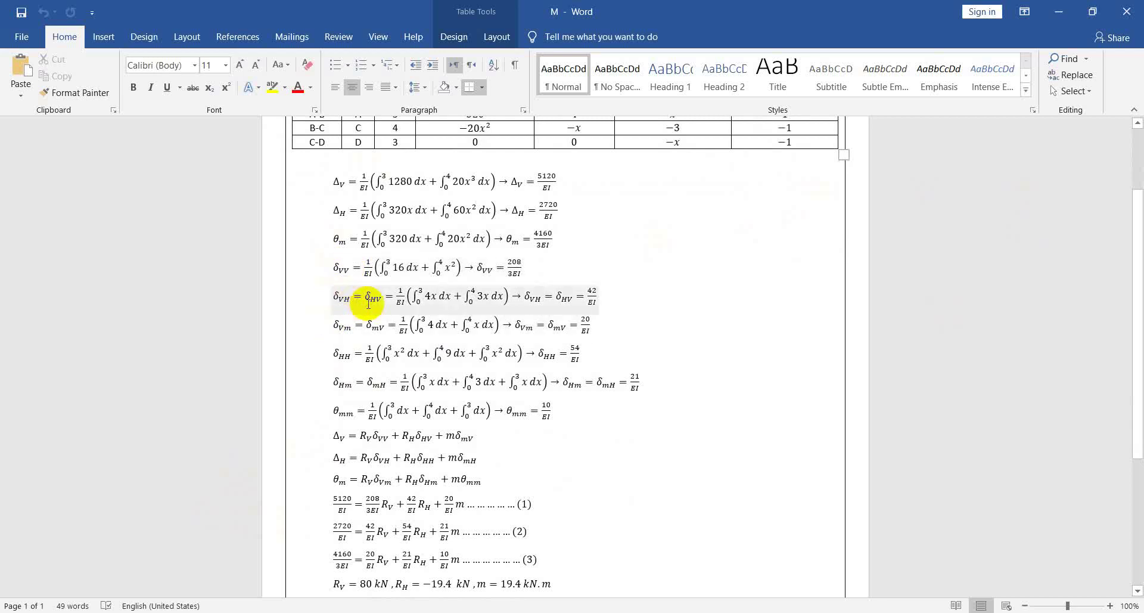
pyautogui.click(358, 316)
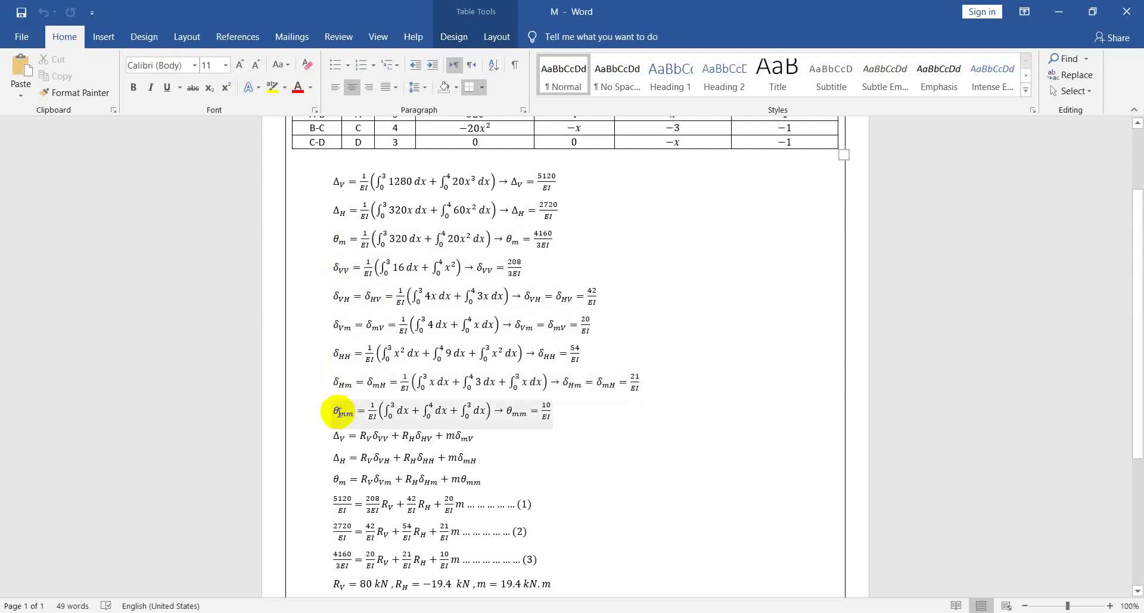
pyautogui.scroll(-3, 441, 411)
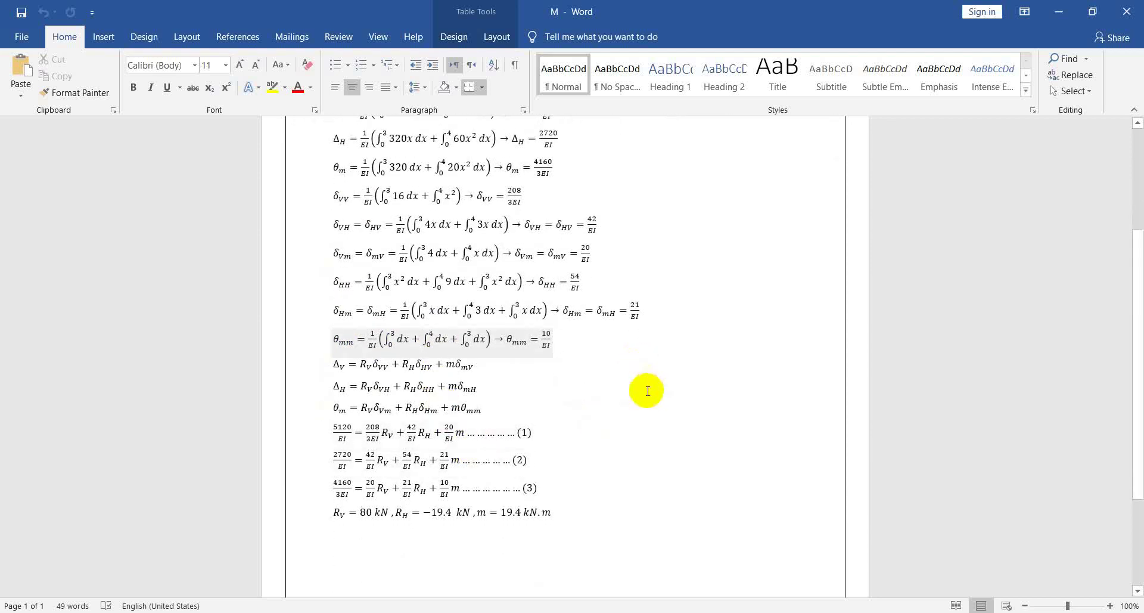
pyautogui.scroll(-3, 453, 394)
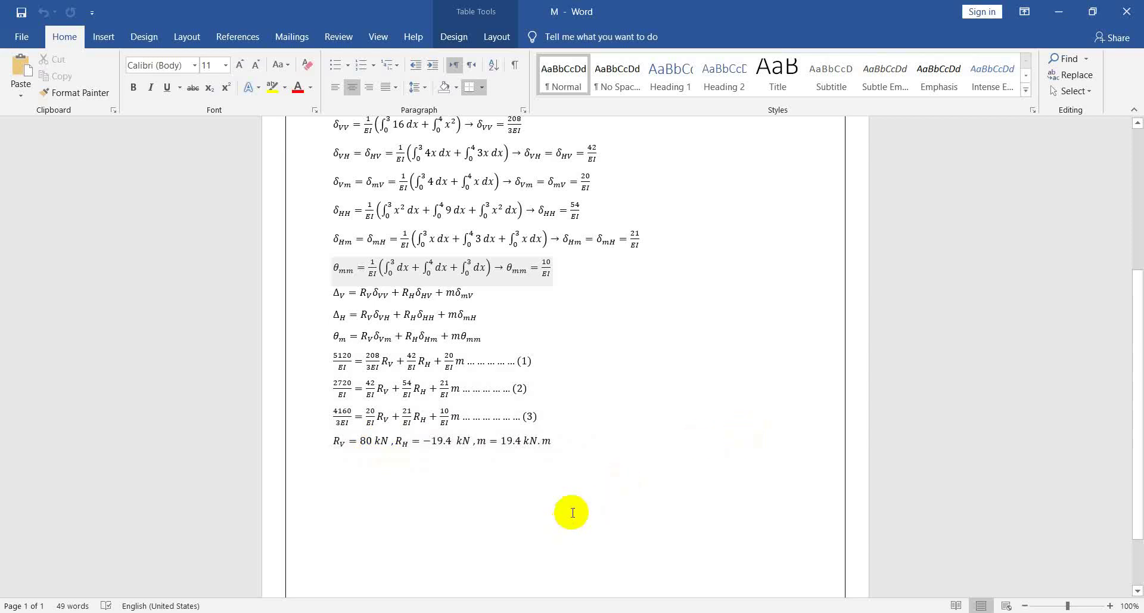
# Switch to ETABS and start a new model using the built-in settings with Metric SI units
pyautogui.hotkey('alt', 'Tab')
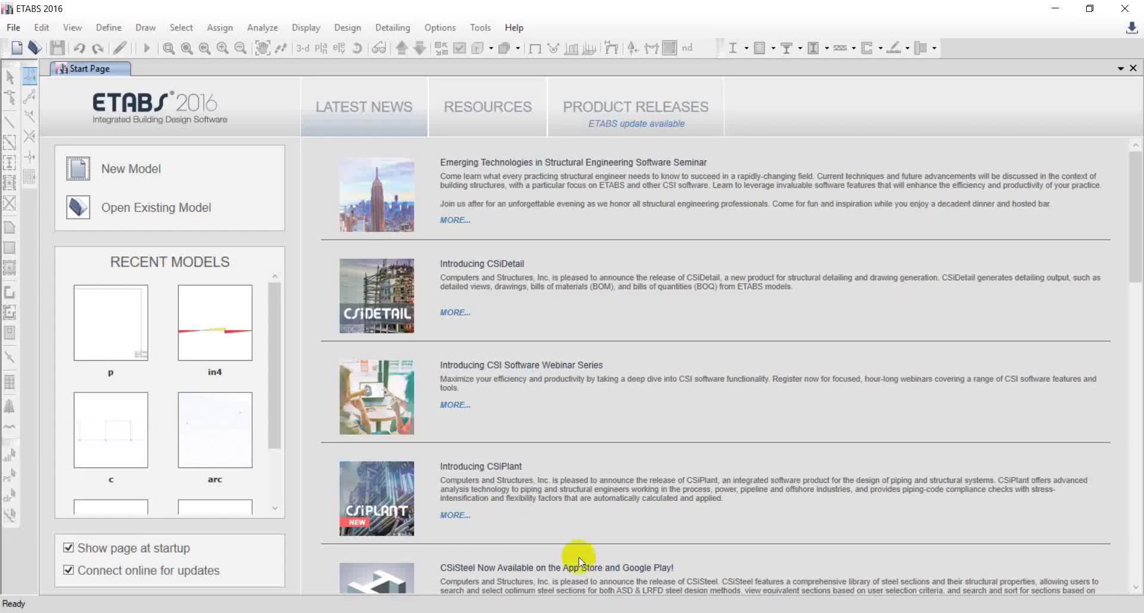
pyautogui.click(15, 27)
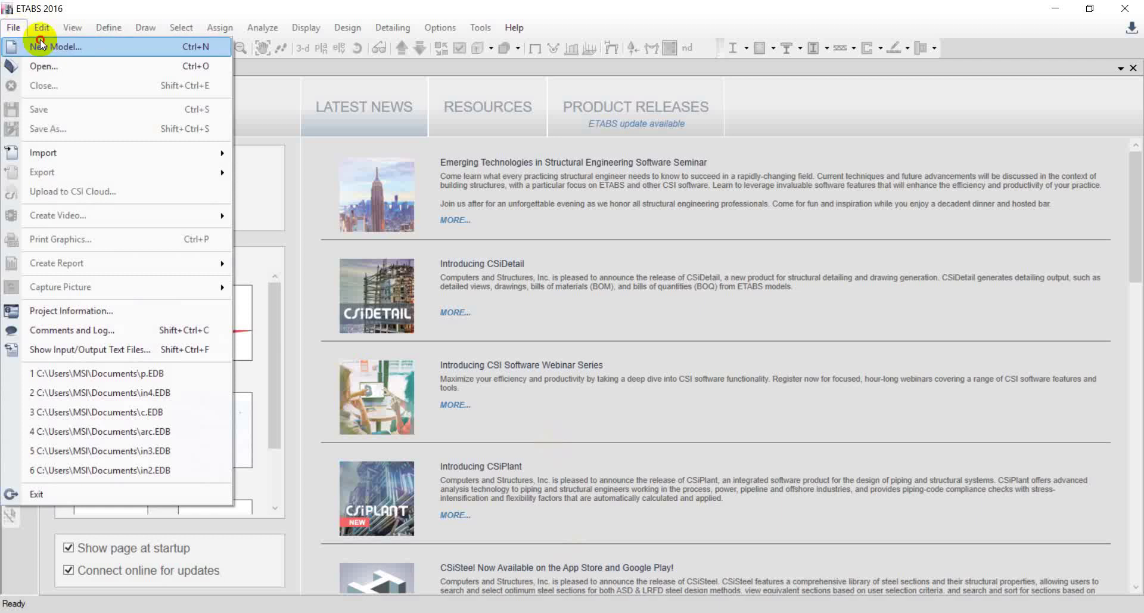
pyautogui.click(31, 42)
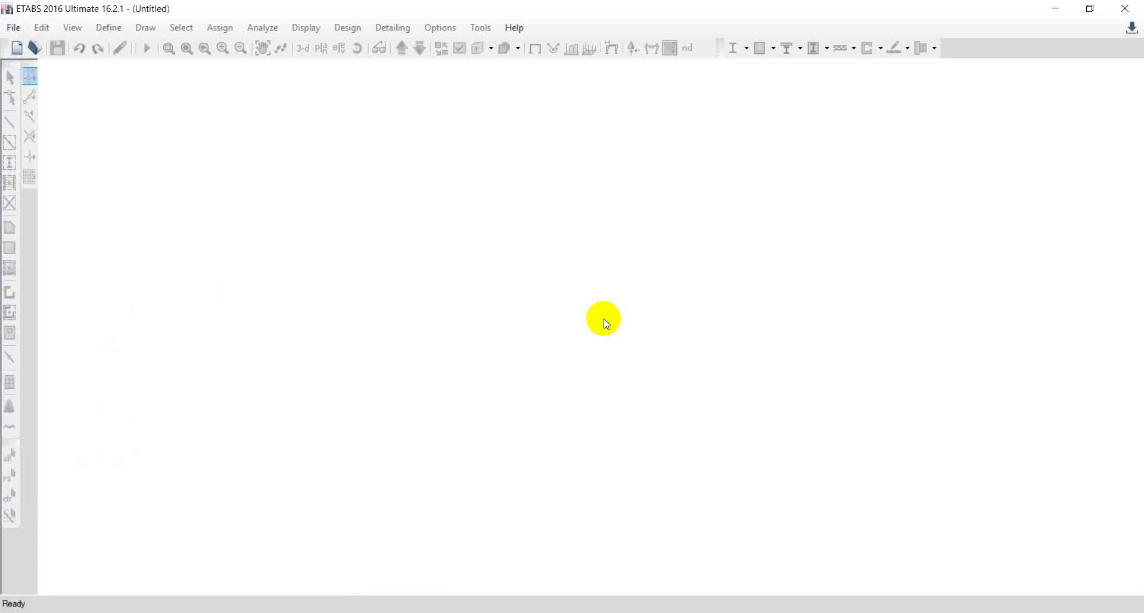
pyautogui.click(486, 276)
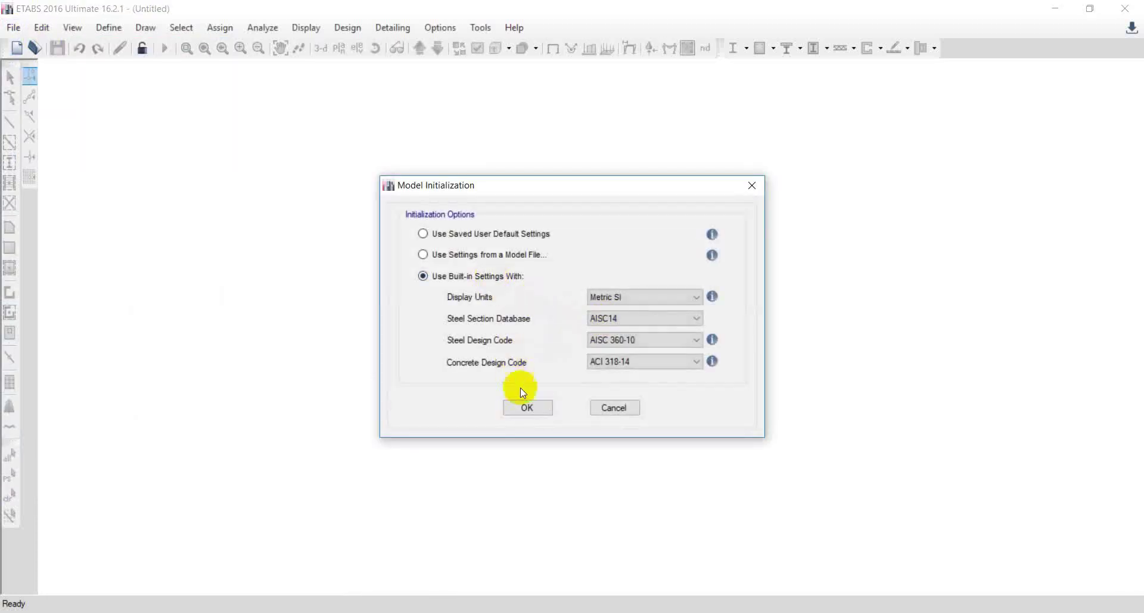
pyautogui.click(526, 404)
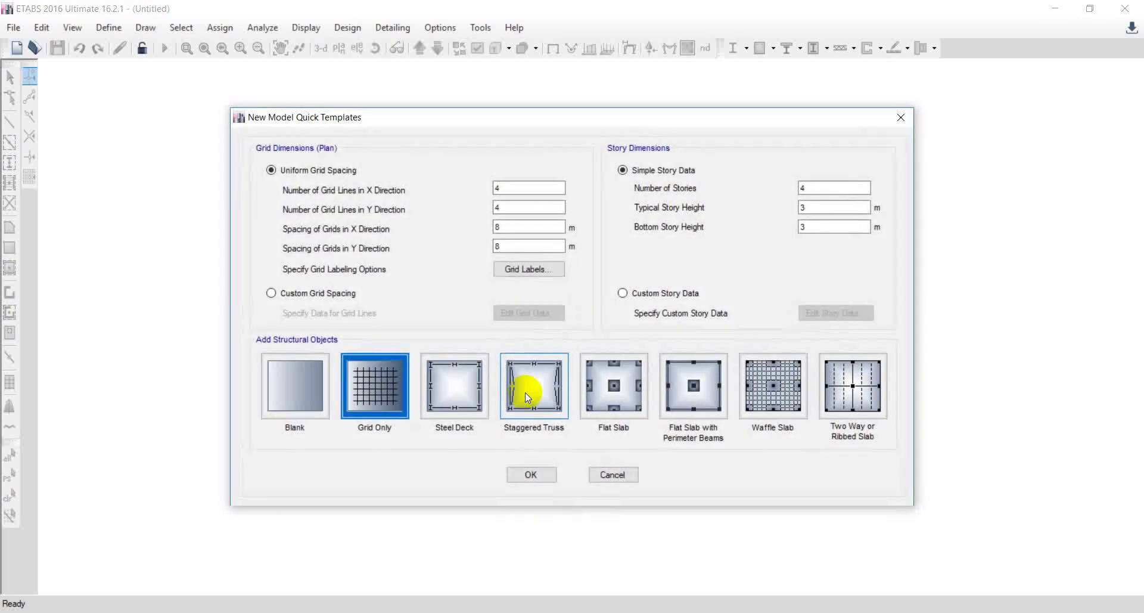
# Create a grid-only model with 2 X grid lines spaced 4 m, 1 Y grid line and 1 story
pyautogui.doubleClick(528, 188)
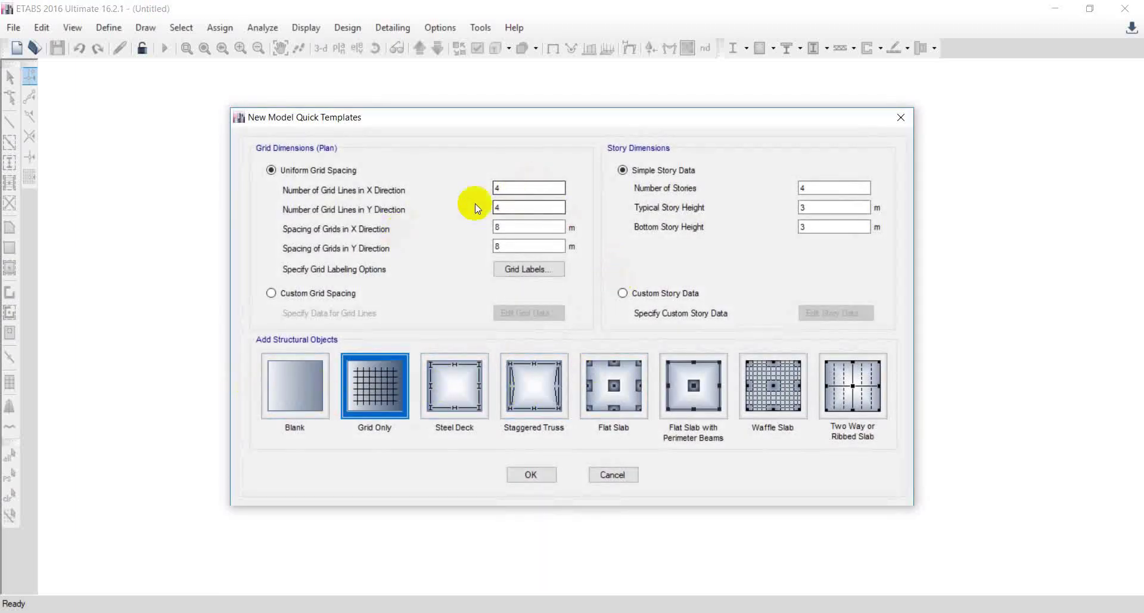
pyautogui.write('2')
pyautogui.doubleClick(539, 222)
pyautogui.write('4')
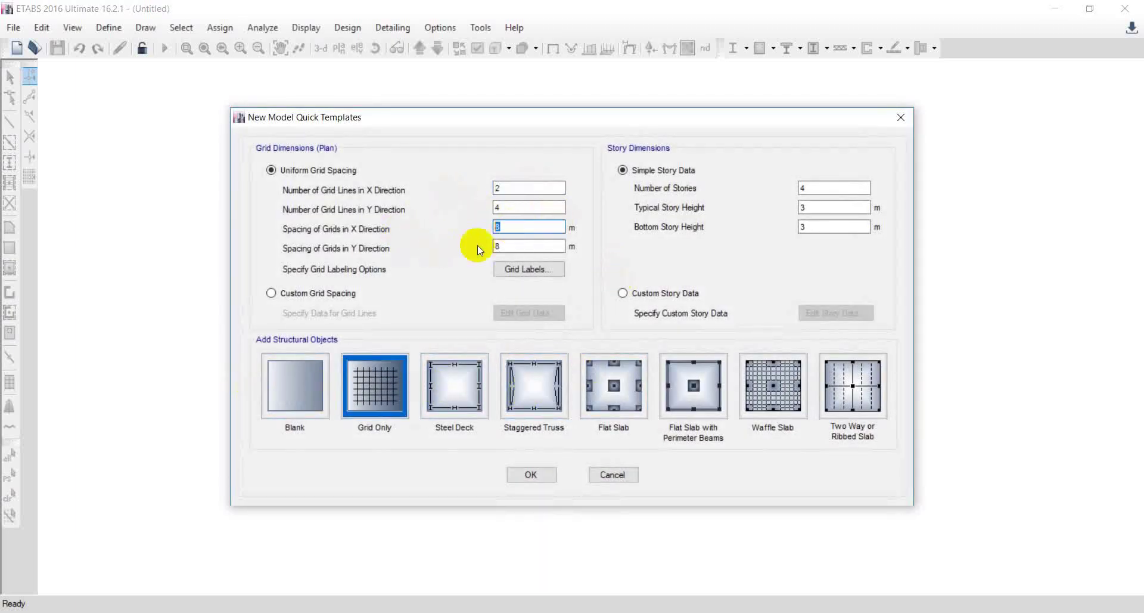
pyautogui.doubleClick(519, 206)
pyautogui.write('1')
pyautogui.doubleClick(862, 189)
pyautogui.write('1')
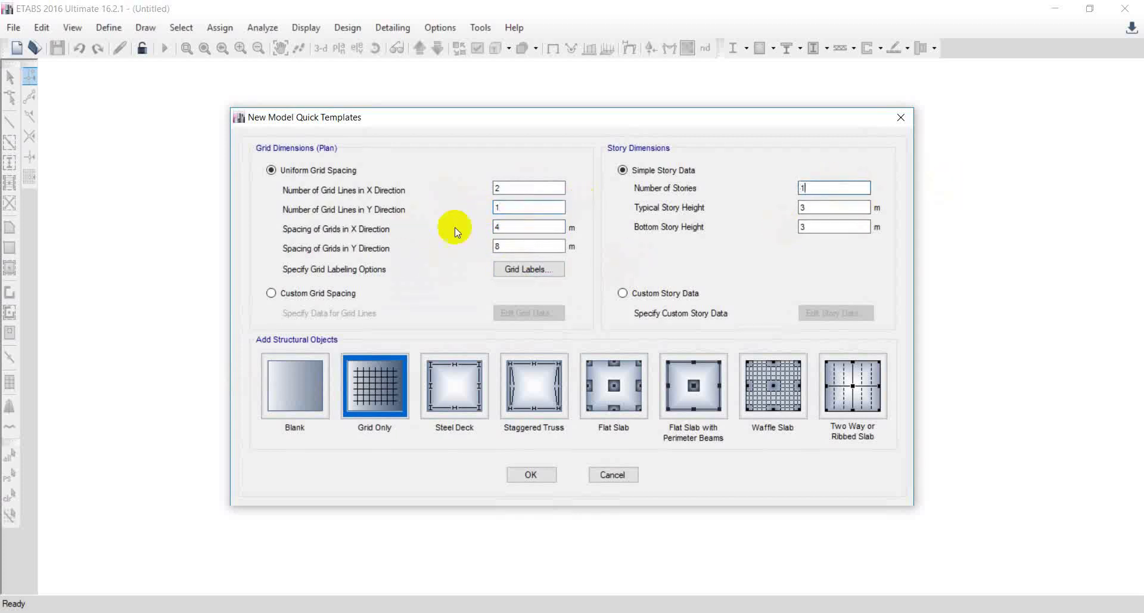
pyautogui.click(540, 478)
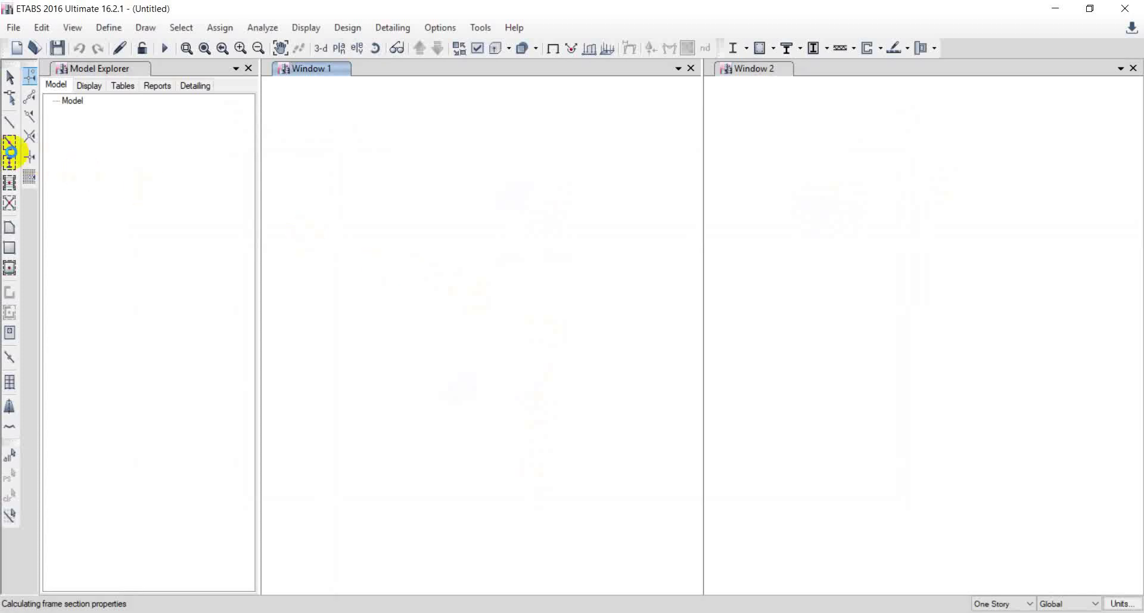
# Rename the 4000Psi concrete material to C25 and set its modulus of elasticity to 23650 MPa
pyautogui.click(106, 27)
pyautogui.click(108, 26)
pyautogui.click(109, 28)
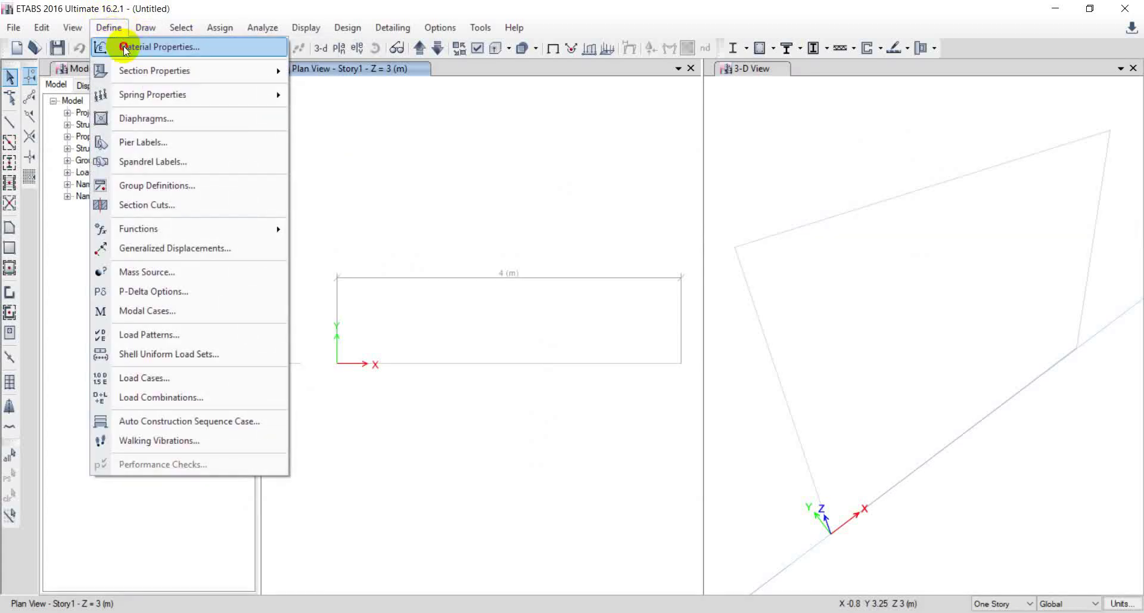
pyautogui.click(125, 48)
pyautogui.click(443, 238)
pyautogui.click(668, 271)
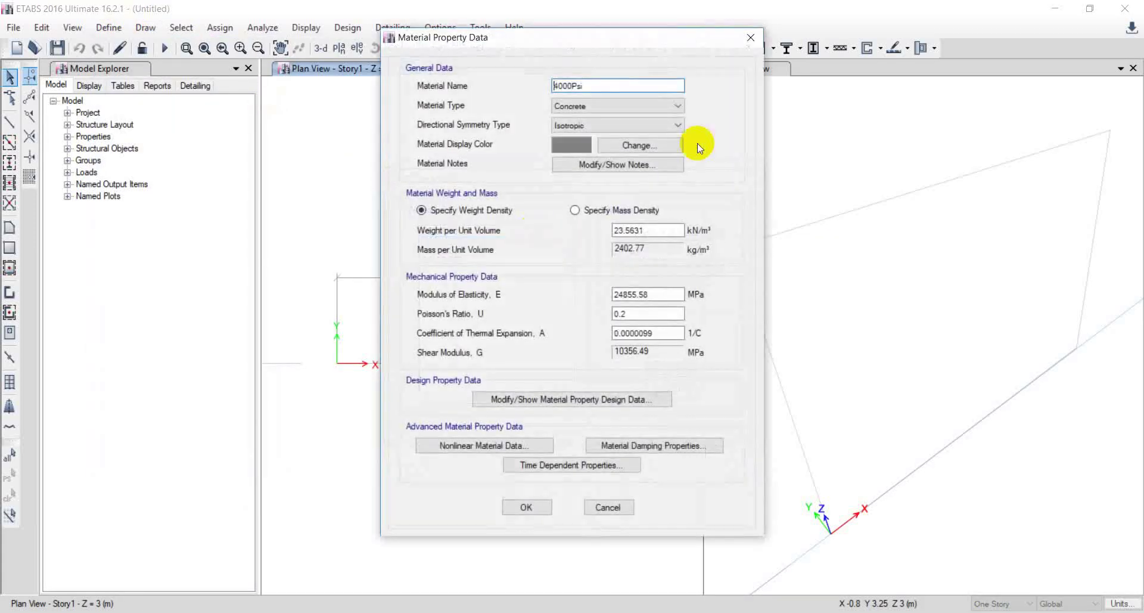
pyautogui.doubleClick(668, 88)
pyautogui.write('C25')
pyautogui.doubleClick(659, 293)
pyautogui.write('23650')
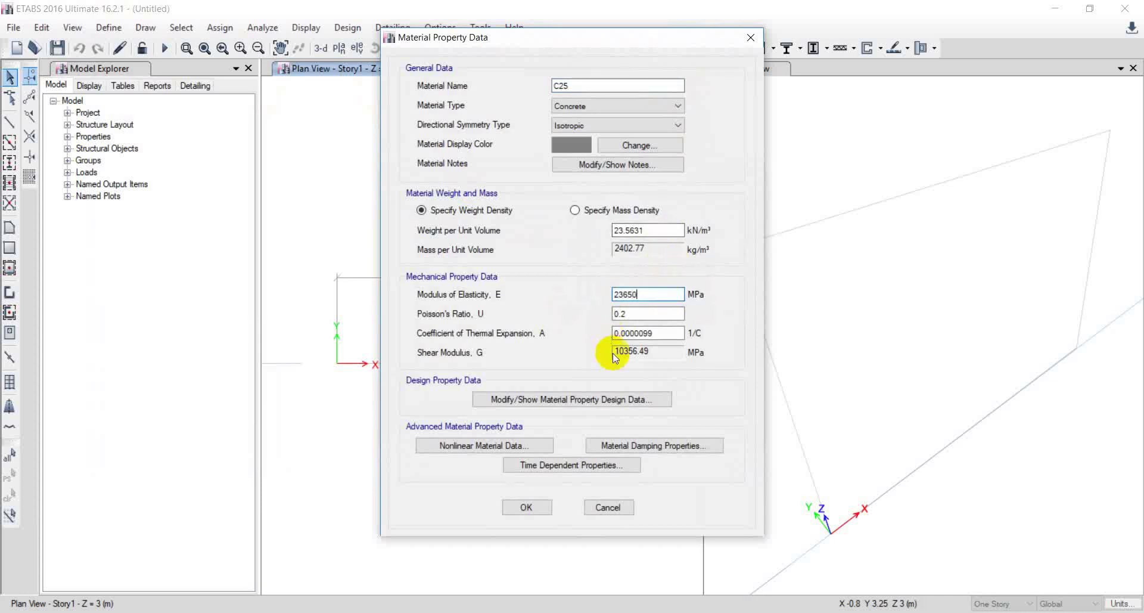
# Set the C25 concrete's specified compressive strength f'c to 25 MPa and accept the material definition
pyautogui.click(606, 398)
pyautogui.doubleClick(647, 273)
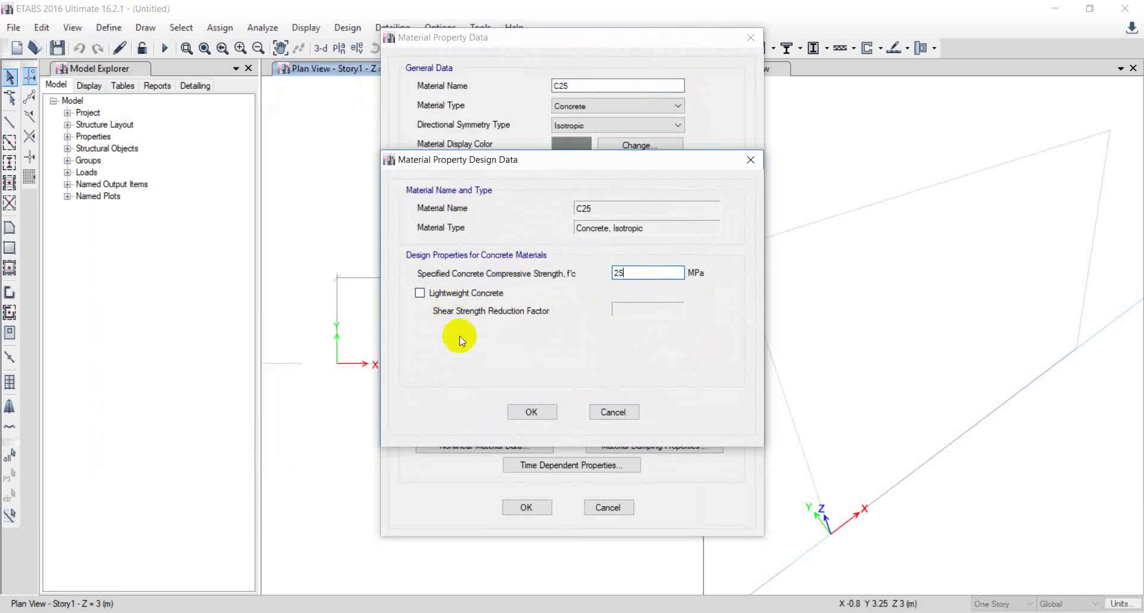
pyautogui.click(531, 412)
pyautogui.click(526, 507)
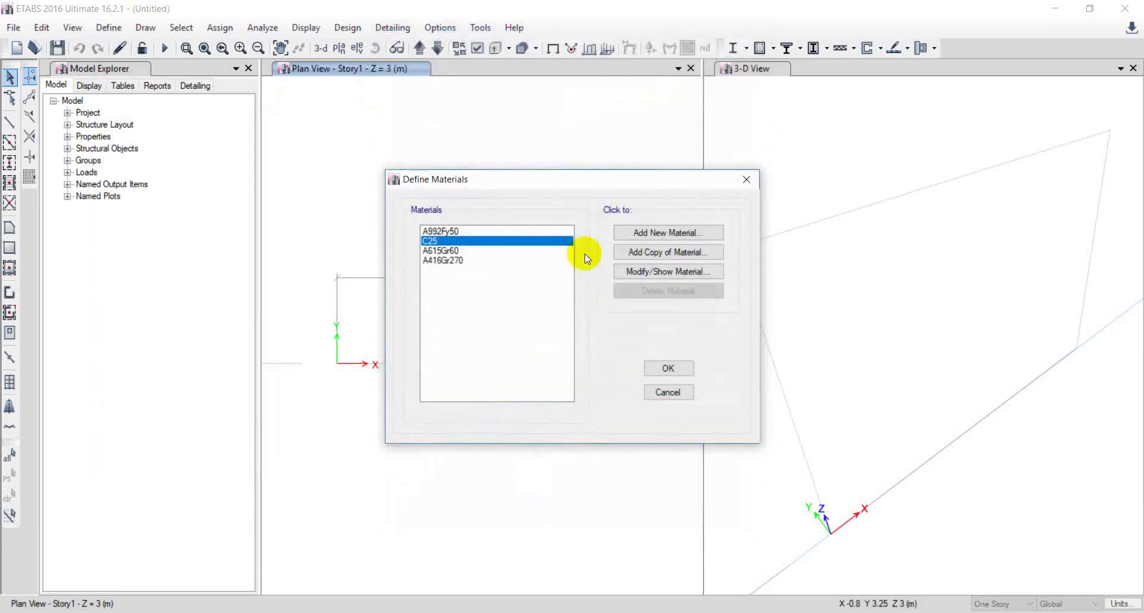
pyautogui.click(668, 367)
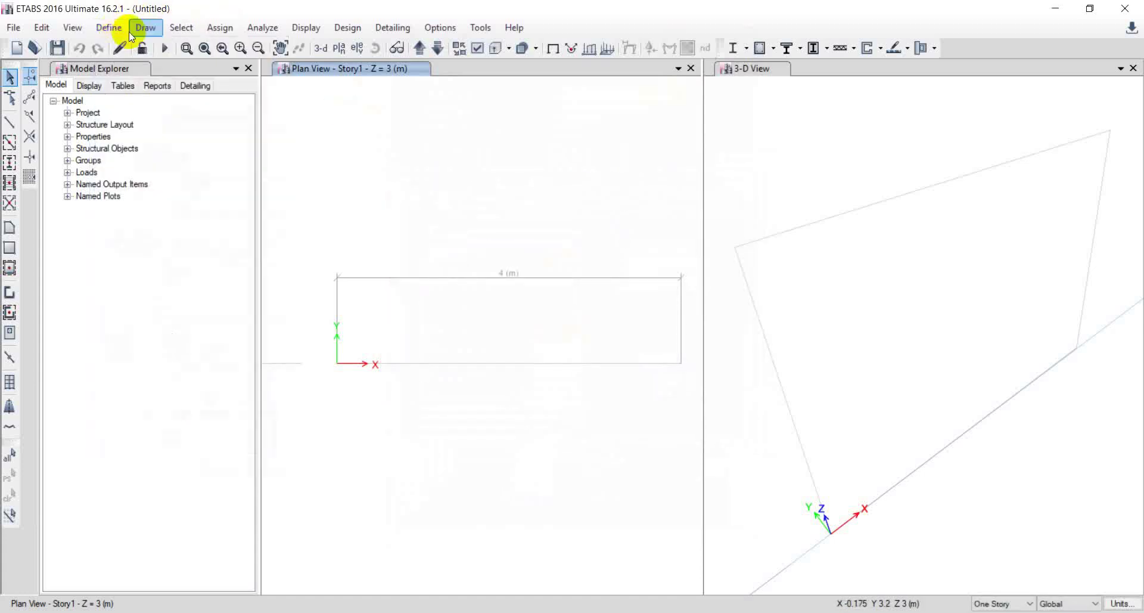
# Delete the first batch of default frame sections, from A-CompBm through SteelCol
pyautogui.click(108, 28)
pyautogui.moveTo(125, 69)
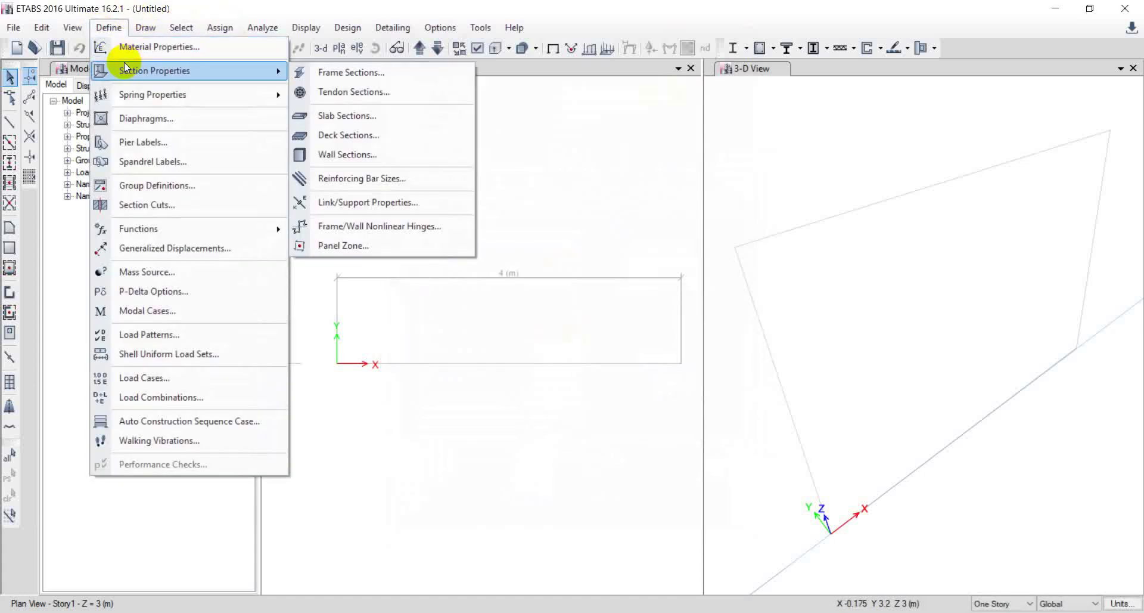
pyautogui.click(387, 77)
pyautogui.click(718, 294)
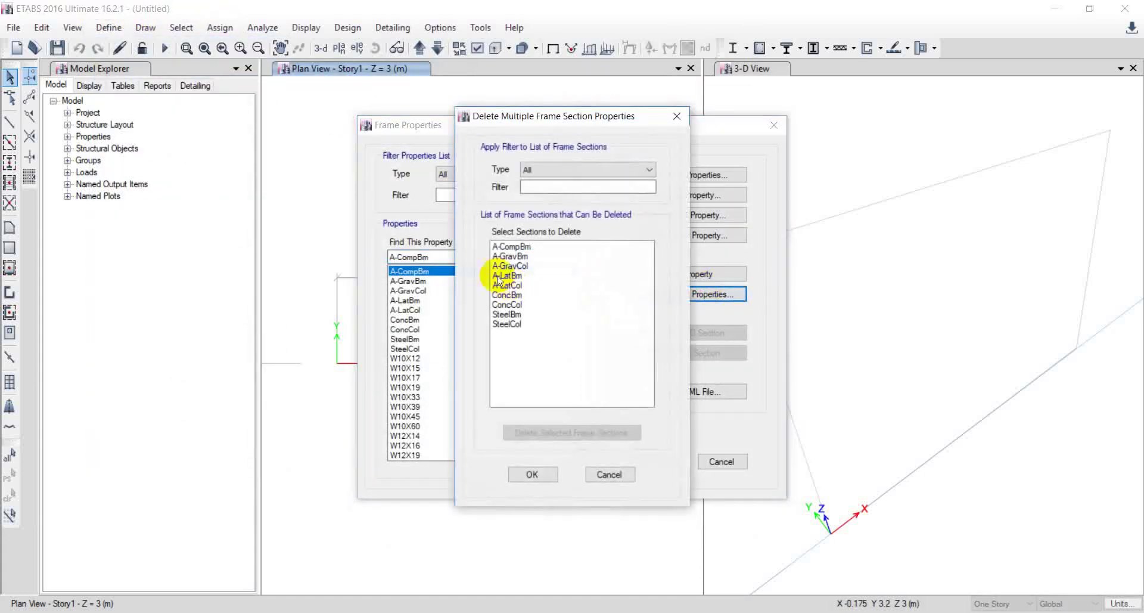
pyautogui.moveTo(524, 247); pyautogui.dragTo(531, 324)
pyautogui.click(558, 432)
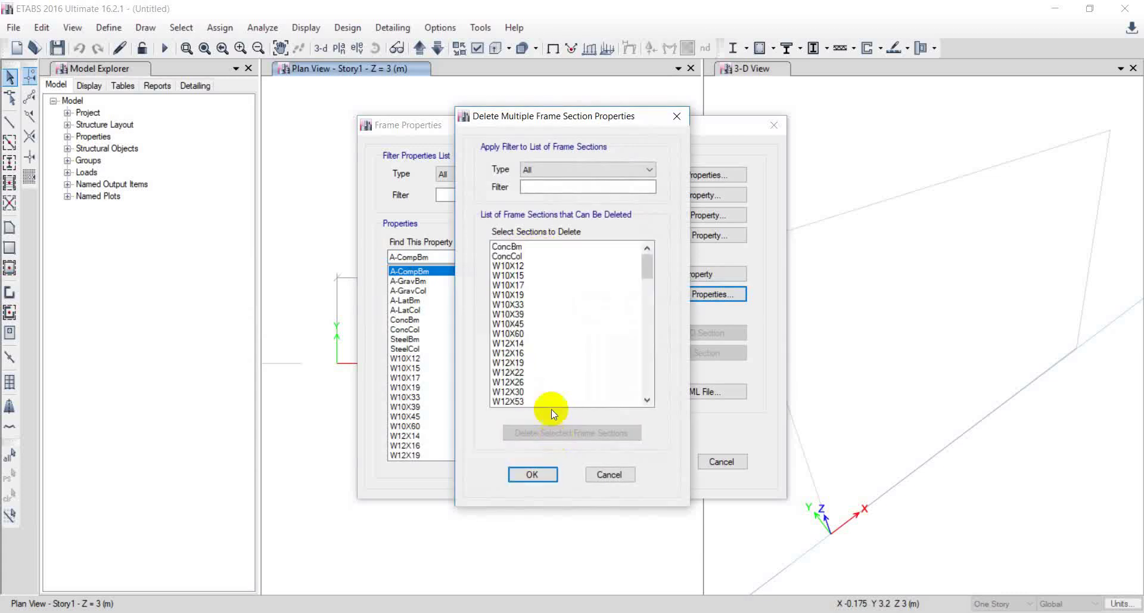
# Delete all the W-shape steel frame sections, keeping ConcBm and ConcCol
pyautogui.moveTo(531, 256); pyautogui.dragTo(520, 404)
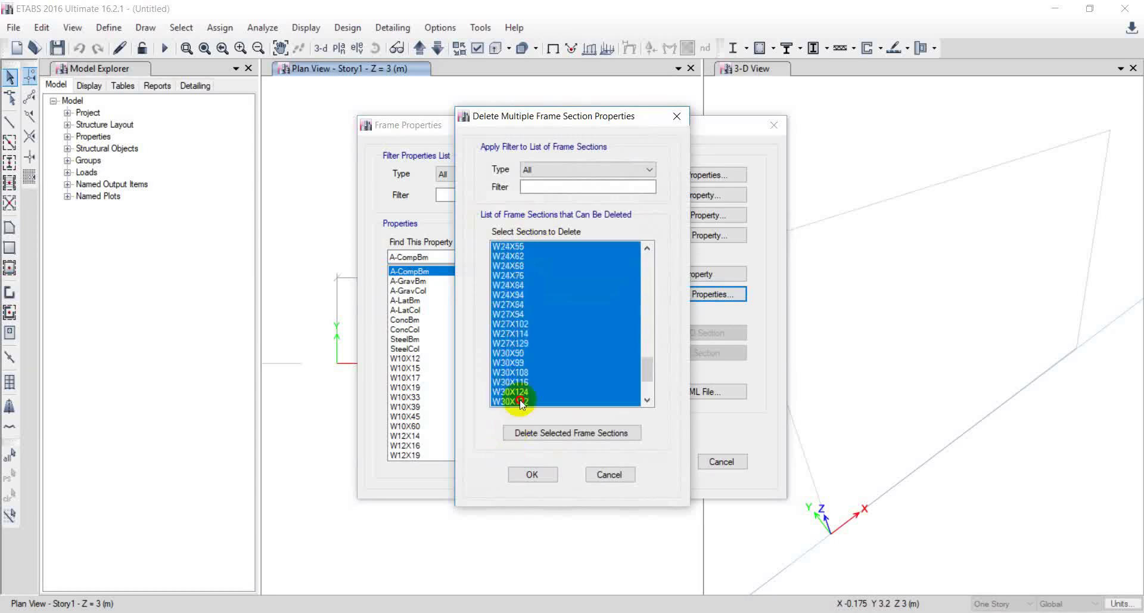
pyautogui.click(526, 430)
pyautogui.click(503, 249)
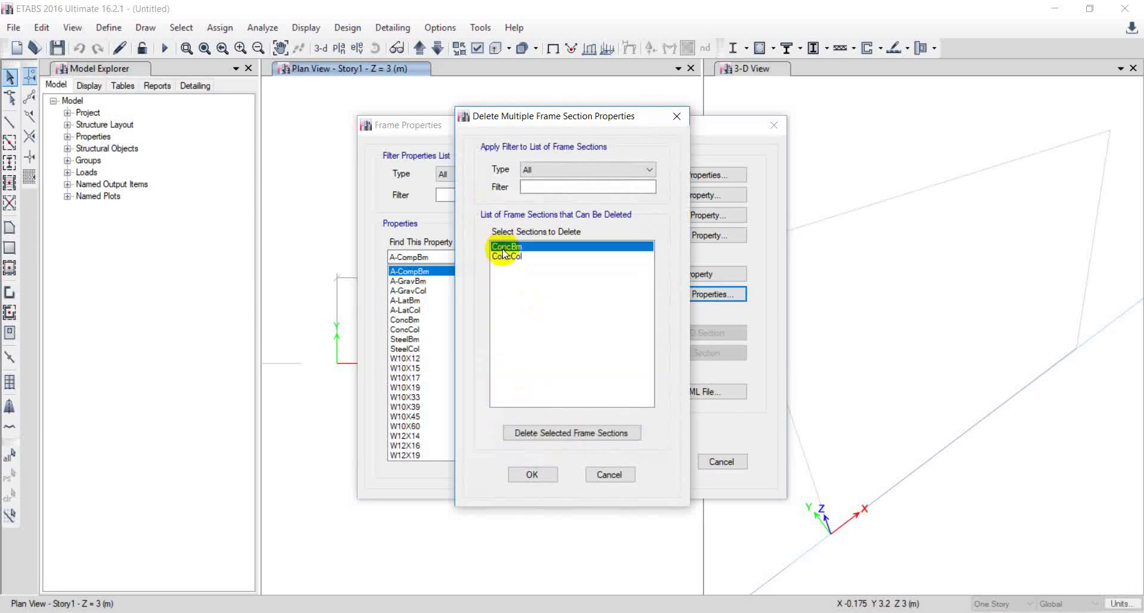
pyautogui.click(532, 474)
# Rename the ConcBm frame section to B 30 x 30 and set its depth and width to 300 mm each
pyautogui.click(411, 271)
pyautogui.doubleClick(452, 265)
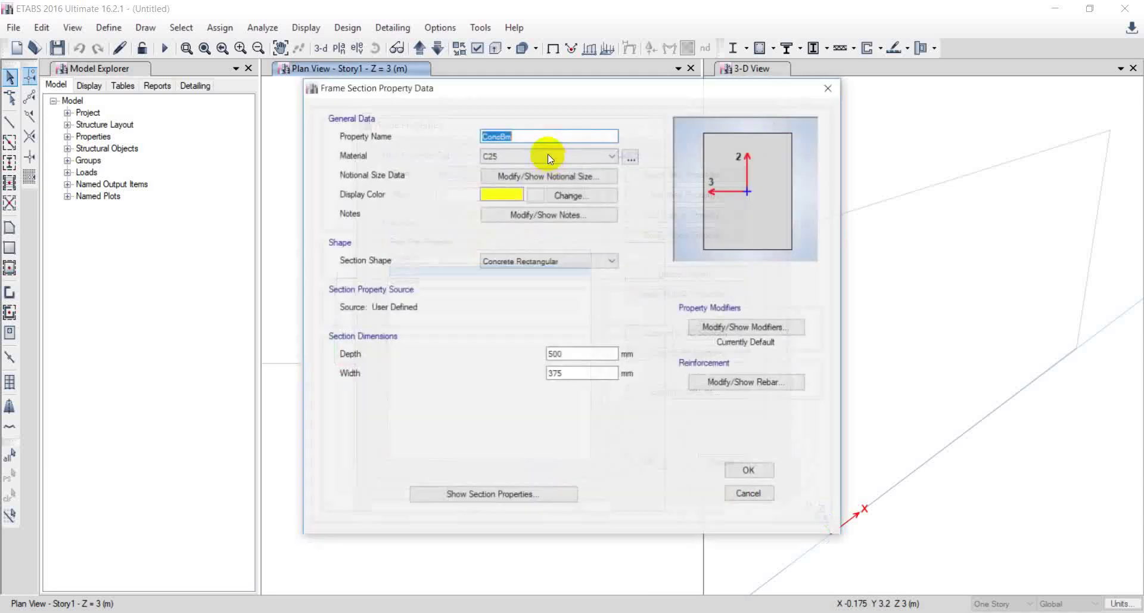
pyautogui.write('V')
pyautogui.press('BackSpace')
pyautogui.write('B')
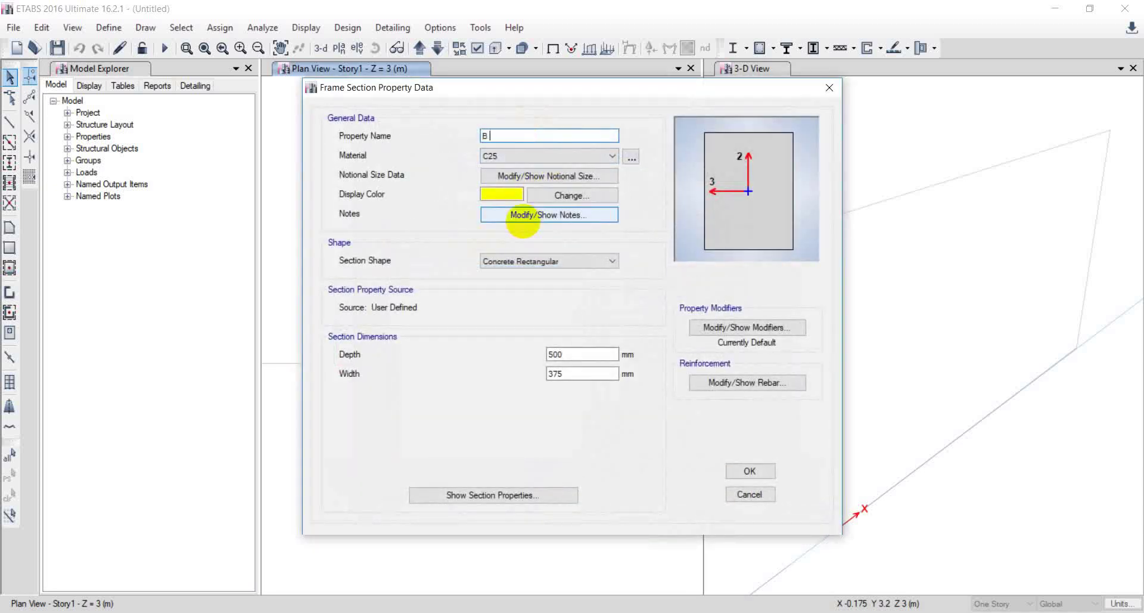
pyautogui.write(' 30 x 30')
pyautogui.doubleClick(550, 354)
pyautogui.write('3')
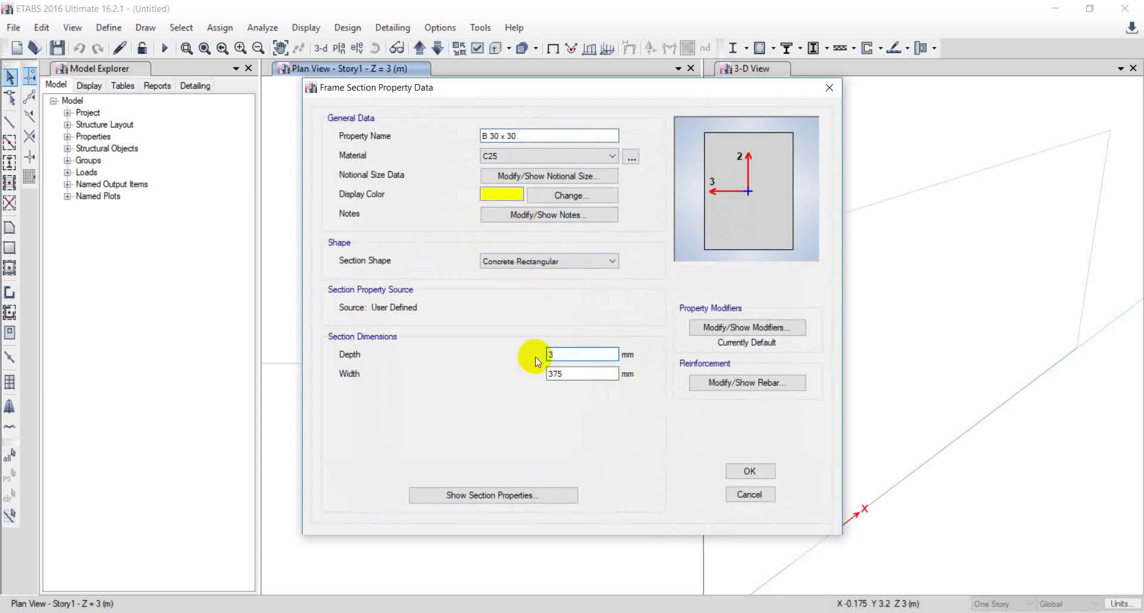
pyautogui.press('Tab')
pyautogui.write('30 x 30')
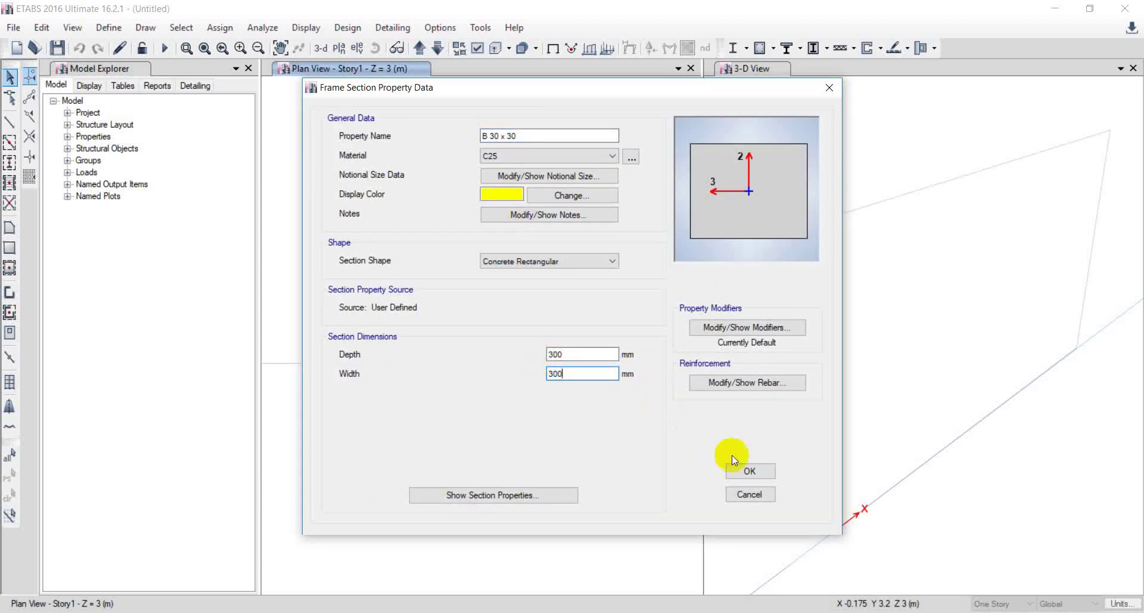
# Accept the B 30 x 30 beam section and redefine the ConcCol section as C 30 x 30 with 300 mm depth and width
pyautogui.click(749, 470)
pyautogui.click(420, 286)
pyautogui.doubleClick(420, 286)
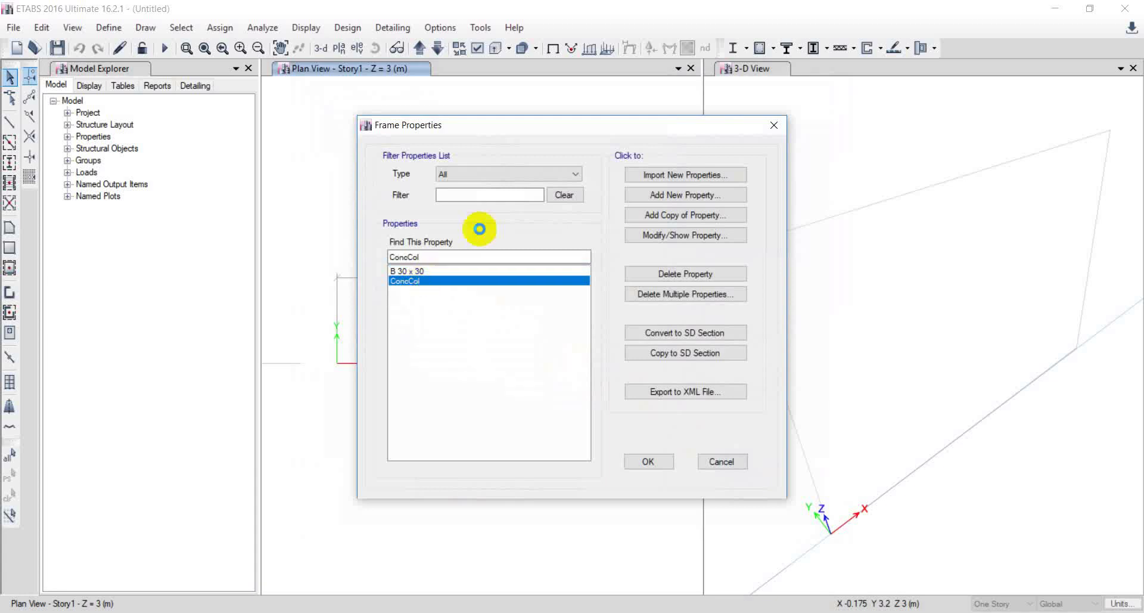
pyautogui.write('C 30 x 30')
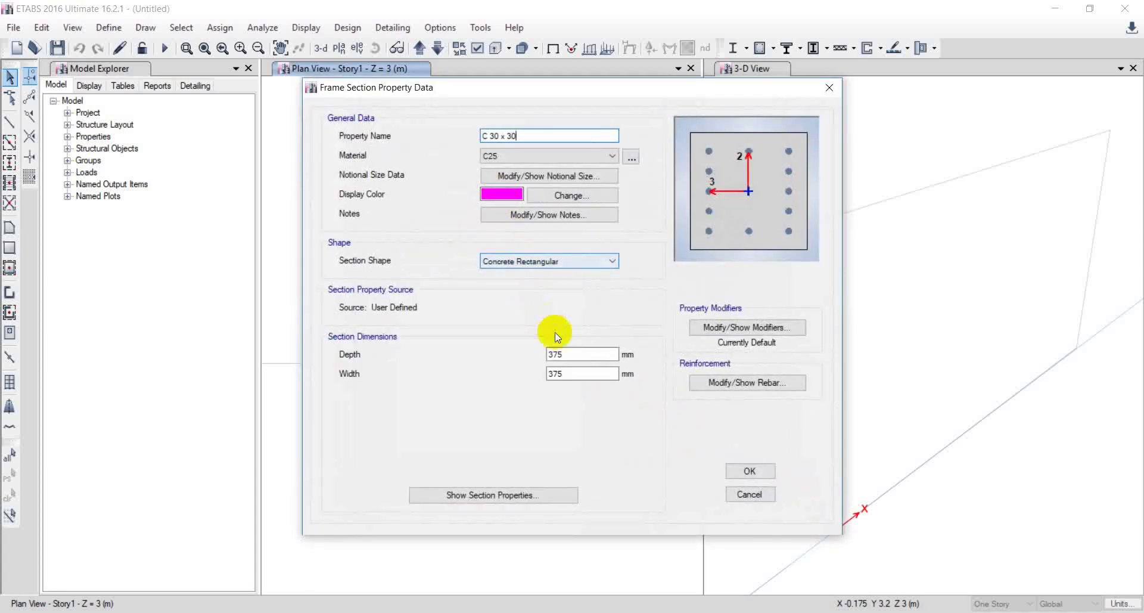
pyautogui.doubleClick(568, 353)
pyautogui.write('300')
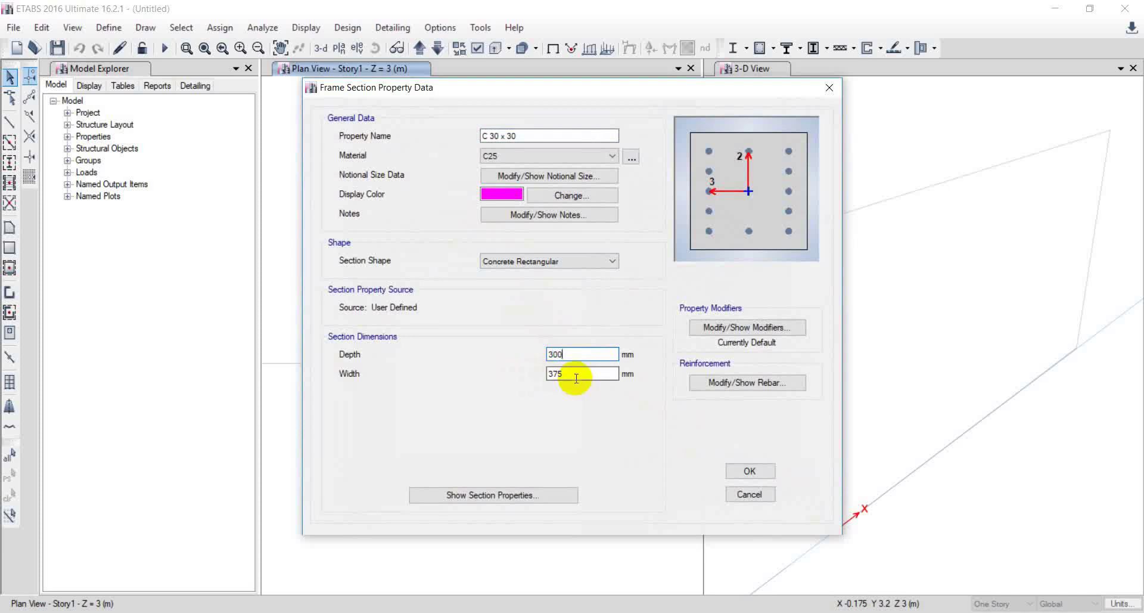
pyautogui.doubleClick(574, 374)
pyautogui.write('300')
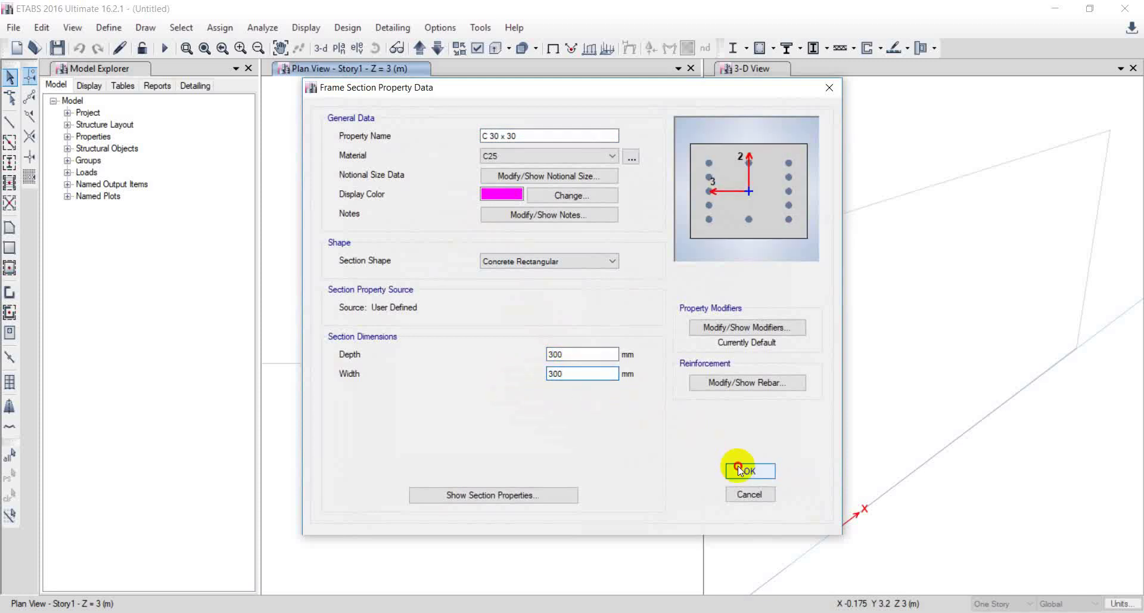
pyautogui.click(739, 469)
pyautogui.click(643, 461)
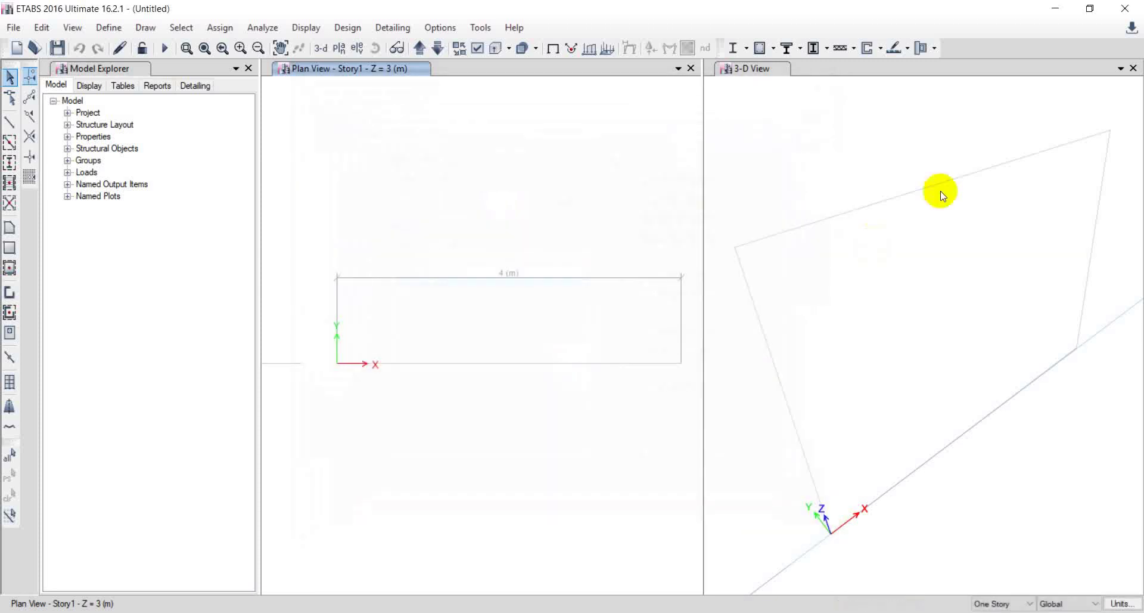
# Close the 3-D view and show the elevation at grid line 1 in the remaining view
pyautogui.click(1133, 68)
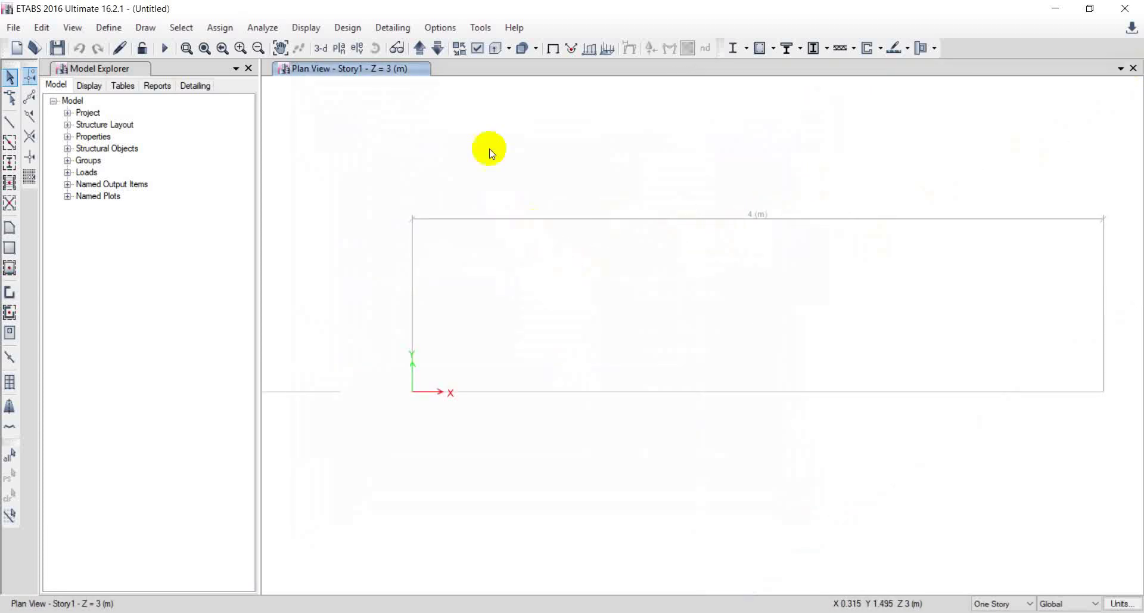
pyautogui.click(357, 50)
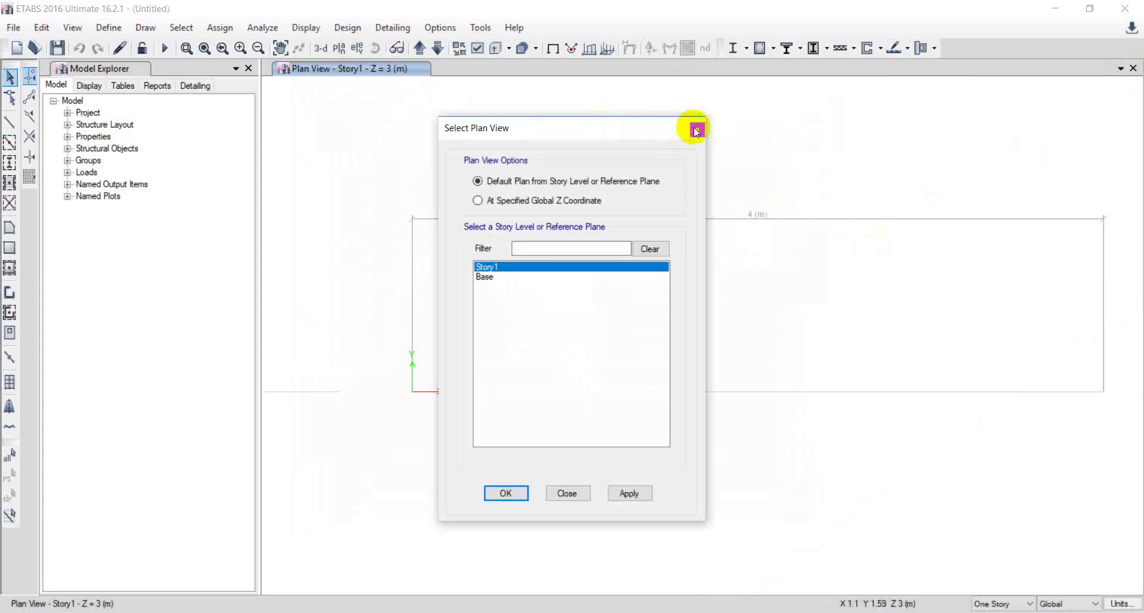
pyautogui.click(695, 128)
pyautogui.click(356, 50)
pyautogui.click(439, 253)
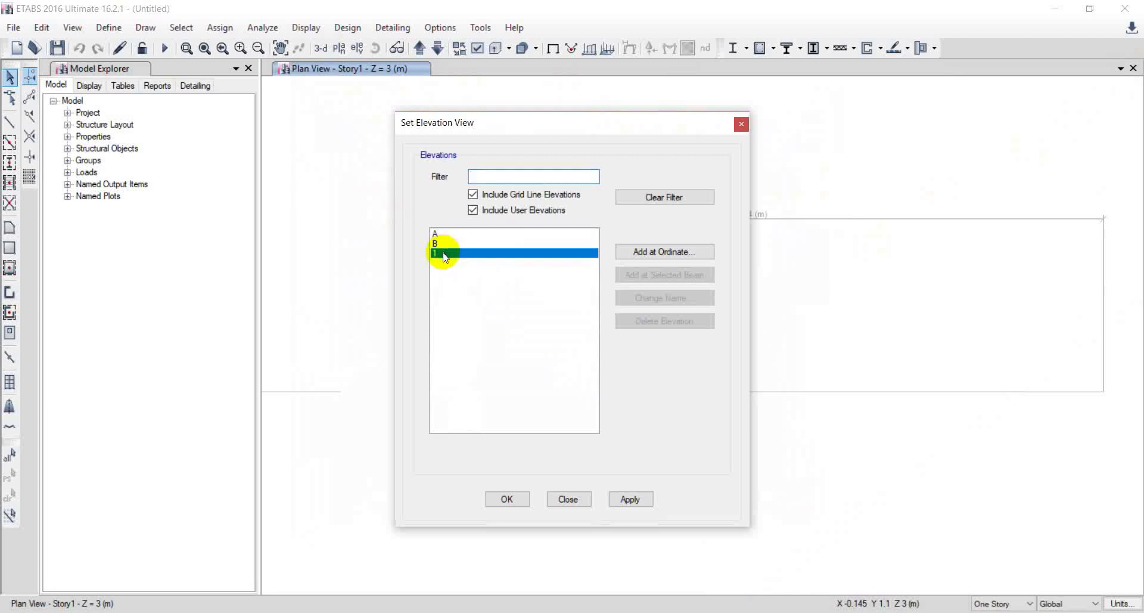
pyautogui.click(513, 504)
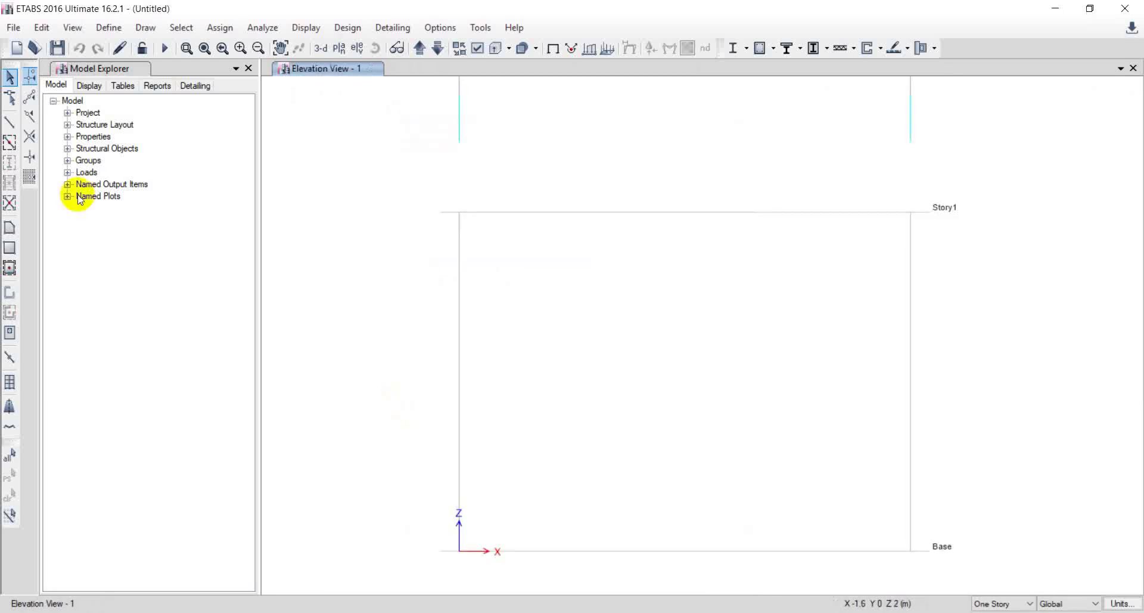
# Draw C 30 x 30 columns on both vertical grid lines between Base and Story1
pyautogui.click(10, 142)
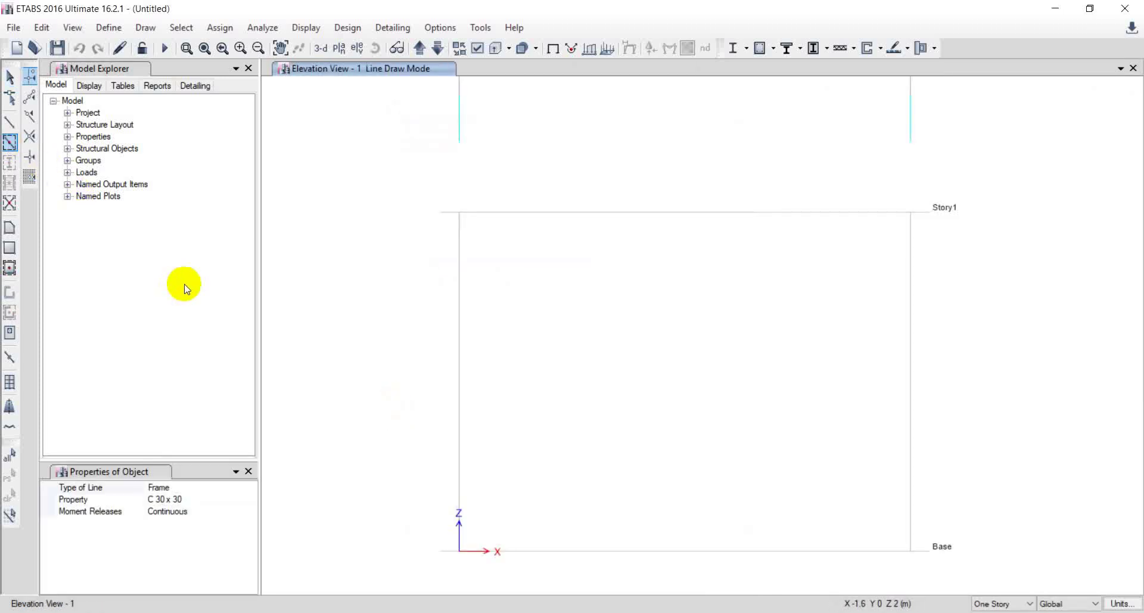
pyautogui.click(460, 340)
pyautogui.click(910, 376)
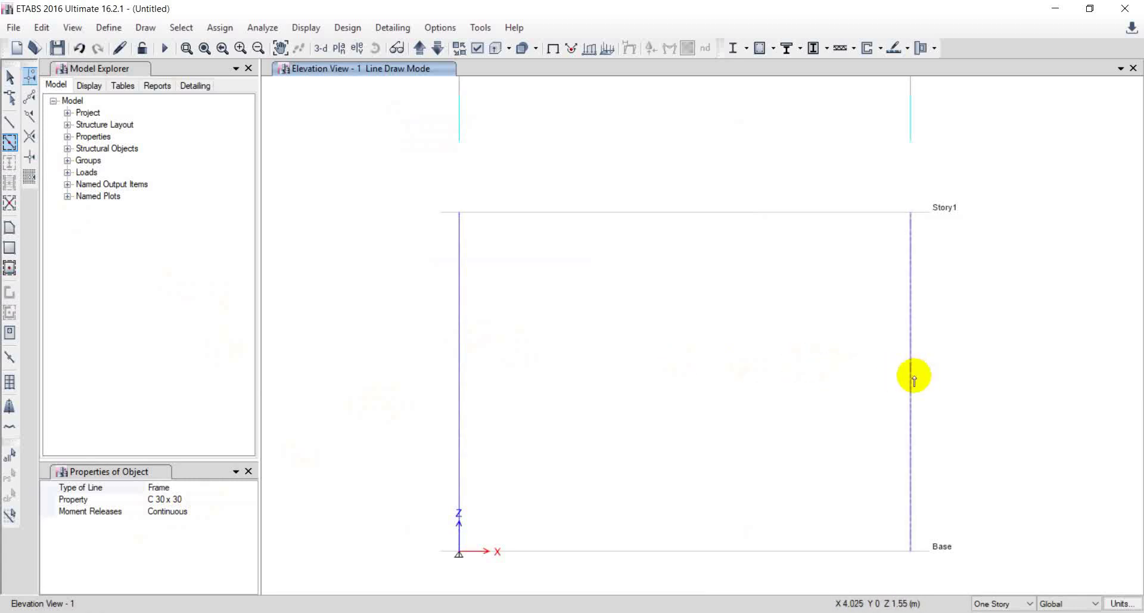
# Draw a B 30 x 30 beam along Story1 between the two columns
pyautogui.click(225, 499)
pyautogui.click(252, 499)
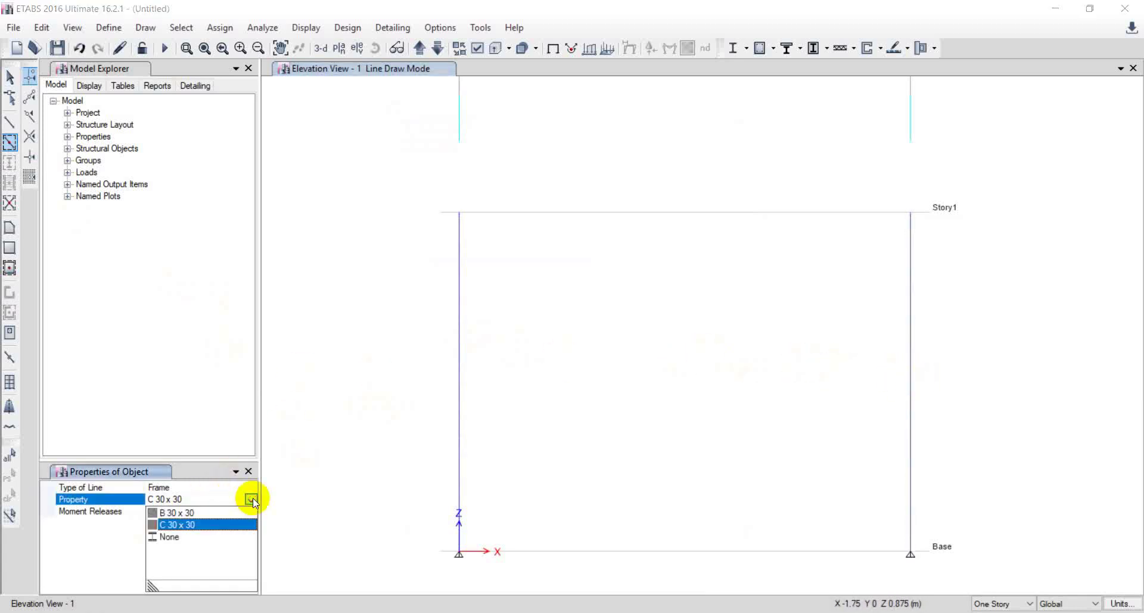
pyautogui.click(219, 513)
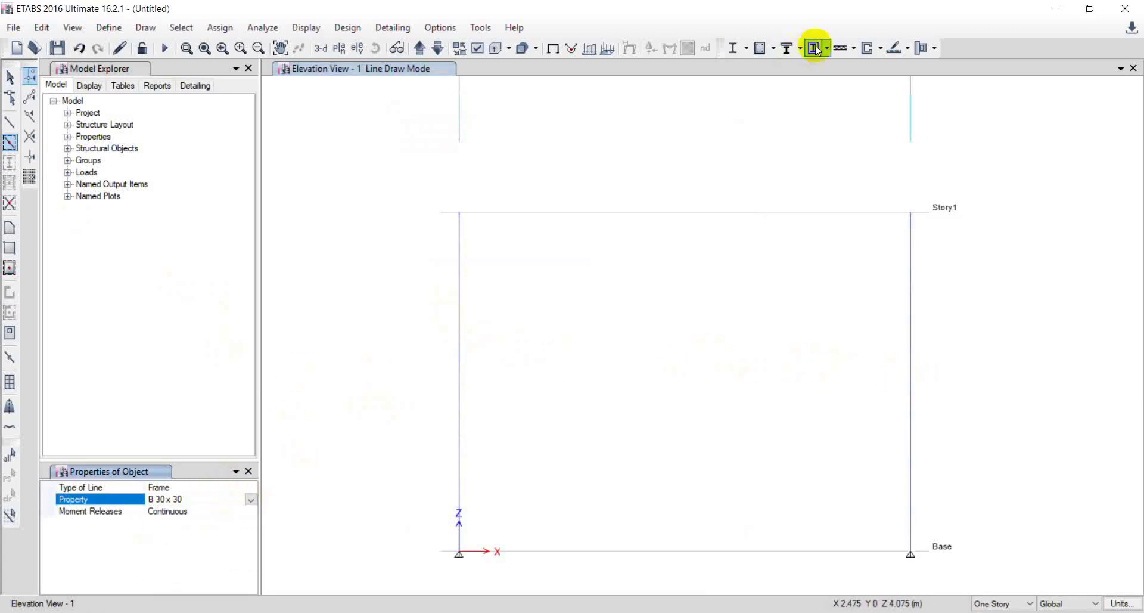
pyautogui.click(644, 213)
pyautogui.press('Escape')
# Assign fixed restraints to both base joints and hide the grid system
pyautogui.moveTo(411, 533)
pyautogui.mouseDown()
pyautogui.moveTo(444, 549)
pyautogui.moveTo(999, 597)
pyautogui.mouseUp()
pyautogui.click(220, 28)
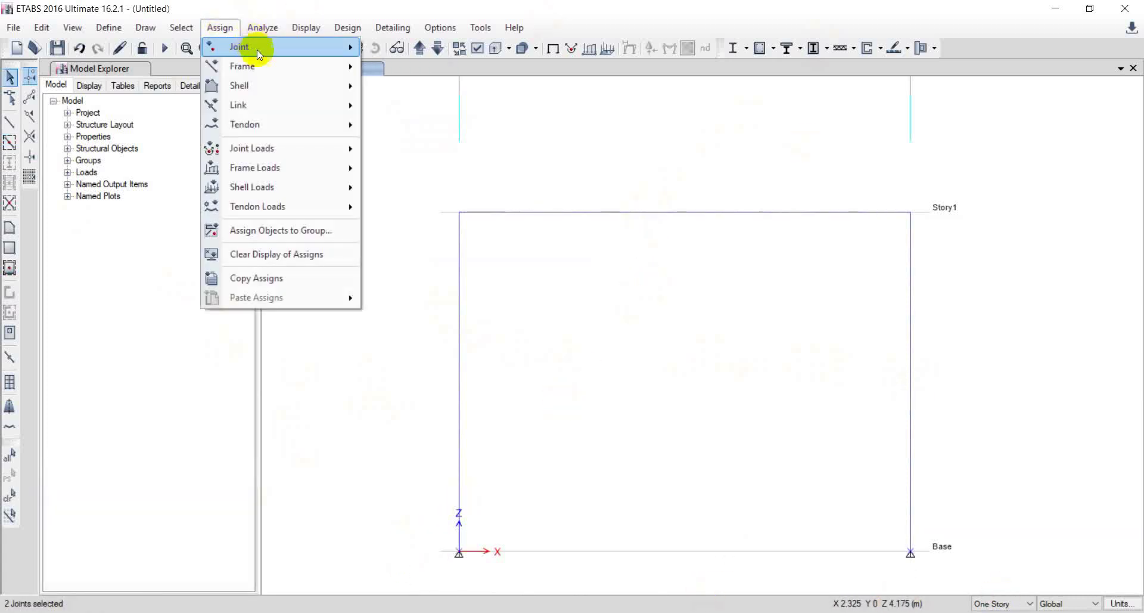
pyautogui.moveTo(258, 47)
pyautogui.click(510, 45)
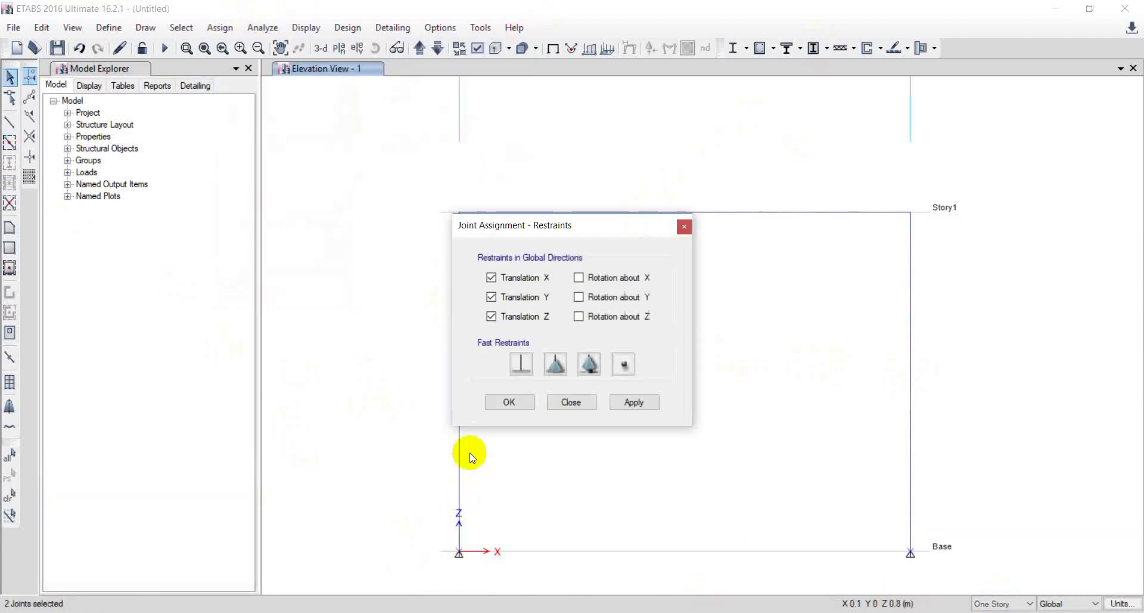
pyautogui.click(511, 409)
pyautogui.rightClick(389, 155)
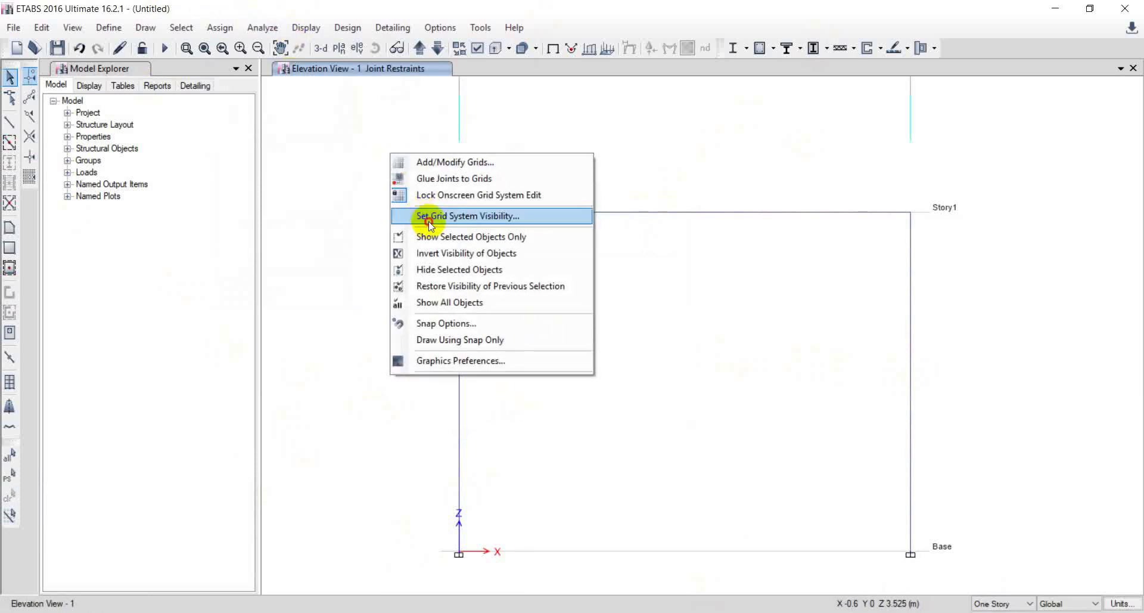
pyautogui.click(428, 217)
# Set the self weight multiplier of the Dead load pattern to 0
pyautogui.click(109, 28)
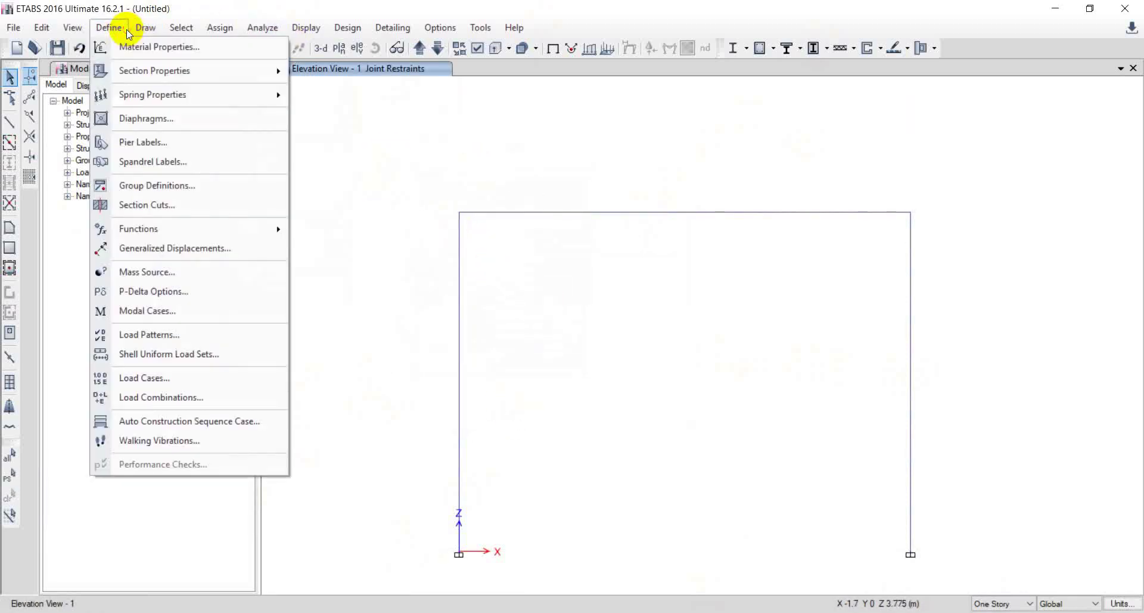
pyautogui.click(183, 334)
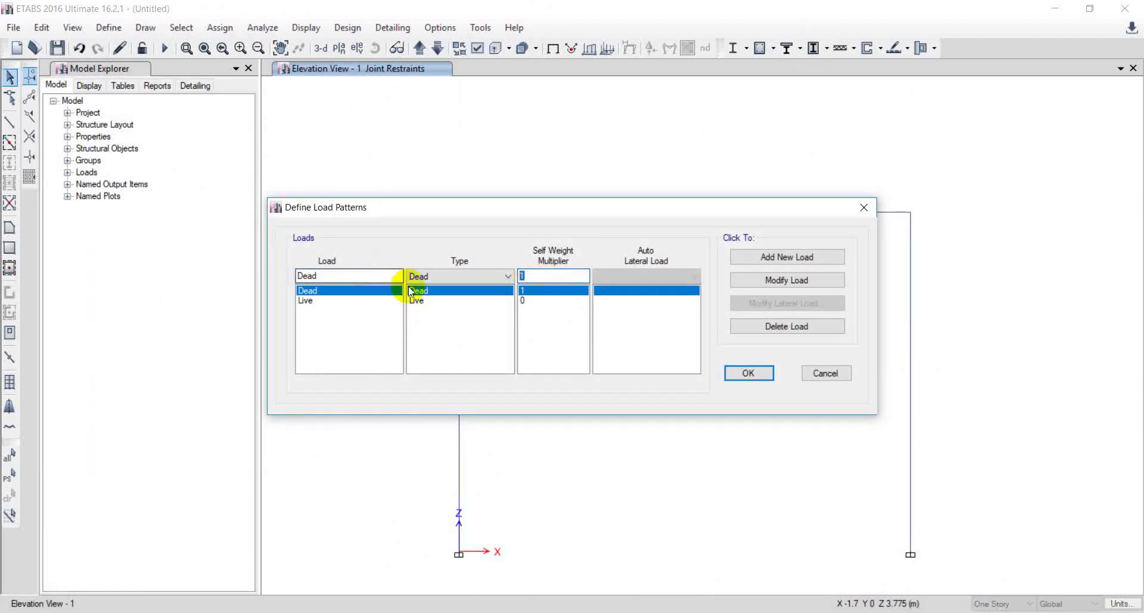
pyautogui.write('0')
pyautogui.click(753, 281)
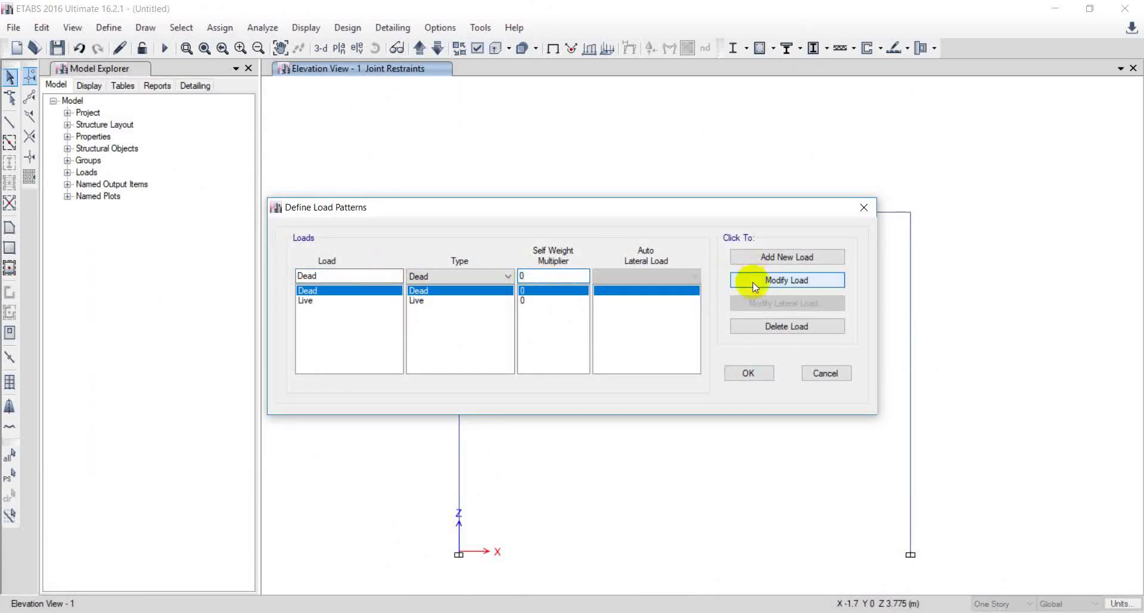
pyautogui.click(752, 370)
# Assign a uniform 40 kN/m gravity load to the Story1 beam in the Dead load pattern
pyautogui.click(759, 210)
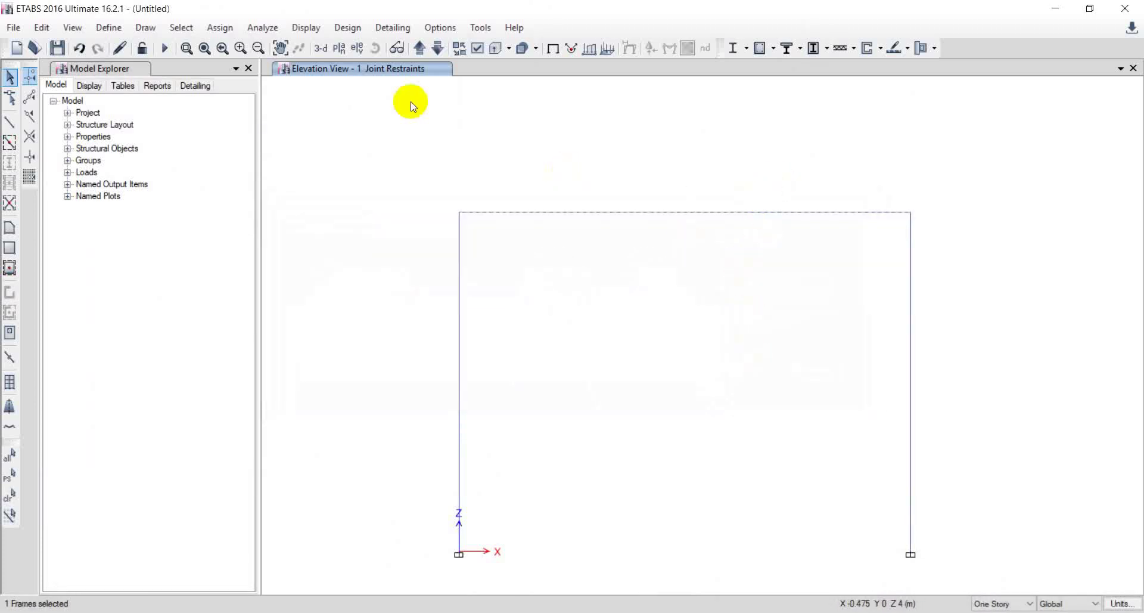
pyautogui.click(213, 29)
pyautogui.moveTo(267, 78)
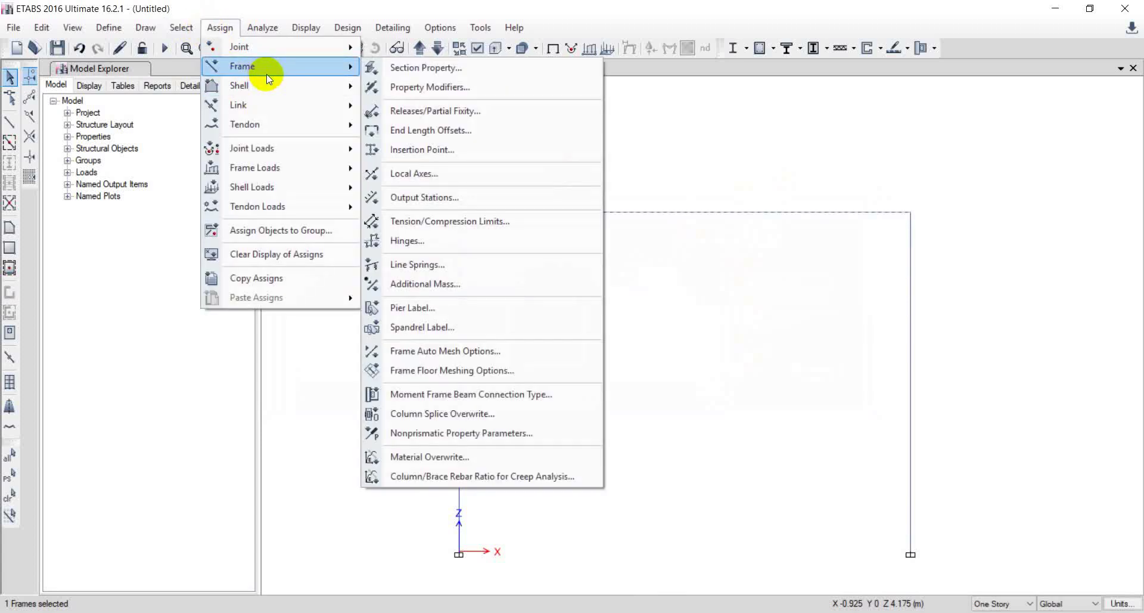
pyautogui.moveTo(291, 165)
pyautogui.click(406, 187)
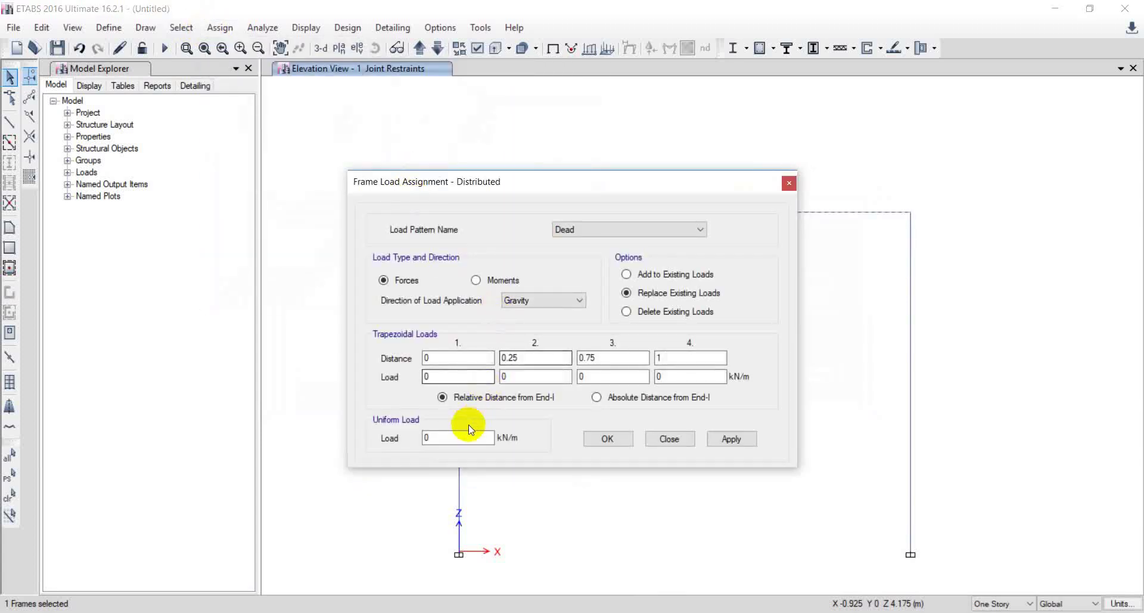
pyautogui.doubleClick(426, 438)
pyautogui.write('40')
pyautogui.click(604, 439)
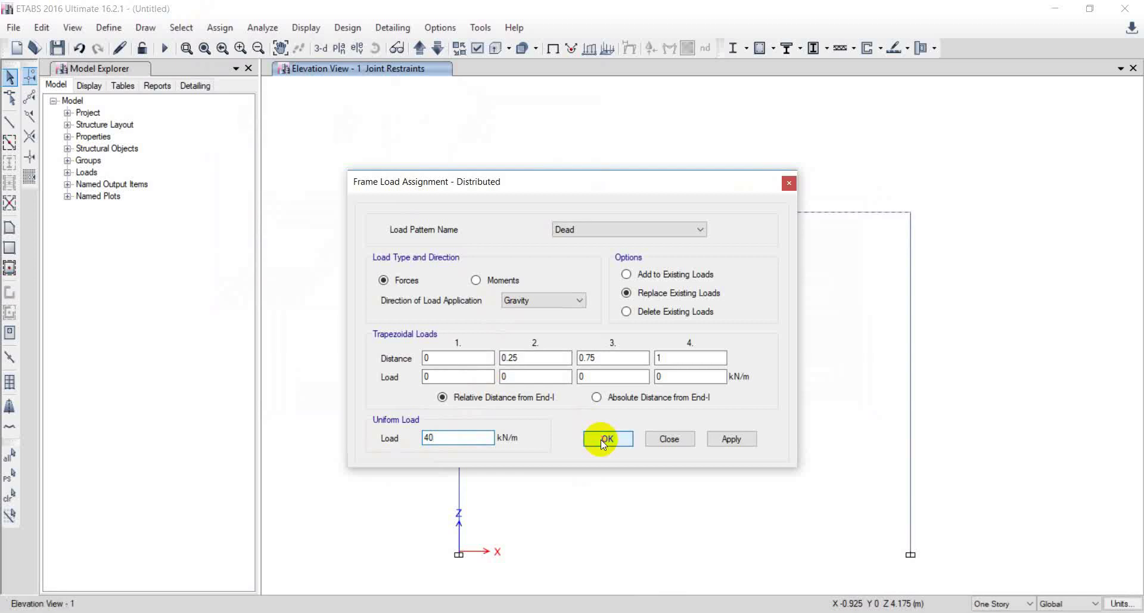
# Save the model as in5 in the Documents folder, replacing the existing file
pyautogui.hotkey('ctrl', 's')
pyautogui.write('i')
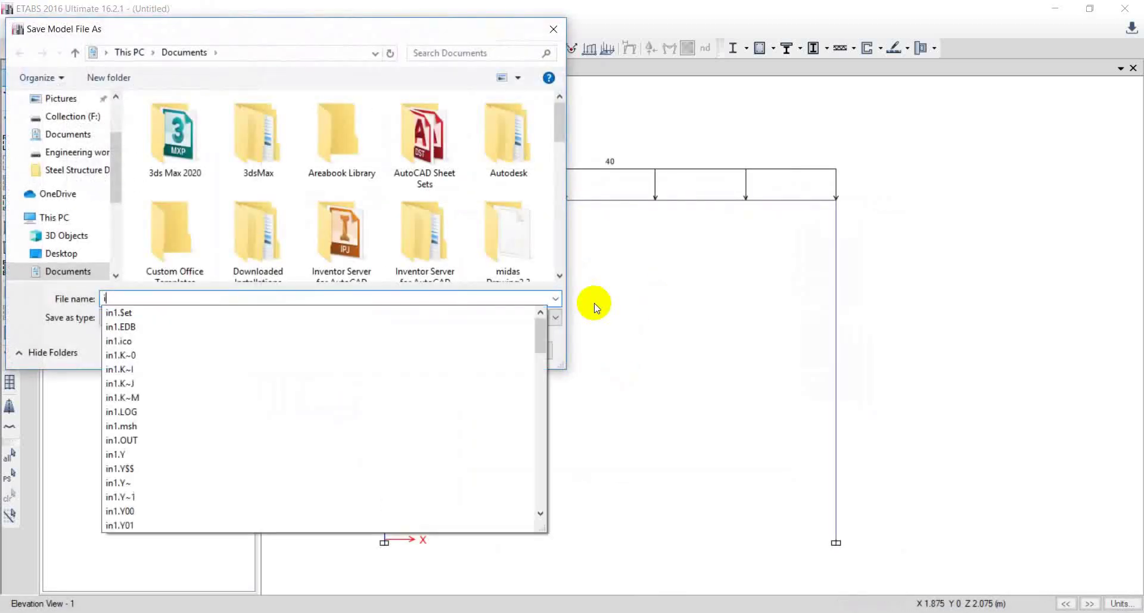
pyautogui.write('n5')
pyautogui.press('Return')
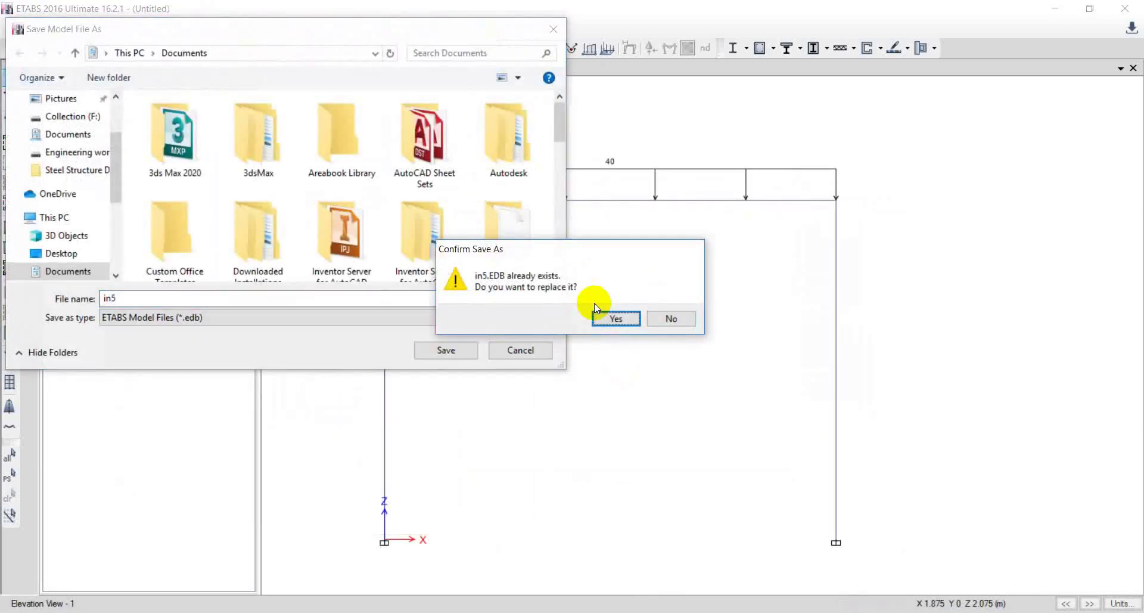
pyautogui.click(595, 310)
# Run the analysis and display the tabulated Dead case reactions Fx, Fz and My
pyautogui.click(164, 49)
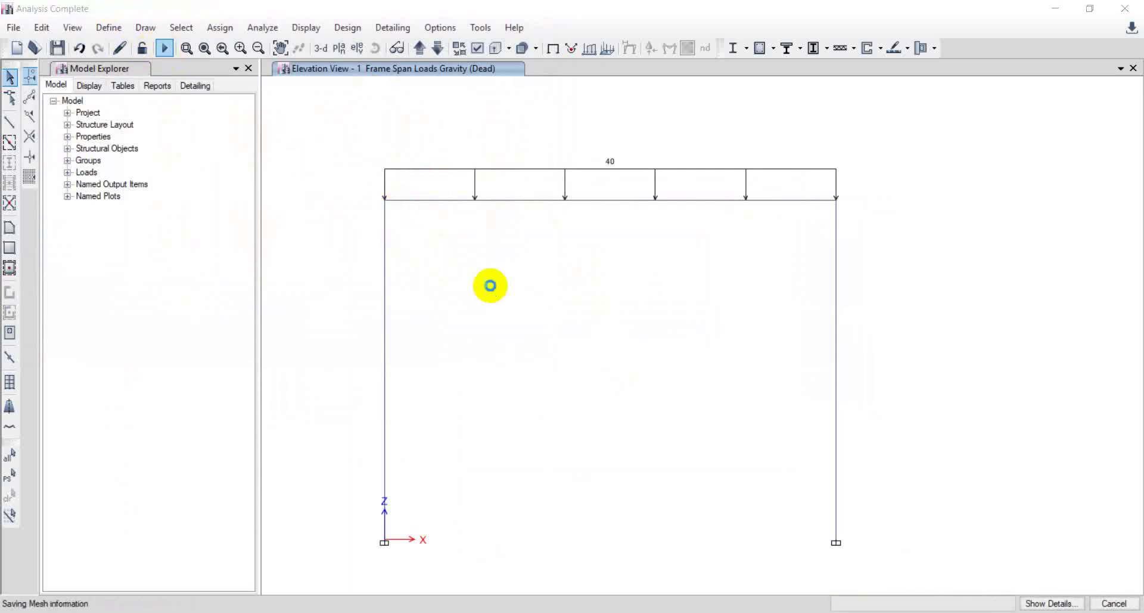
pyautogui.click(652, 48)
pyautogui.click(481, 319)
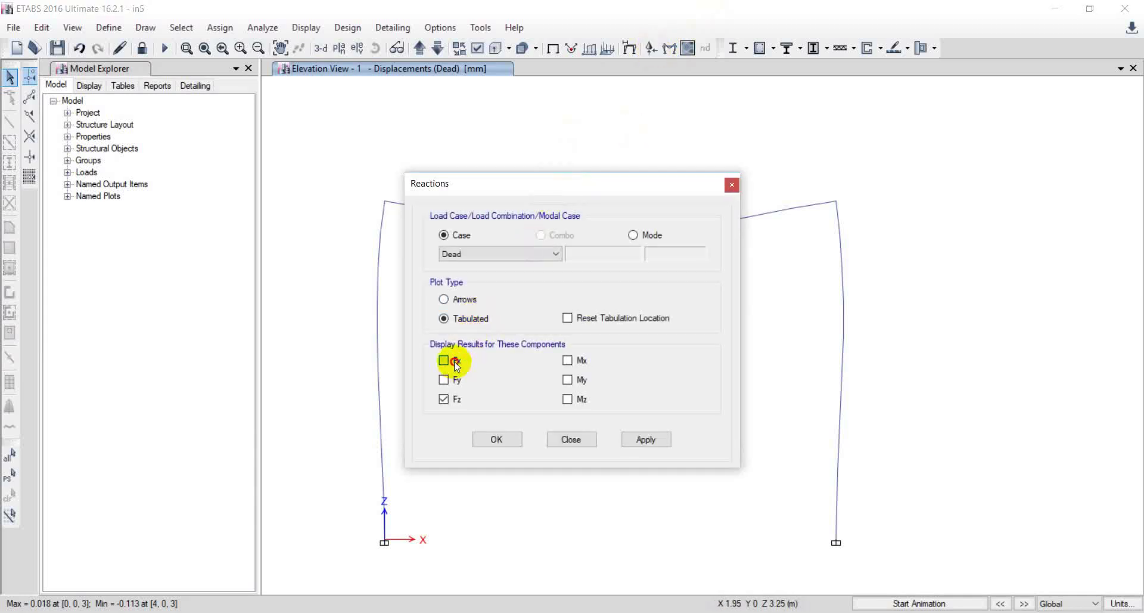
pyautogui.click(568, 360)
pyautogui.click(496, 439)
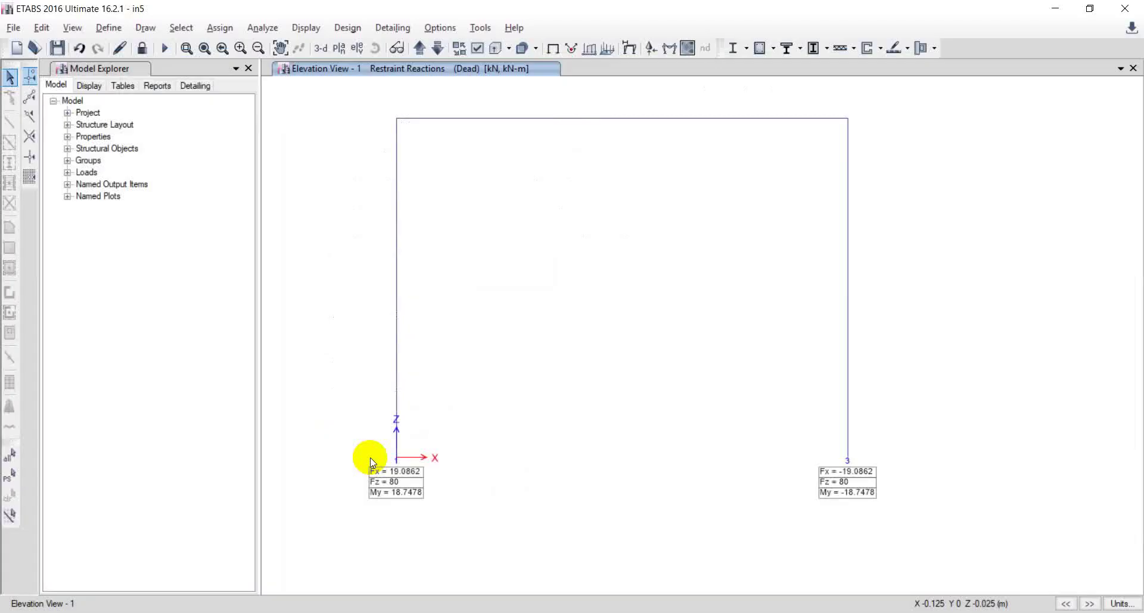
# Switch to the Word document to compare its hand-calculated reactions, and return to ETABS
pyautogui.hotkey('alt', 'Tab')
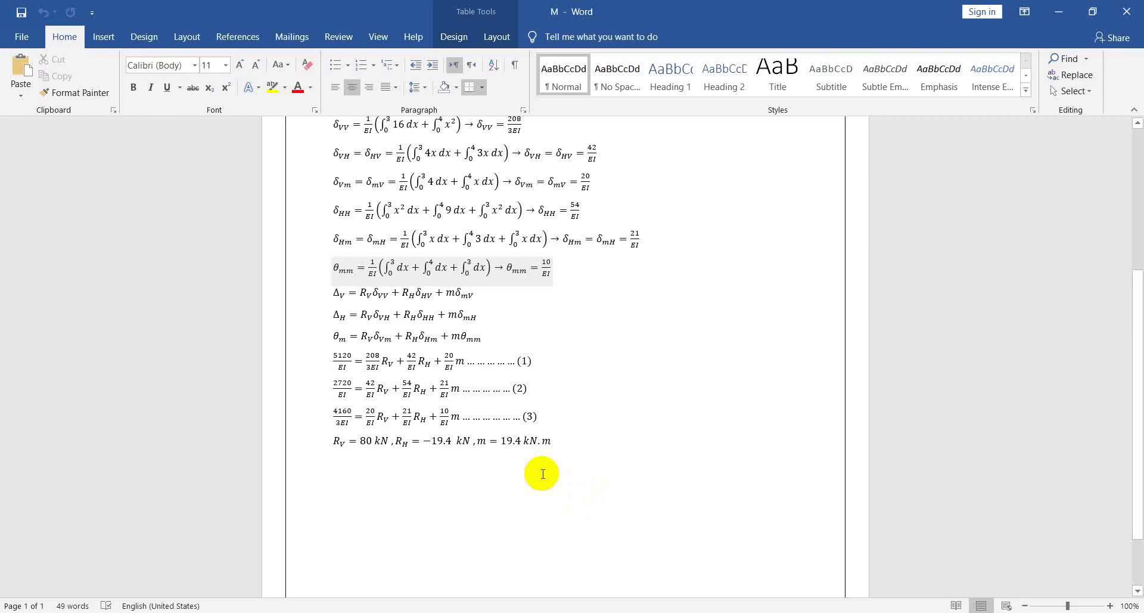
pyautogui.hotkey('alt', 'Tab')
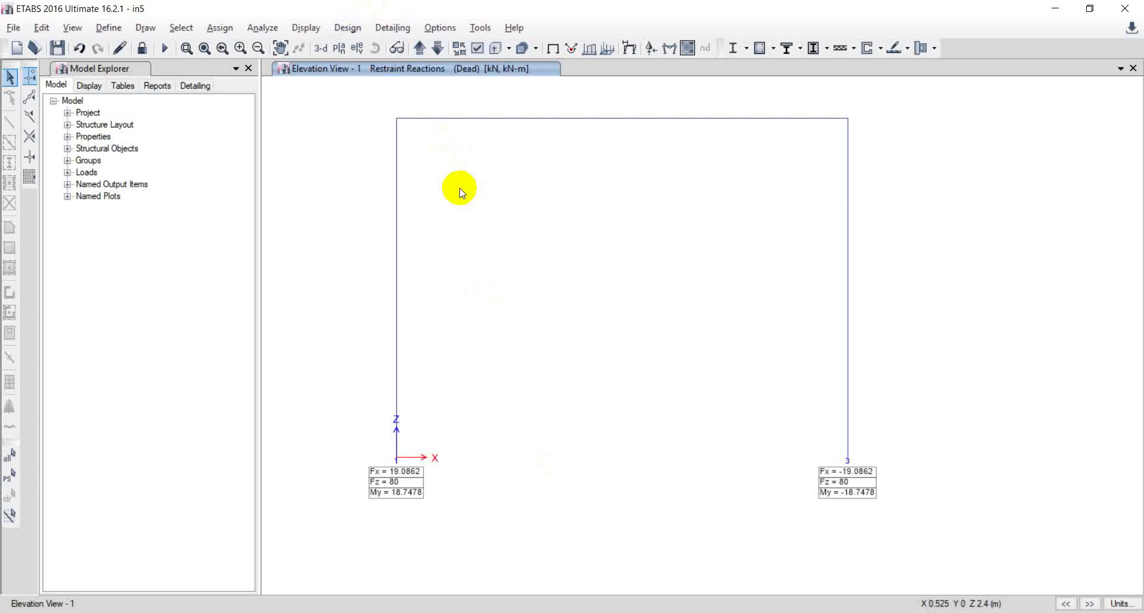
# Unlock the model, discarding the analysis results, and remove all restraints from the right column's base joint
pyautogui.click(142, 47)
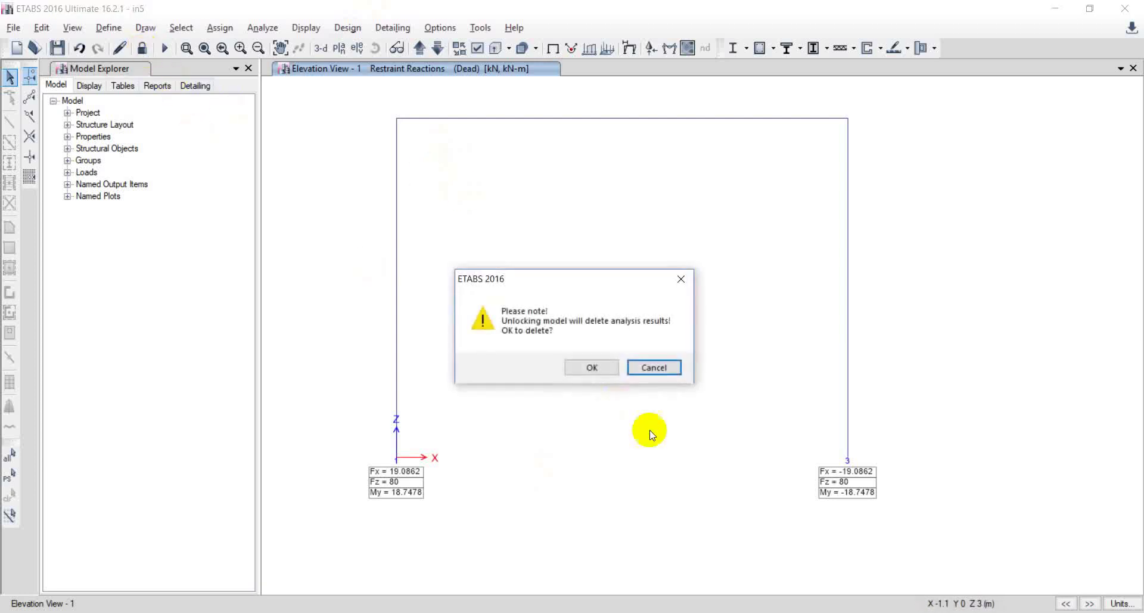
pyautogui.click(582, 366)
pyautogui.click(848, 459)
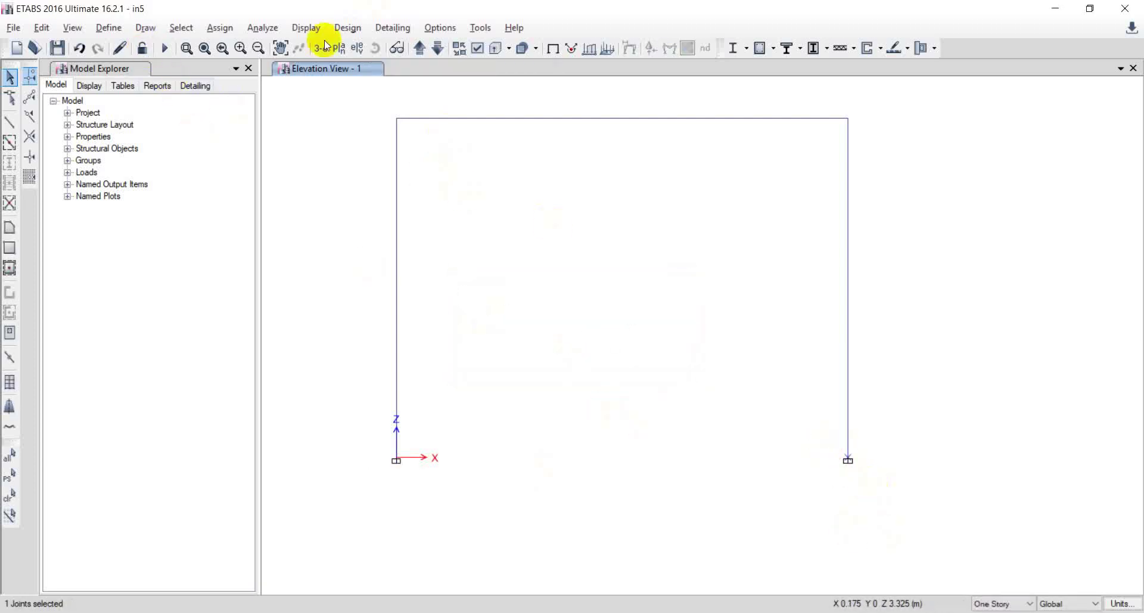
pyautogui.click(220, 27)
pyautogui.moveTo(345, 47)
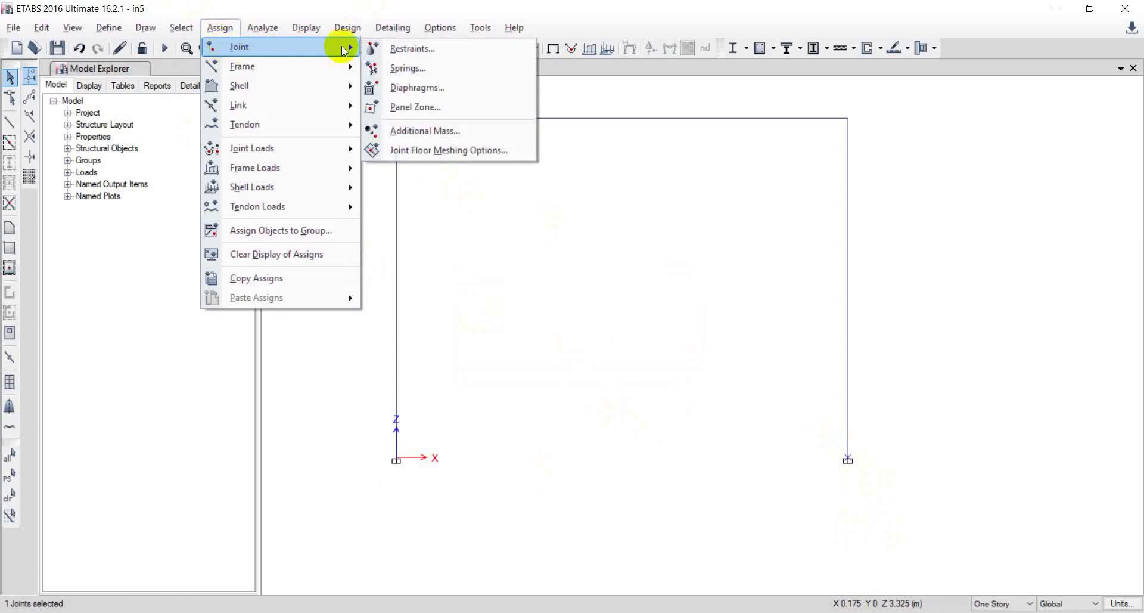
pyautogui.click(455, 48)
pyautogui.click(625, 364)
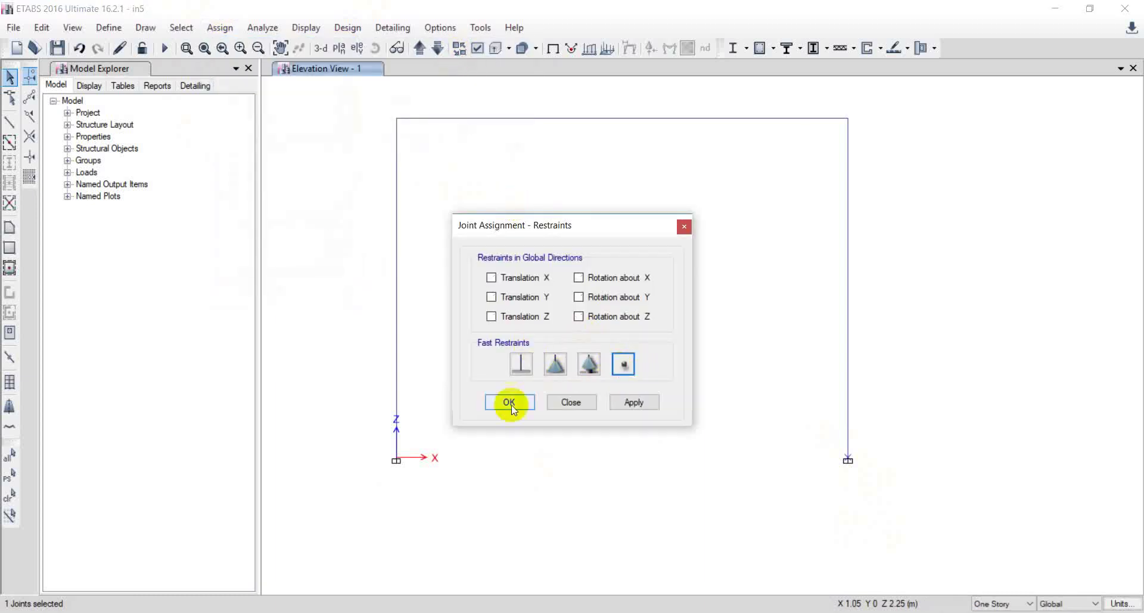
pyautogui.click(509, 402)
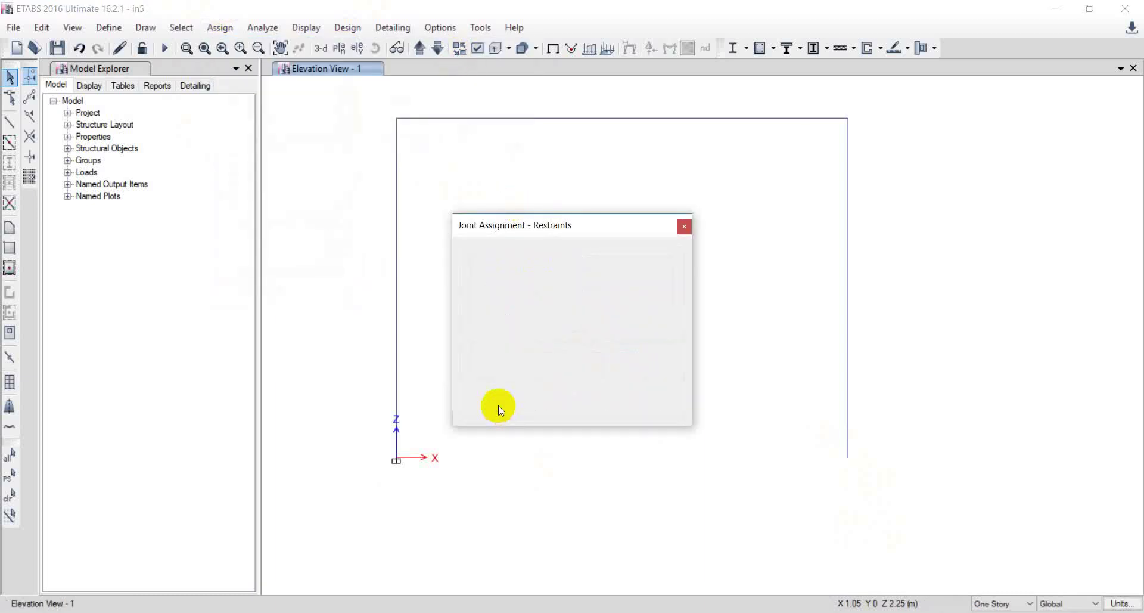
# Run the analysis and display the Dead case point displacements at the unrestrained base joint of the right column
pyautogui.click(165, 47)
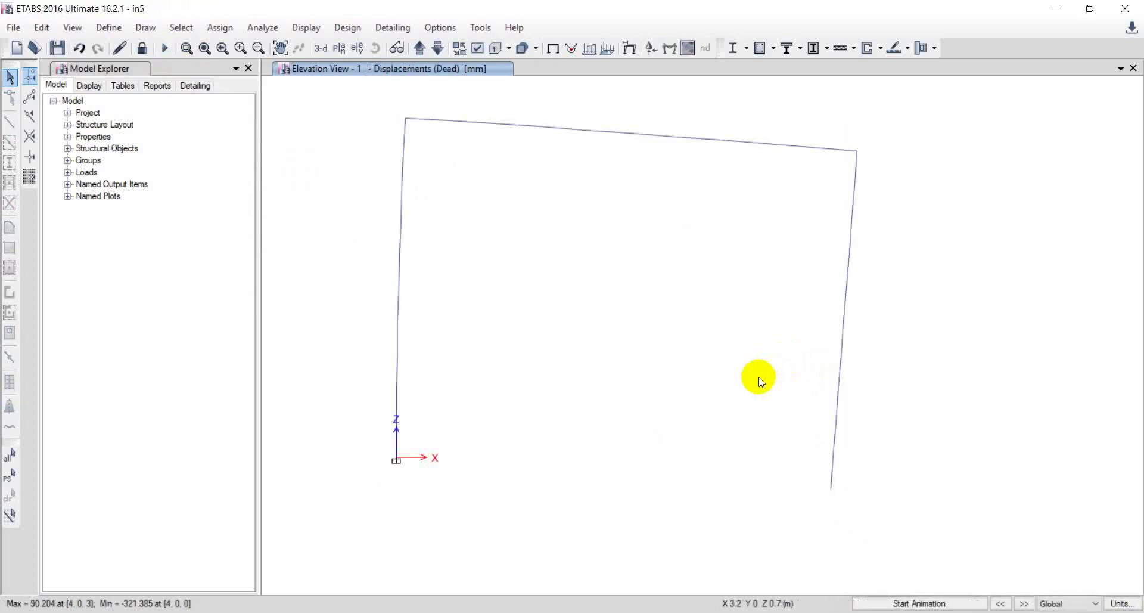
pyautogui.moveTo(761, 381); pyautogui.dragTo(661, 314, button='middle')
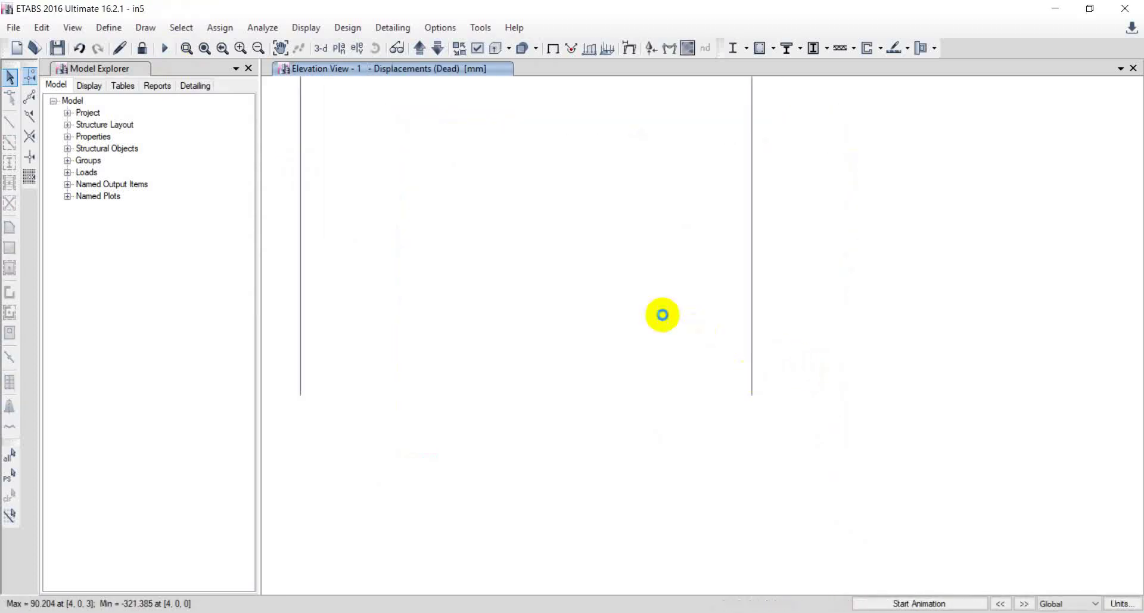
pyautogui.rightClick(735, 424)
pyautogui.rightClick(735, 424)
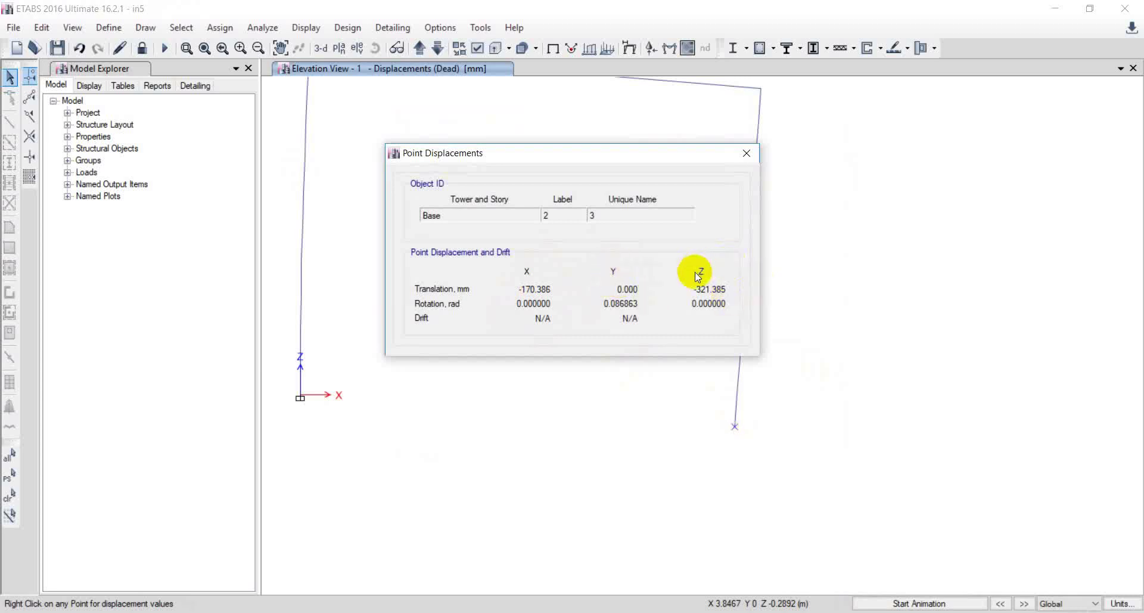
# Compare the joint's translations and rotation with the hand-calculated deflections in the Word document, and close the displacement readout in ETABS
pyautogui.hotkey('alt', 'Tab')
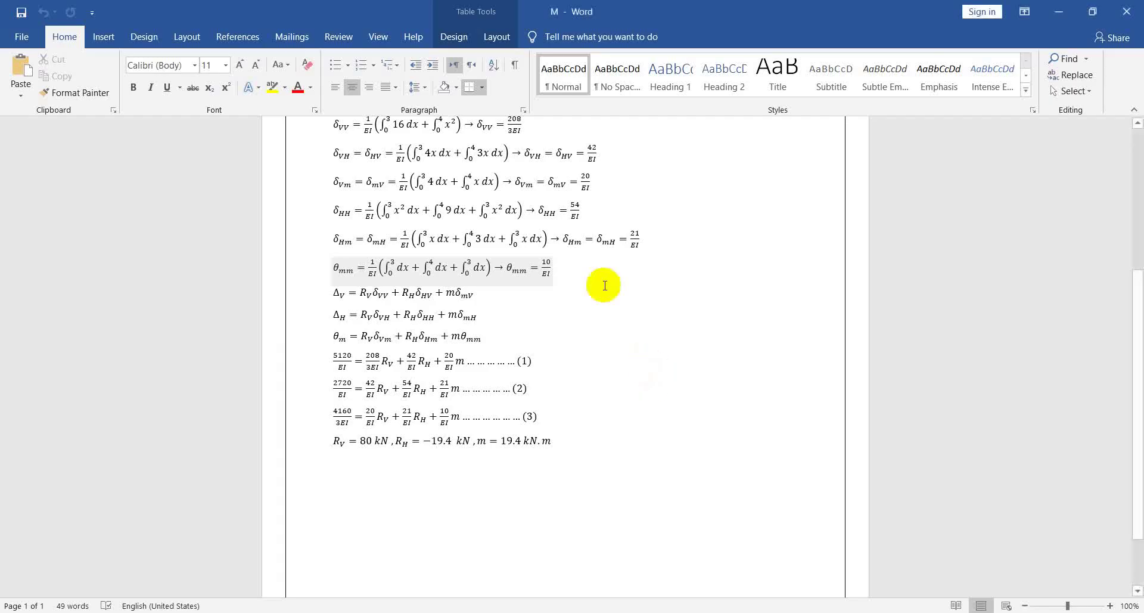
pyautogui.scroll(6, 603, 285)
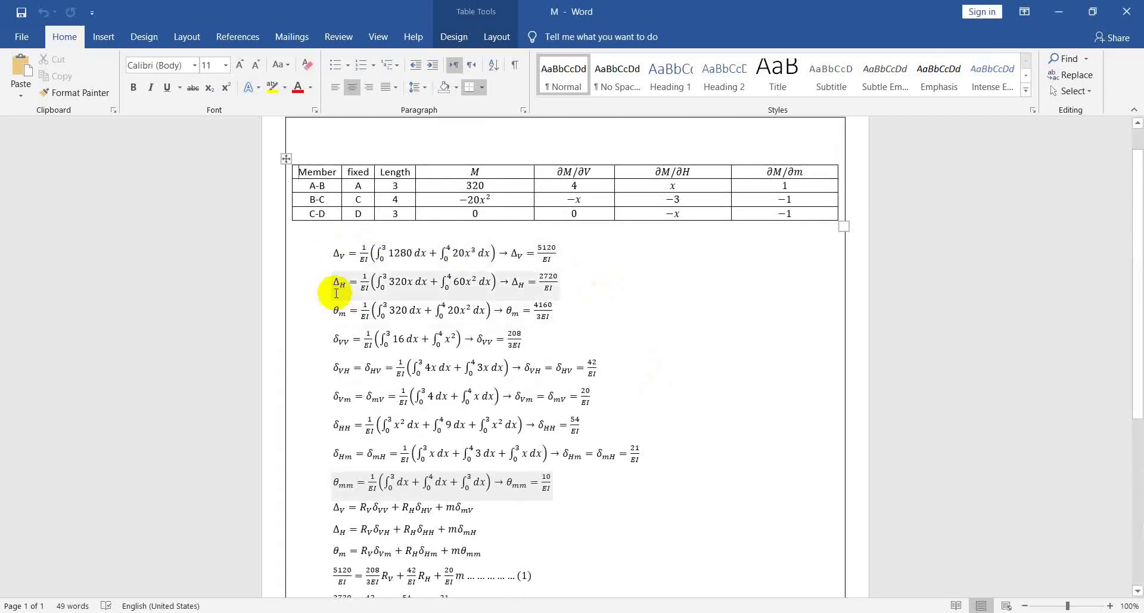
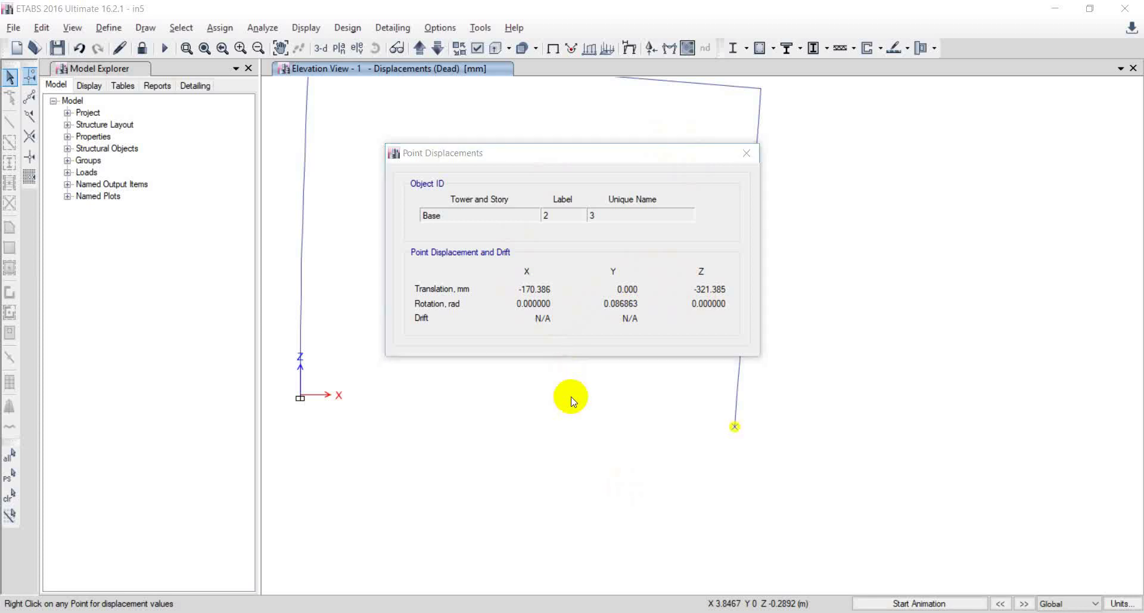
pyautogui.hotkey('alt', 'Tab')
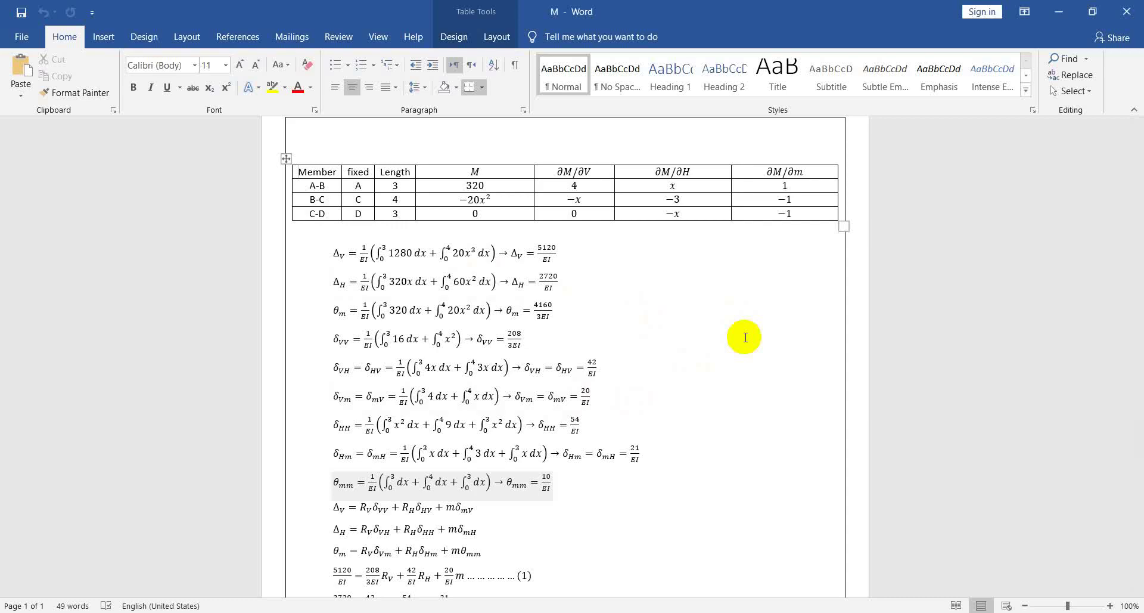
pyautogui.hotkey('alt', 'Tab')
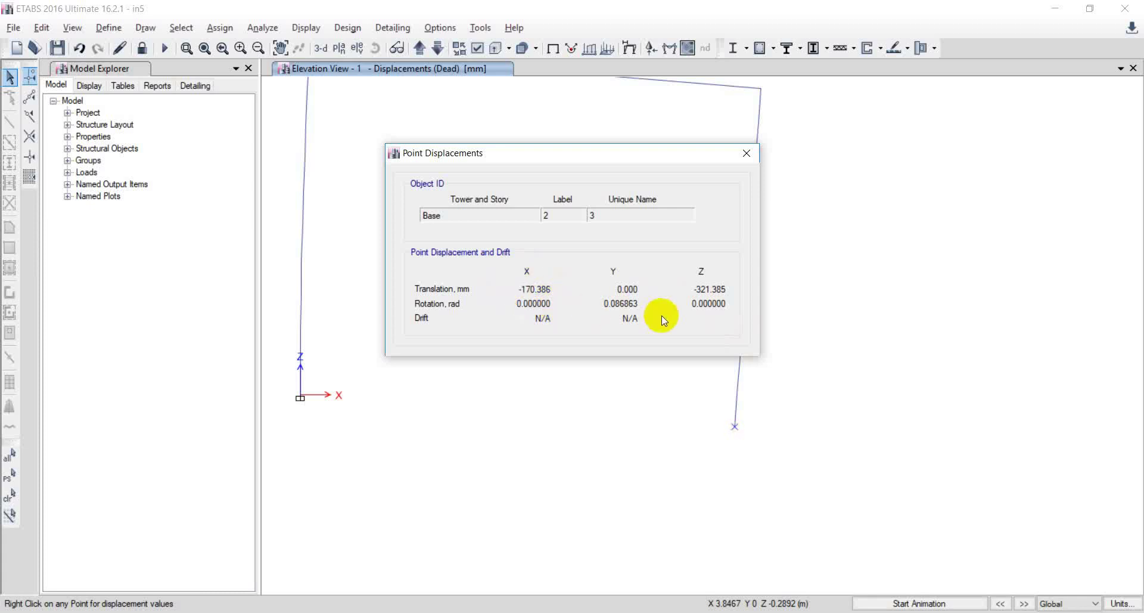
pyautogui.hotkey('alt', 'Tab')
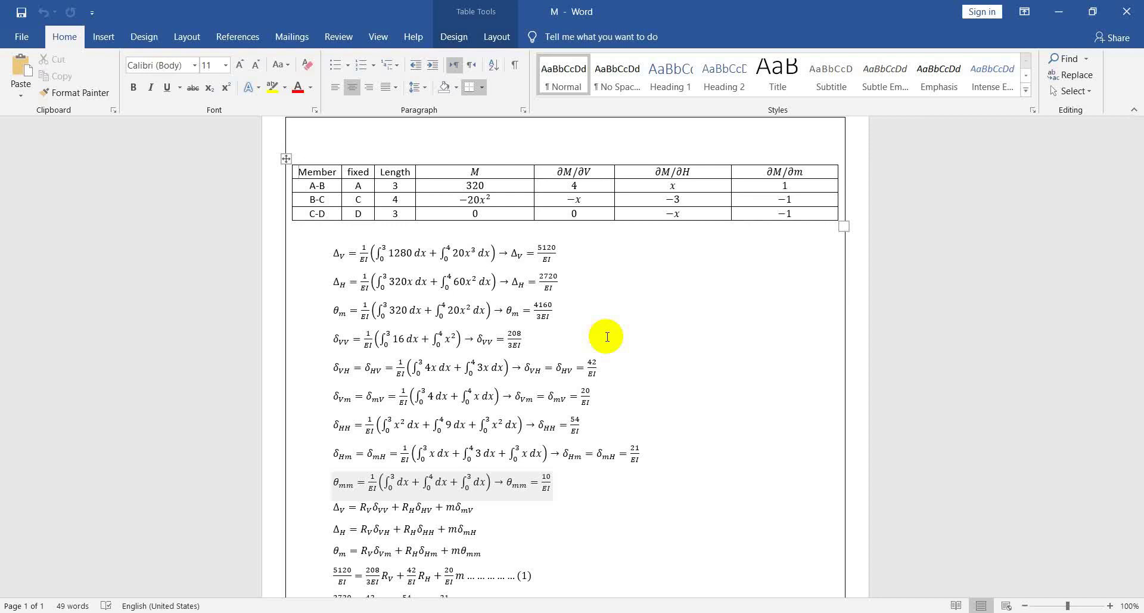
pyautogui.hotkey('alt', 'Tab')
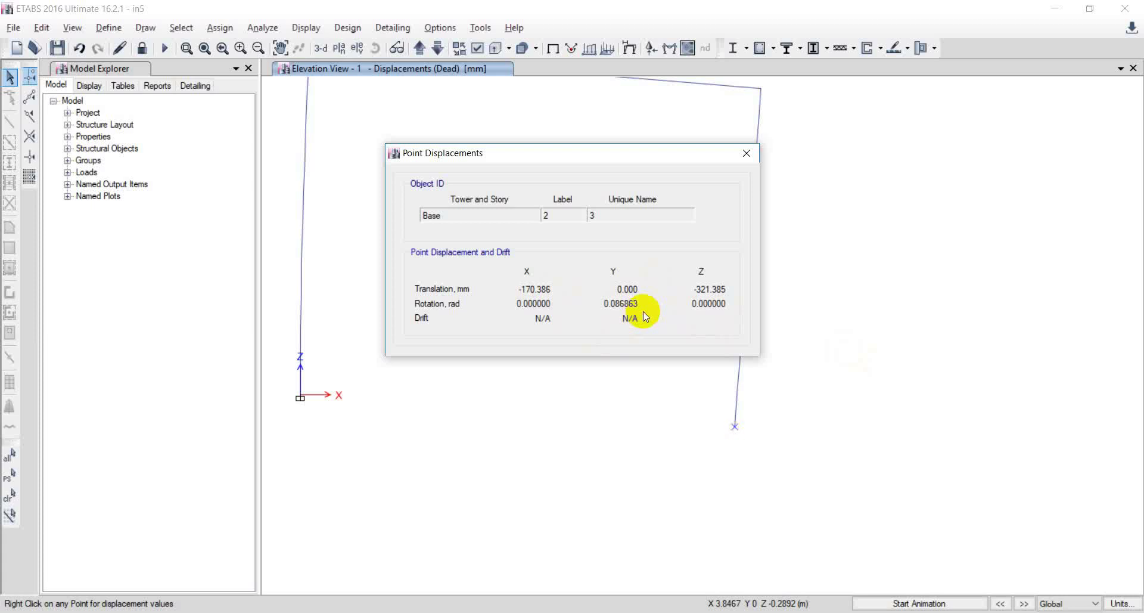
pyautogui.click(747, 154)
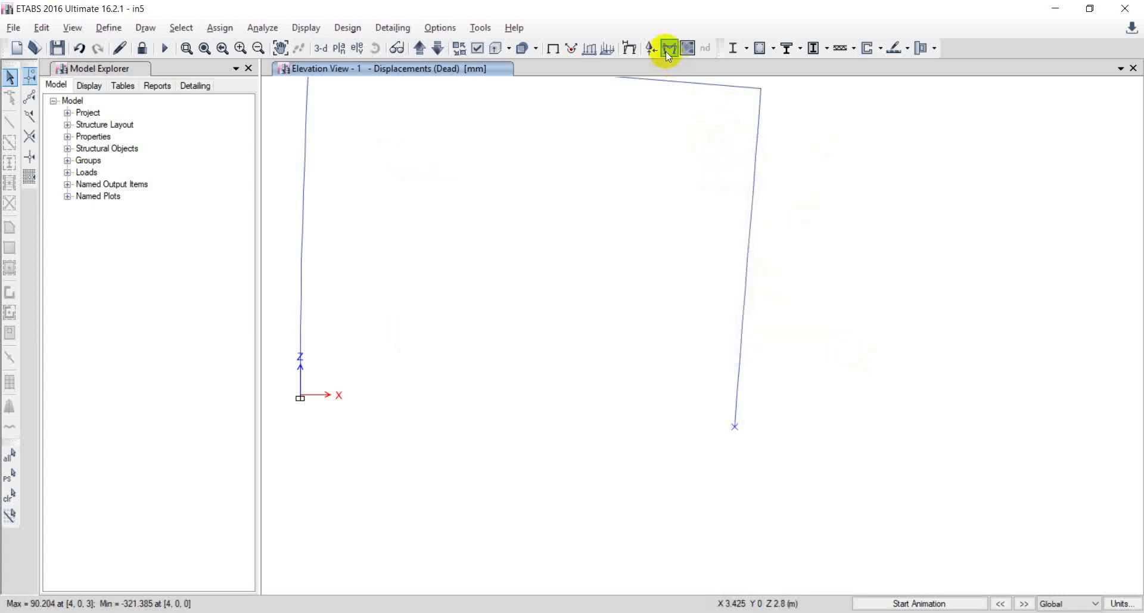
# Display the filled Moment 3-3 diagram for the Dead case and examine the moments where the beam meets the left column
pyautogui.click(667, 49)
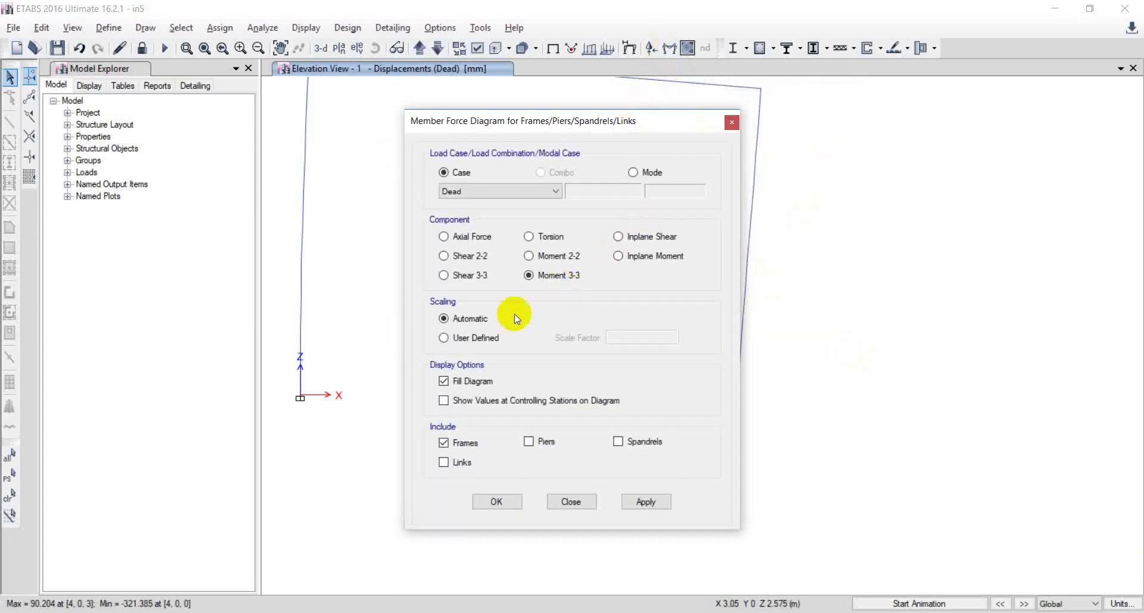
pyautogui.click(507, 499)
pyautogui.scroll(-2, 536, 308)
pyautogui.moveTo(524, 274); pyautogui.dragTo(521, 325, button='middle')
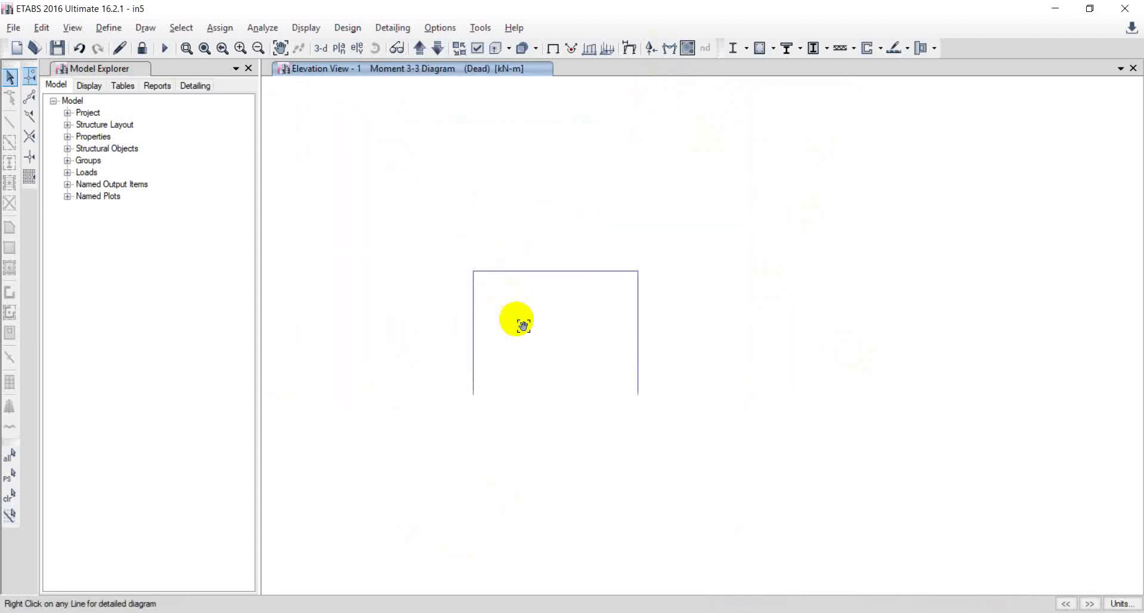
pyautogui.scroll(3, 472, 258)
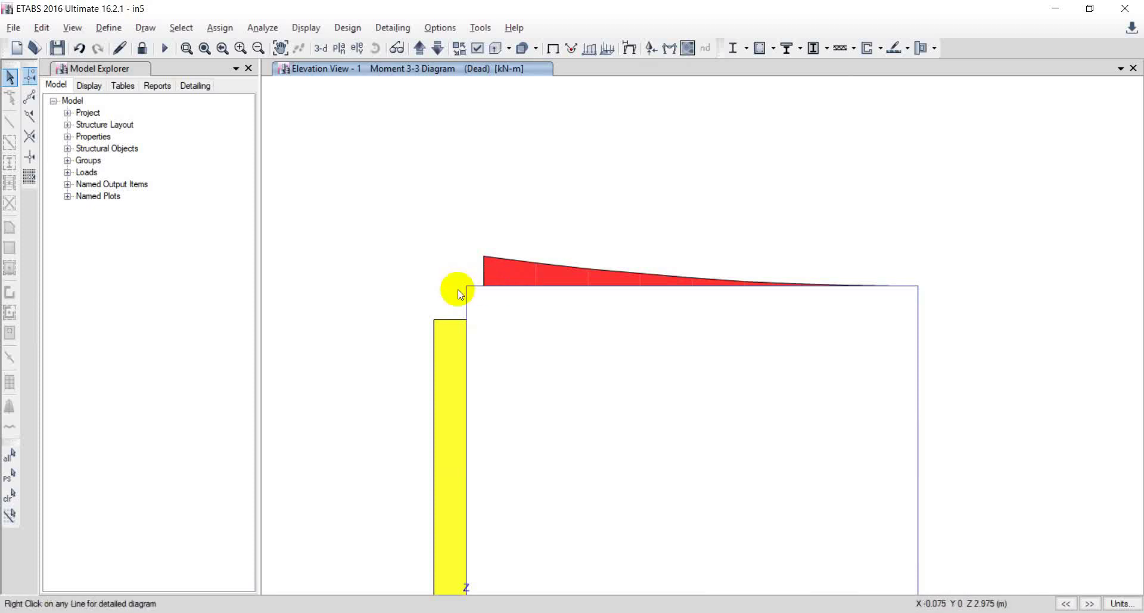
pyautogui.moveTo(489, 289)
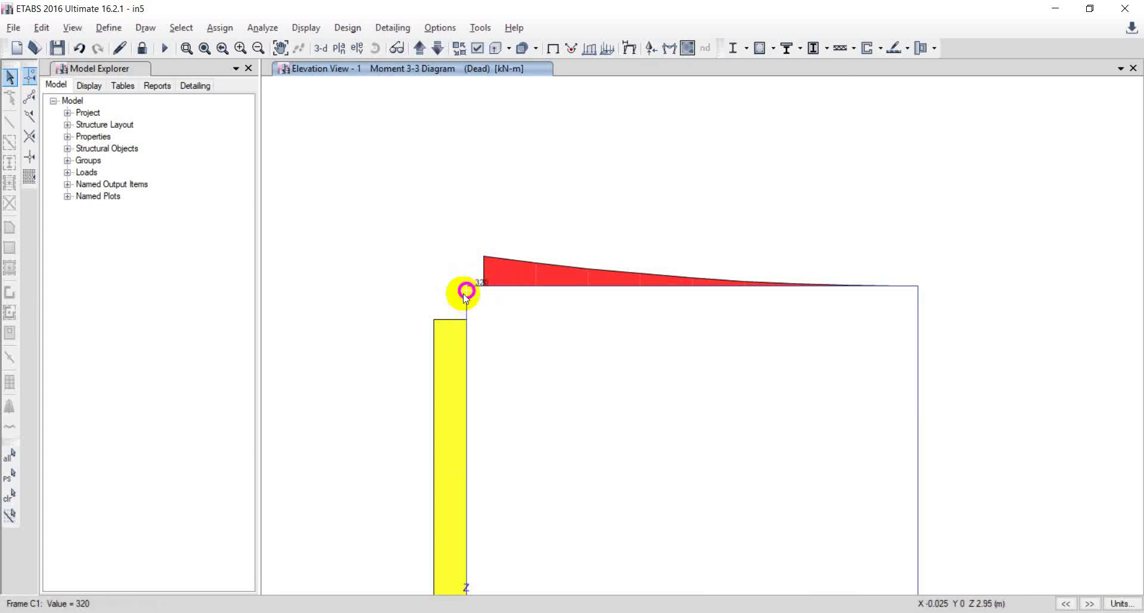
pyautogui.moveTo(465, 315)
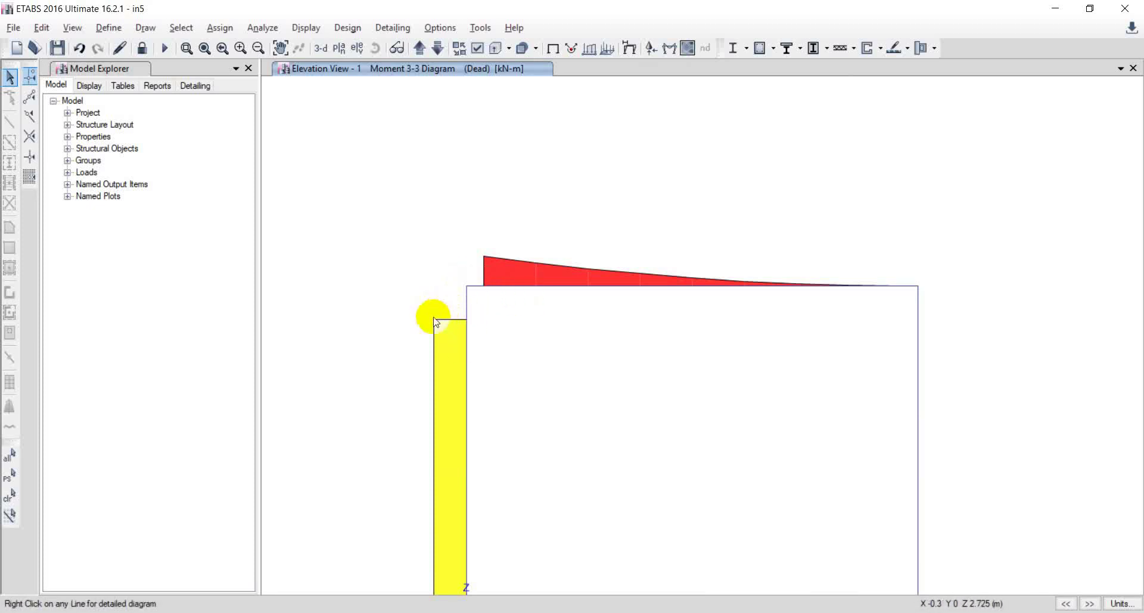
pyautogui.click(468, 289)
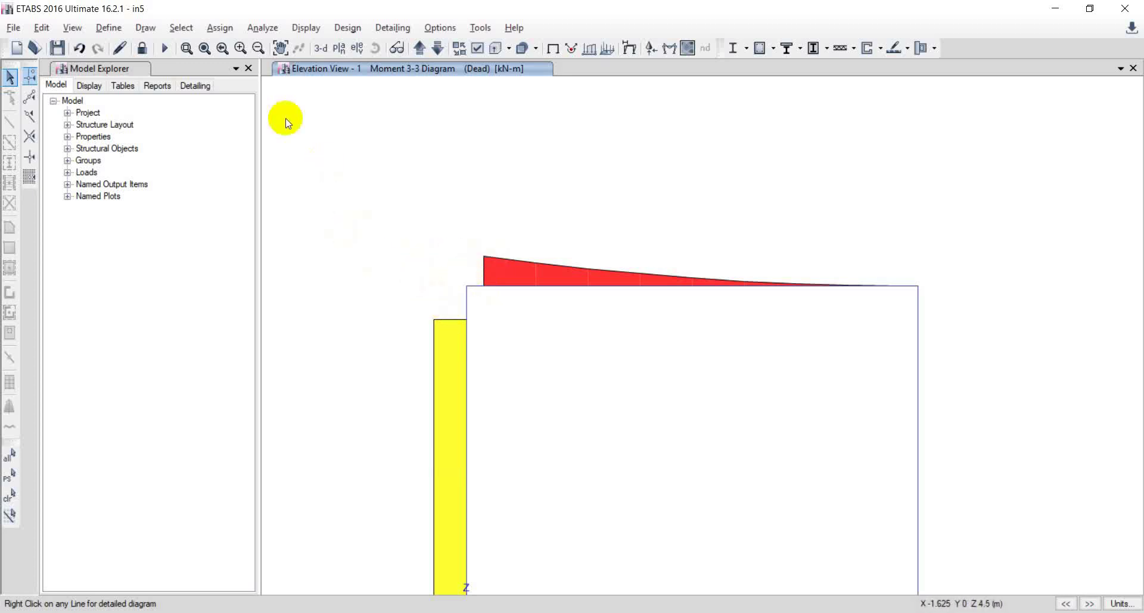
# Unlock the model, discarding the analysis results, and assign defined end length offsets of 0 mm at End-I and End-J to all three frames
pyautogui.click(142, 48)
pyautogui.click(582, 364)
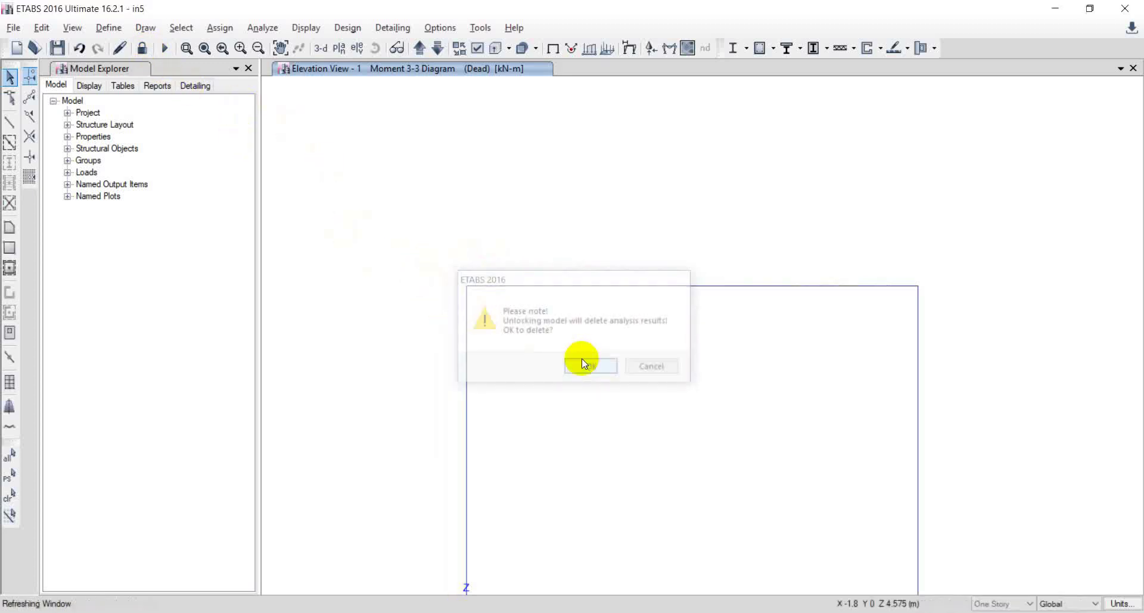
pyautogui.moveTo(978, 230); pyautogui.dragTo(400, 324)
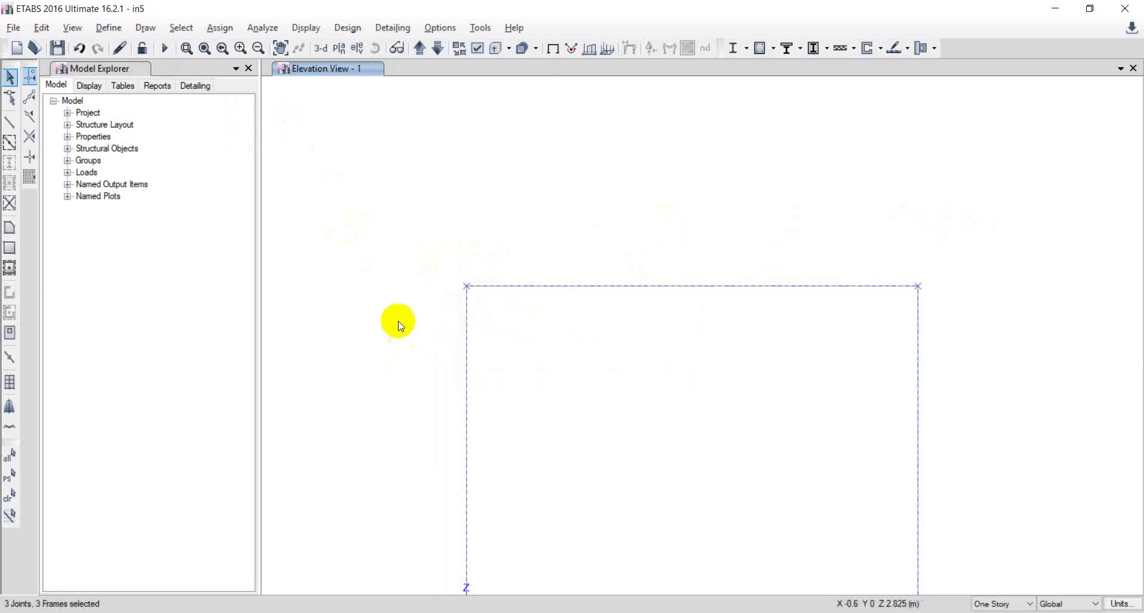
pyautogui.click(219, 28)
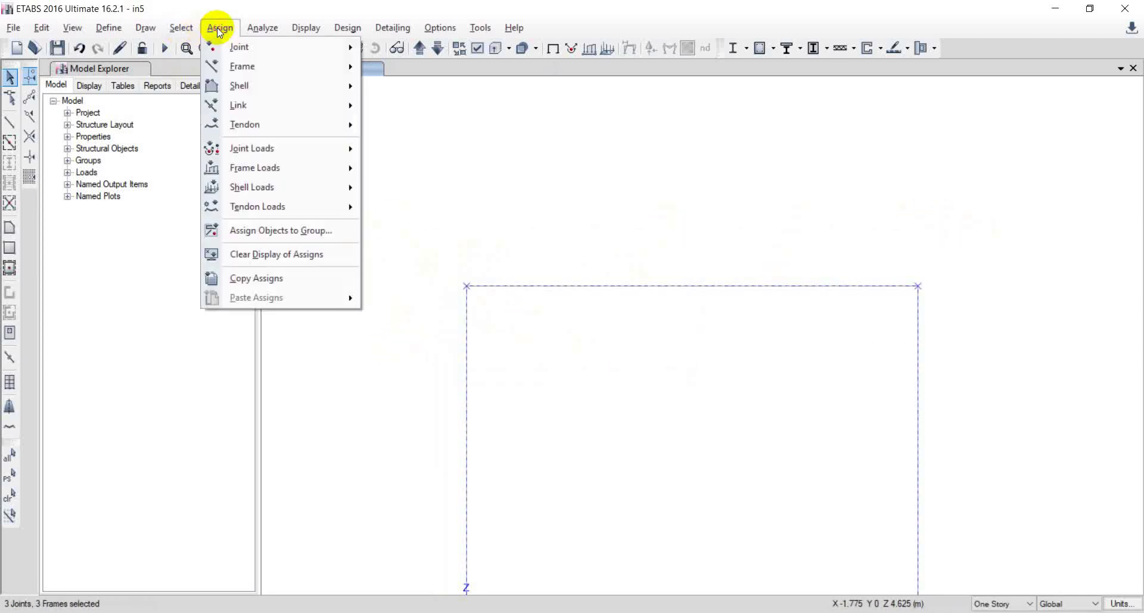
pyautogui.moveTo(237, 66)
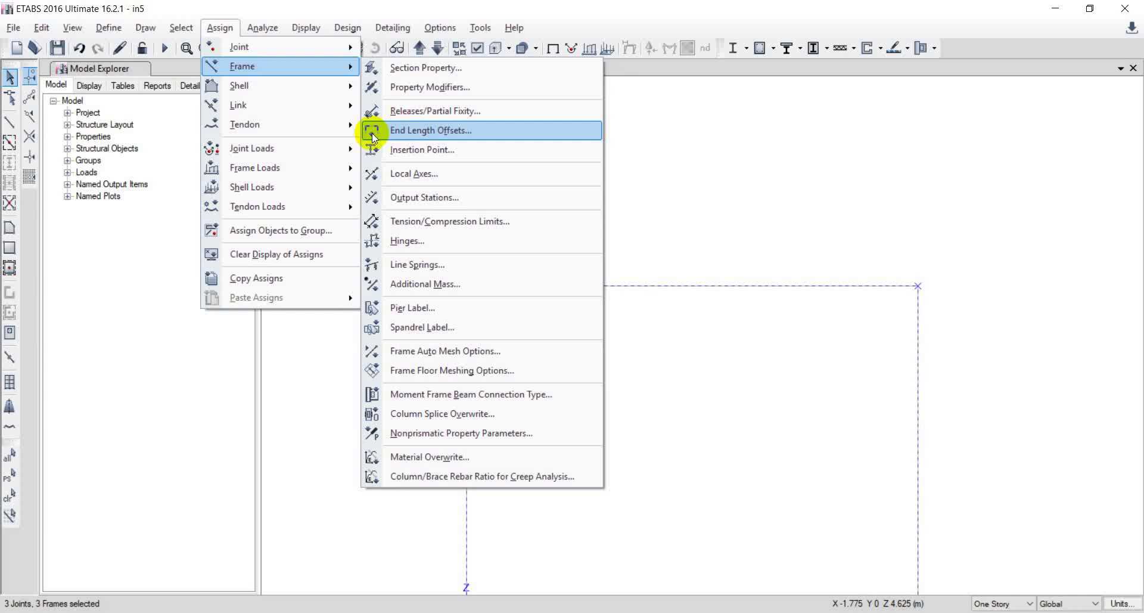
pyautogui.click(372, 133)
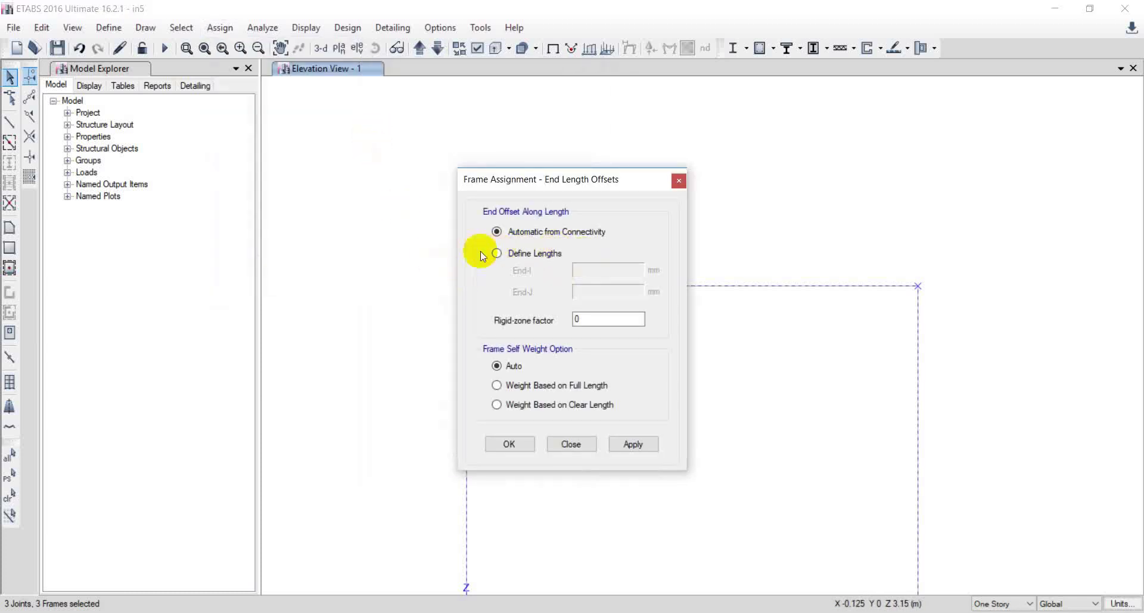
pyautogui.click(499, 253)
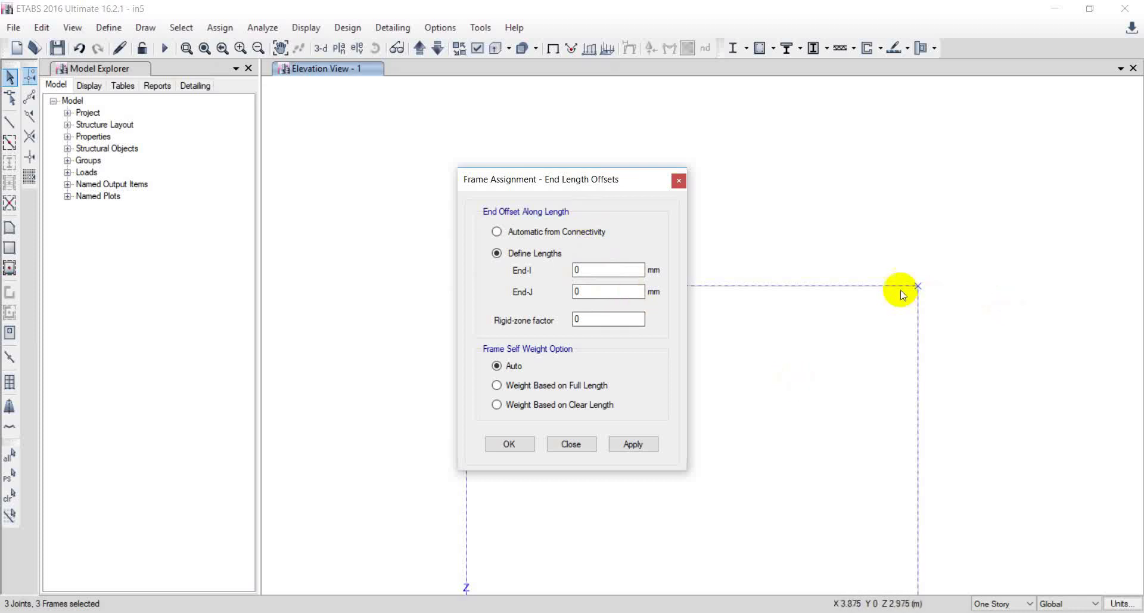
pyautogui.click(506, 445)
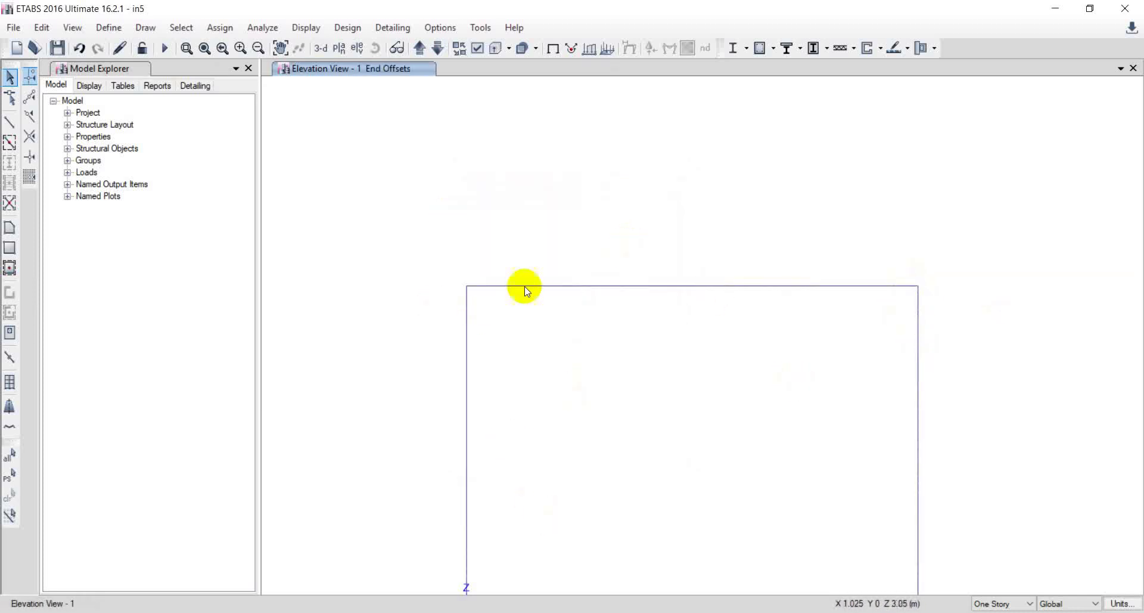
# Reselect the beam and both columns and reapply their defined 0 mm end length offsets with a rigid-zone factor of 0
pyautogui.moveTo(968, 245); pyautogui.dragTo(378, 355)
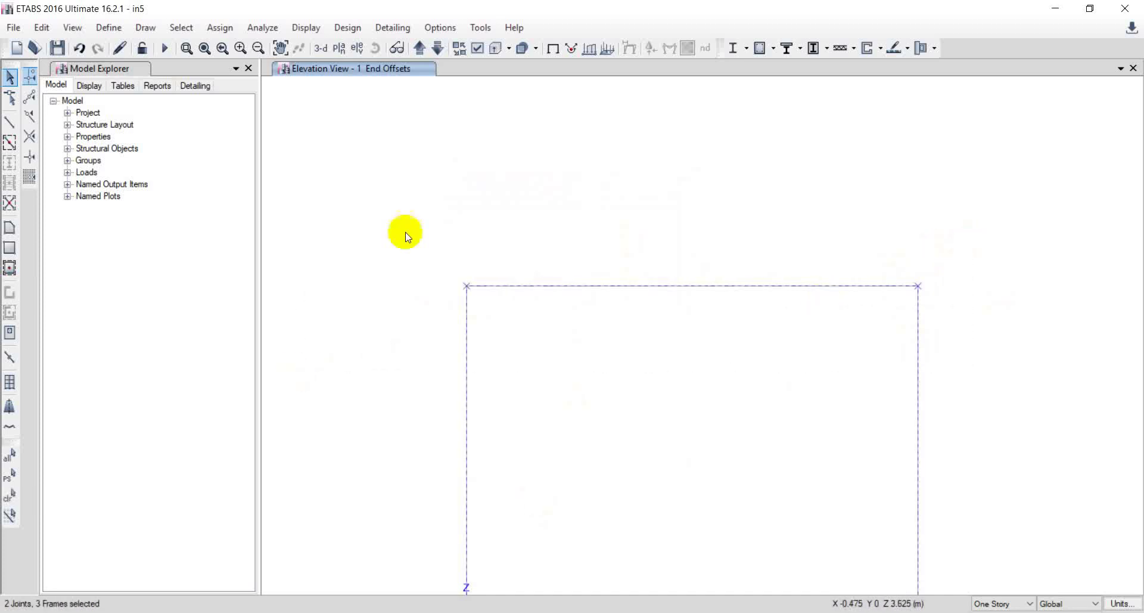
pyautogui.click(236, 31)
pyautogui.moveTo(329, 70)
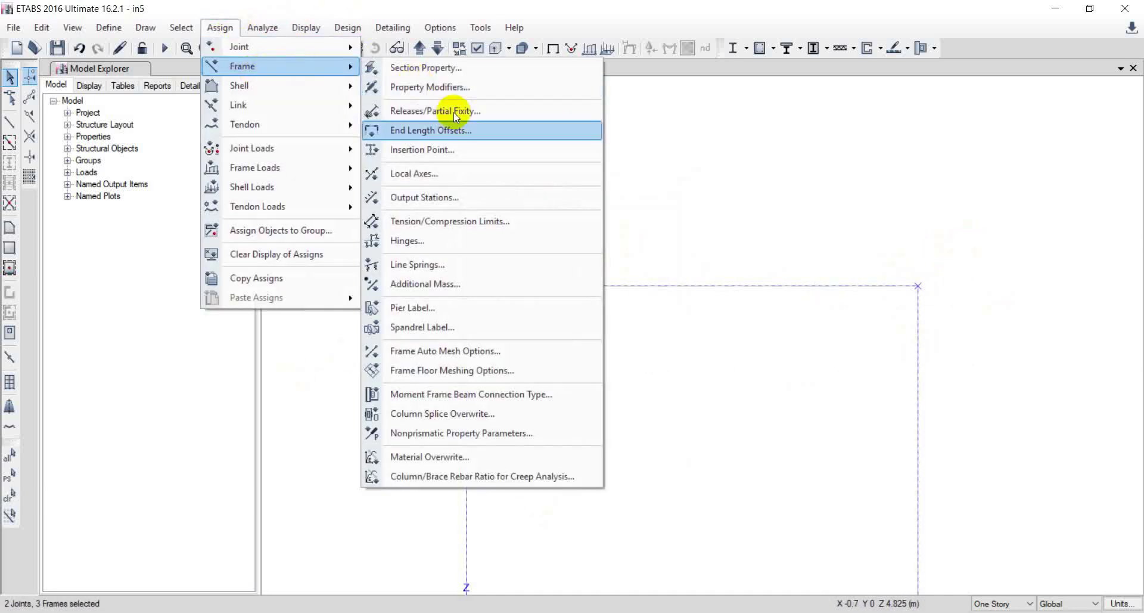
pyautogui.click(553, 127)
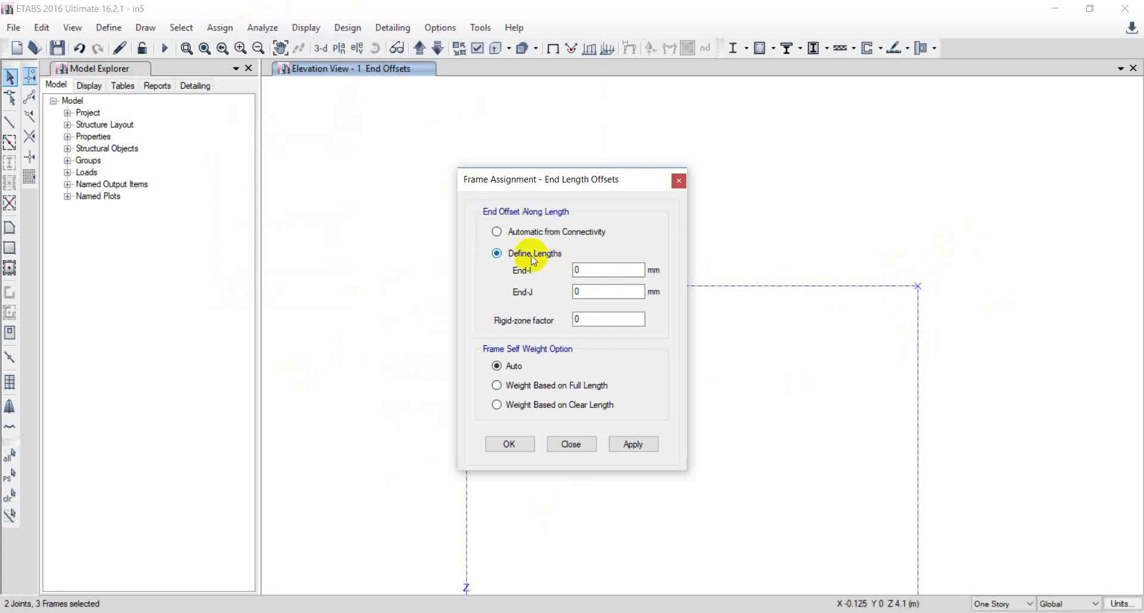
pyautogui.click(636, 447)
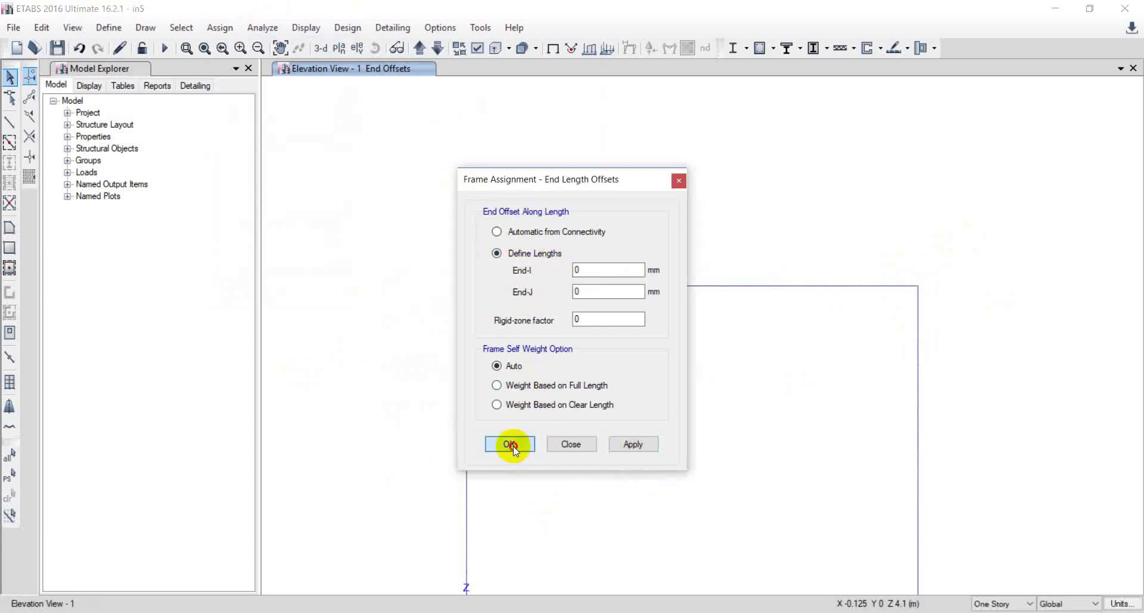
pyautogui.click(510, 444)
# Rerun the analysis and display the filled Moment 3-3 diagram of the frames for the Dead case
pyautogui.scroll(-3, 429, 328)
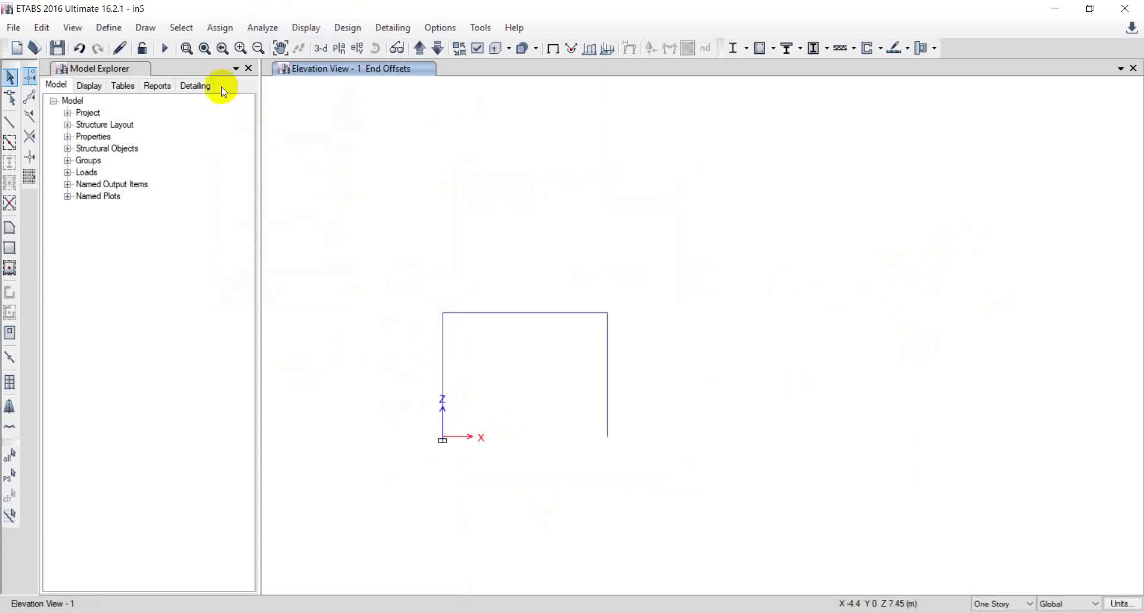
pyautogui.click(165, 48)
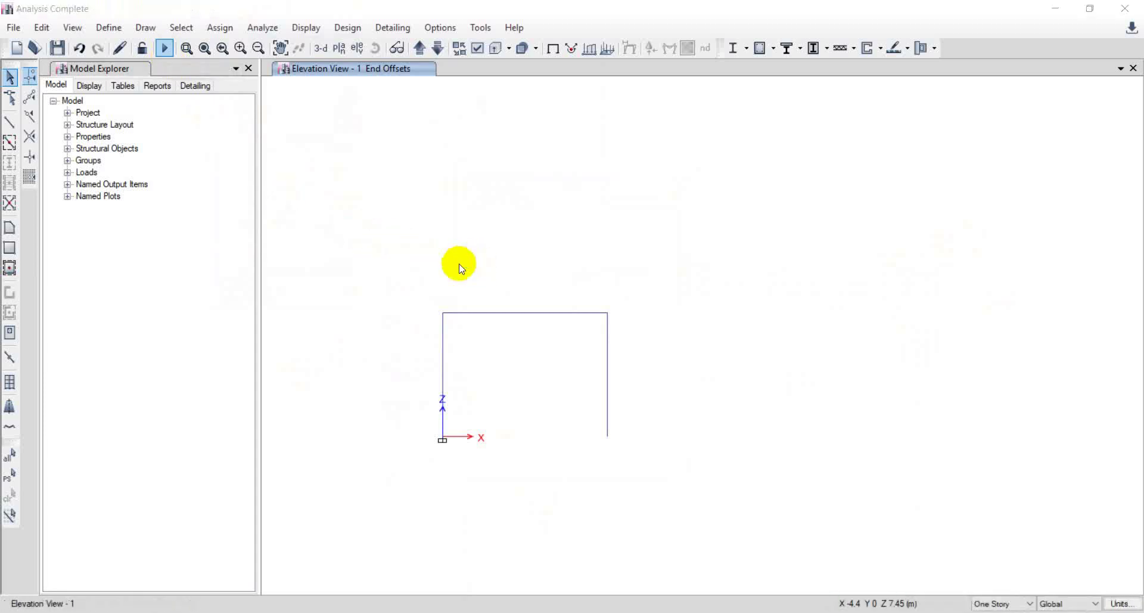
pyautogui.click(668, 51)
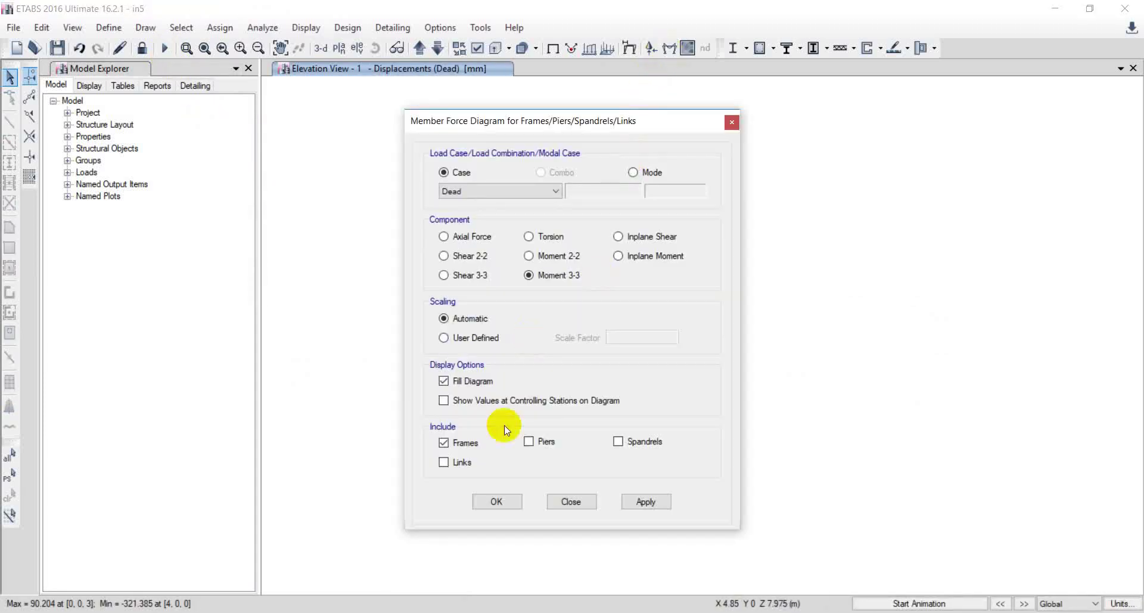
pyautogui.click(497, 502)
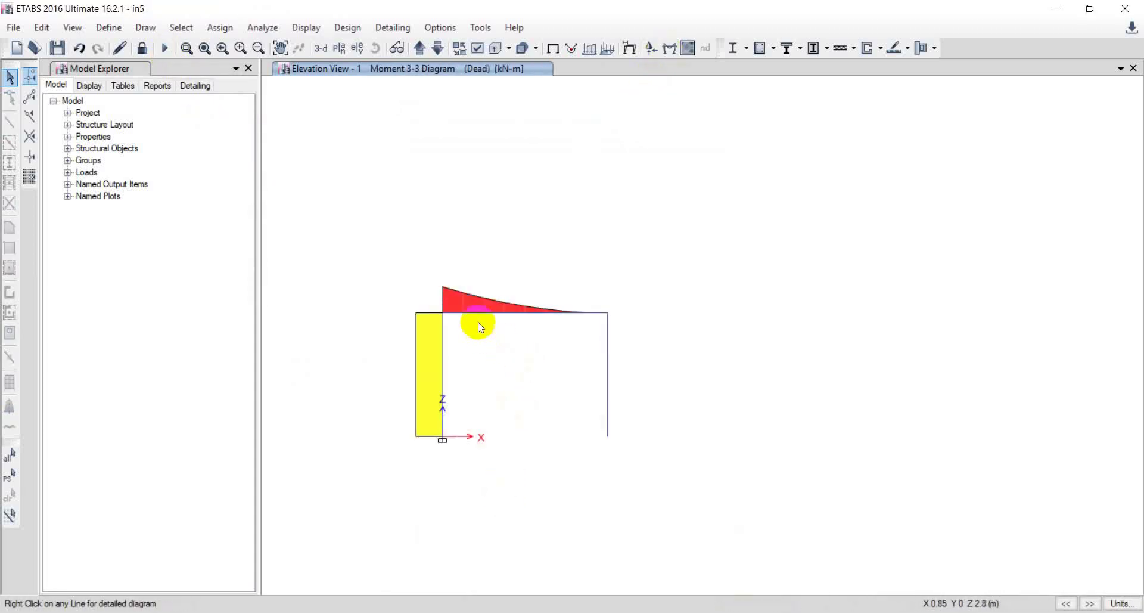
# Inspect the beam's detailed load, shear, moment and deflection diagrams for the Dead case, and close them
pyautogui.scroll(2, 453, 314)
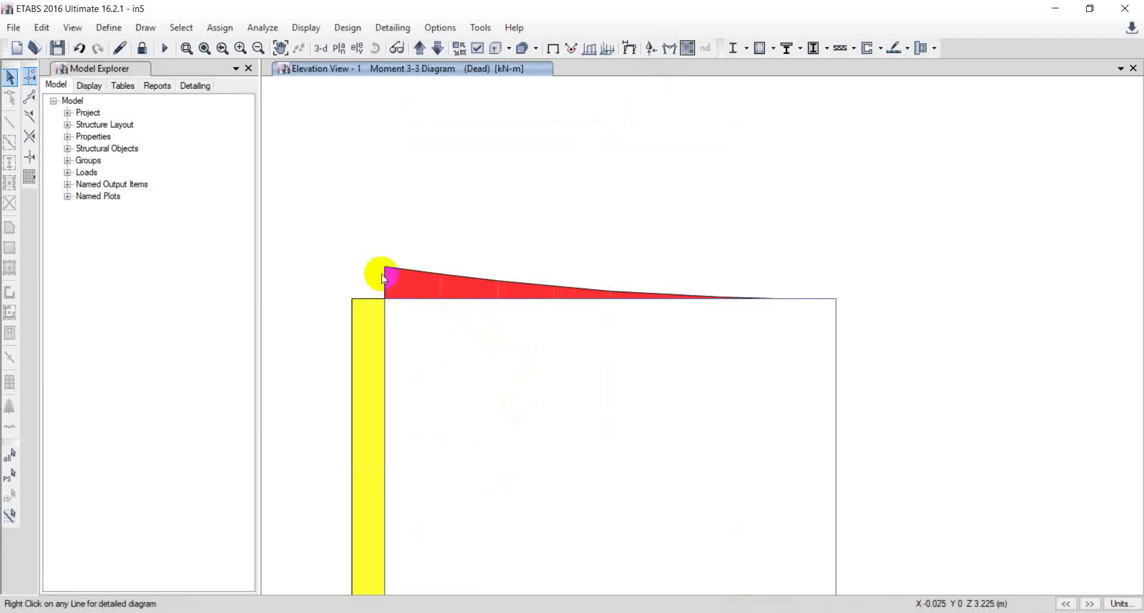
pyautogui.rightClick(424, 296)
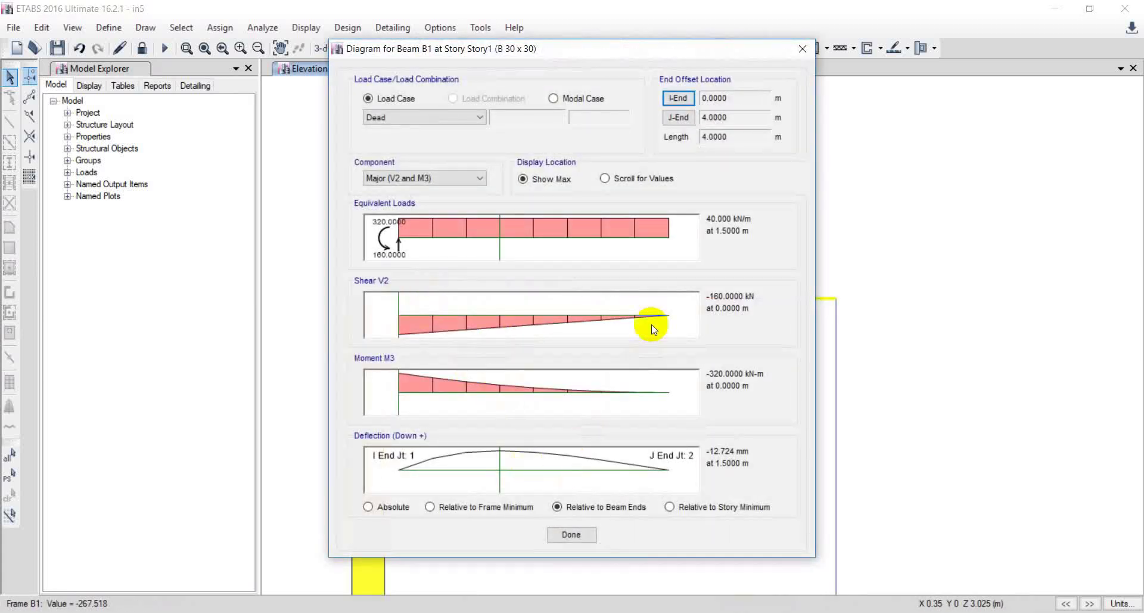
pyautogui.click(582, 535)
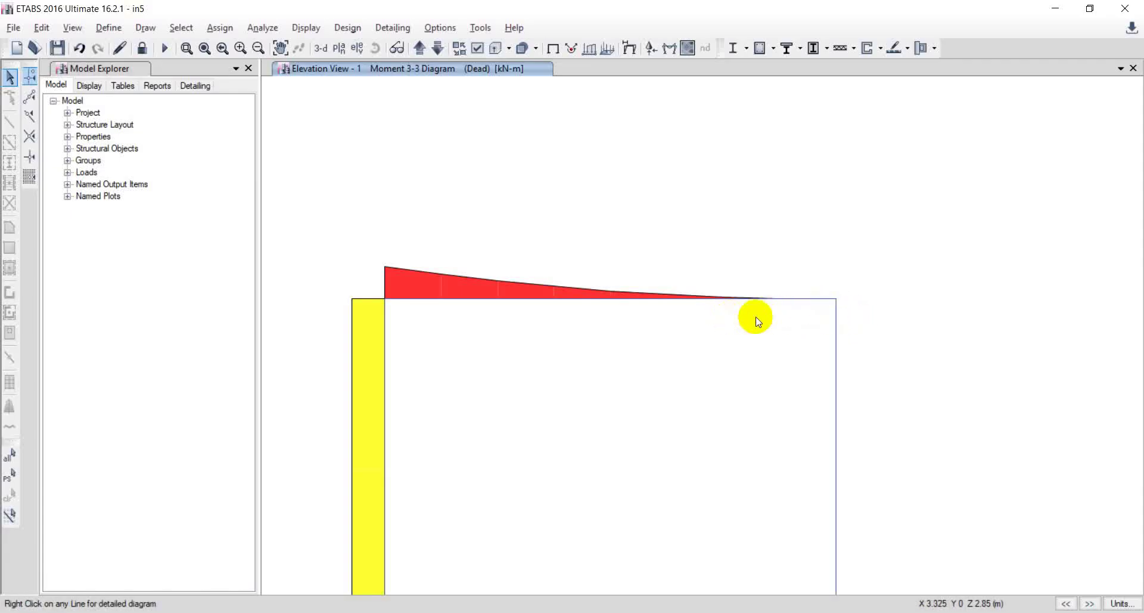
# Check the member moment expressions in the Word document's table against the frame's Moment 3-3 diagram in ETABS
pyautogui.hotkey('alt', 'Tab')
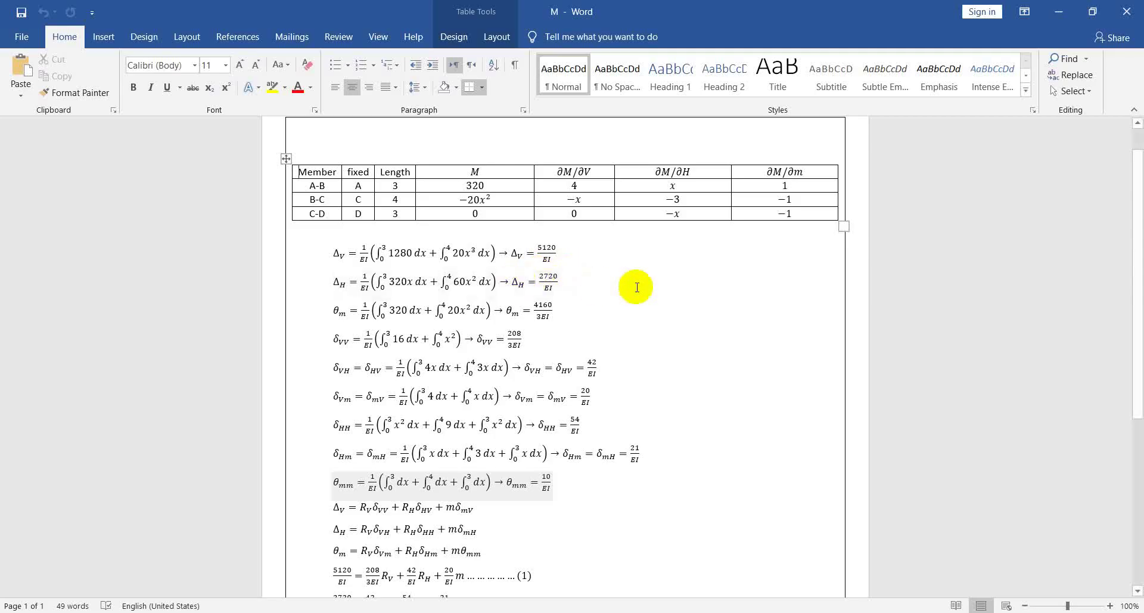
pyautogui.hotkey('alt', 'Tab')
pyautogui.click(421, 298)
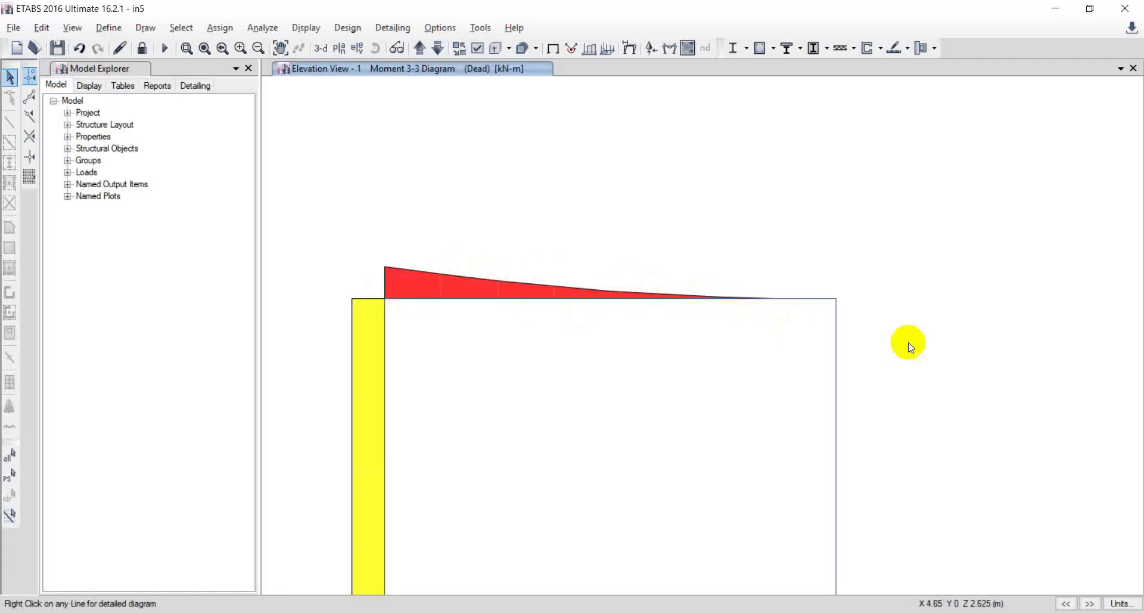
pyautogui.click(817, 300)
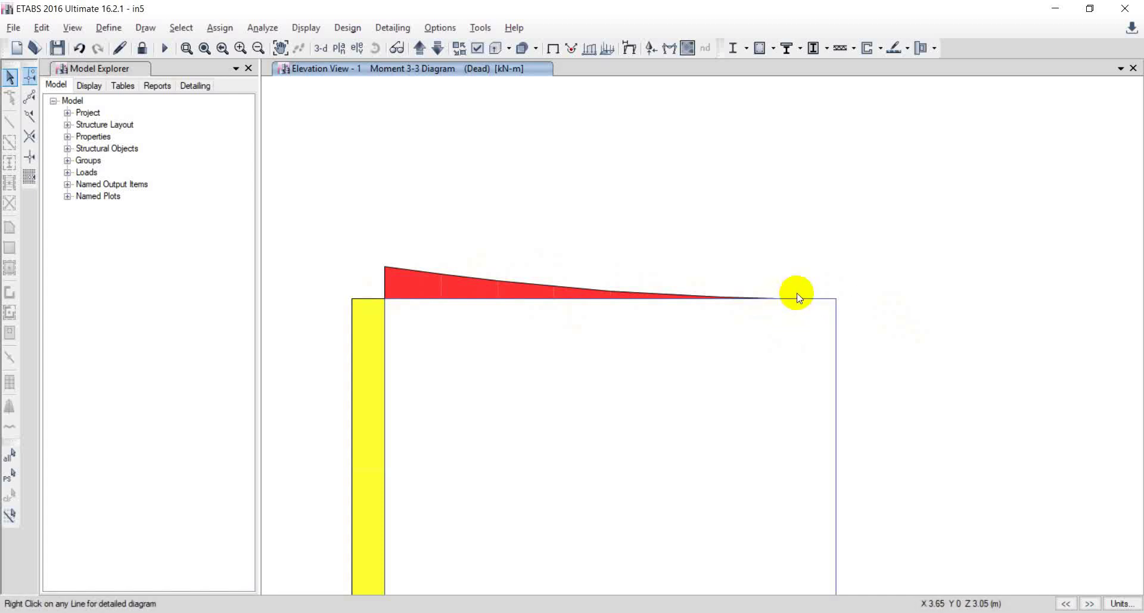
# Open the beam's detailed diagrams and read the Dead case values at 1 m, 3 m and 2 m along its length
pyautogui.rightClick(568, 299)
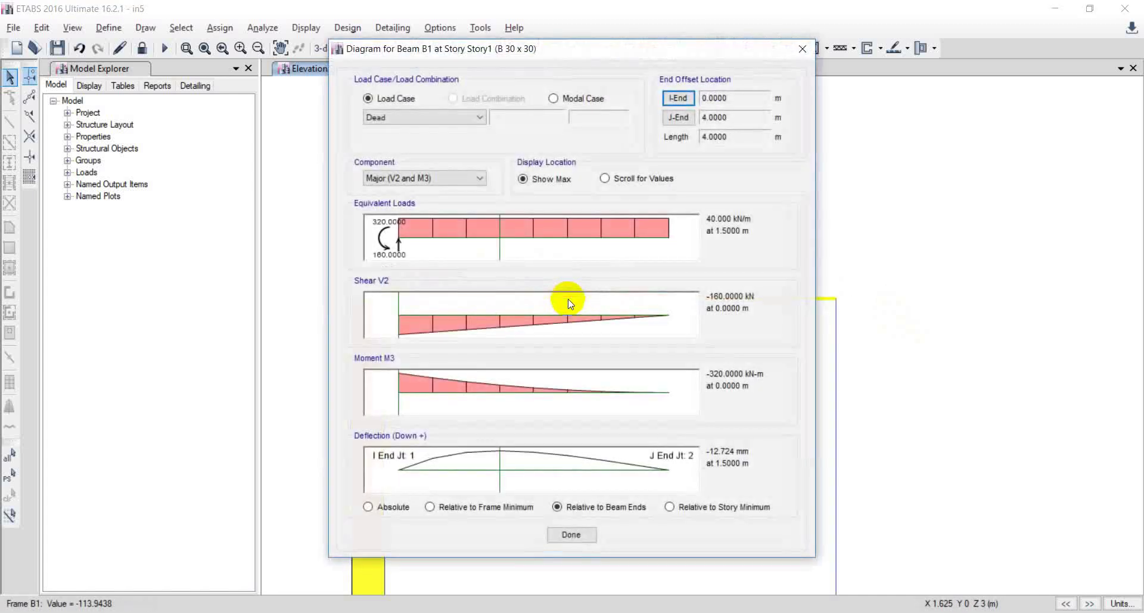
pyautogui.click(604, 178)
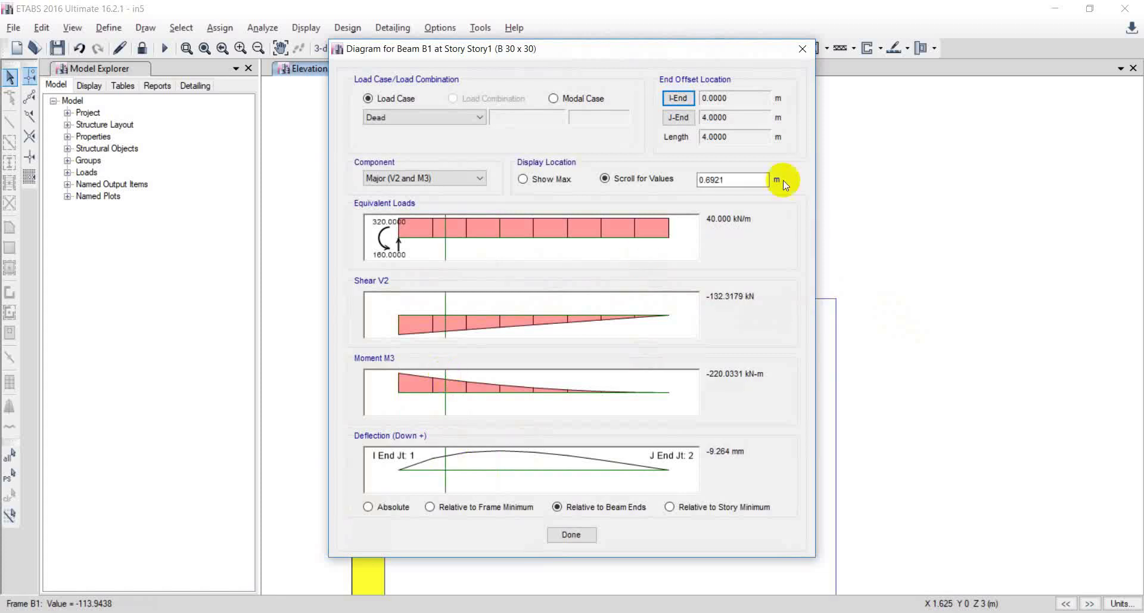
pyautogui.doubleClick(743, 178)
pyautogui.write('1')
pyautogui.press('Tab')
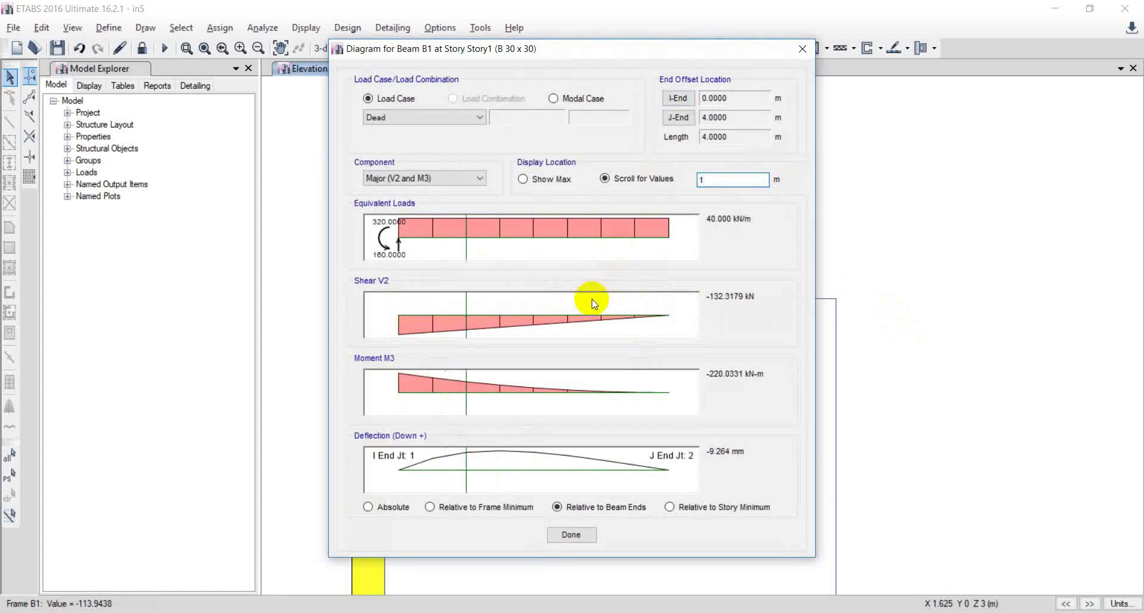
pyautogui.doubleClick(725, 177)
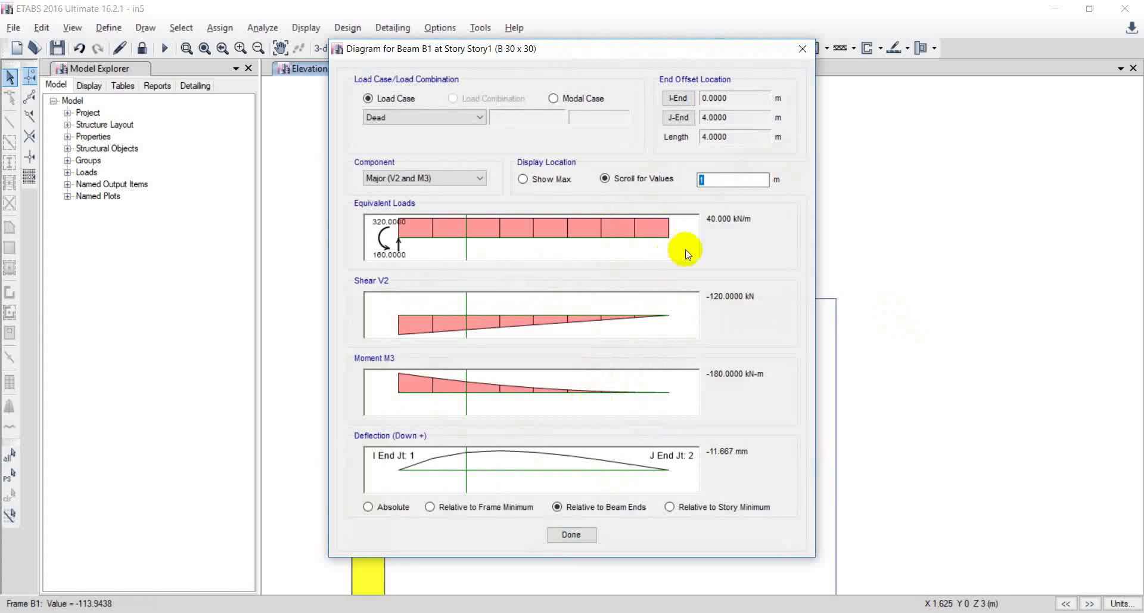
pyautogui.write('3')
pyautogui.press('Tab')
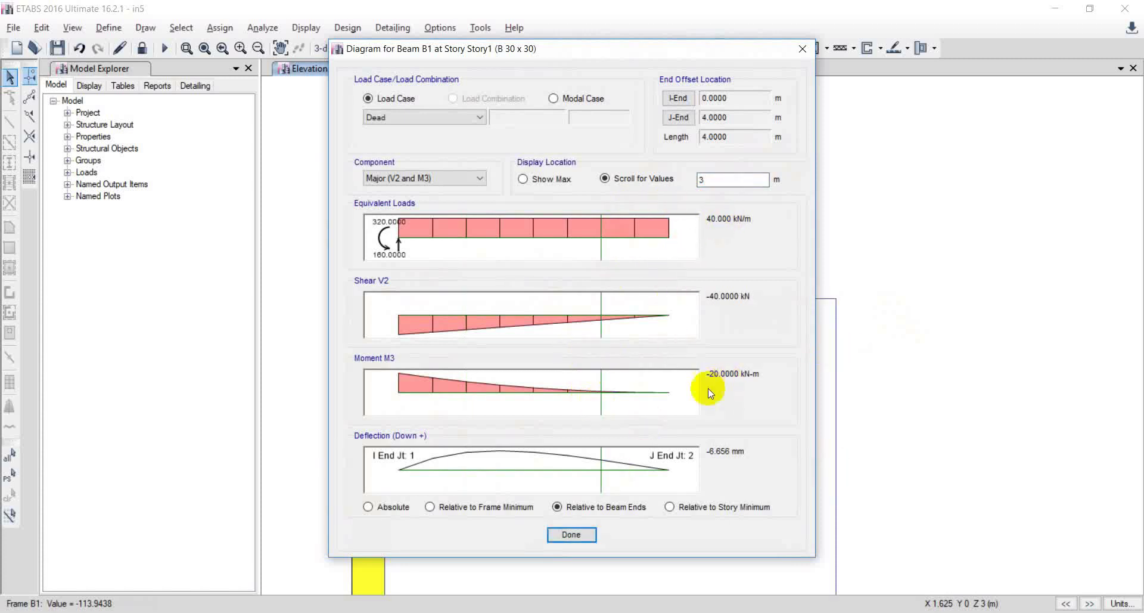
pyautogui.doubleClick(718, 177)
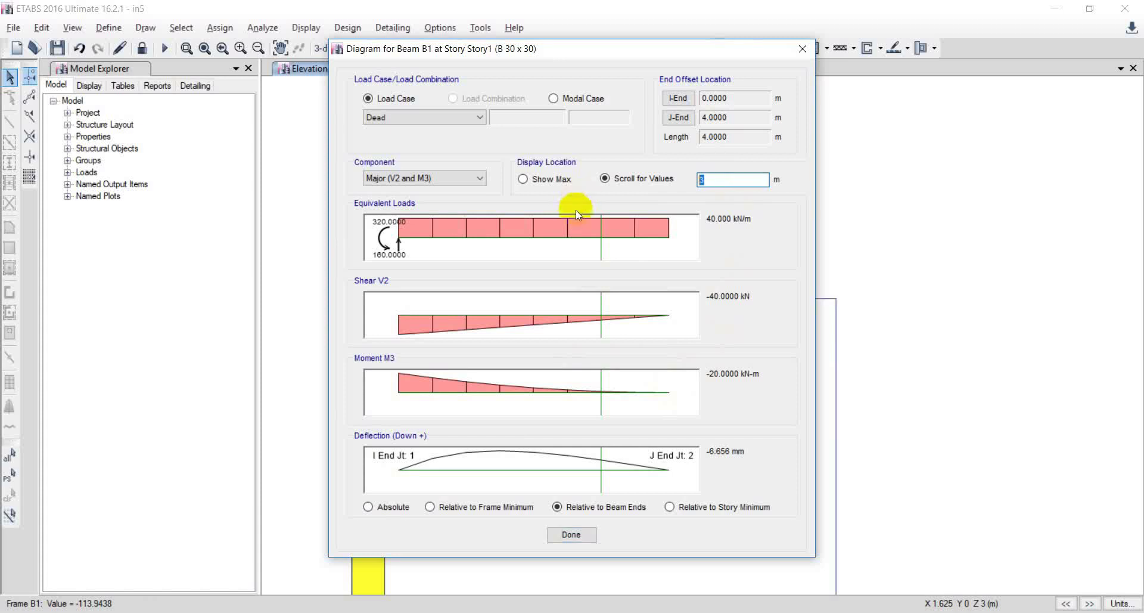
pyautogui.write('2')
pyautogui.press('Tab')
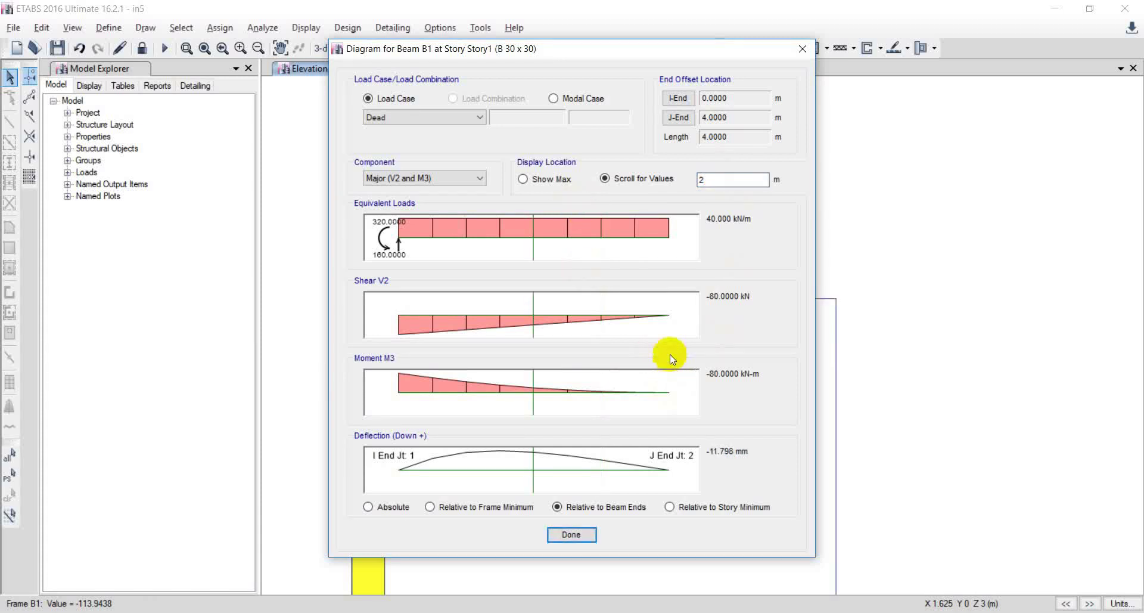
# Read the beam's shear and moment at 3 m, 1 m and 0 m along its length, and close the diagrams
pyautogui.doubleClick(710, 177)
pyautogui.write('3')
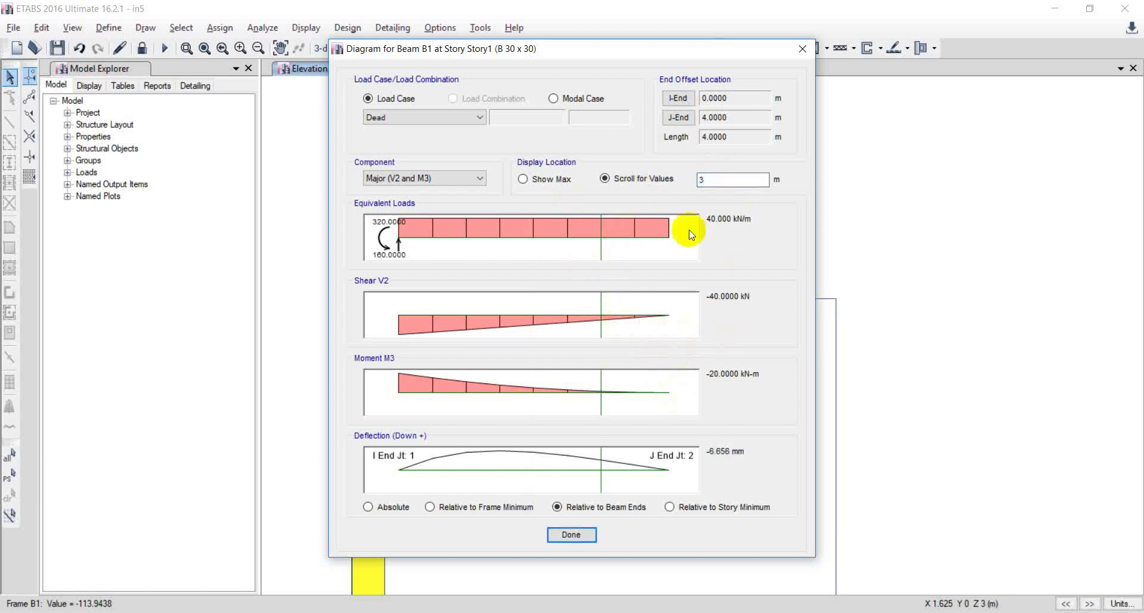
pyautogui.doubleClick(721, 178)
pyautogui.write('1')
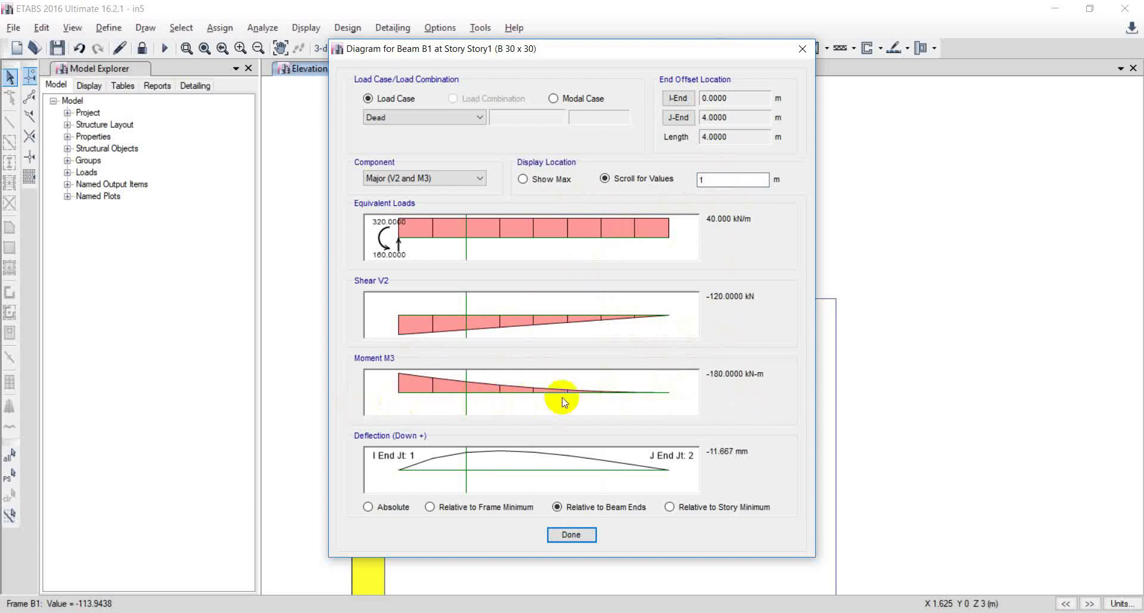
pyautogui.doubleClick(702, 179)
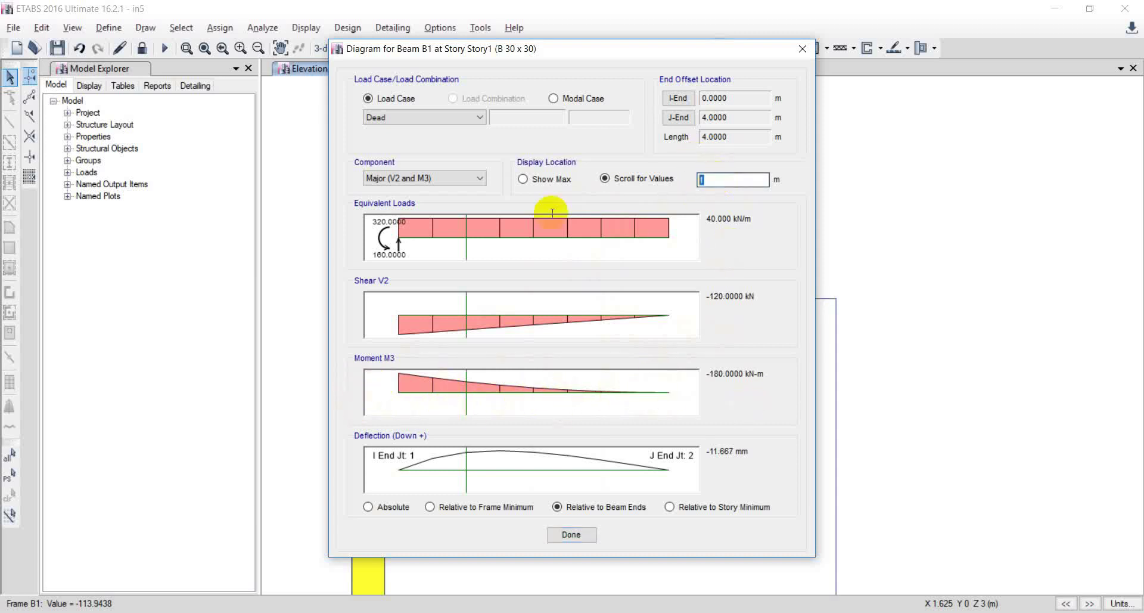
pyautogui.write('4')
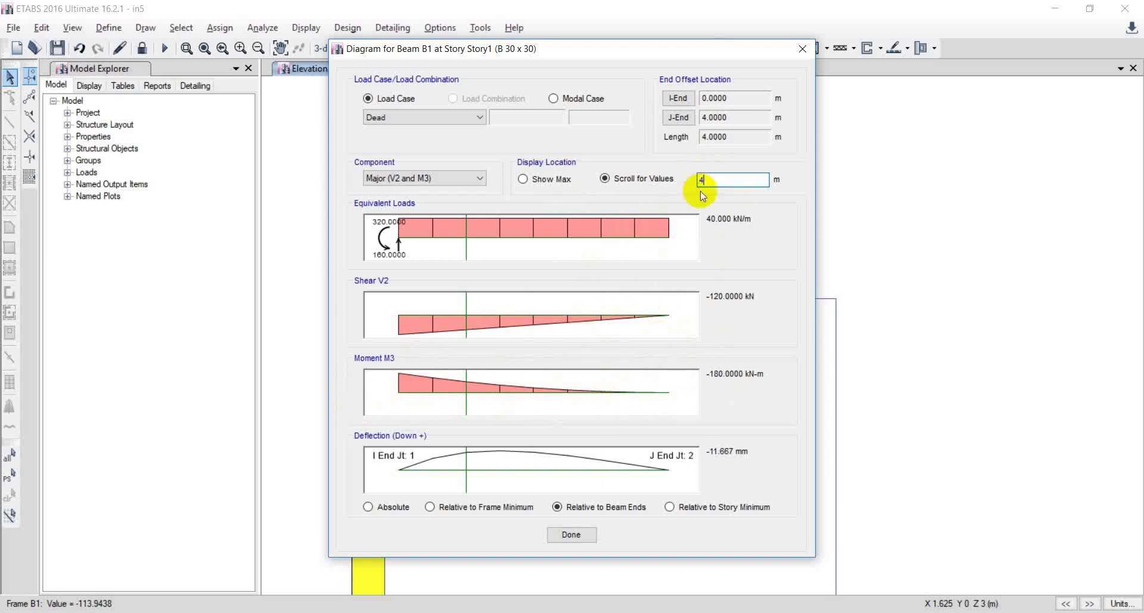
pyautogui.press('BackSpace')
pyautogui.write('0')
pyautogui.press('Tab')
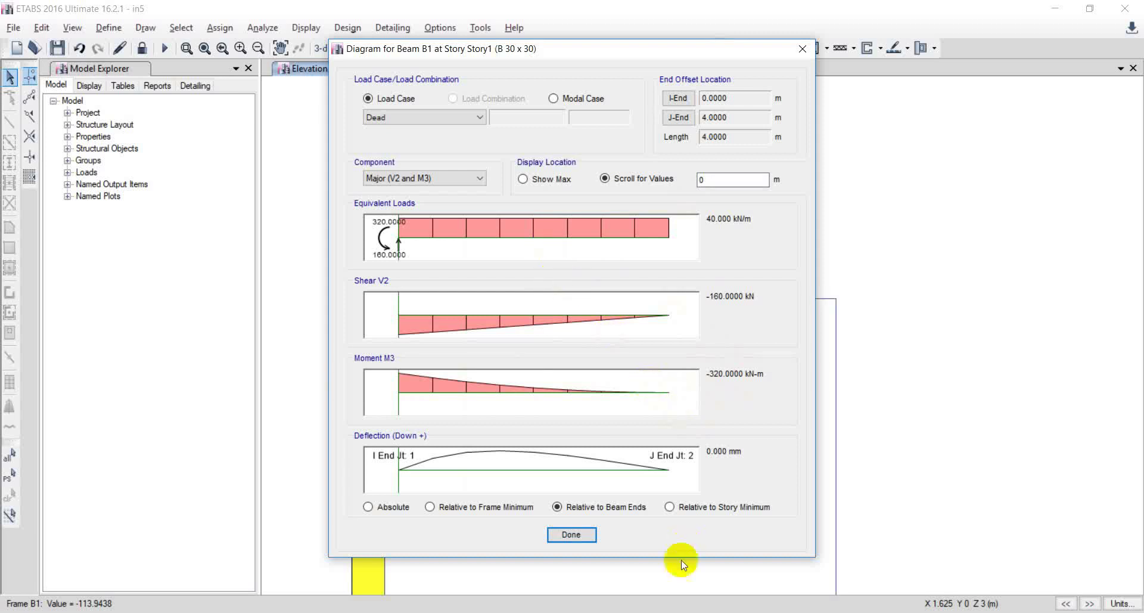
pyautogui.click(570, 535)
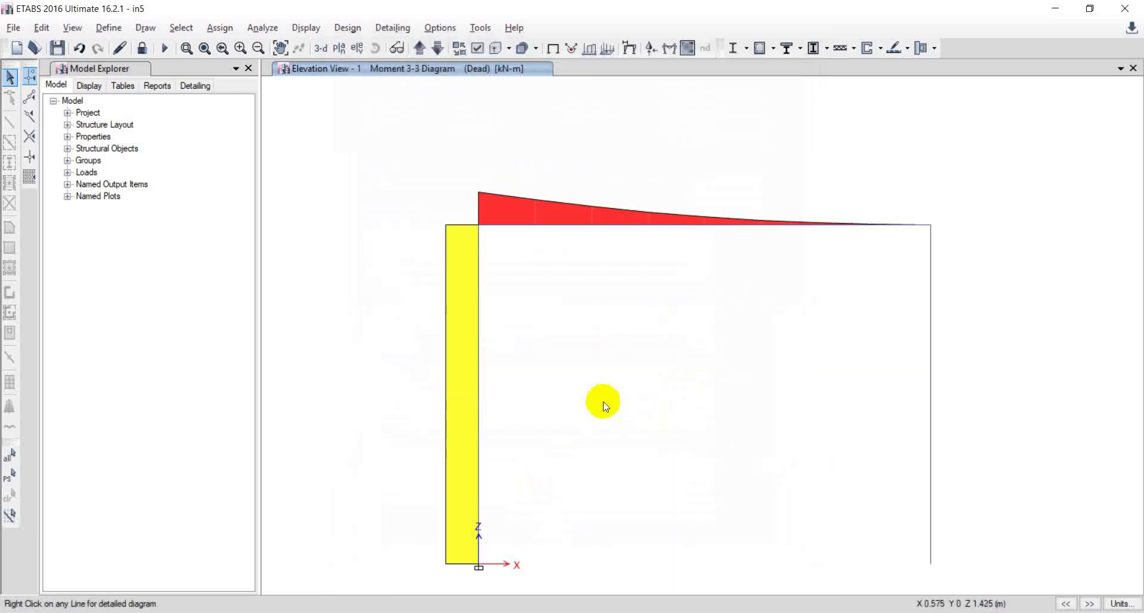
# Inspect the left column's detailed diagrams and compare both columns' moments with the hand-calculated table in the Word document
pyautogui.rightClick(480, 306)
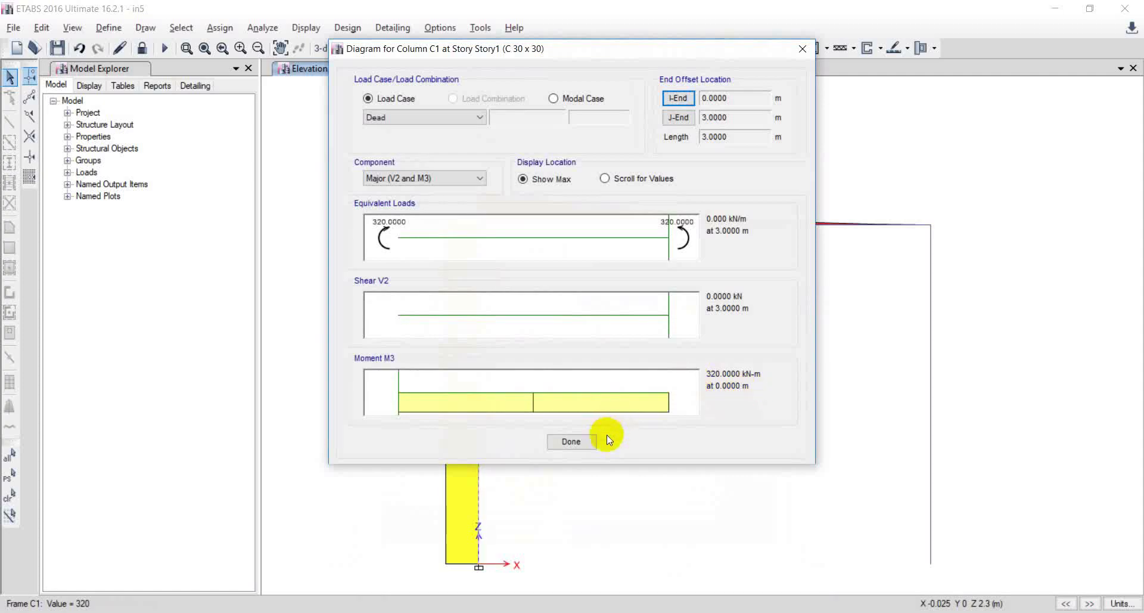
pyautogui.click(584, 442)
pyautogui.hotkey('alt', 'Tab')
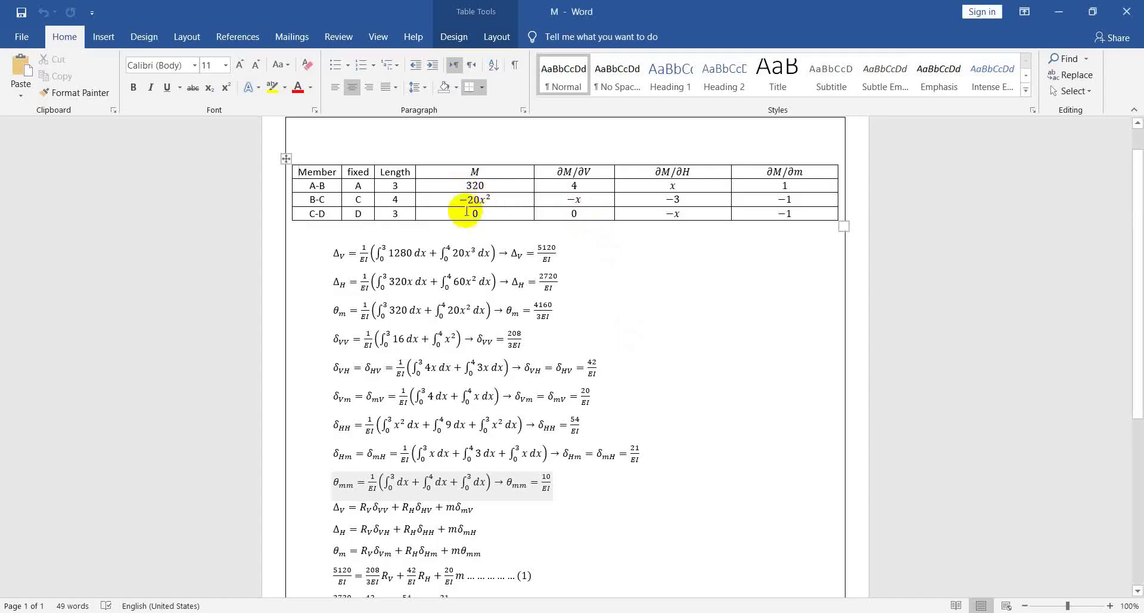
pyautogui.hotkey('alt', 'Tab')
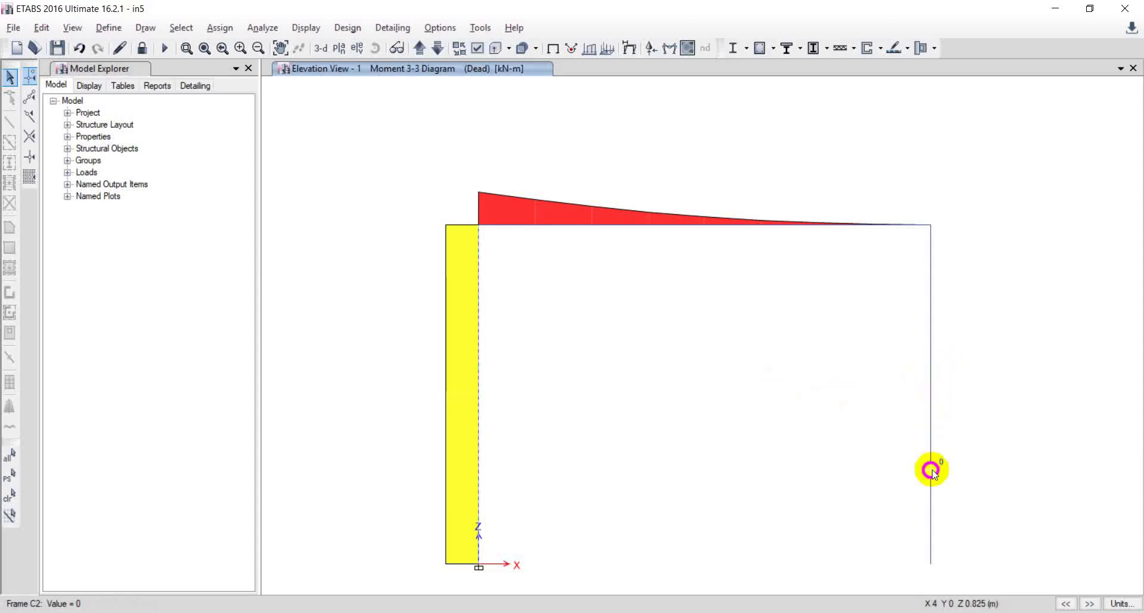
pyautogui.hotkey('alt', 'Tab')
pyautogui.hotkey('alt', 'Tab')
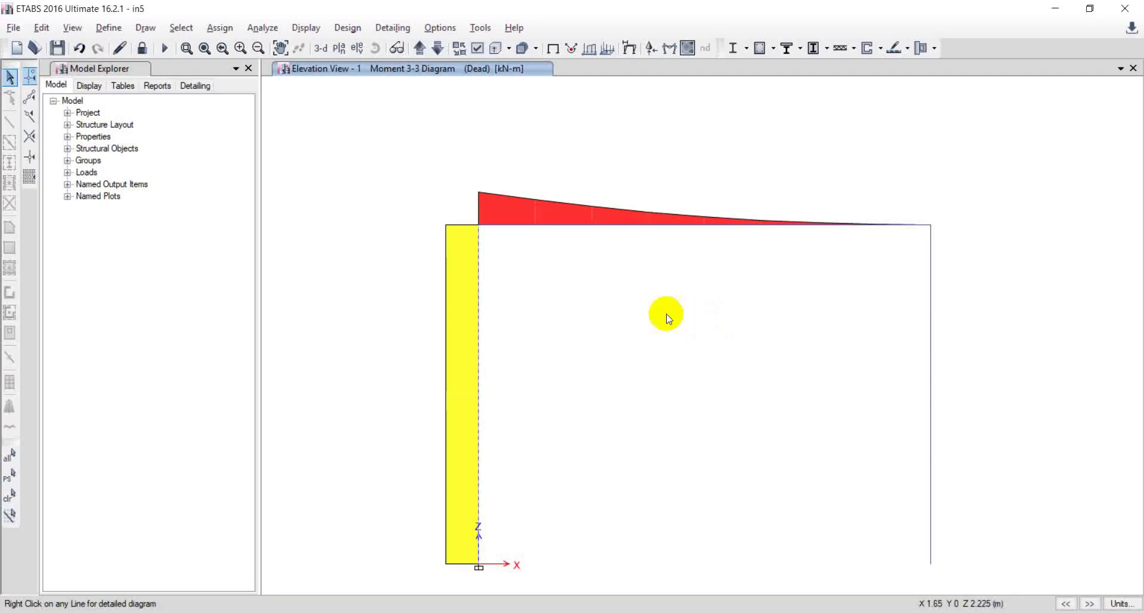
# Unlock the model, discarding the analysis results, and replace the beam's uniform Dead load with 0 kN/m
pyautogui.scroll(-3, 660, 301)
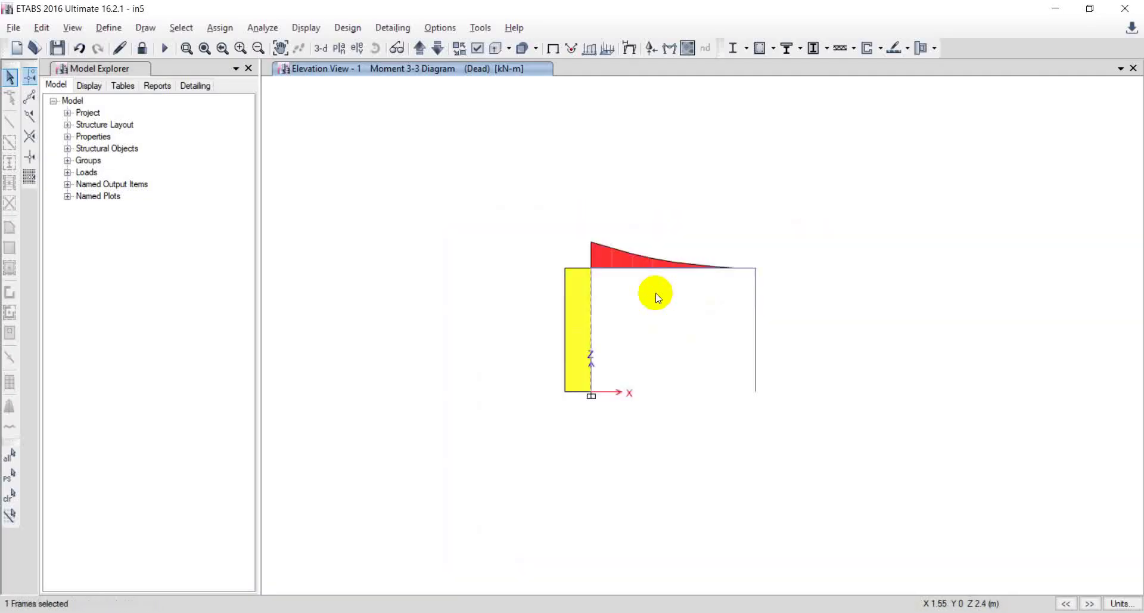
pyautogui.click(142, 50)
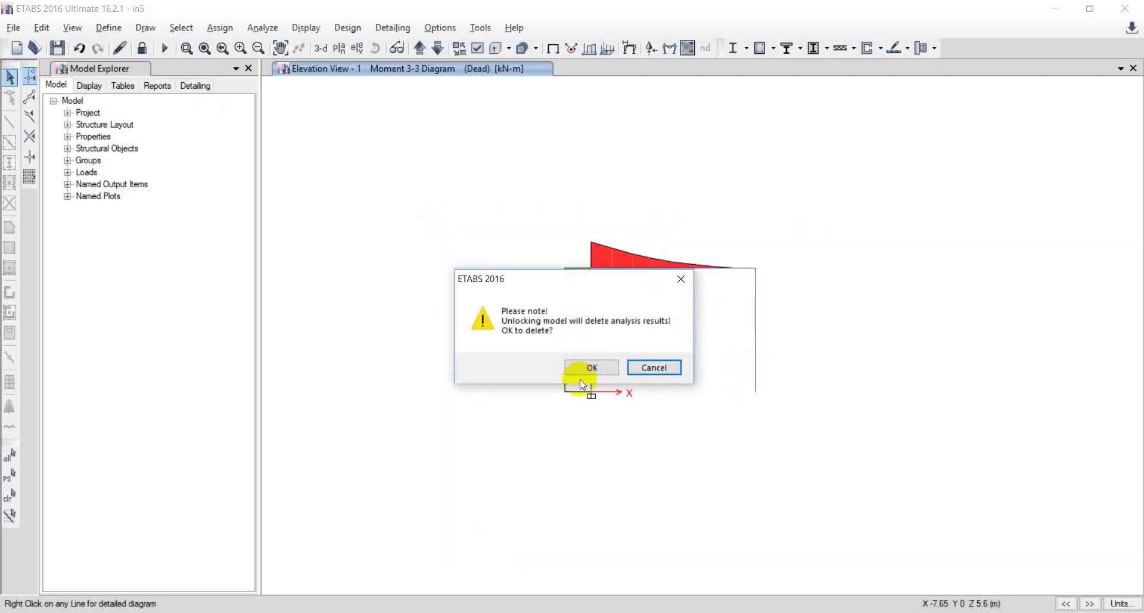
pyautogui.click(575, 364)
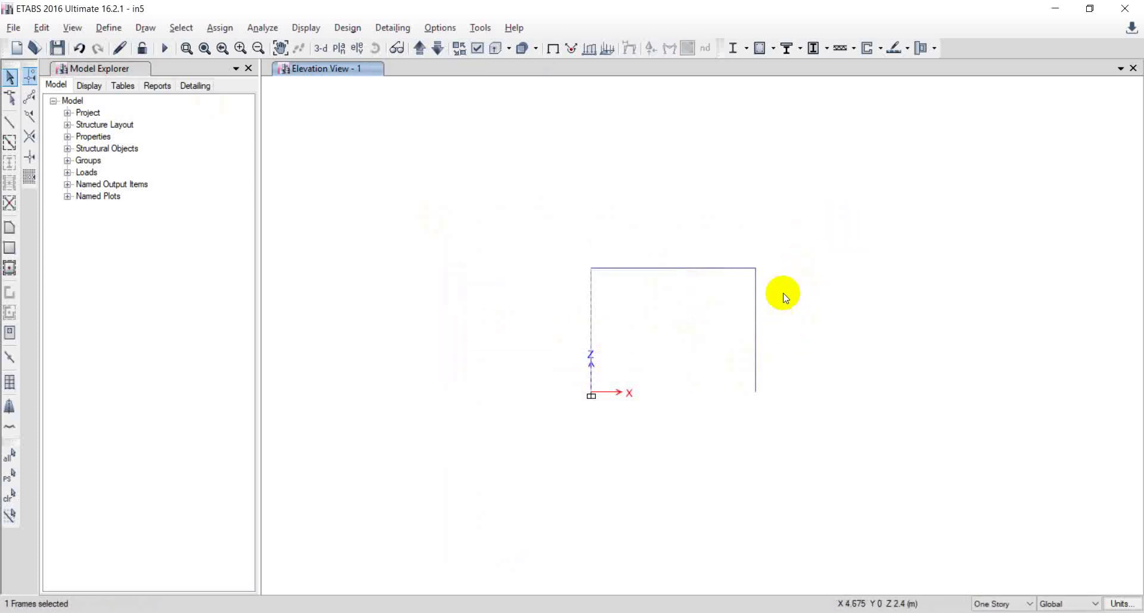
pyautogui.click(702, 268)
pyautogui.click(211, 27)
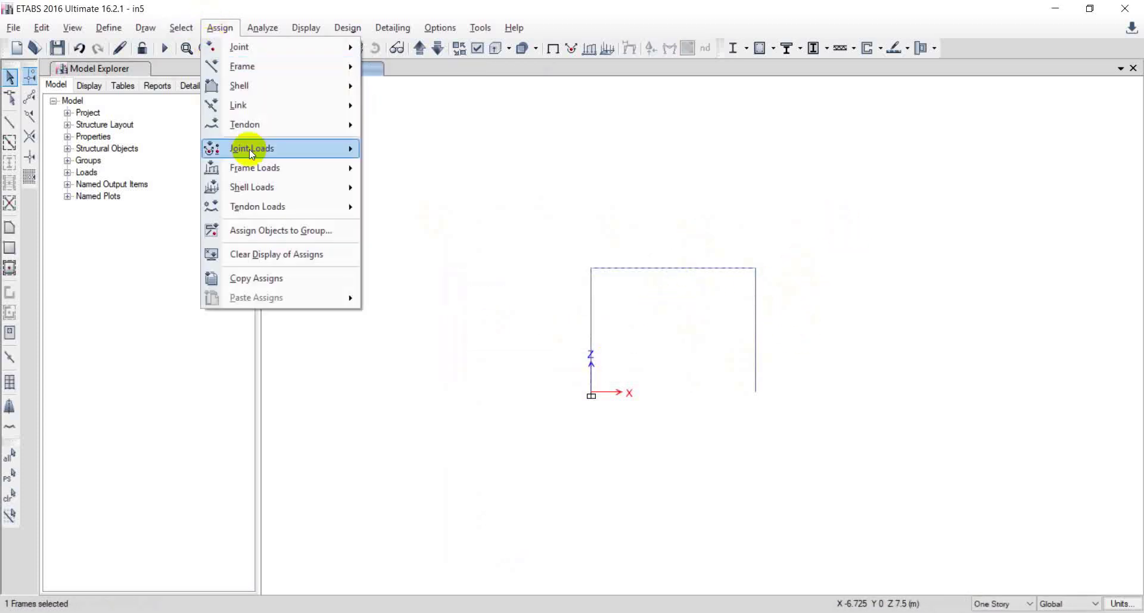
pyautogui.moveTo(288, 170)
pyautogui.click(411, 189)
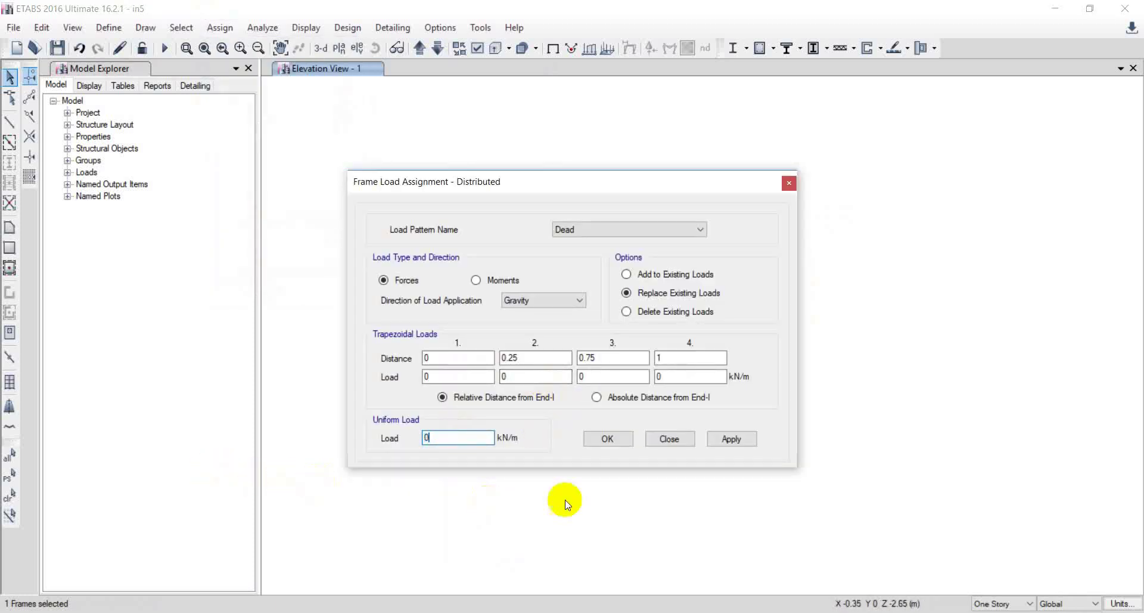
pyautogui.click(606, 435)
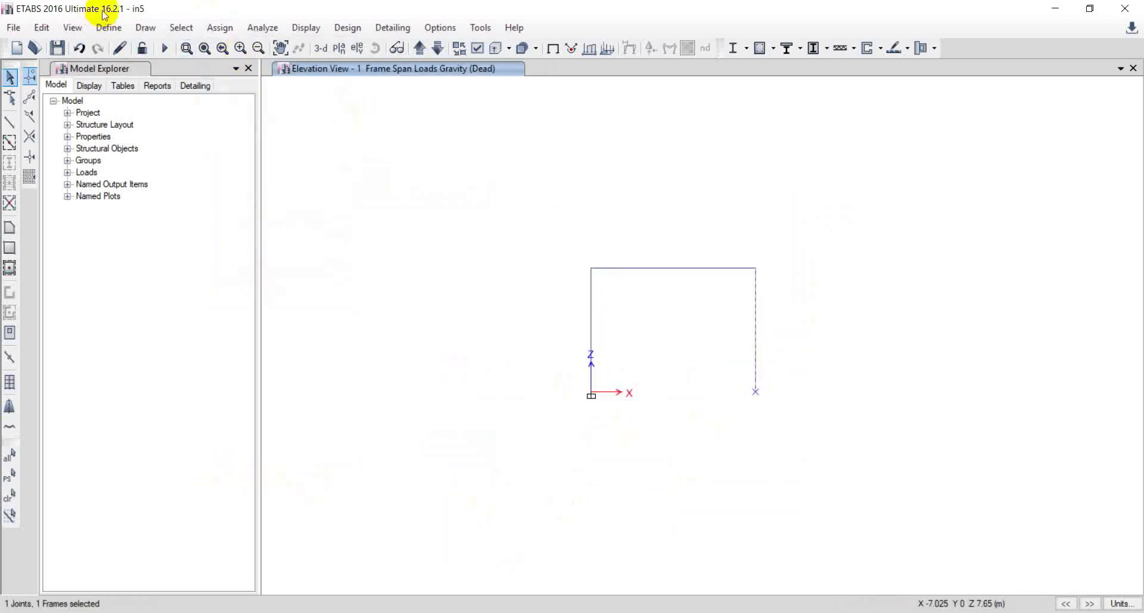
# Assign a 1 kN Dead force in global X to the right column's free base joint and run the analysis
pyautogui.click(216, 30)
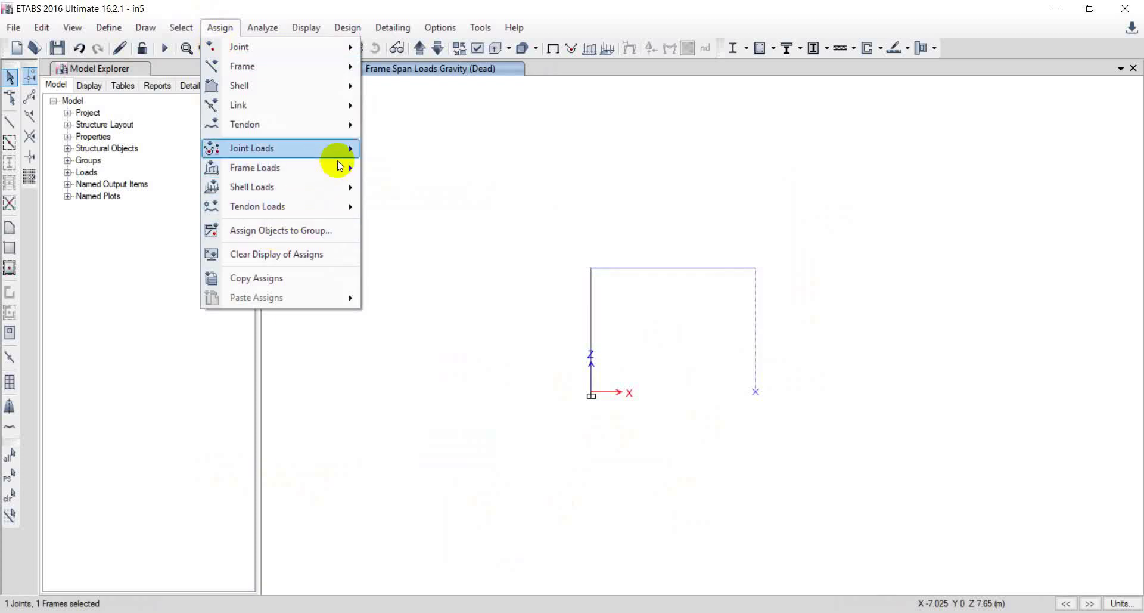
pyautogui.moveTo(344, 150)
pyautogui.click(405, 150)
pyautogui.doubleClick(519, 254)
pyautogui.write('1')
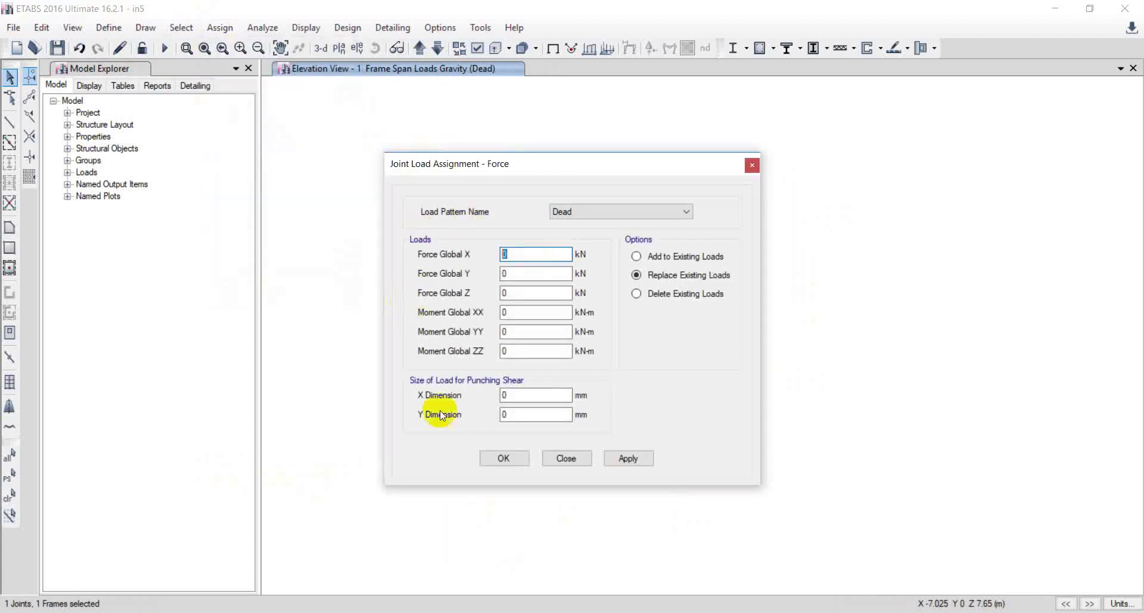
pyautogui.click(502, 459)
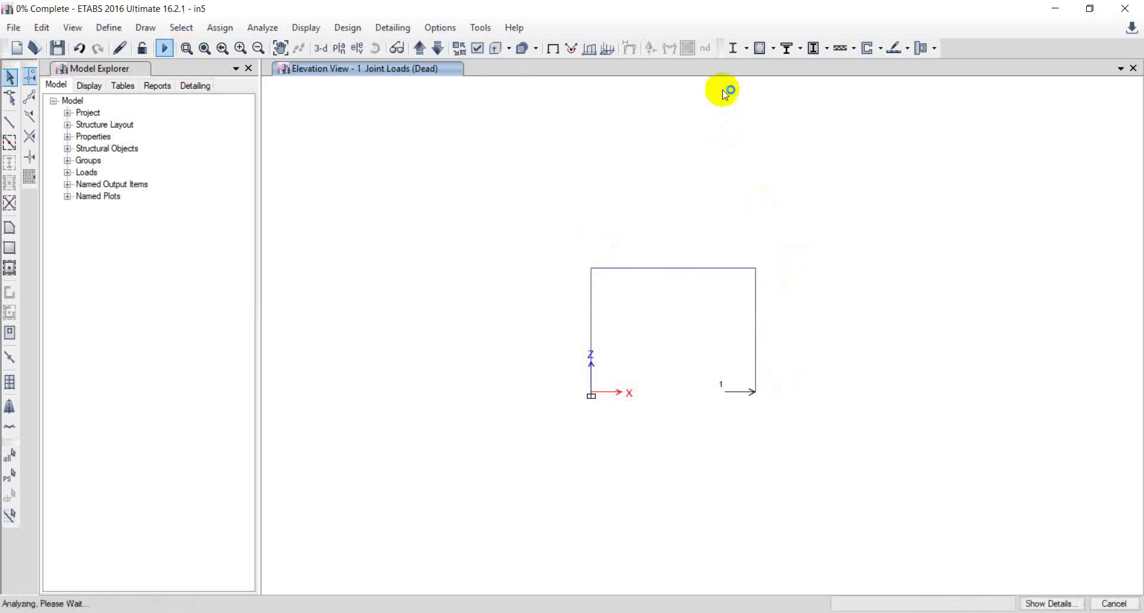
# Unlock the model, replace the Dead force at the right column's free base joint with -1 kN in global X, and rerun the analysis
pyautogui.click(142, 47)
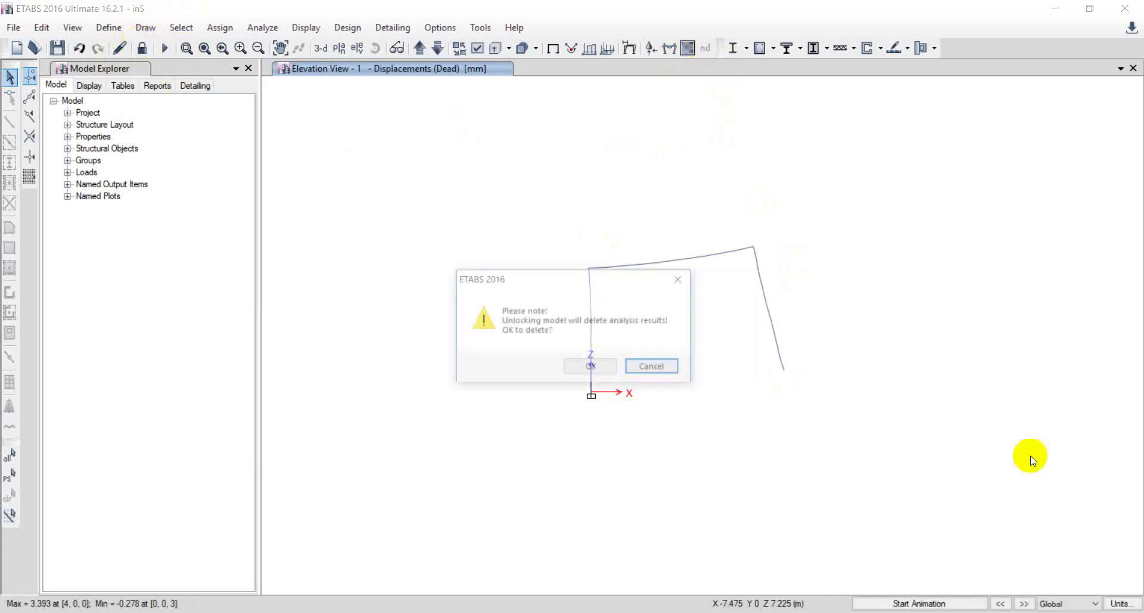
pyautogui.click(609, 366)
pyautogui.moveTo(878, 383); pyautogui.dragTo(743, 439)
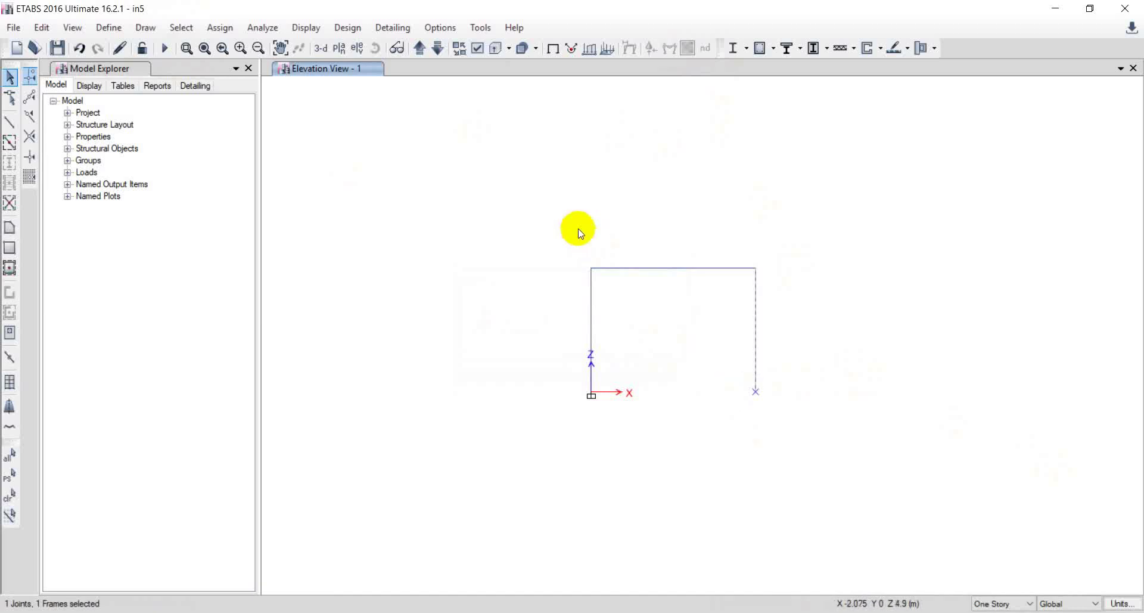
pyautogui.click(220, 28)
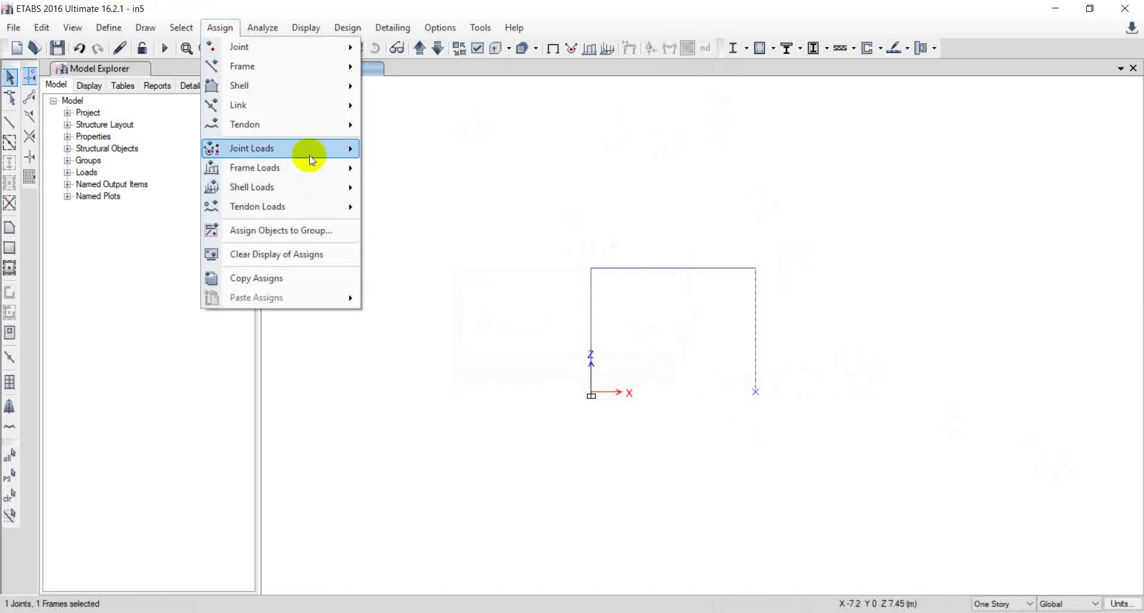
pyautogui.moveTo(303, 148)
pyautogui.click(389, 154)
pyautogui.click(503, 254)
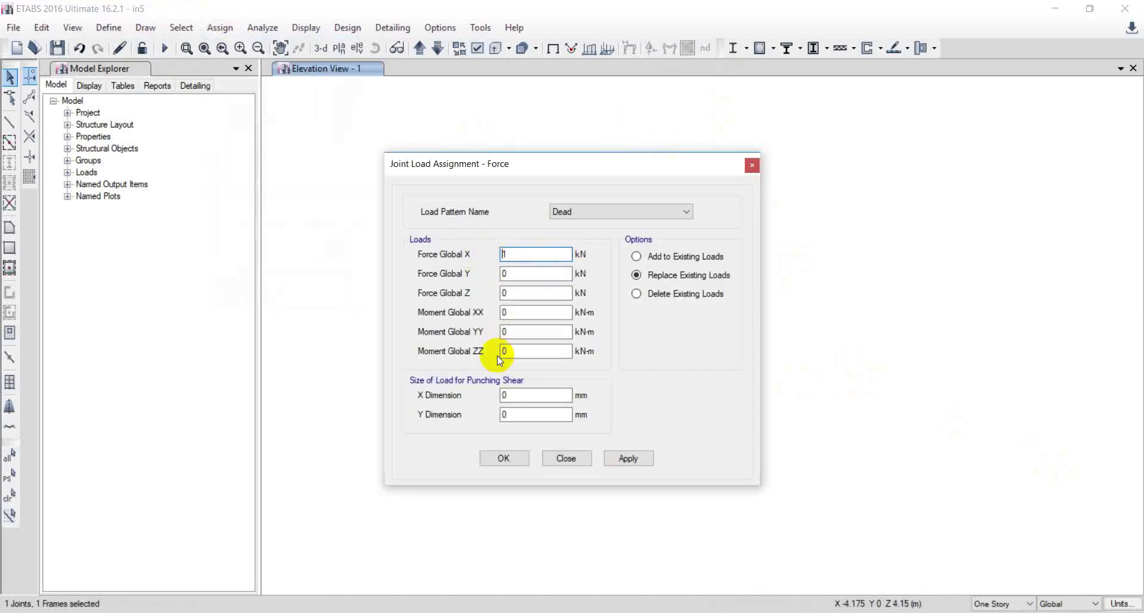
pyautogui.write('-')
pyautogui.click(499, 457)
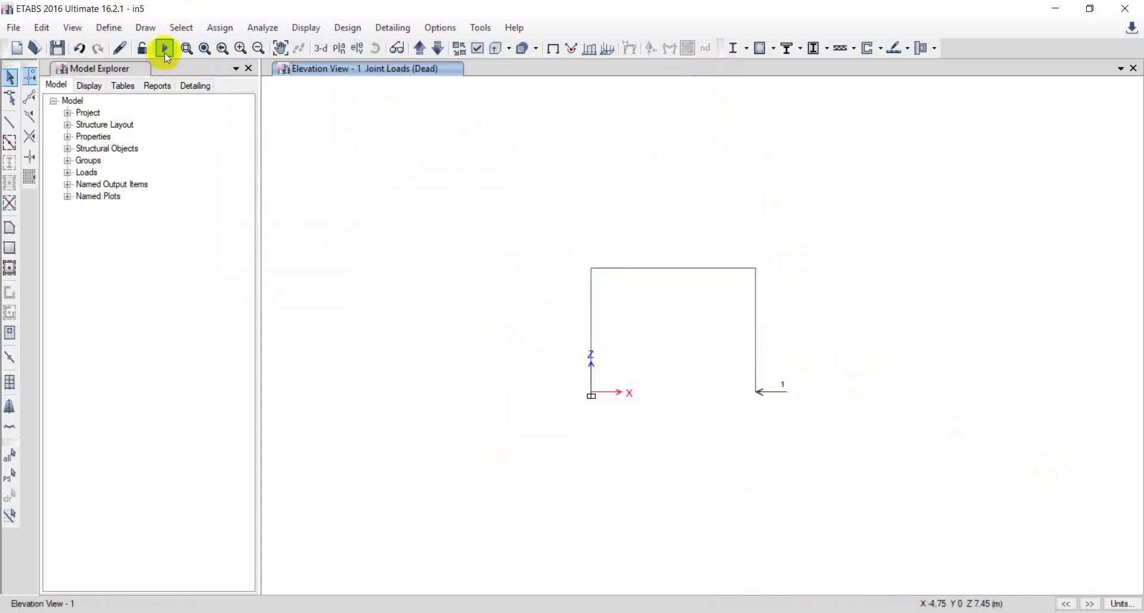
pyautogui.click(164, 49)
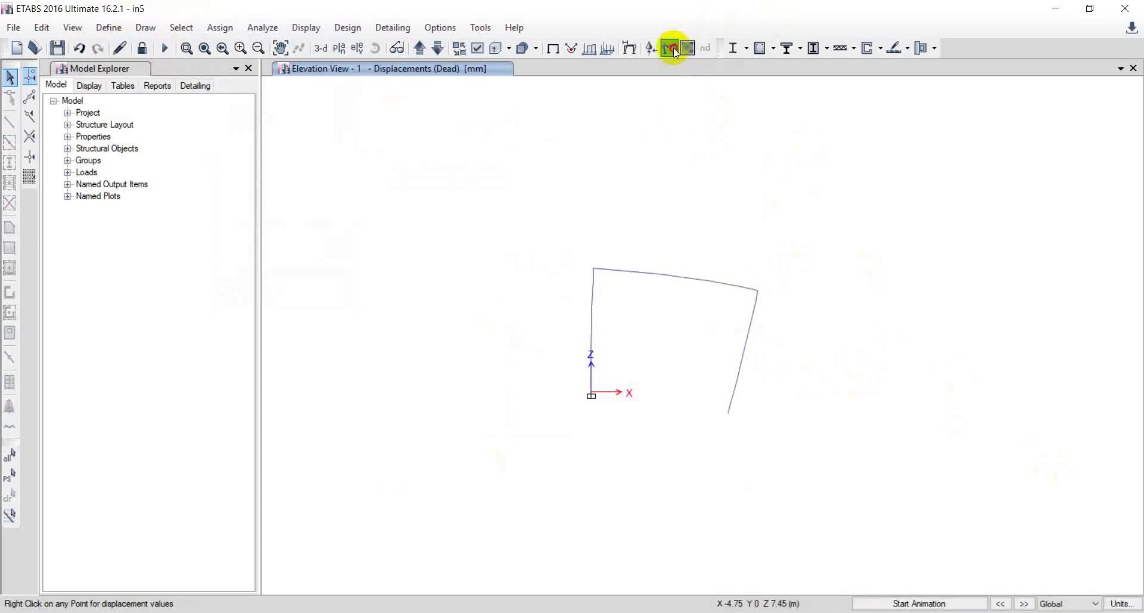
# Display the Dead Moment 3-3 diagram, check the frame's moments and compare them with the hand-calculated table in the Word document
pyautogui.click(670, 48)
pyautogui.click(495, 502)
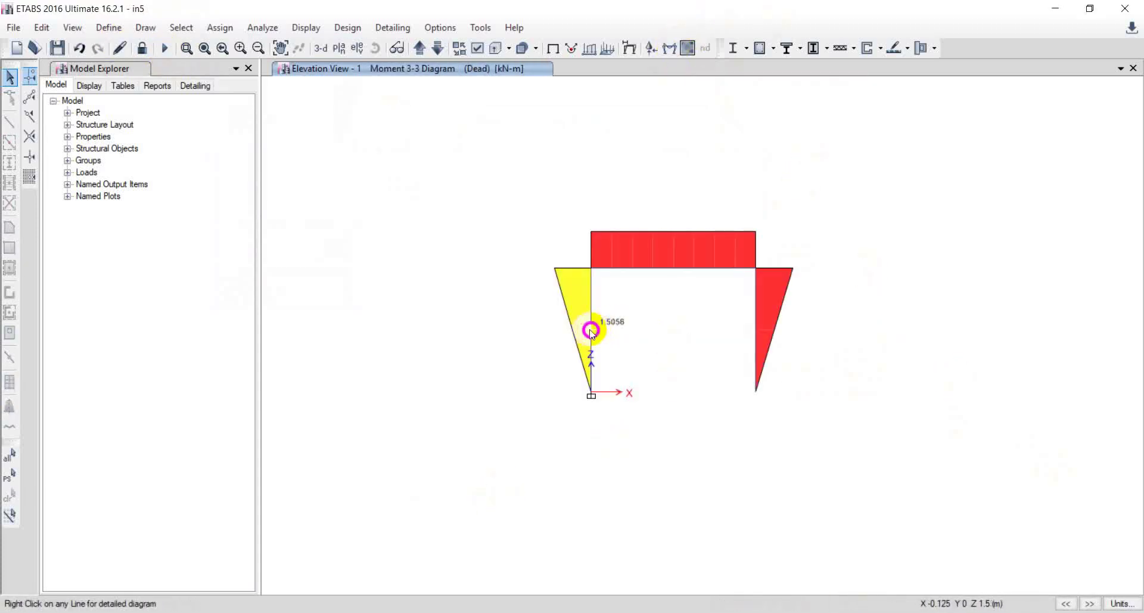
pyautogui.moveTo(595, 381)
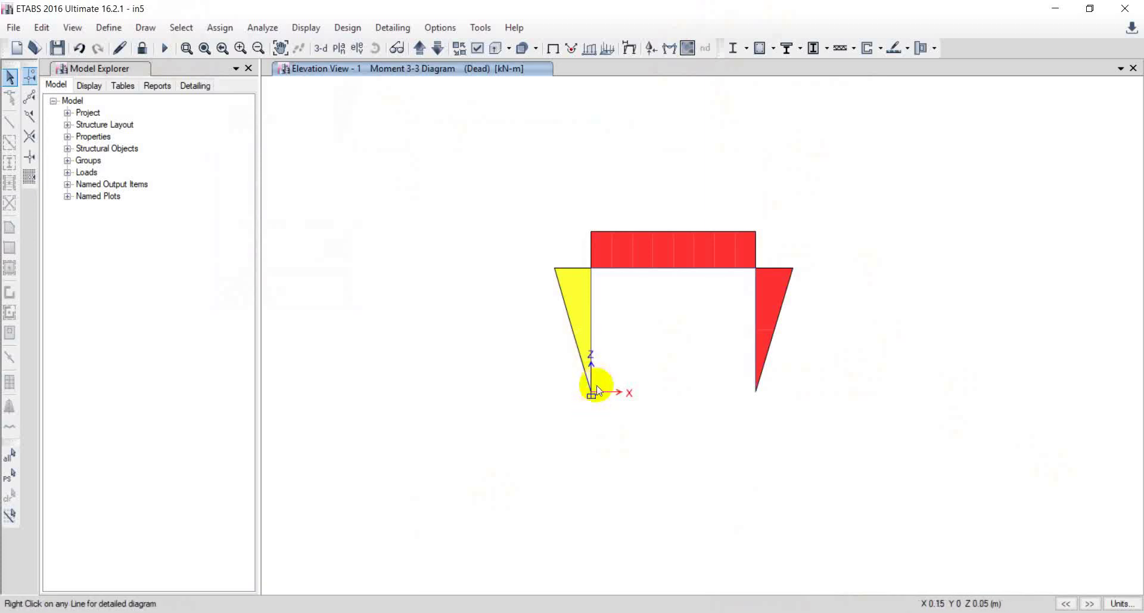
pyautogui.hotkey('alt', 'Tab')
pyautogui.hotkey('alt', 'Tab')
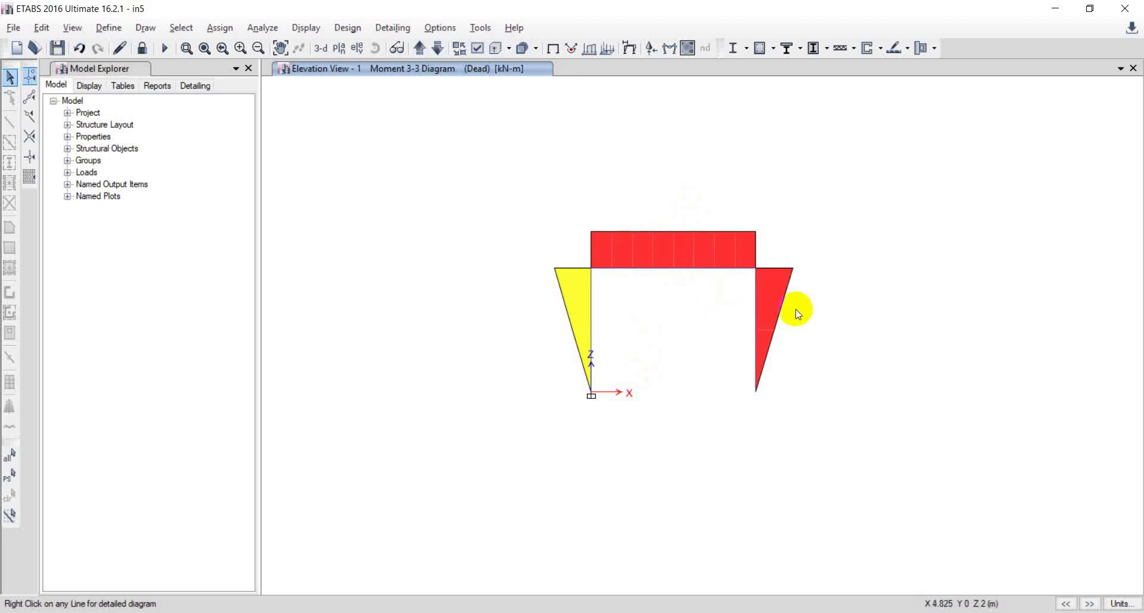
pyautogui.hotkey('alt', 'Tab')
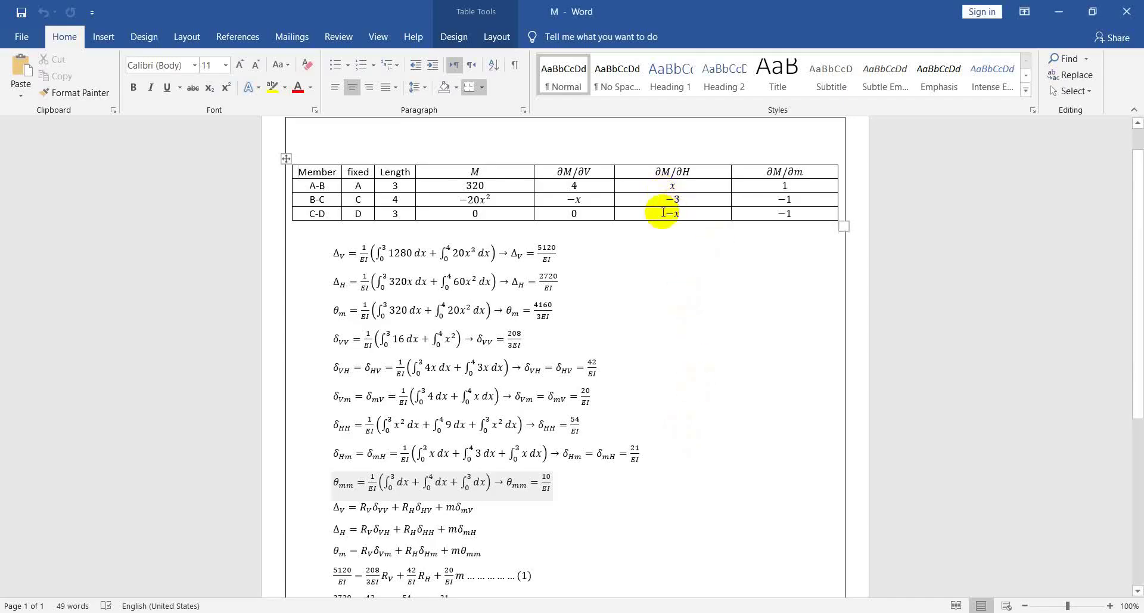
pyautogui.hotkey('alt', 'Tab')
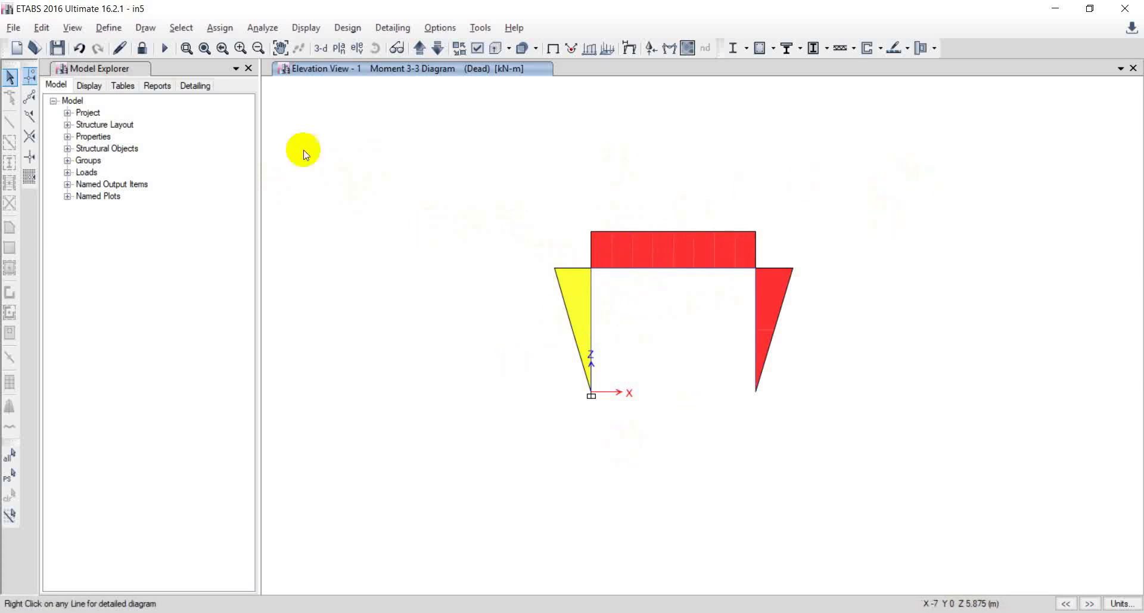
# Unlock the model, discarding the analysis results, and assign a fixed restraint to the right column's base joint
pyautogui.click(143, 48)
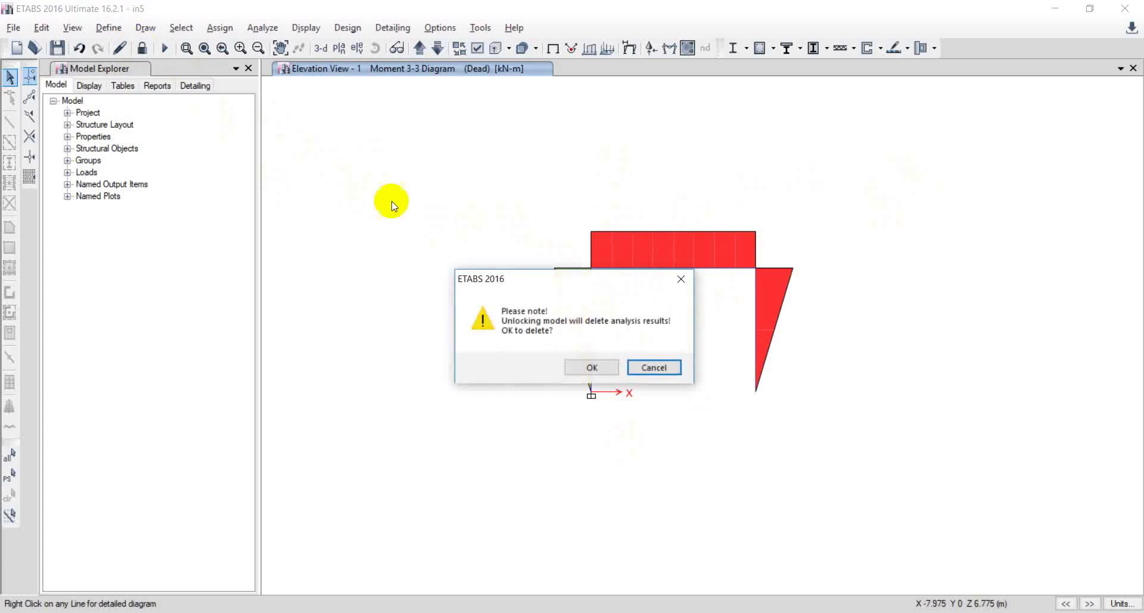
pyautogui.click(573, 367)
pyautogui.moveTo(789, 404); pyautogui.dragTo(789, 404)
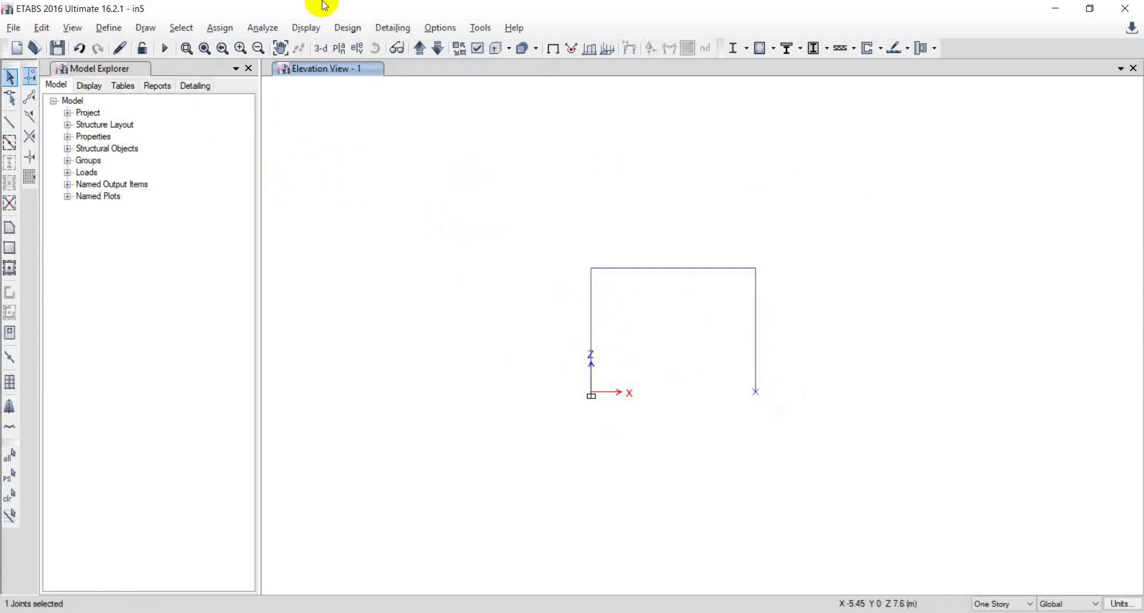
pyautogui.click(231, 32)
pyautogui.moveTo(322, 44)
pyautogui.click(463, 50)
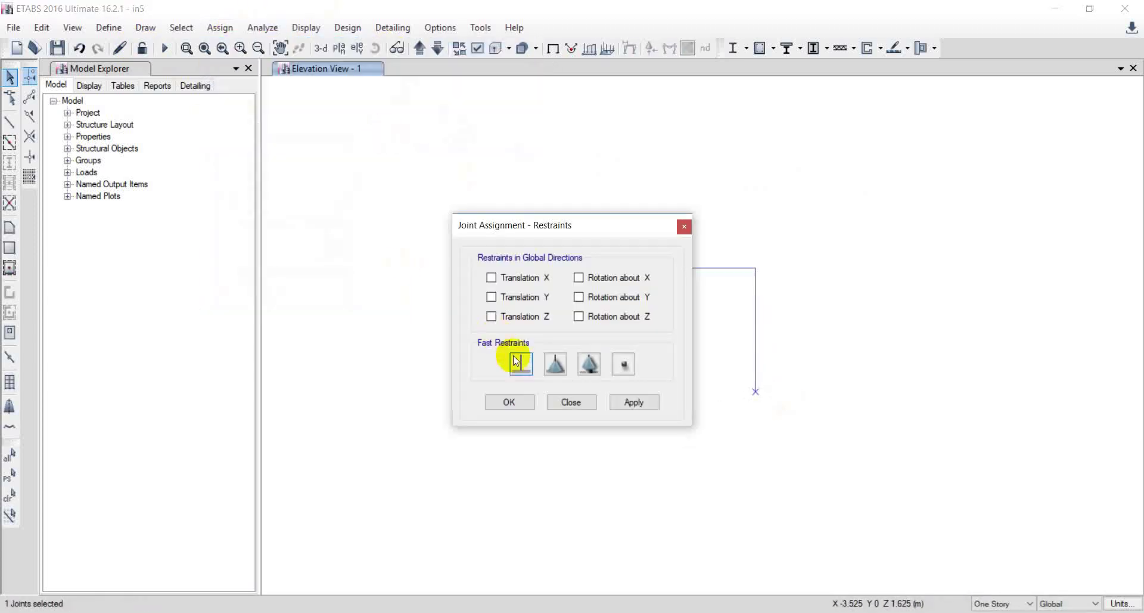
pyautogui.click(504, 403)
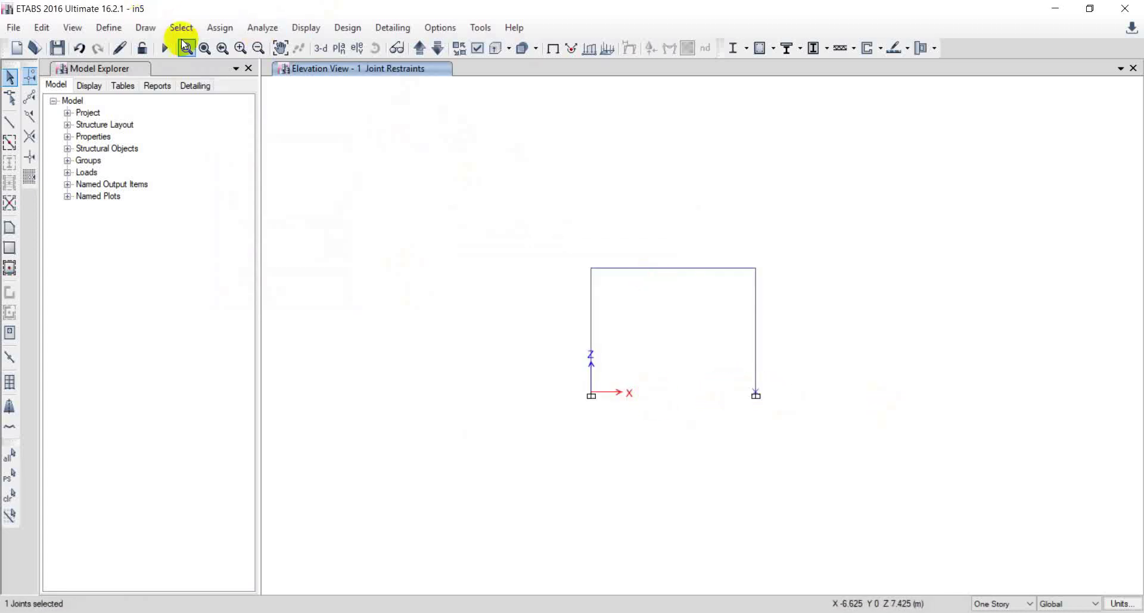
# Replace the Dead force at the right column's base joint with 0 kN in global X
pyautogui.click(220, 28)
pyautogui.moveTo(322, 147)
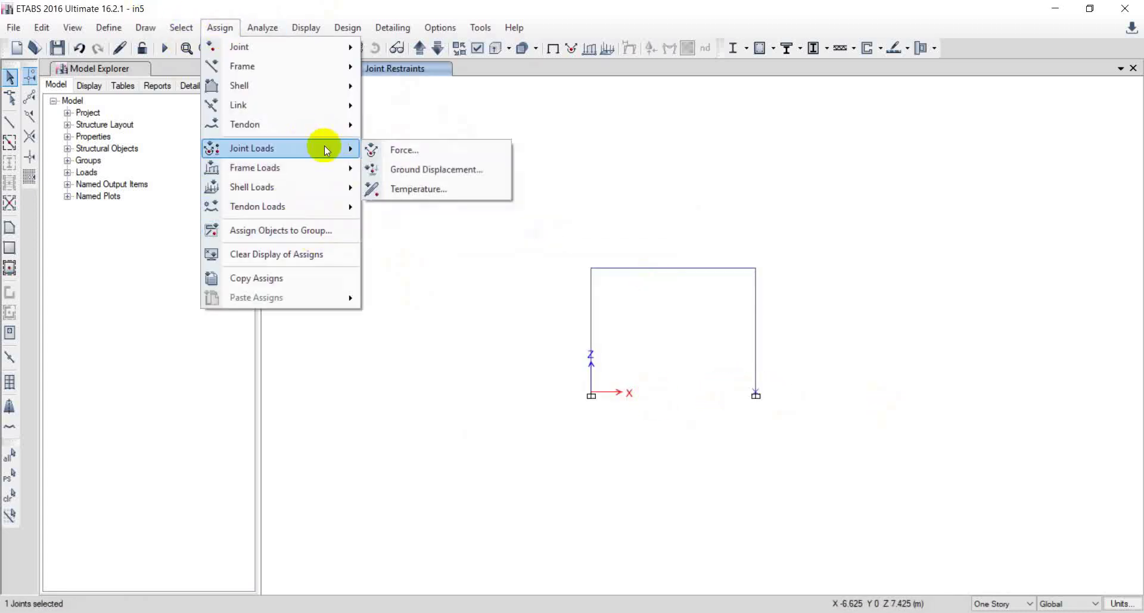
pyautogui.click(398, 152)
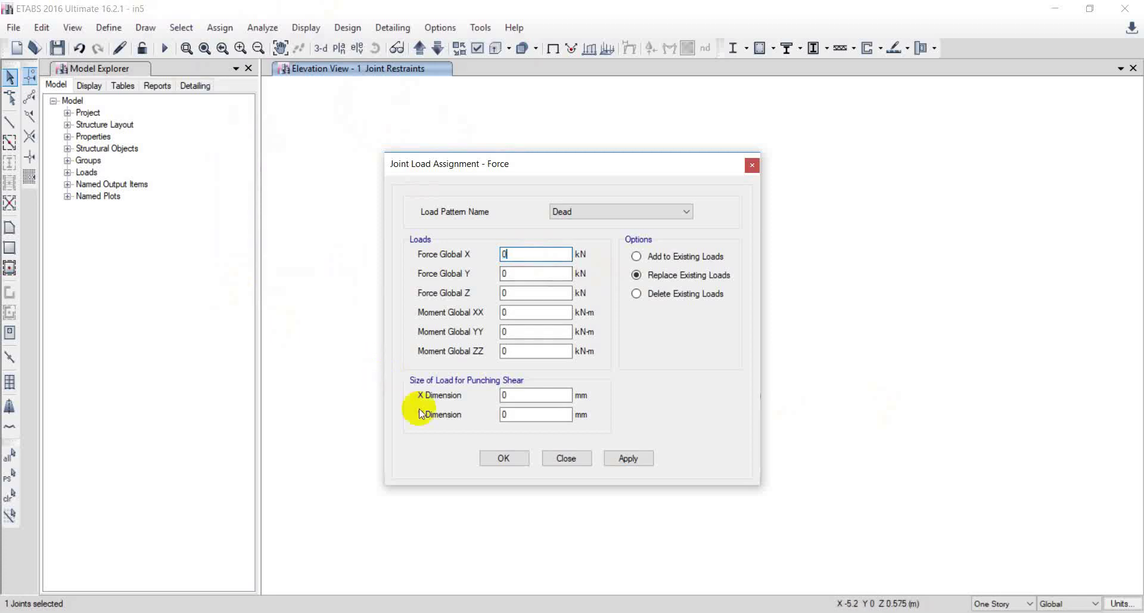
pyautogui.click(504, 457)
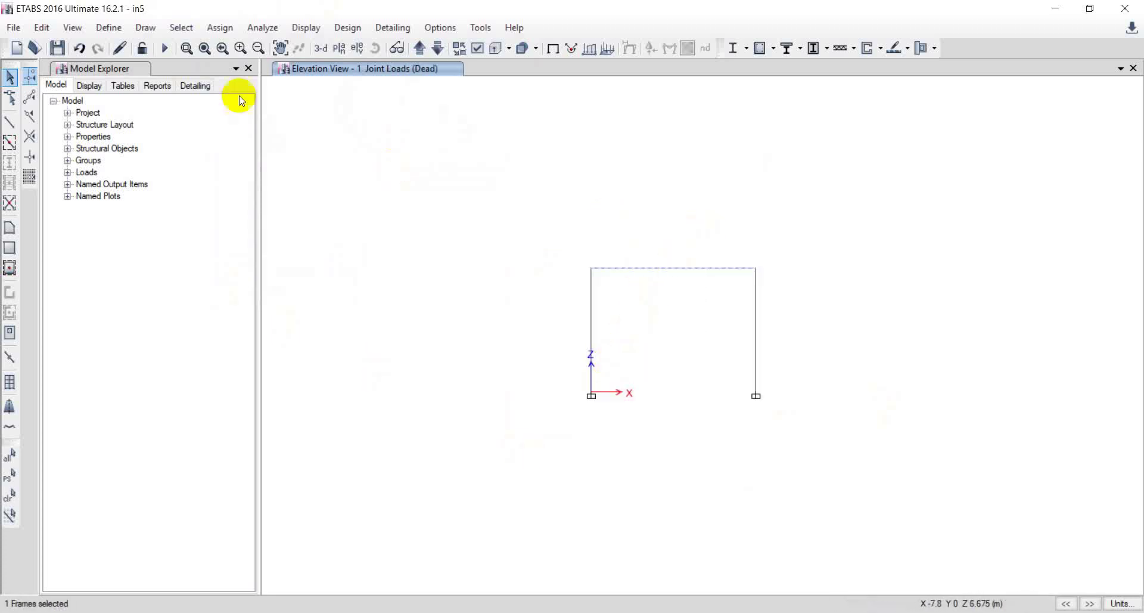
# Replace the beam's uniform Dead load with 40 kN/m in the gravity direction
pyautogui.click(212, 31)
pyautogui.moveTo(320, 69)
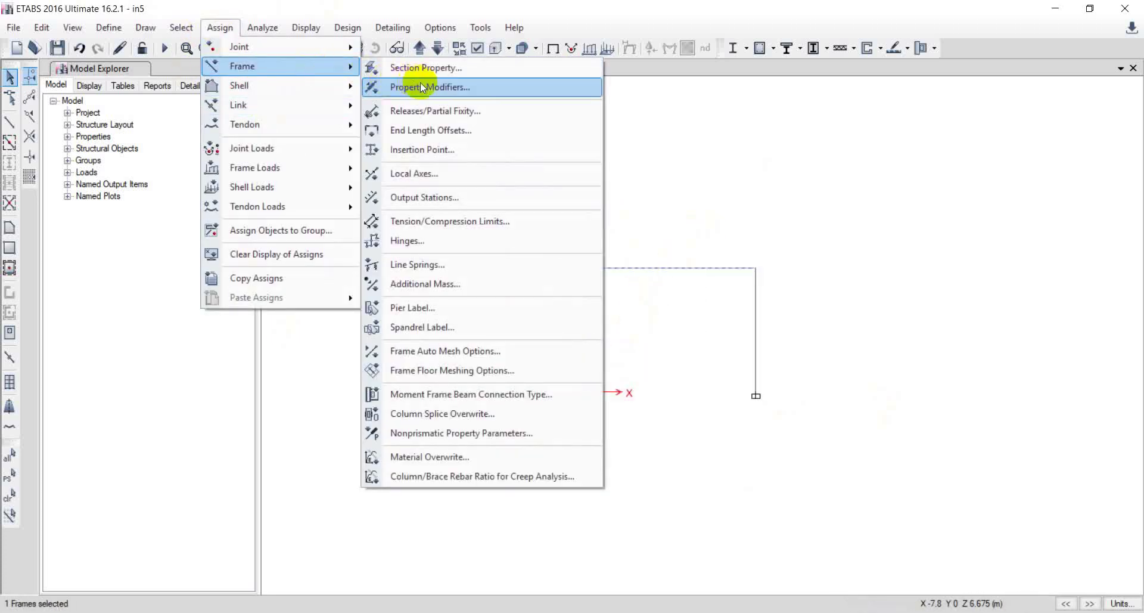
pyautogui.moveTo(322, 160)
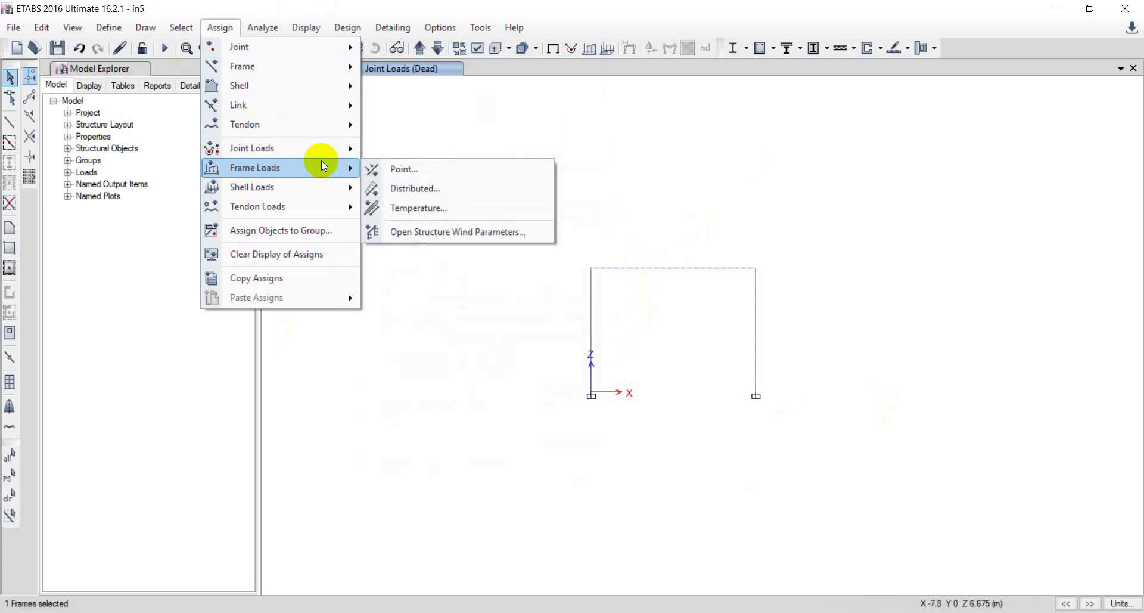
pyautogui.click(396, 187)
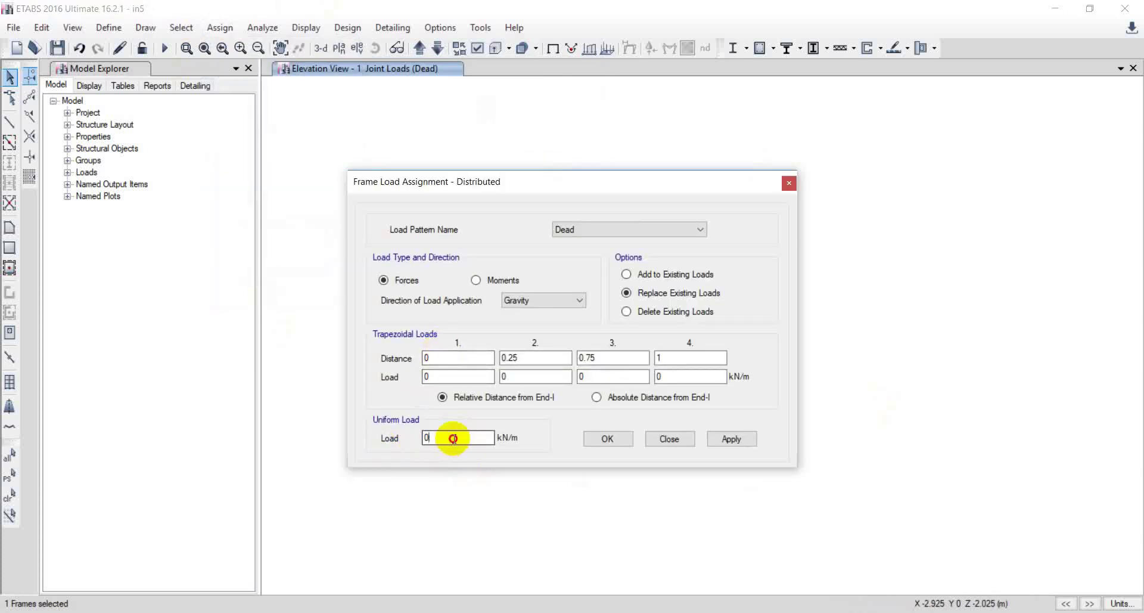
pyautogui.moveTo(453, 438); pyautogui.dragTo(421, 449)
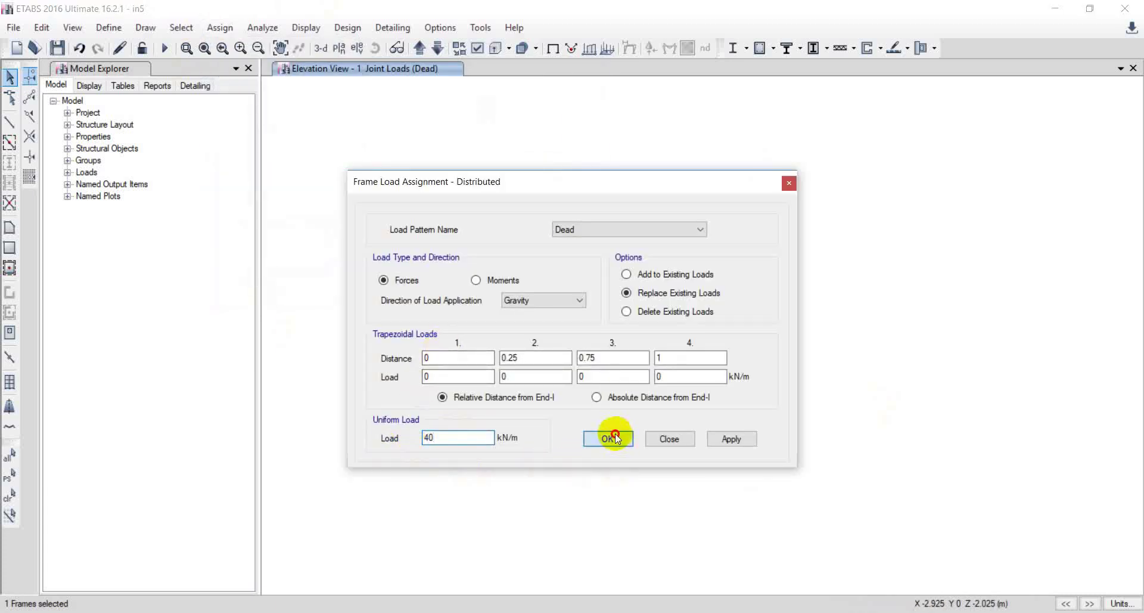
pyautogui.click(615, 439)
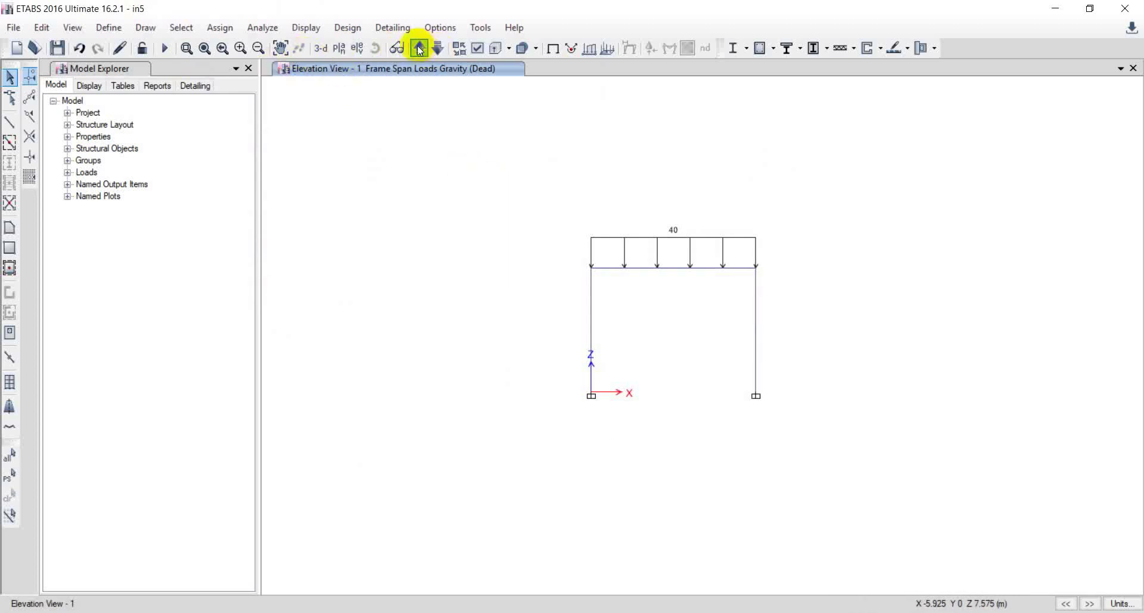
# Show the undeformed frame in the 3-D view and turn on the display of the frame objects' local axes
pyautogui.click(552, 49)
pyautogui.click(187, 47)
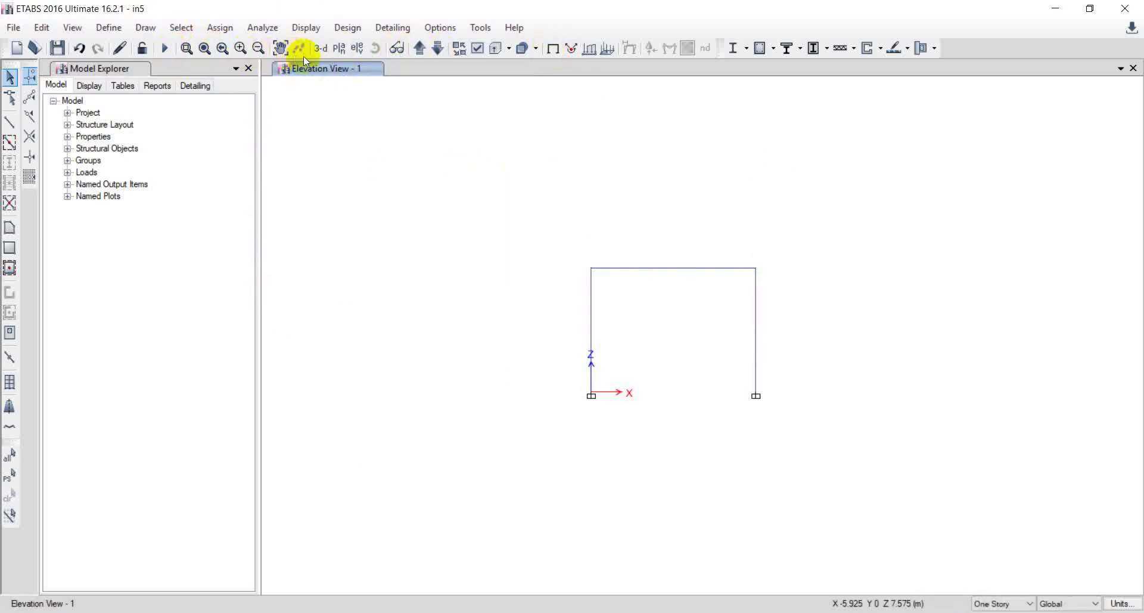
pyautogui.click(321, 47)
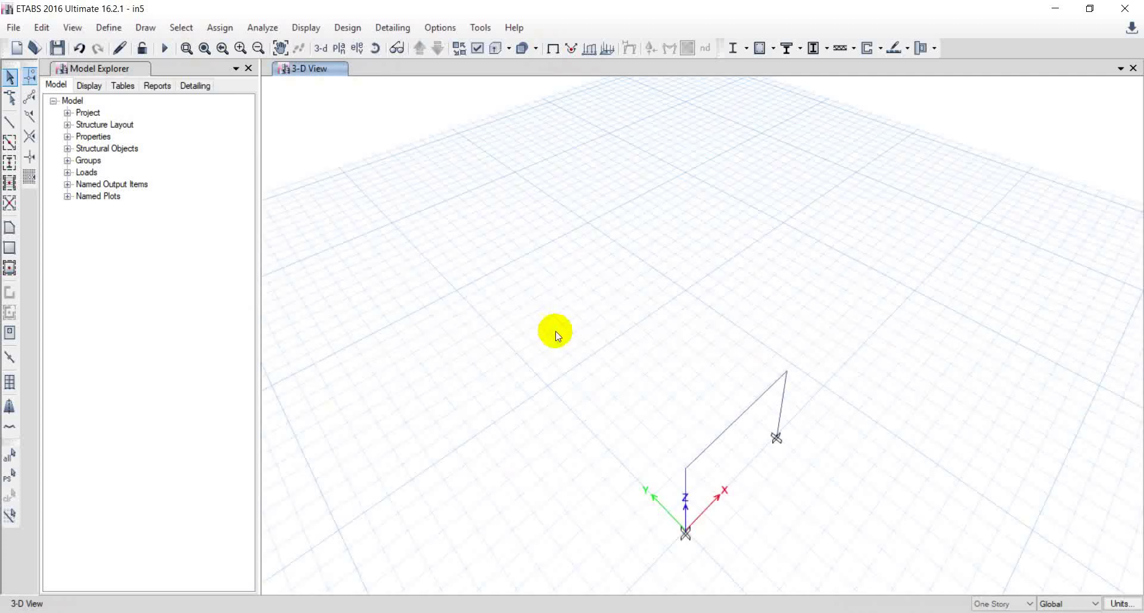
pyautogui.hotkey('ctrl', 'w')
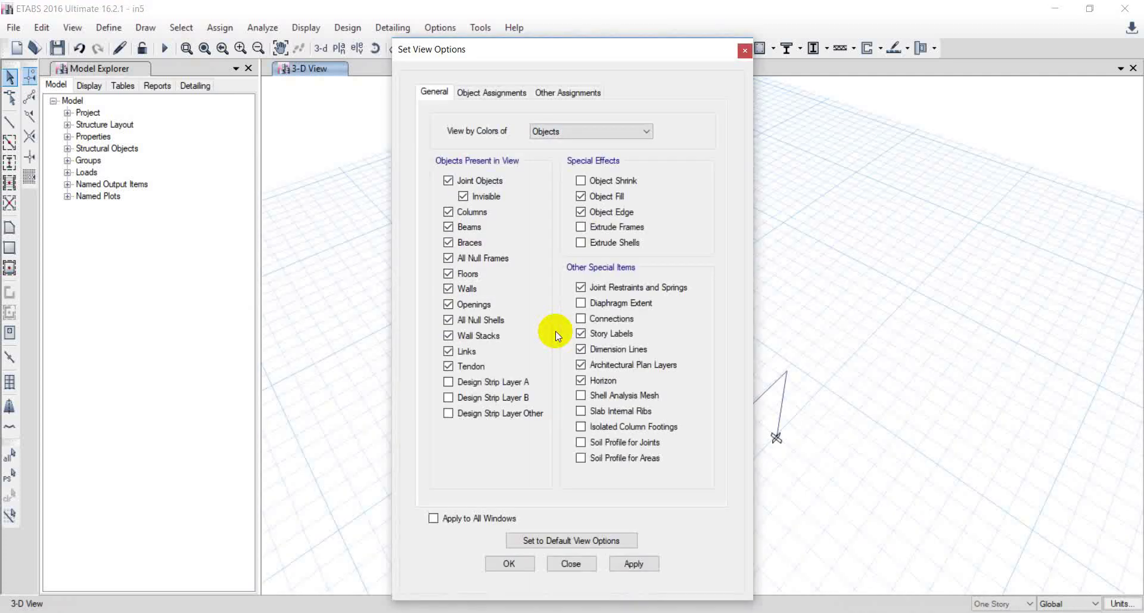
pyautogui.click(491, 93)
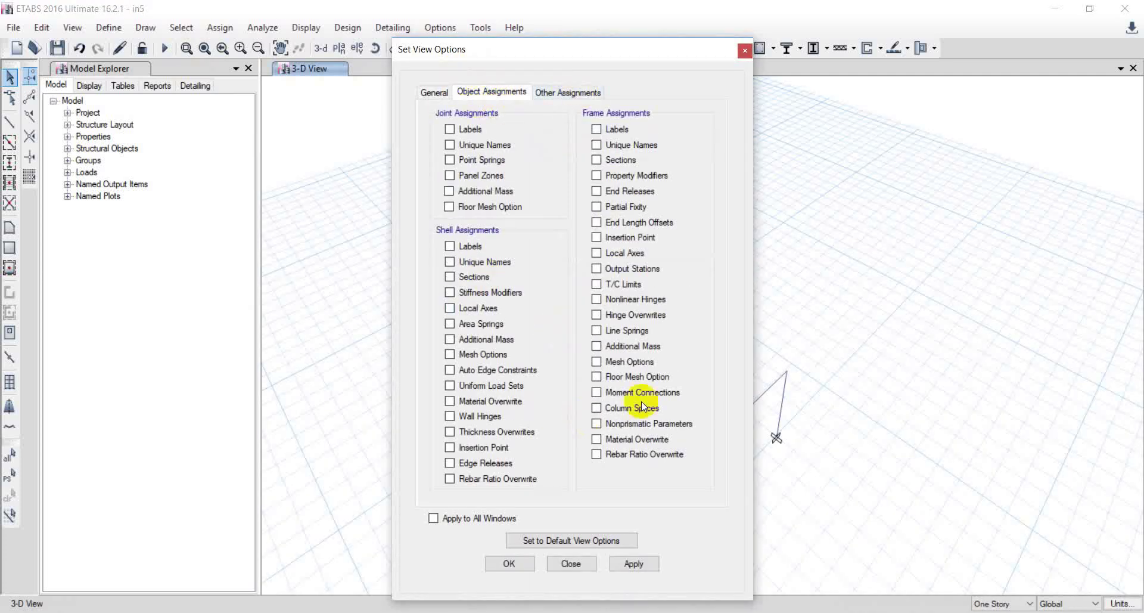
pyautogui.click(596, 252)
pyautogui.click(512, 563)
pyautogui.moveTo(676, 432); pyautogui.dragTo(593, 334, button='middle')
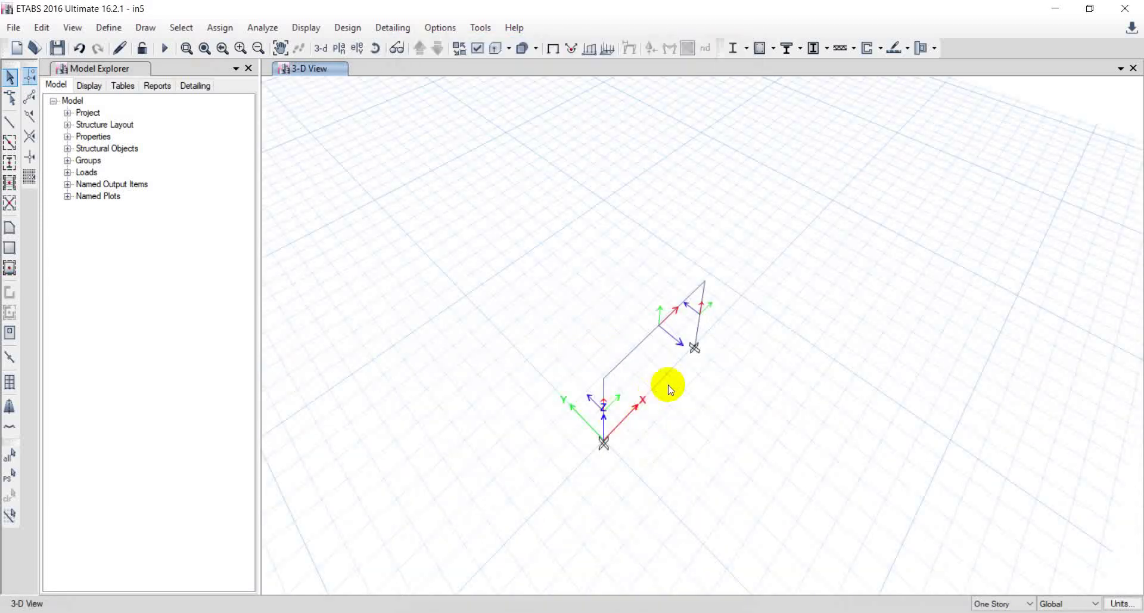
pyautogui.scroll(3, 667, 387)
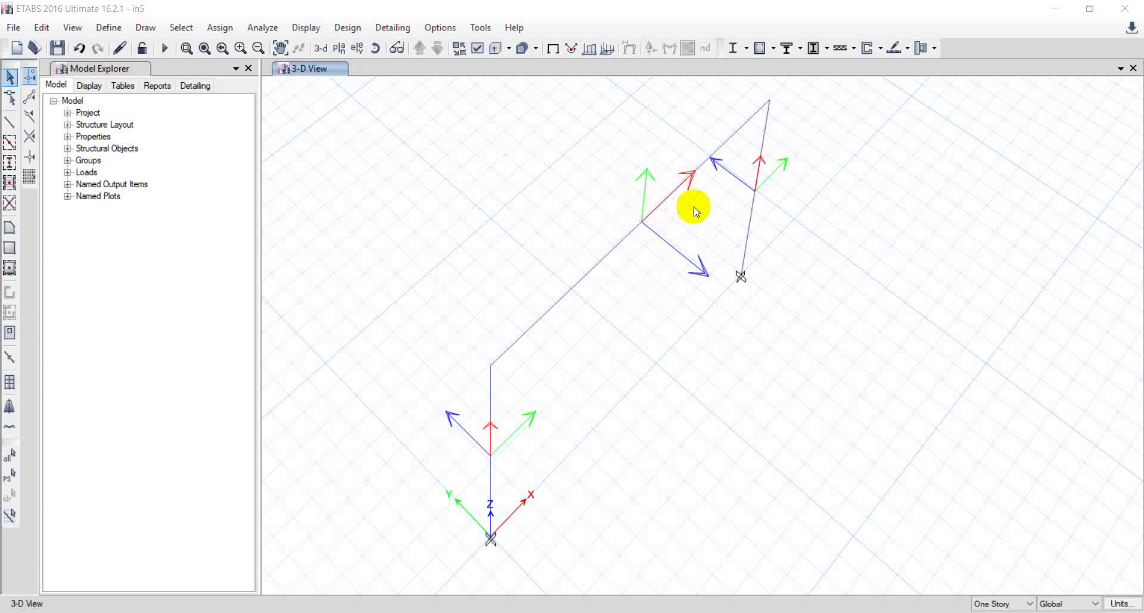
# Set the beam's local axes orientation angle to 90 degrees
pyautogui.click(606, 246)
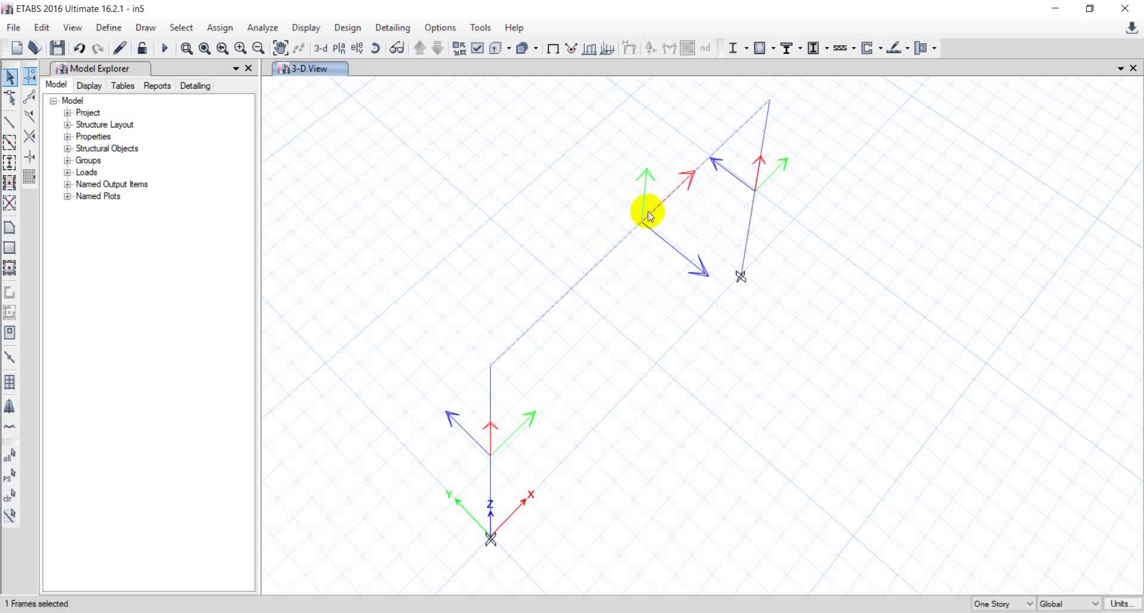
pyautogui.click(219, 28)
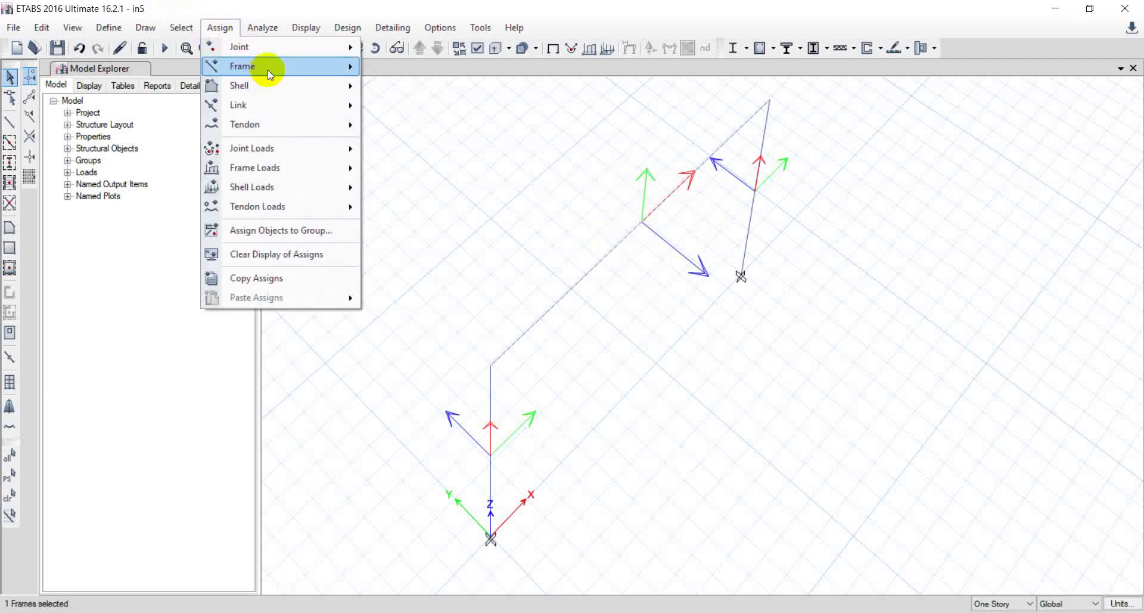
pyautogui.moveTo(267, 69)
pyautogui.click(459, 183)
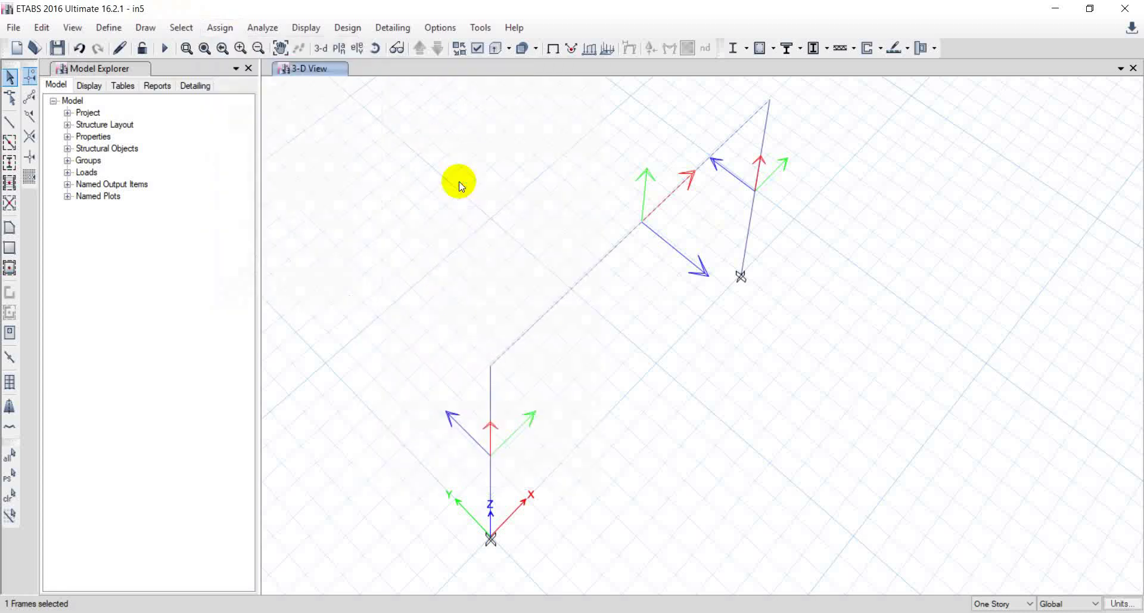
pyautogui.moveTo(585, 186); pyautogui.dragTo(320, 118)
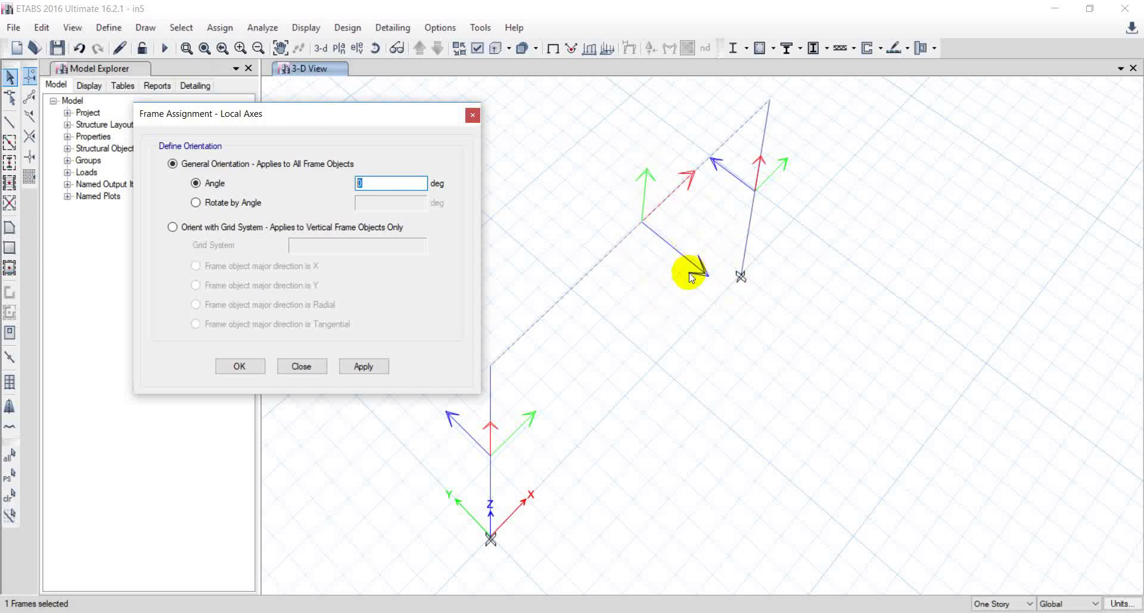
pyautogui.write('90')
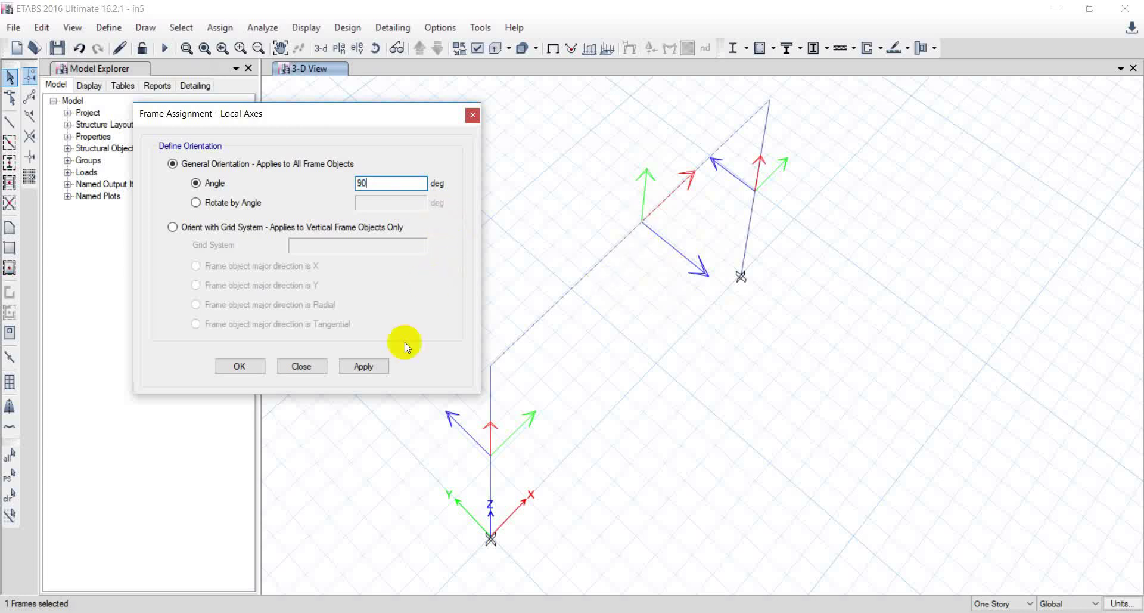
pyautogui.click(363, 366)
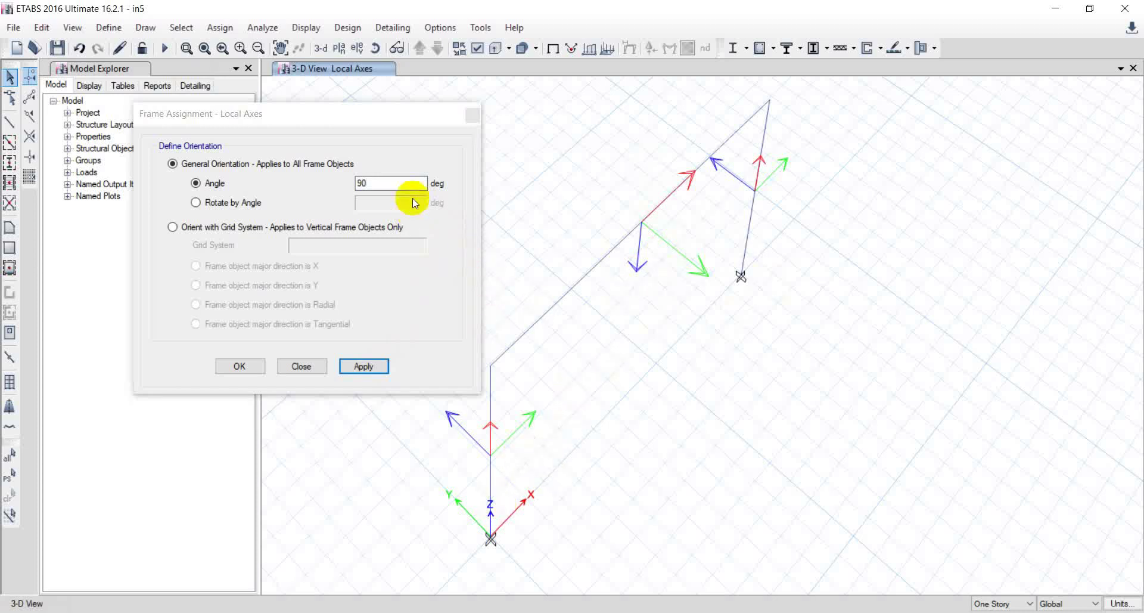
# Change the beam's local axes orientation angle to -90 degrees
pyautogui.click(322, 185)
pyautogui.write('-9')
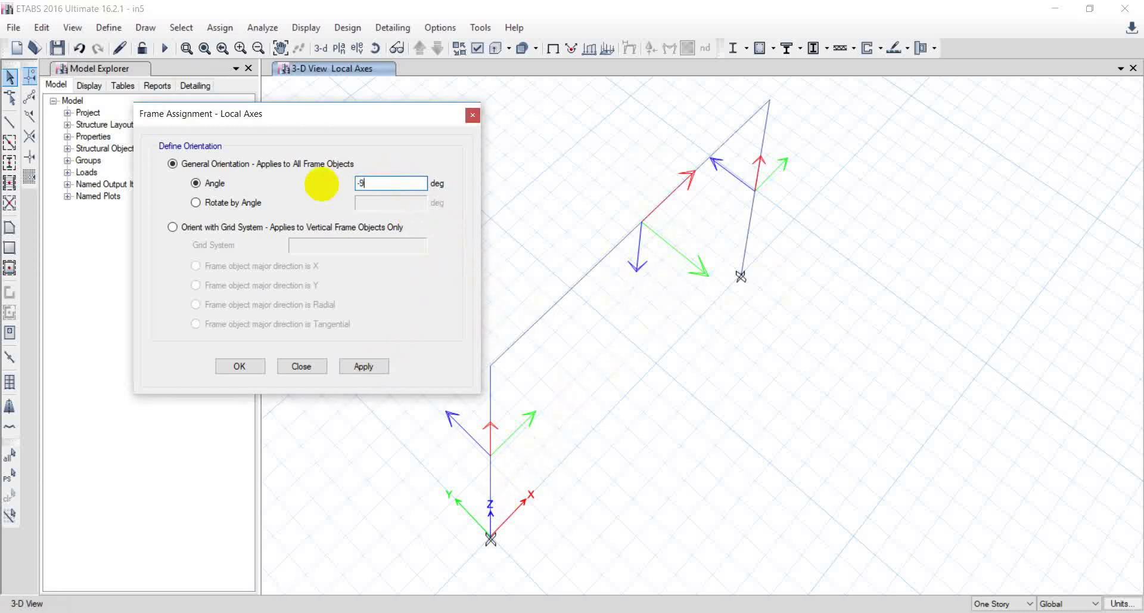
pyautogui.write('0')
pyautogui.click(545, 310)
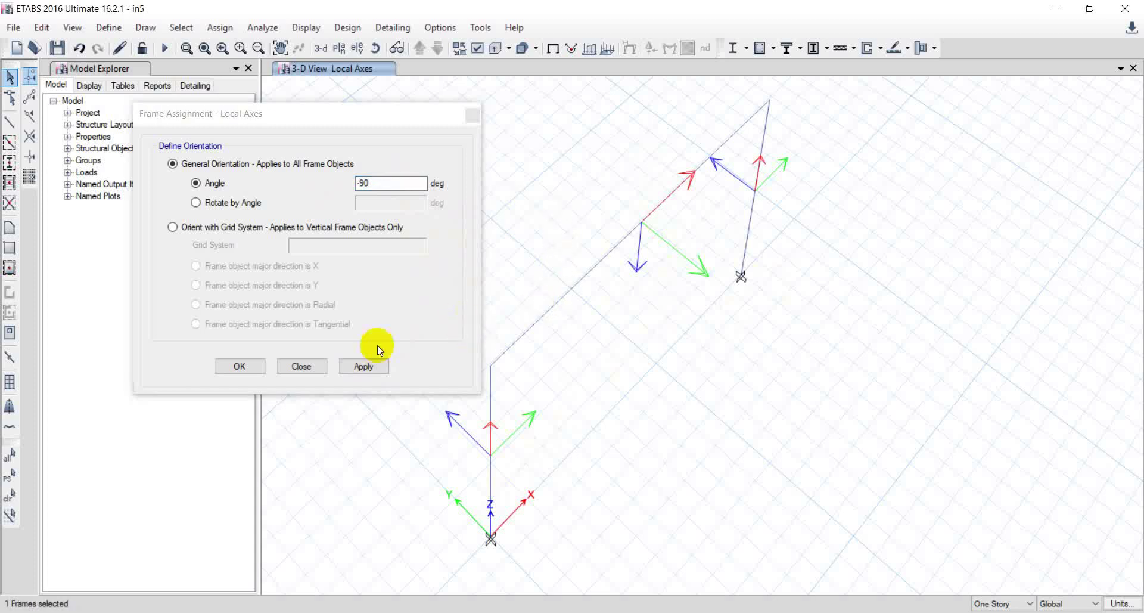
pyautogui.click(239, 365)
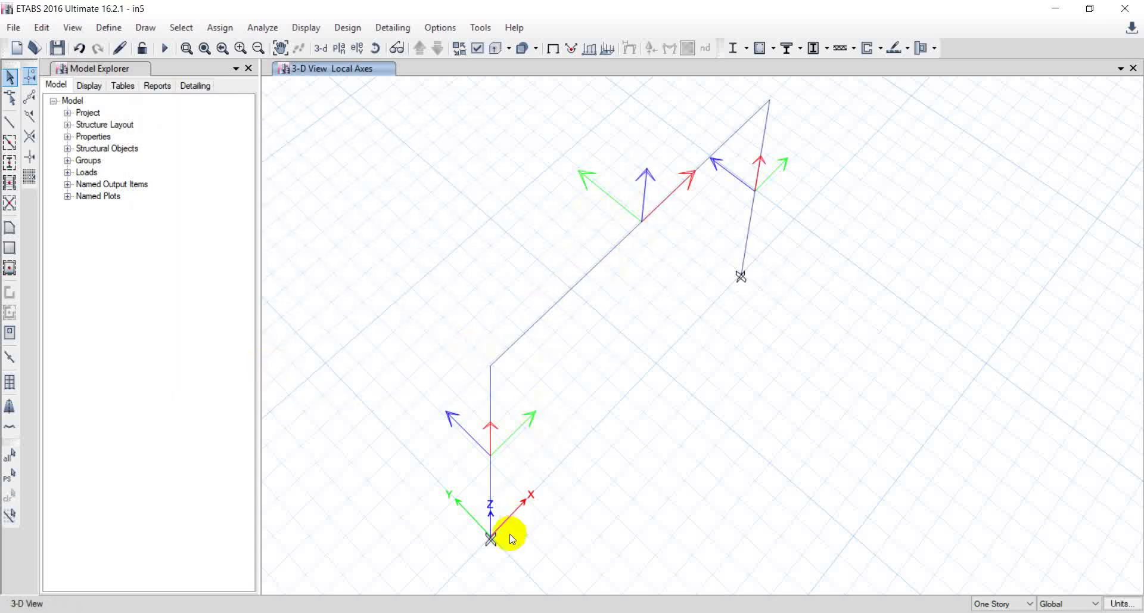
# Run the analysis and display the tabulated restraint reactions for the Dead case with all force and moment components
pyautogui.click(165, 48)
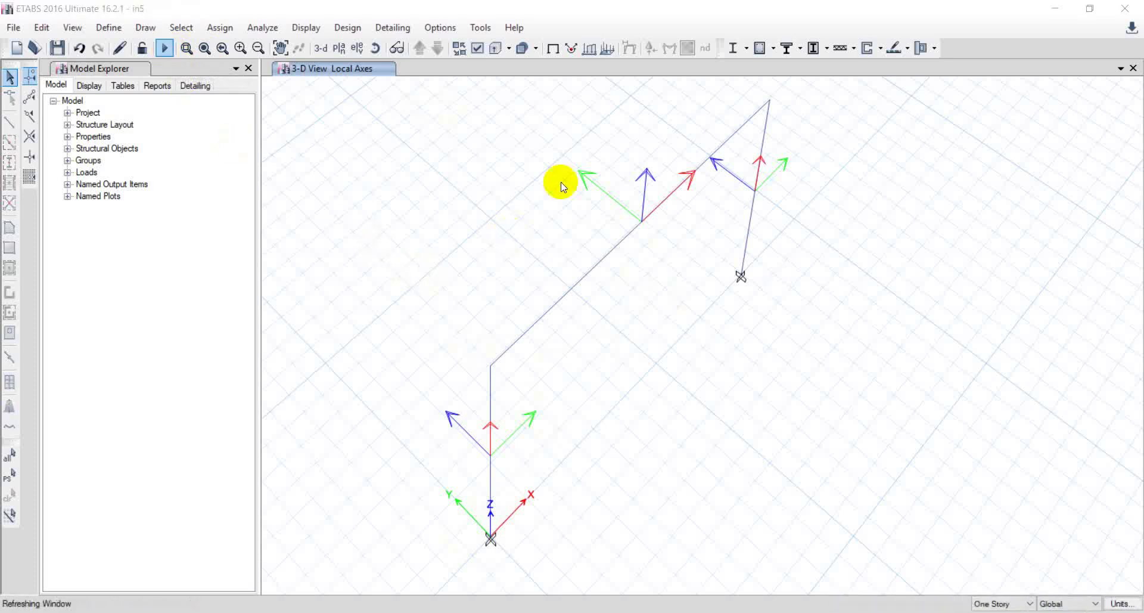
pyautogui.click(650, 48)
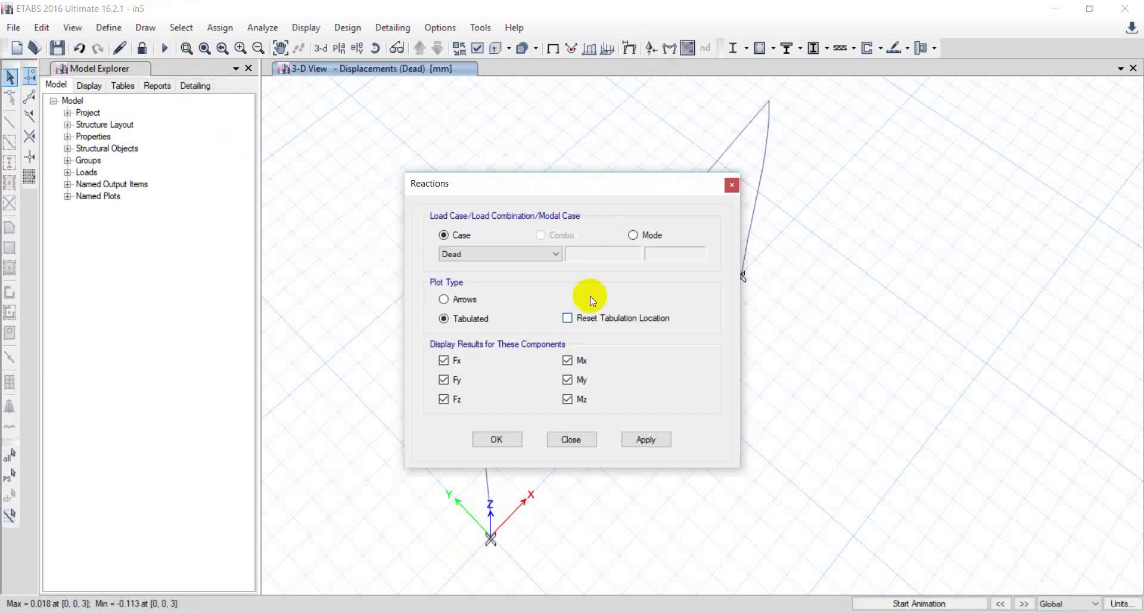
pyautogui.click(506, 446)
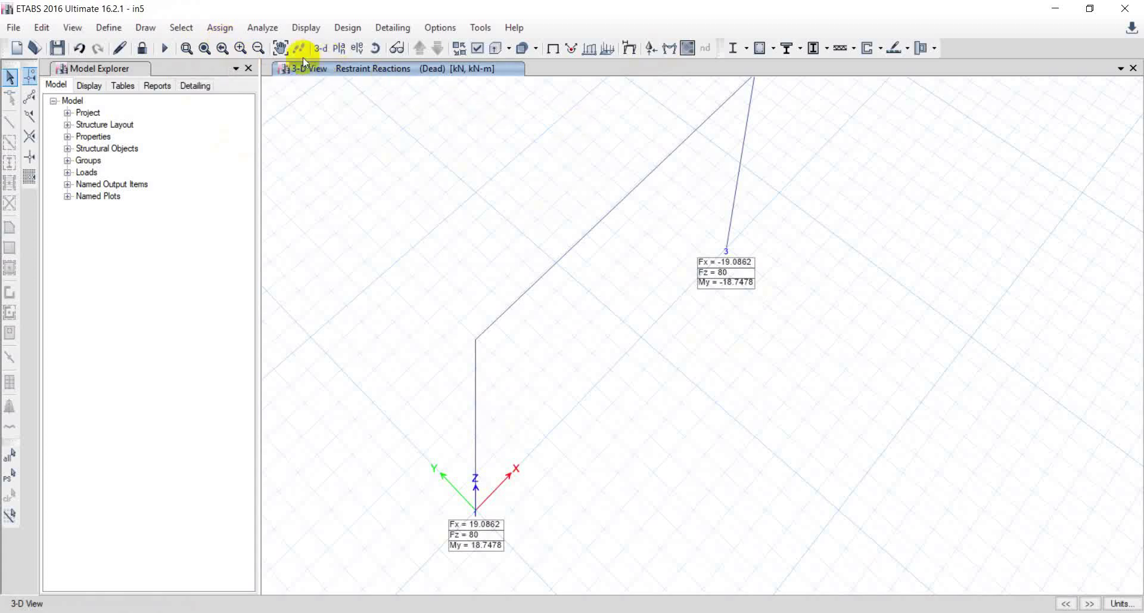
# Unlock the model, select all the frame members, and set their local axes orientation angle to 90 degrees
pyautogui.click(142, 48)
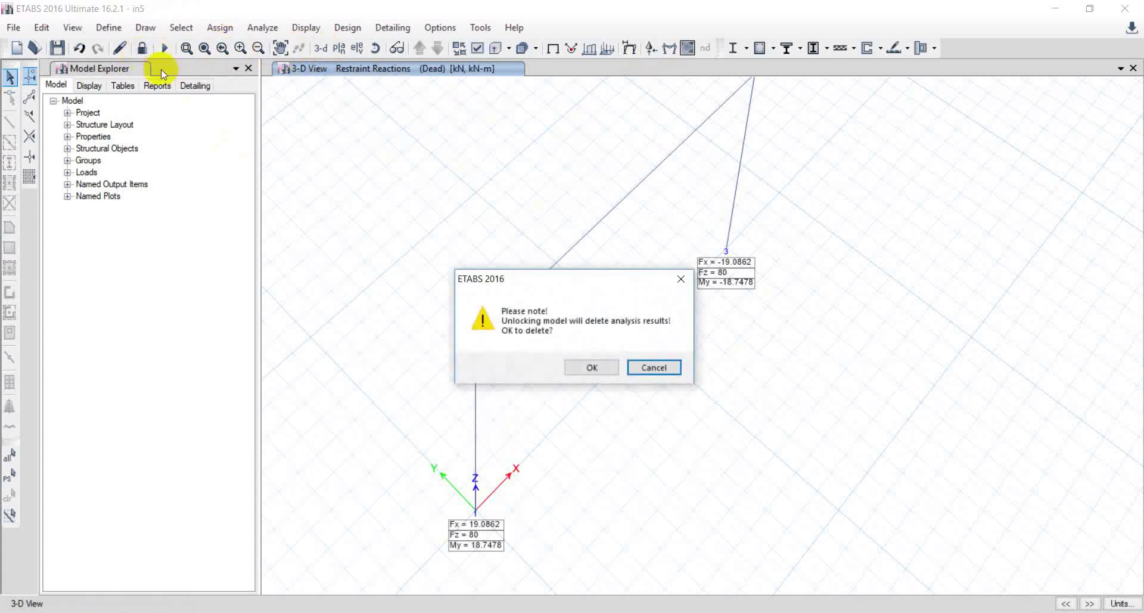
pyautogui.click(593, 367)
pyautogui.moveTo(779, 119); pyautogui.dragTo(435, 403)
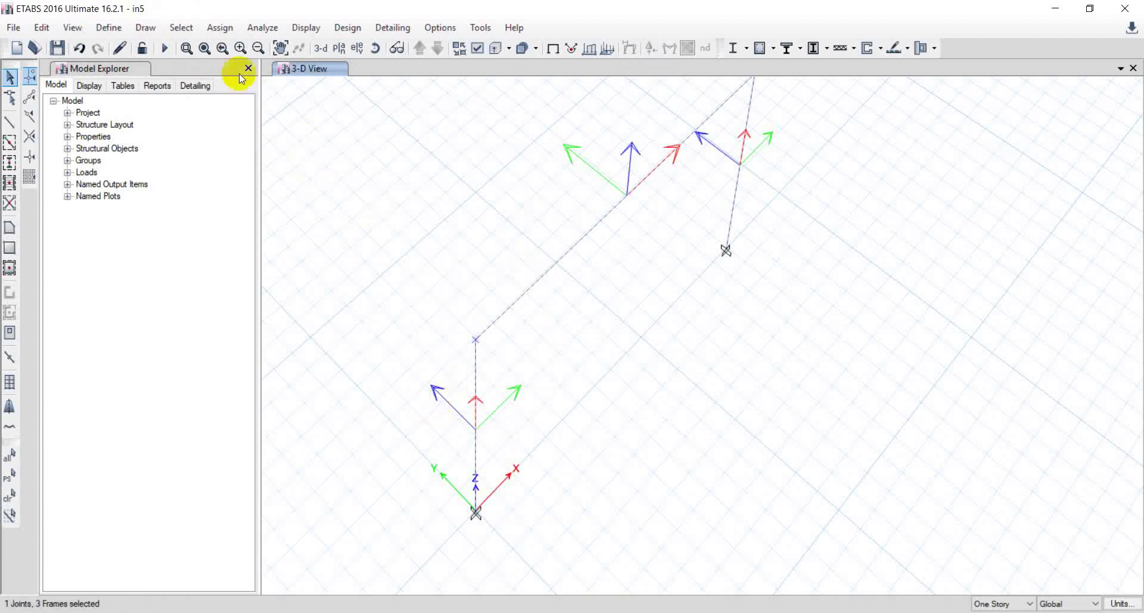
pyautogui.click(236, 31)
pyautogui.moveTo(277, 66)
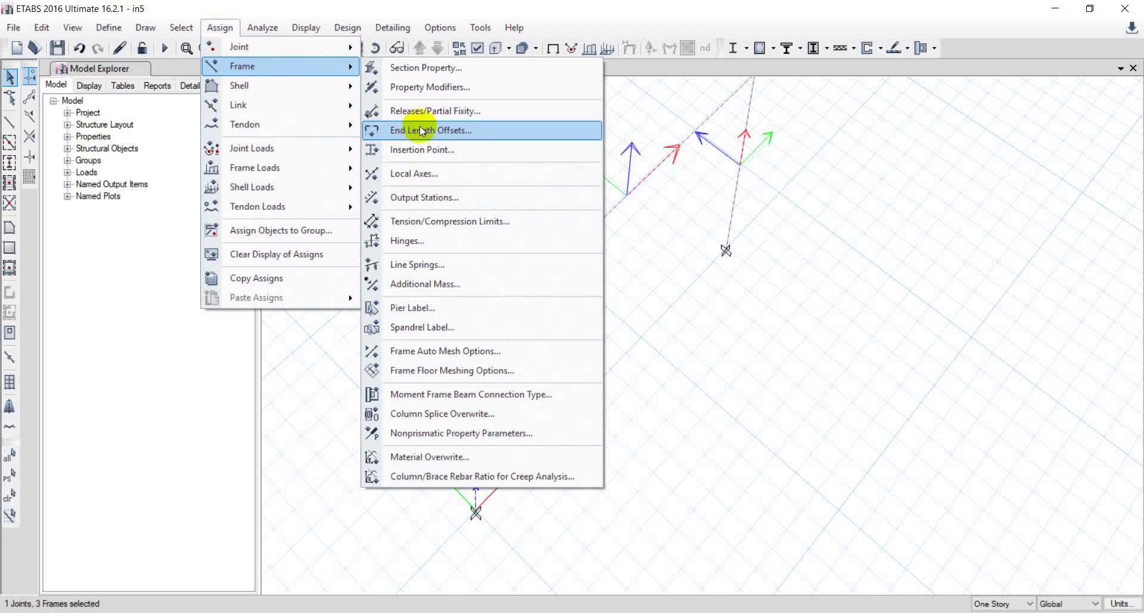
pyautogui.click(409, 185)
pyautogui.doubleClick(417, 183)
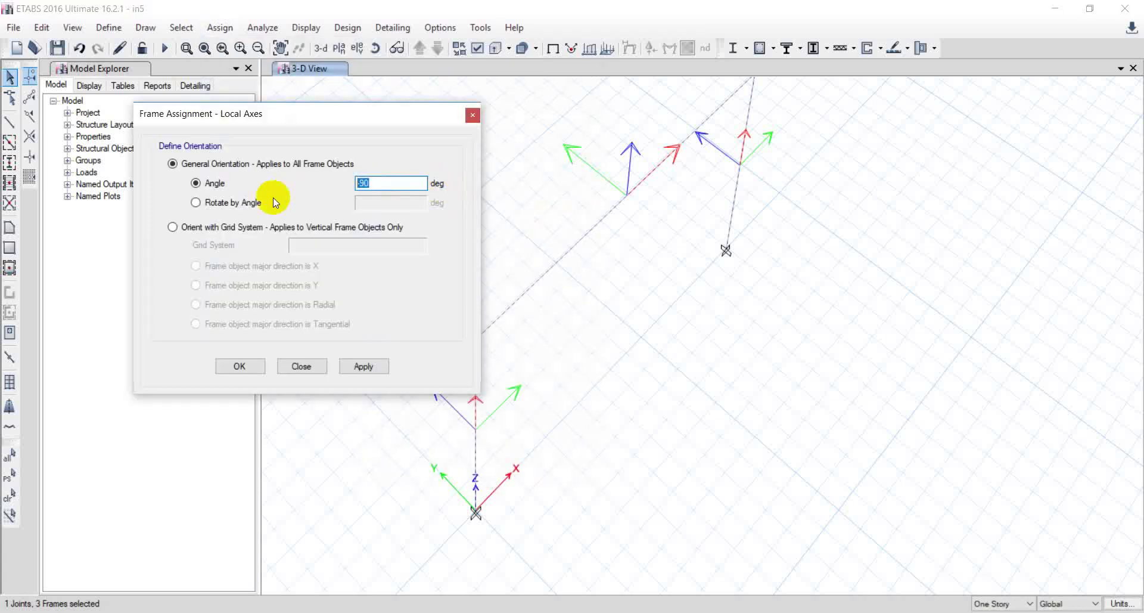
pyautogui.write('90')
pyautogui.click(255, 366)
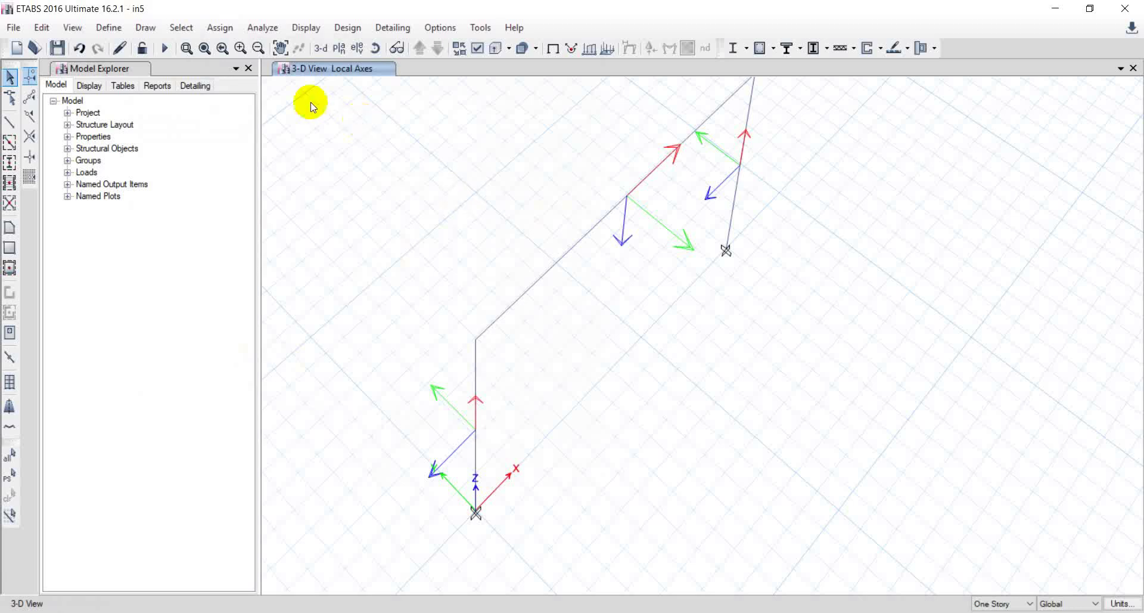
# Run the analysis with the rotated member axes and display the restraint reactions for the Dead case
pyautogui.click(165, 48)
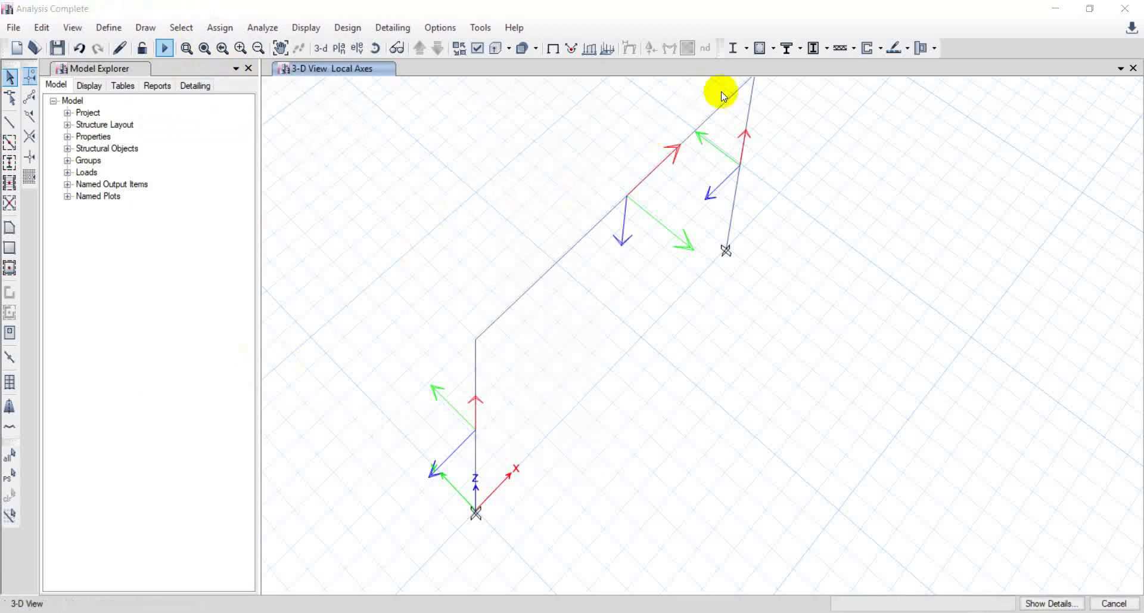
pyautogui.click(652, 49)
pyautogui.click(498, 439)
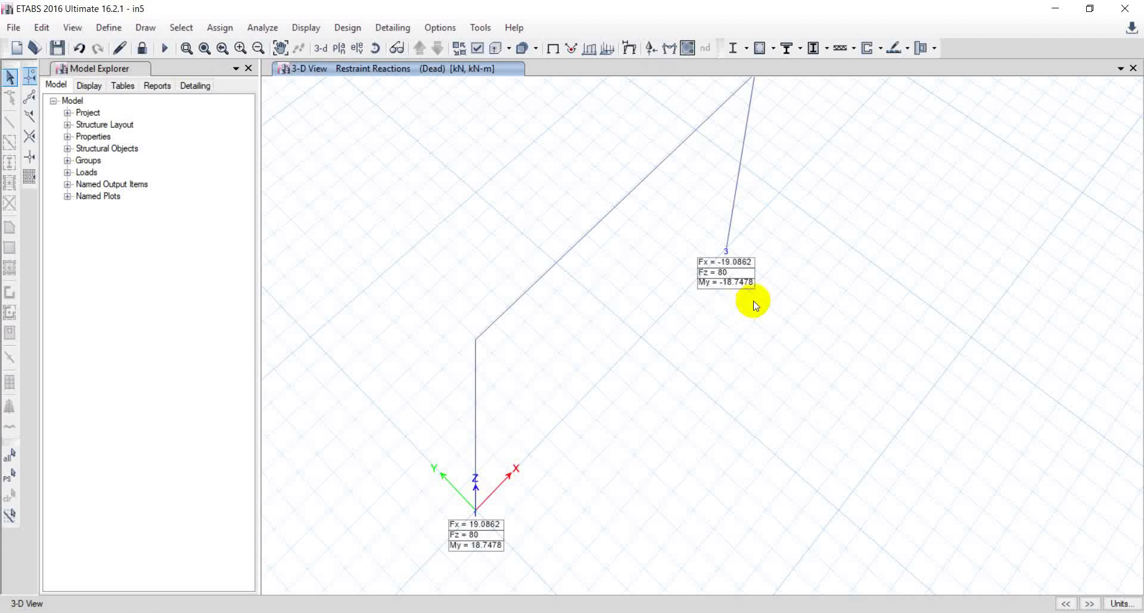
# Unlock the model, accepting deletion of the analysis results, and select the beam
pyautogui.click(142, 48)
pyautogui.click(575, 366)
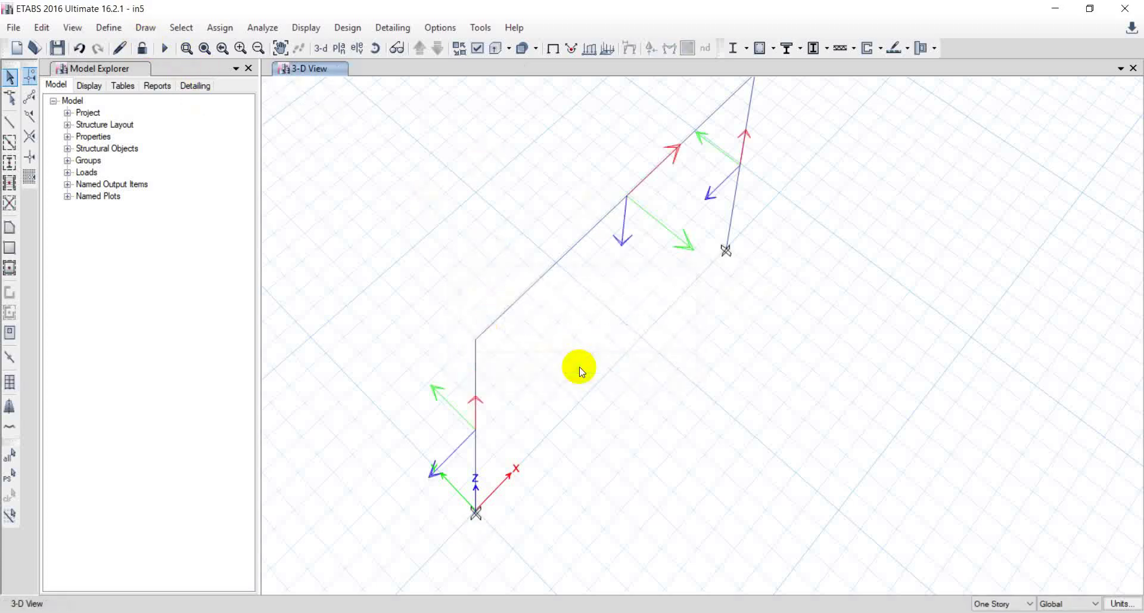
pyautogui.click(660, 168)
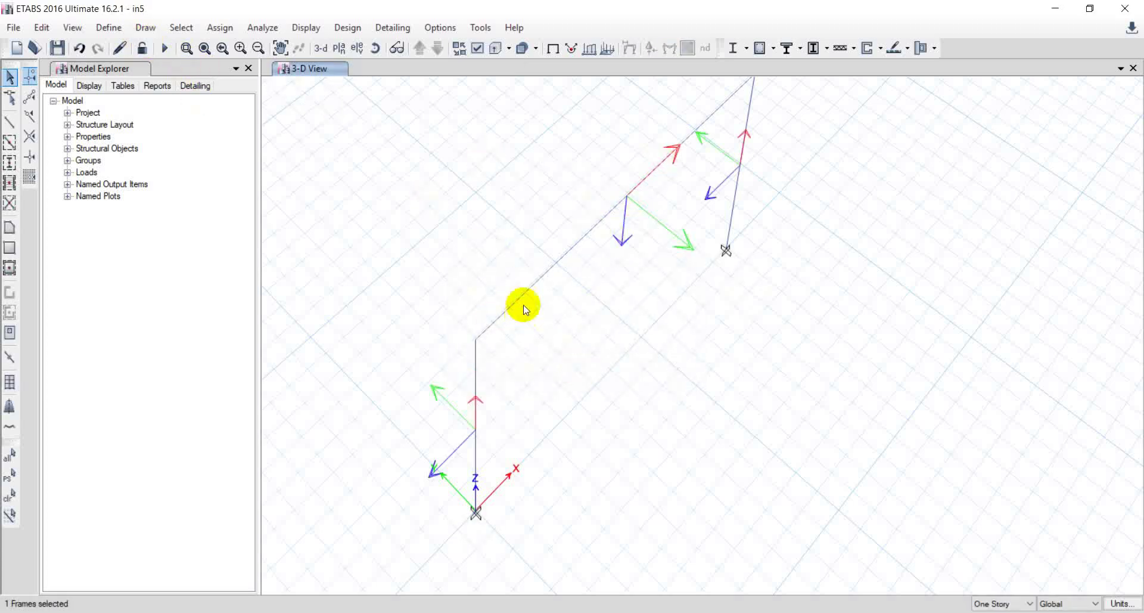
pyautogui.click(209, 36)
pyautogui.moveTo(273, 67)
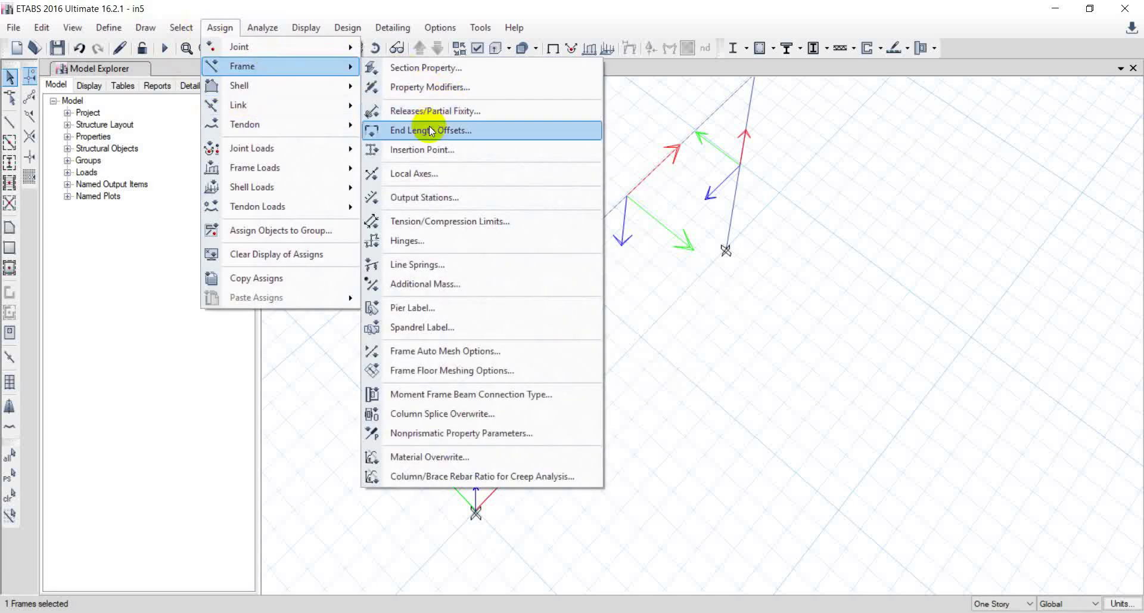
pyautogui.click(417, 150)
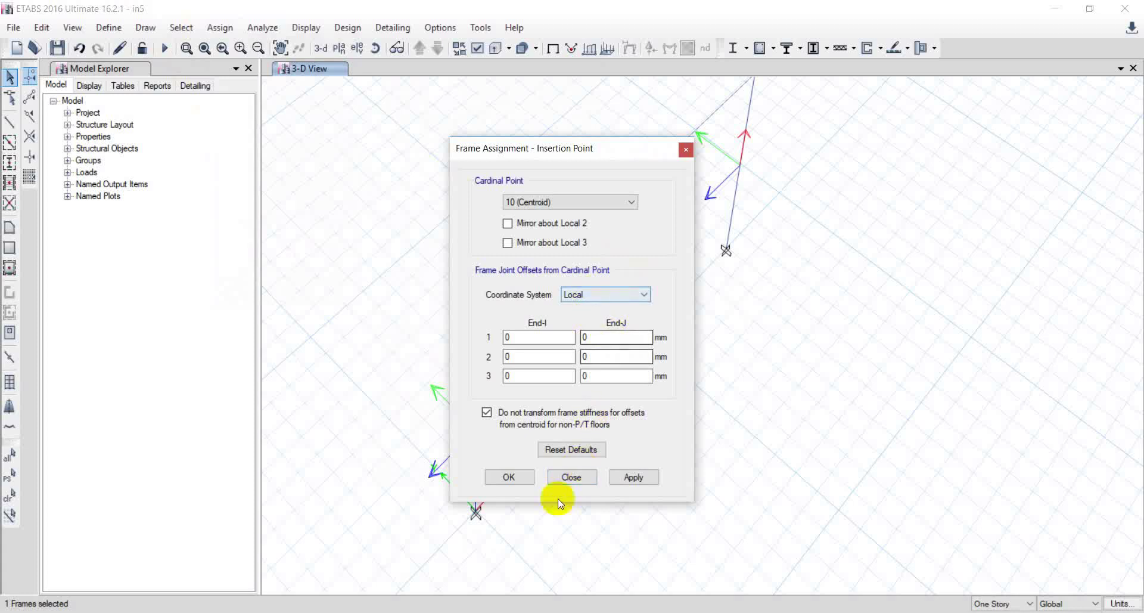
pyautogui.click(570, 478)
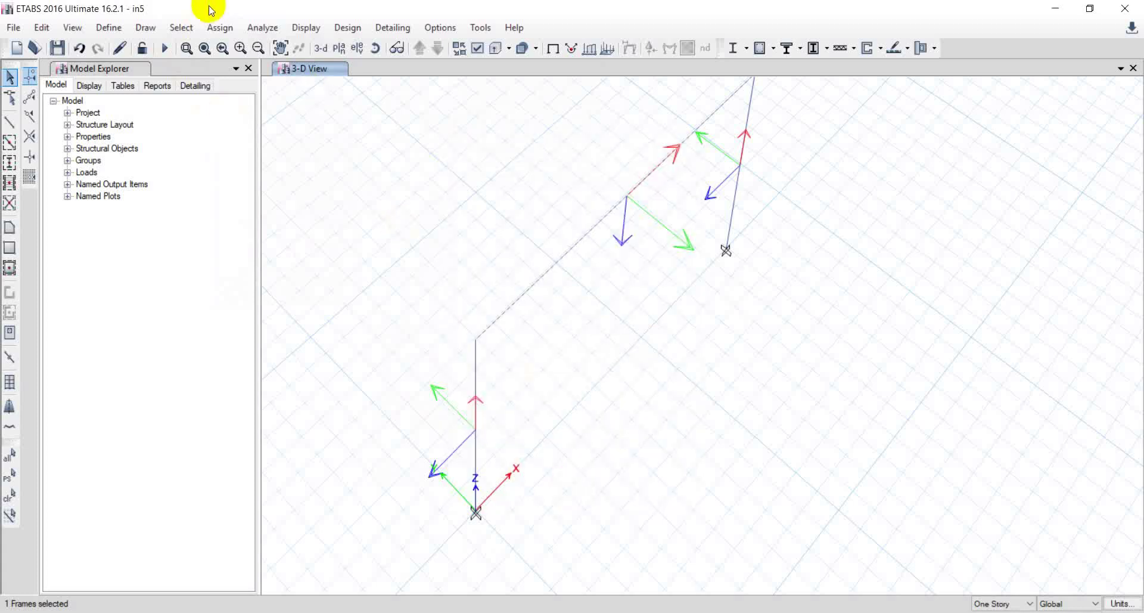
# Set the beam's local axes orientation angle to 0 degrees
pyautogui.click(236, 29)
pyautogui.moveTo(331, 66)
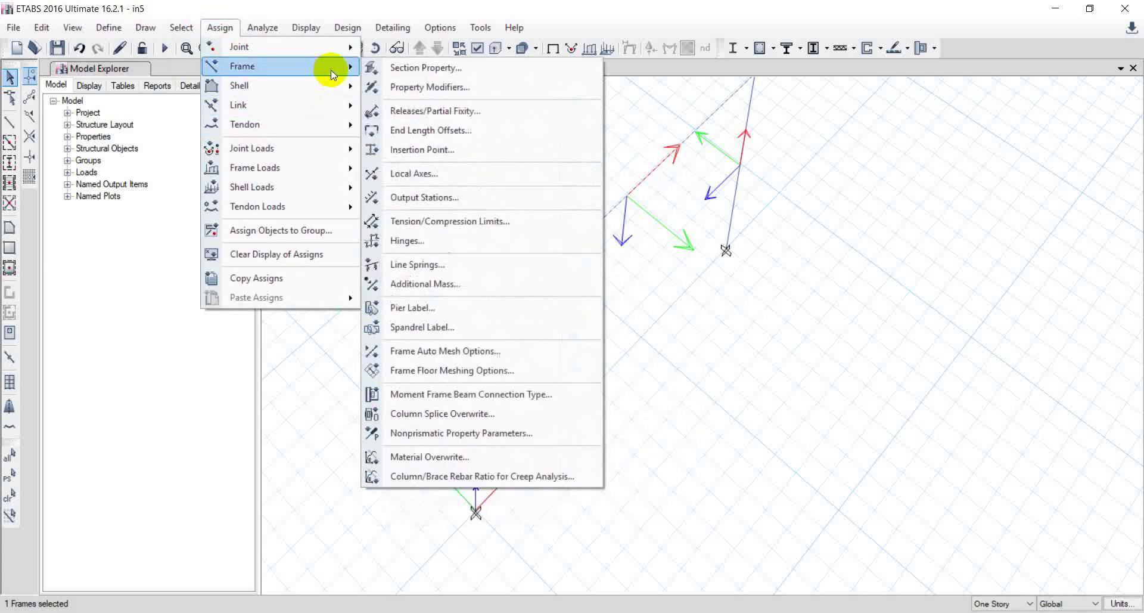
pyautogui.click(407, 173)
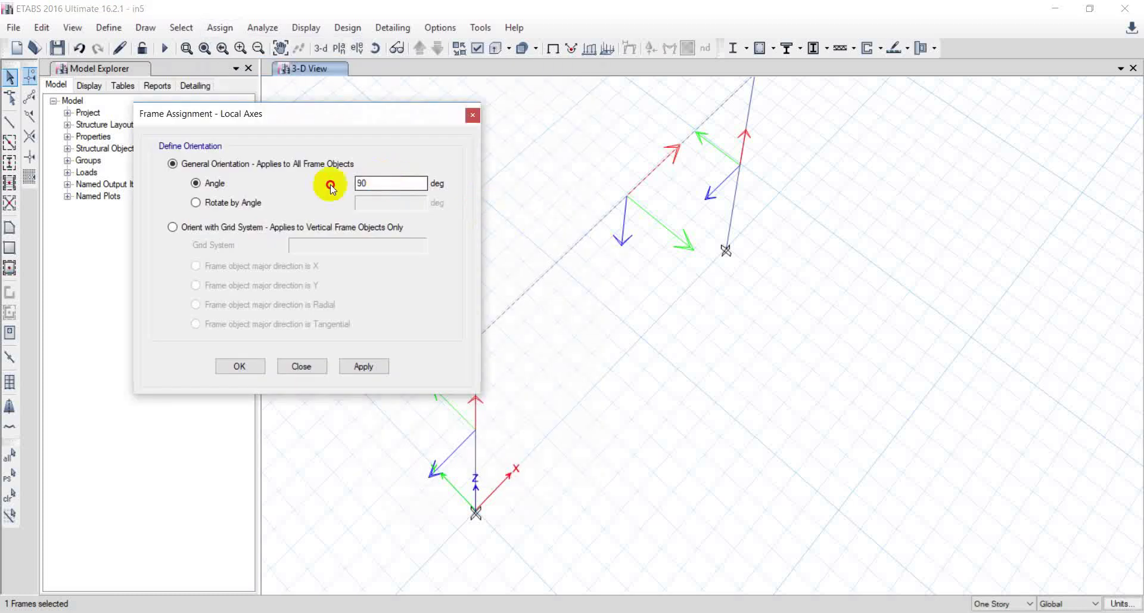
pyautogui.doubleClick(382, 188)
pyautogui.write('0')
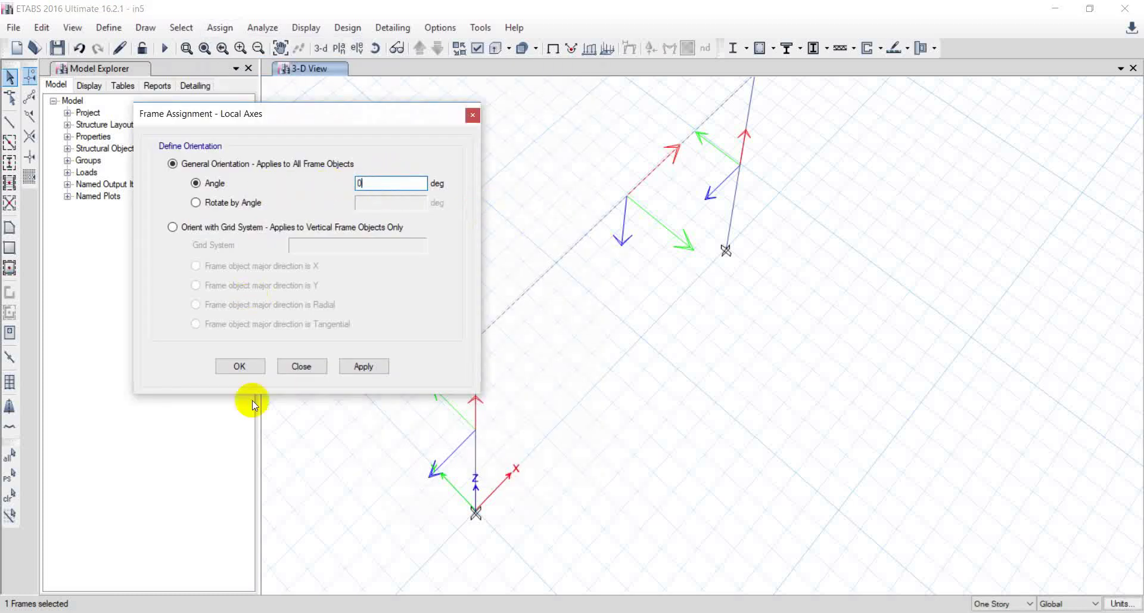
pyautogui.click(236, 366)
# Assign end length offsets to all three frame members, automatic from connectivity, with rigid-zone factor 0 and automatic self weight
pyautogui.moveTo(799, 110); pyautogui.dragTo(406, 391)
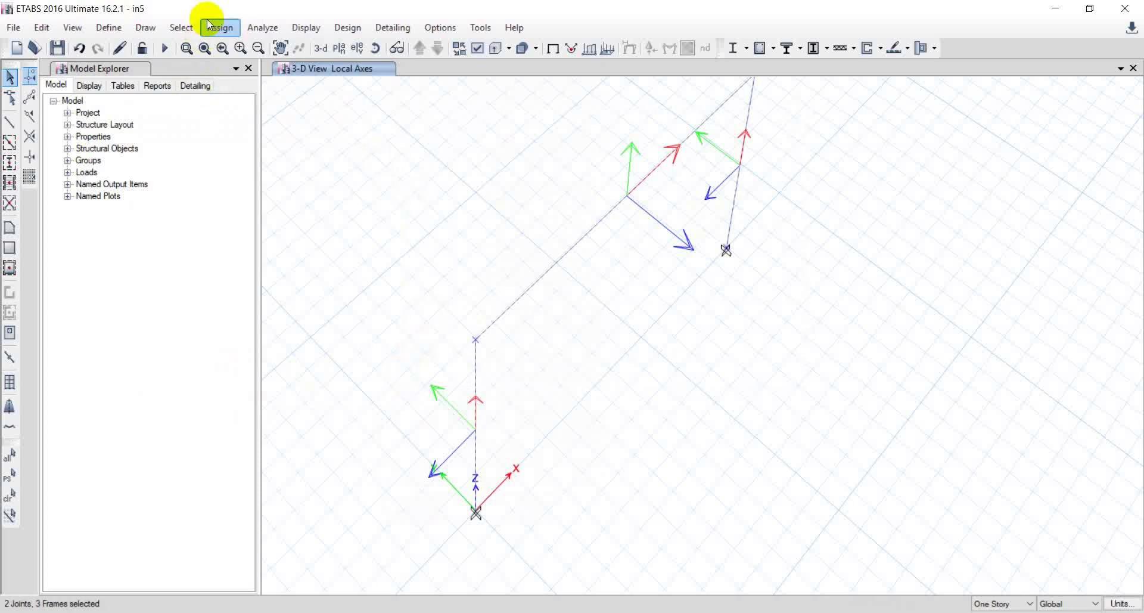
pyautogui.click(219, 27)
pyautogui.moveTo(295, 66)
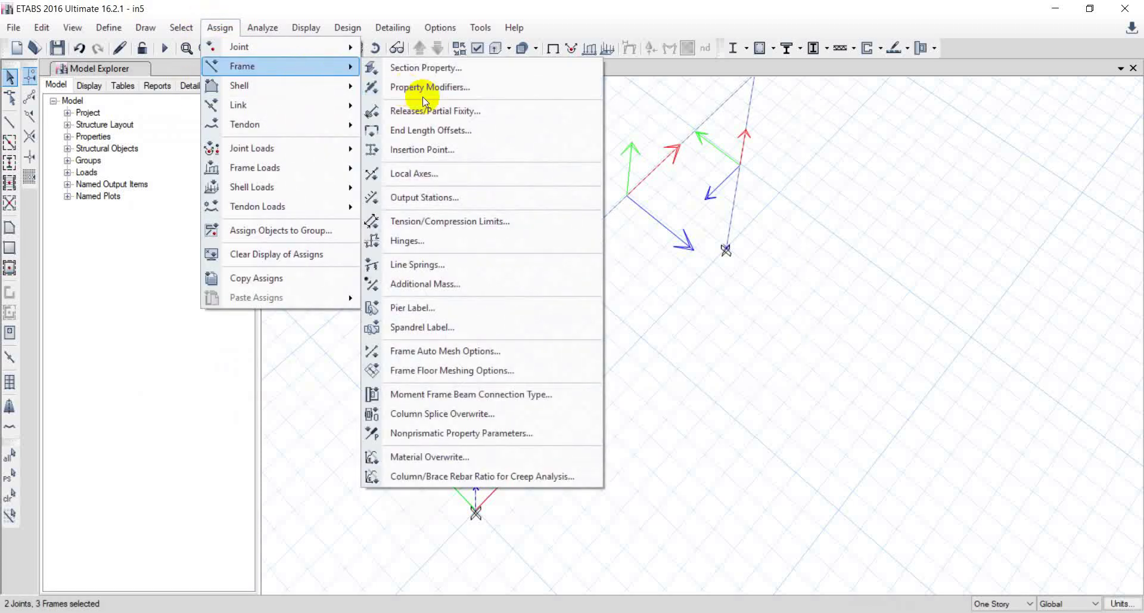
pyautogui.click(434, 138)
pyautogui.click(496, 231)
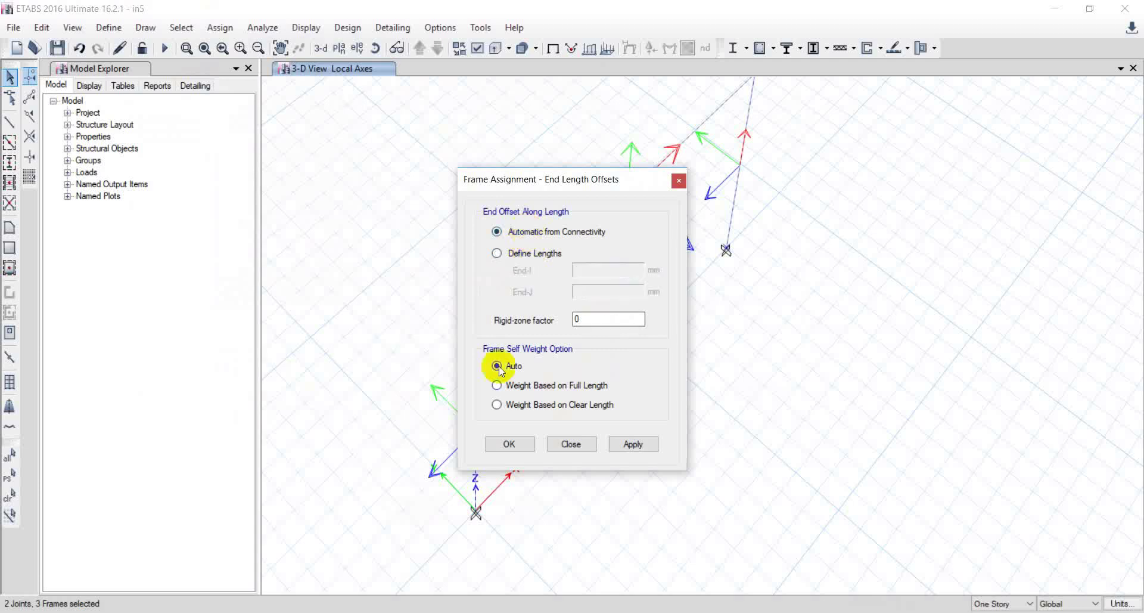
pyautogui.click(504, 445)
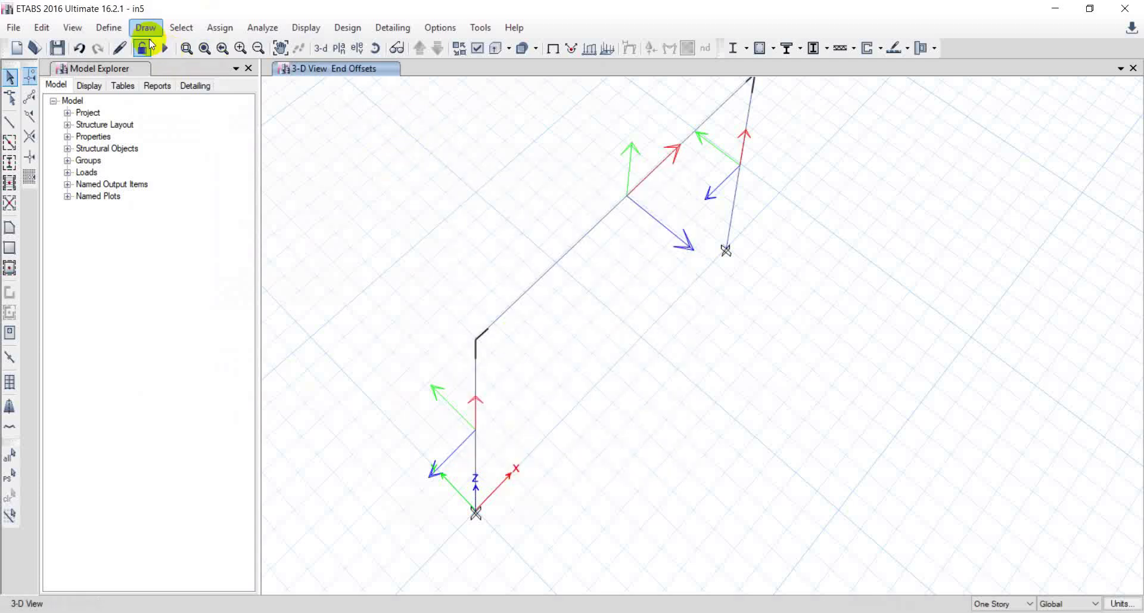
# Run the analysis with the end length offsets and display the Dead case restraint reactions at the supports
pyautogui.click(166, 48)
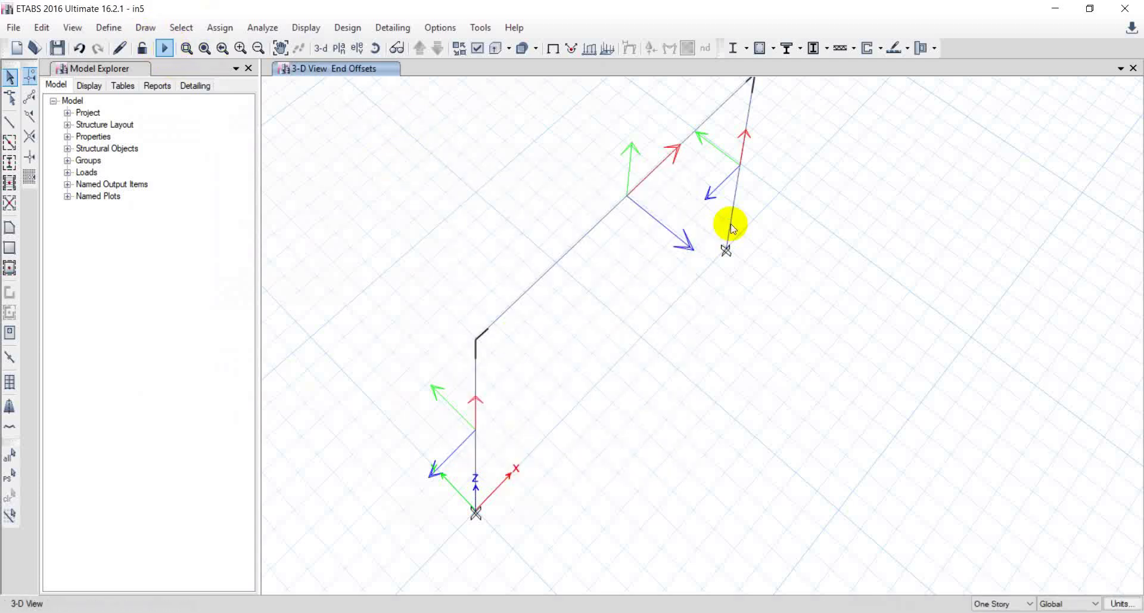
pyautogui.click(652, 47)
pyautogui.click(520, 440)
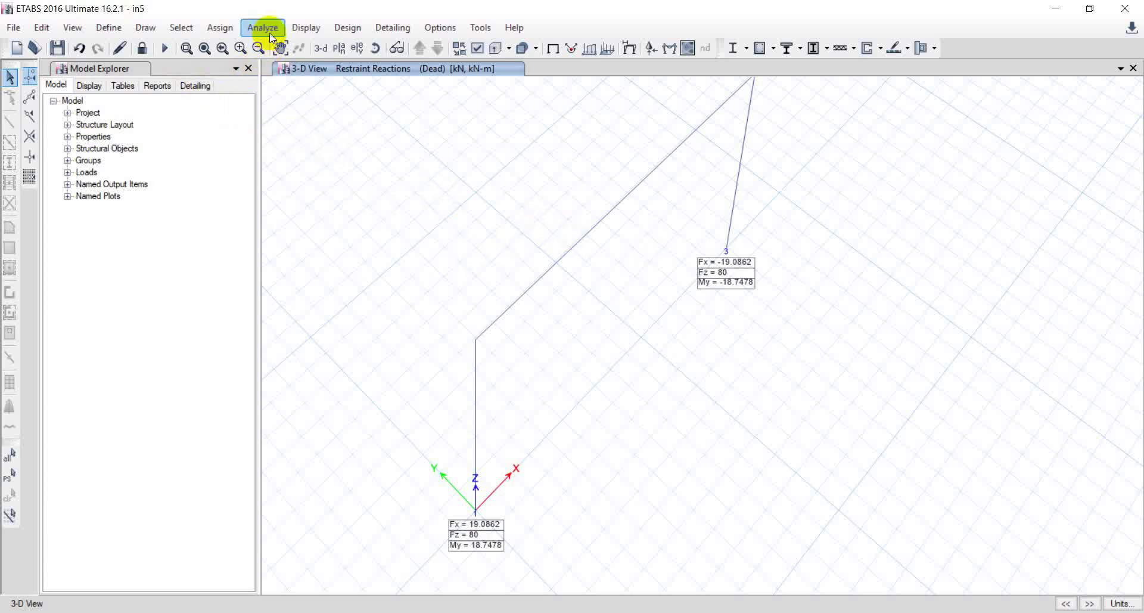
# Show the Base Reactions table from the analysis results and compare it with the support reactions in the 3-D view
pyautogui.click(295, 28)
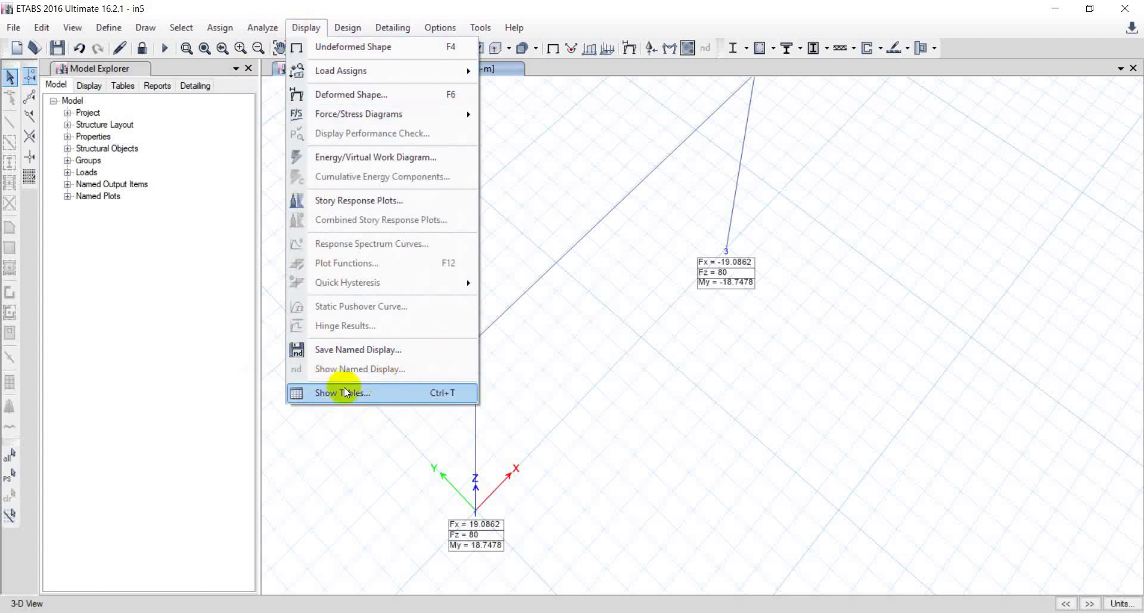
pyautogui.click(386, 391)
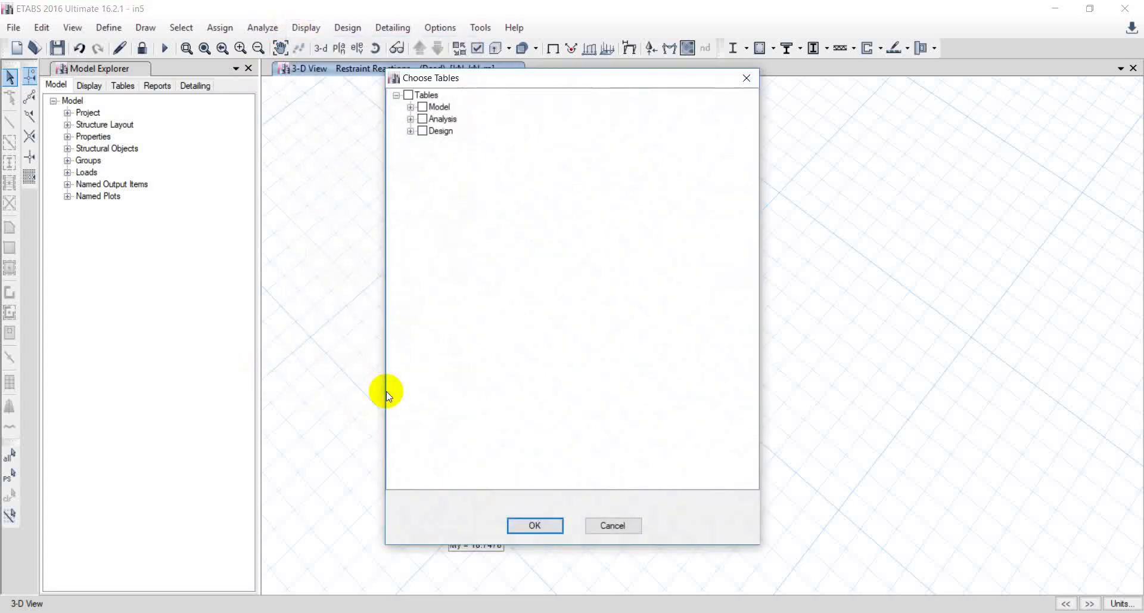
pyautogui.click(410, 119)
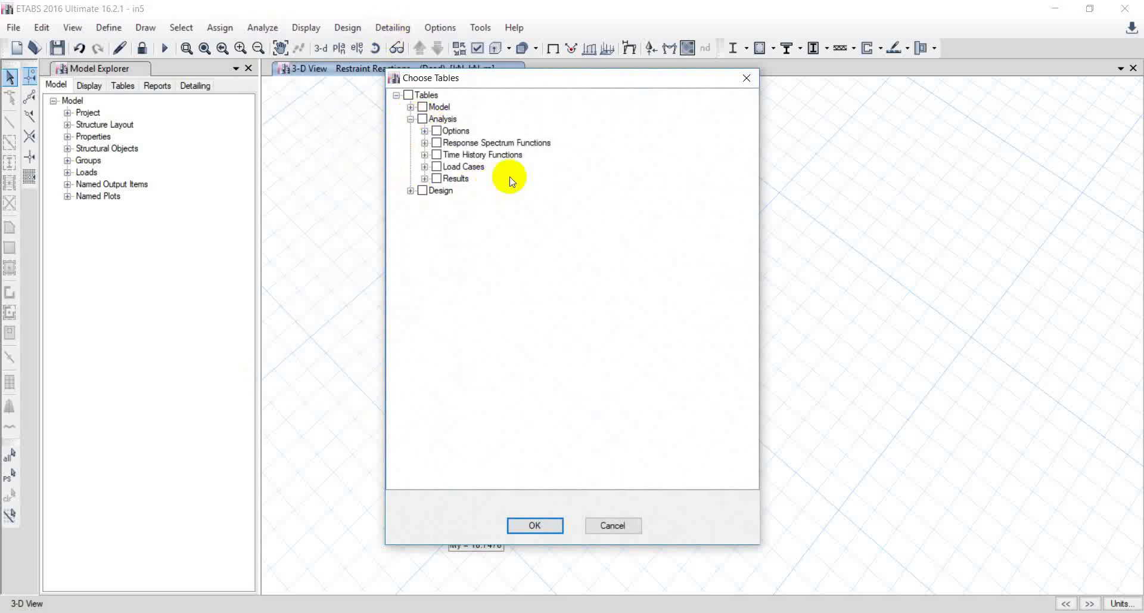
pyautogui.click(423, 178)
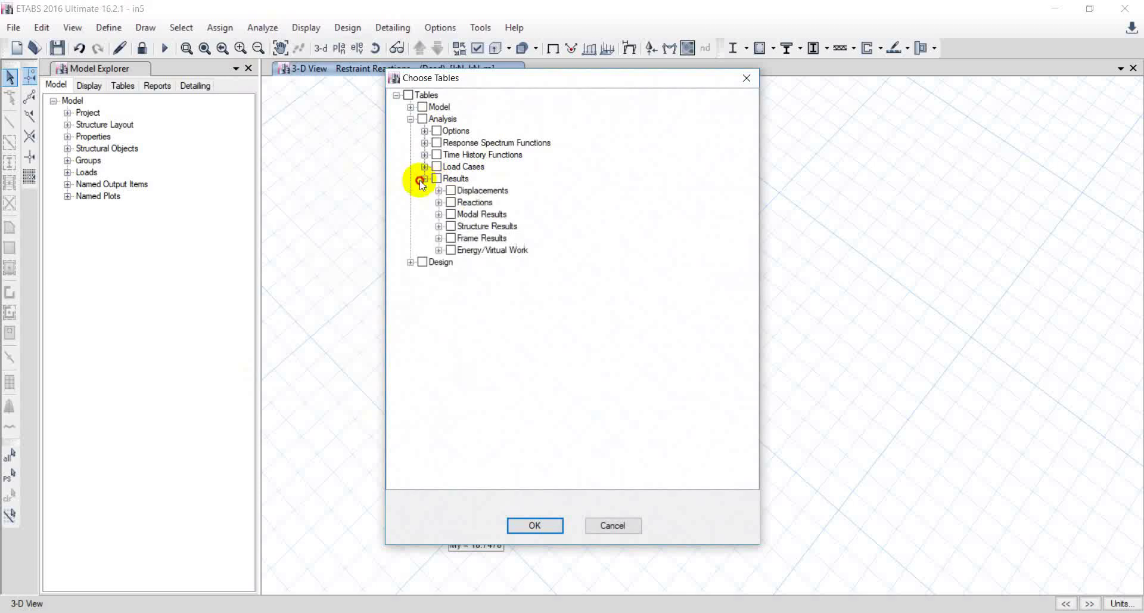
pyautogui.click(439, 203)
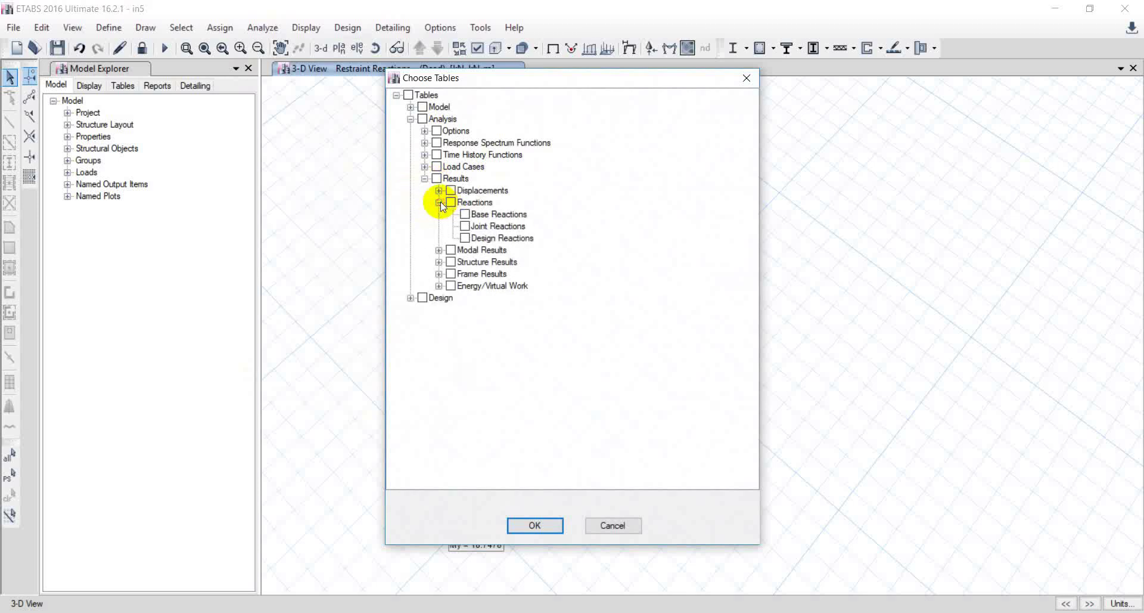
pyautogui.click(465, 215)
pyautogui.click(539, 526)
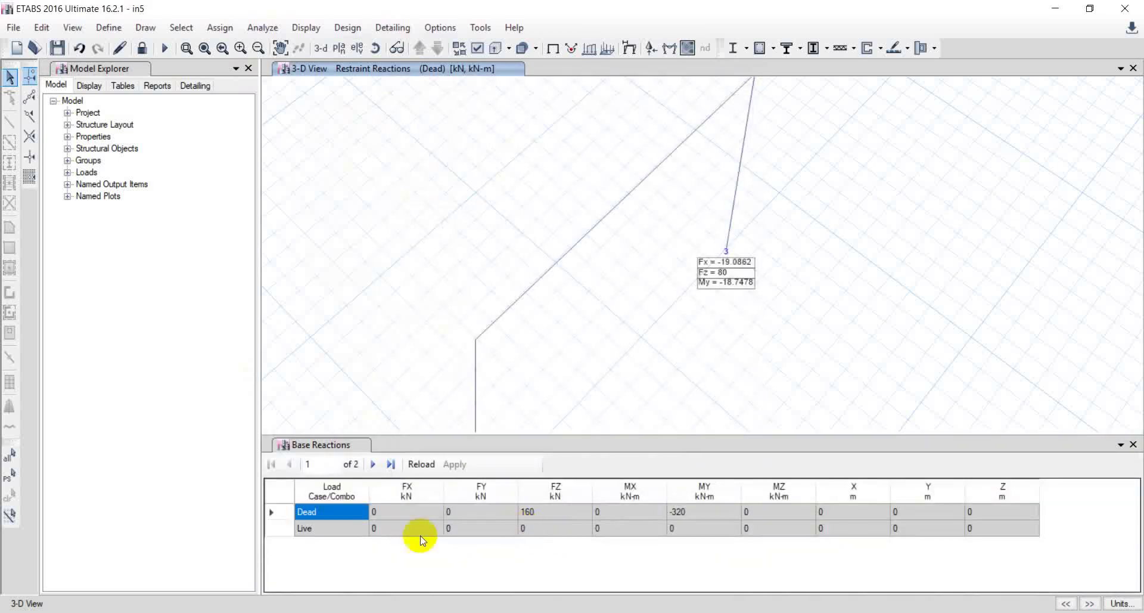
pyautogui.scroll(-2, 697, 95)
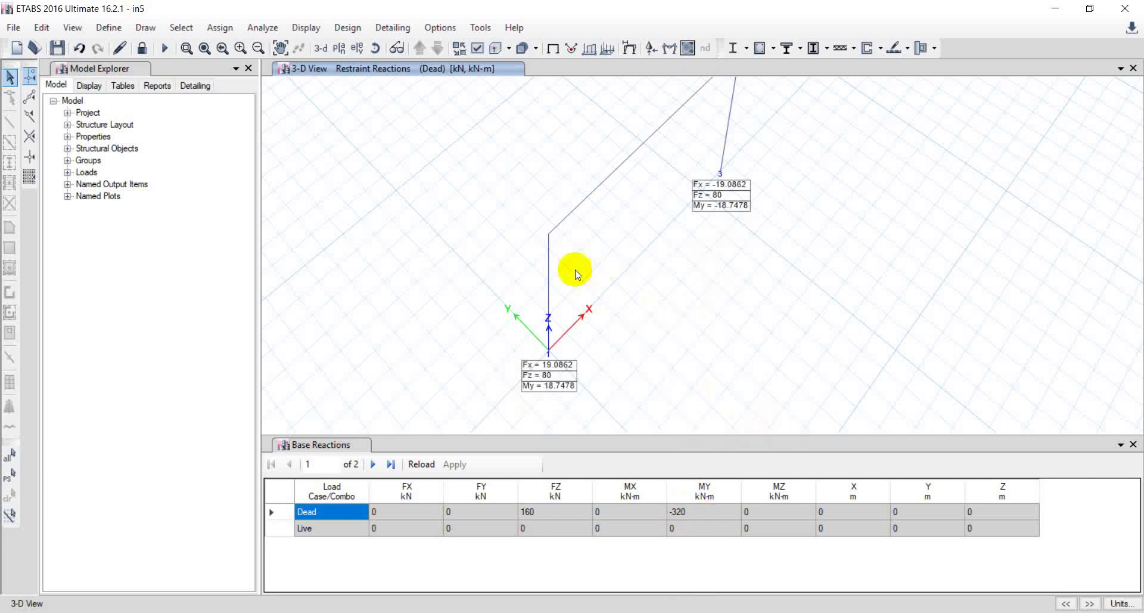
# Start a new model without saving the changes to in5, initializing it with the built-in settings
pyautogui.click(21, 30)
pyautogui.click(44, 46)
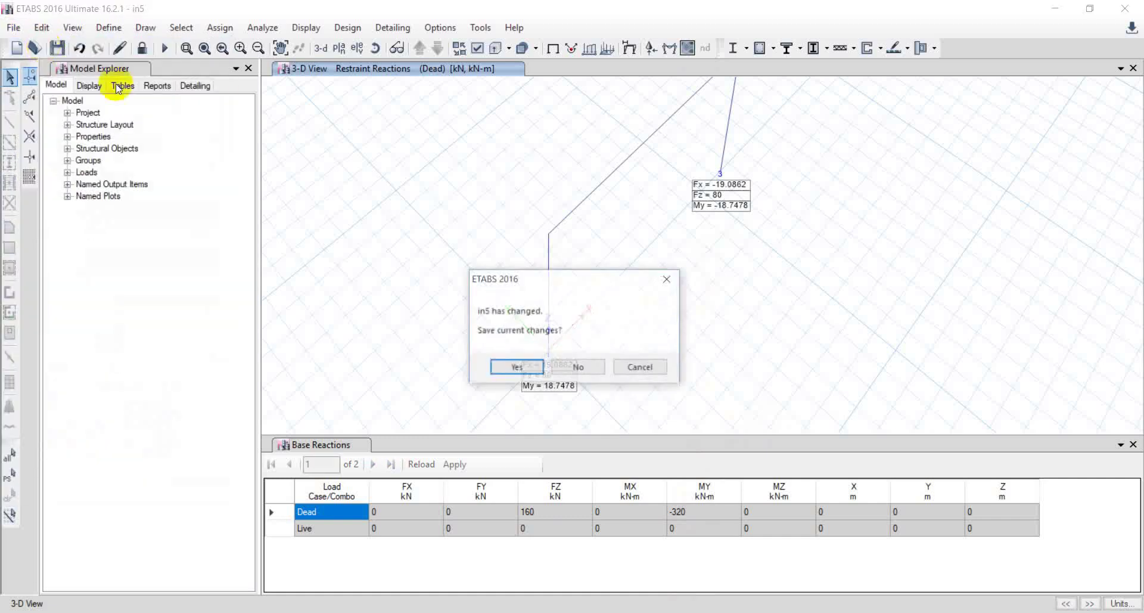
pyautogui.click(578, 367)
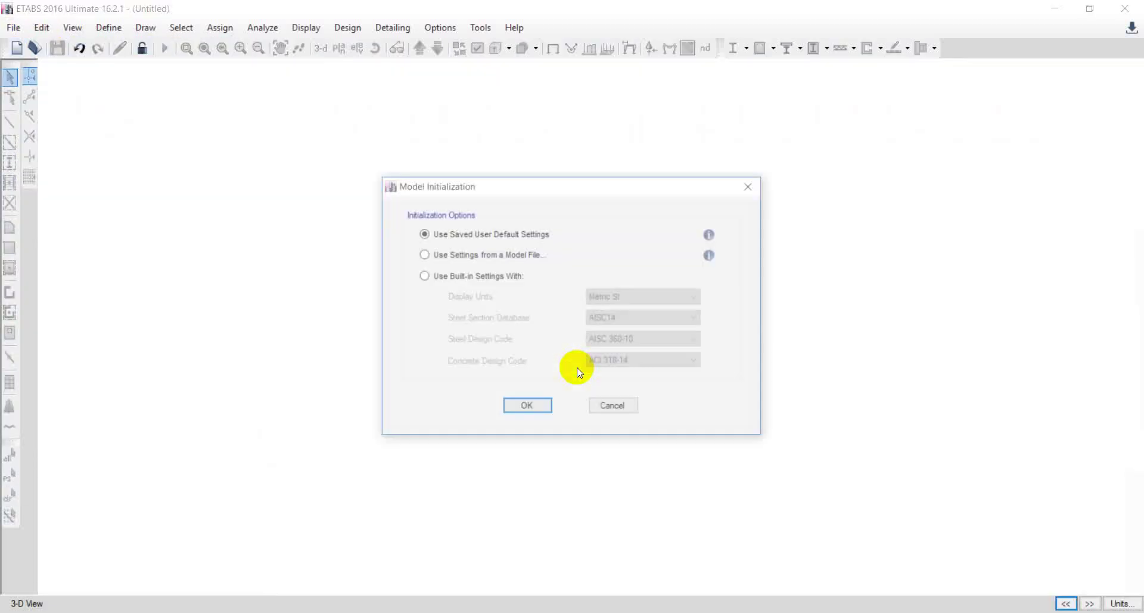
pyautogui.click(455, 271)
pyautogui.click(520, 412)
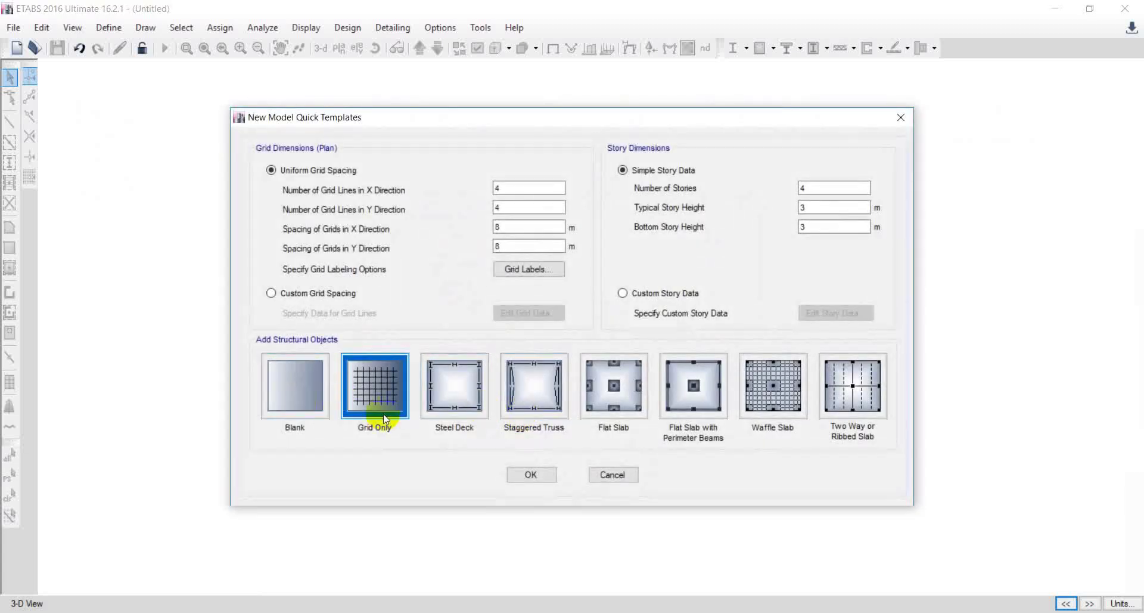
# Create a Grid Only model with 4 m grid spacing in both X and Y directions and 8 stories
pyautogui.click(528, 188)
pyautogui.click(515, 227)
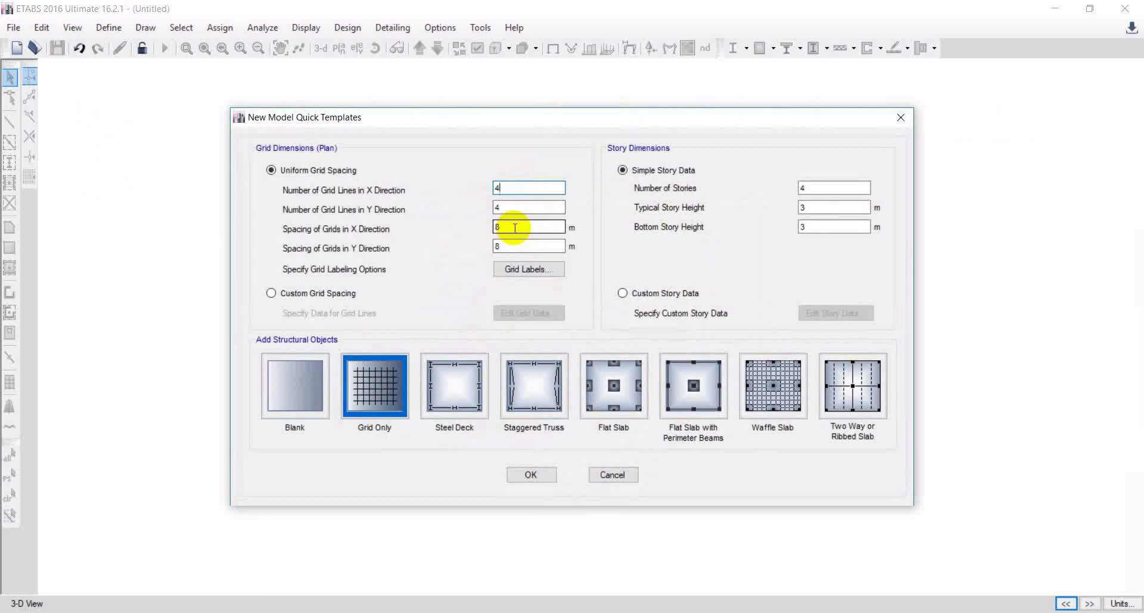
pyautogui.moveTo(515, 227); pyautogui.dragTo(459, 246)
pyautogui.write('44')
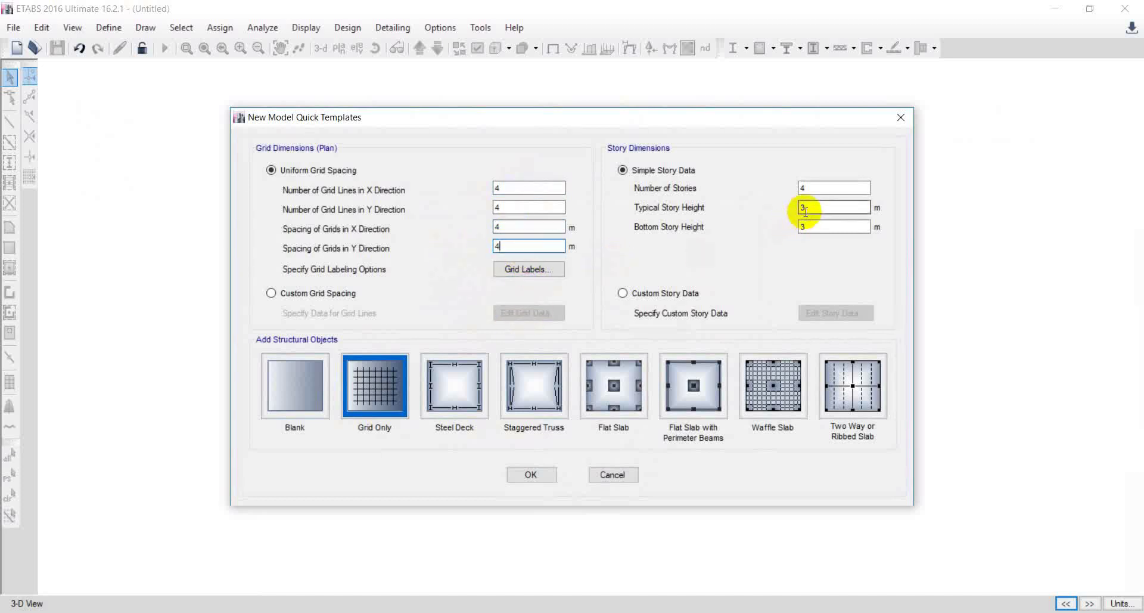
pyautogui.moveTo(807, 187); pyautogui.dragTo(727, 207)
pyautogui.write('8')
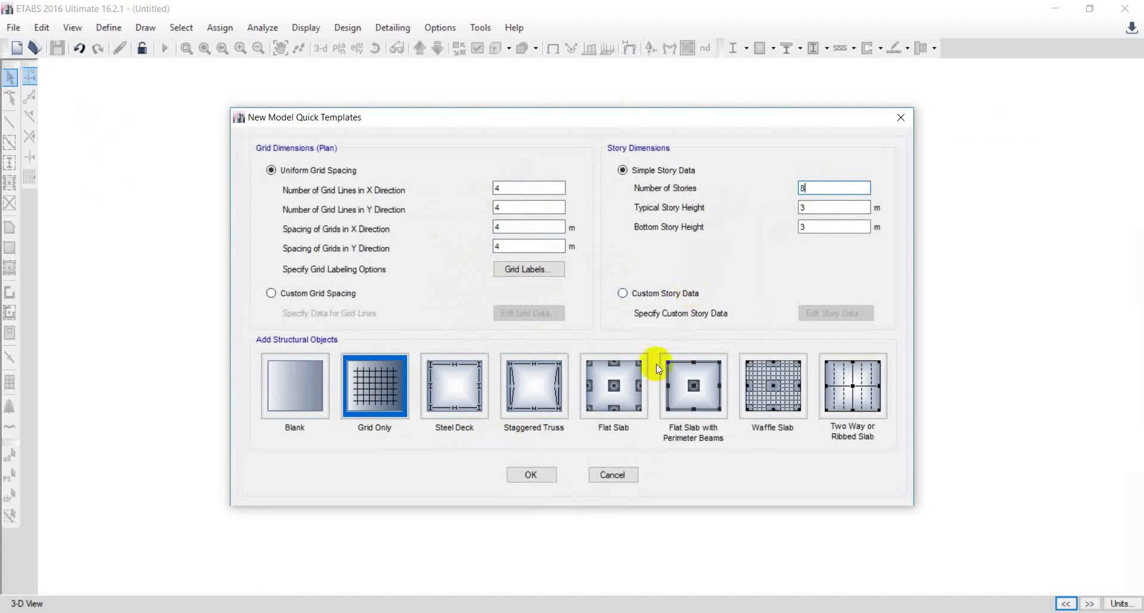
pyautogui.click(532, 473)
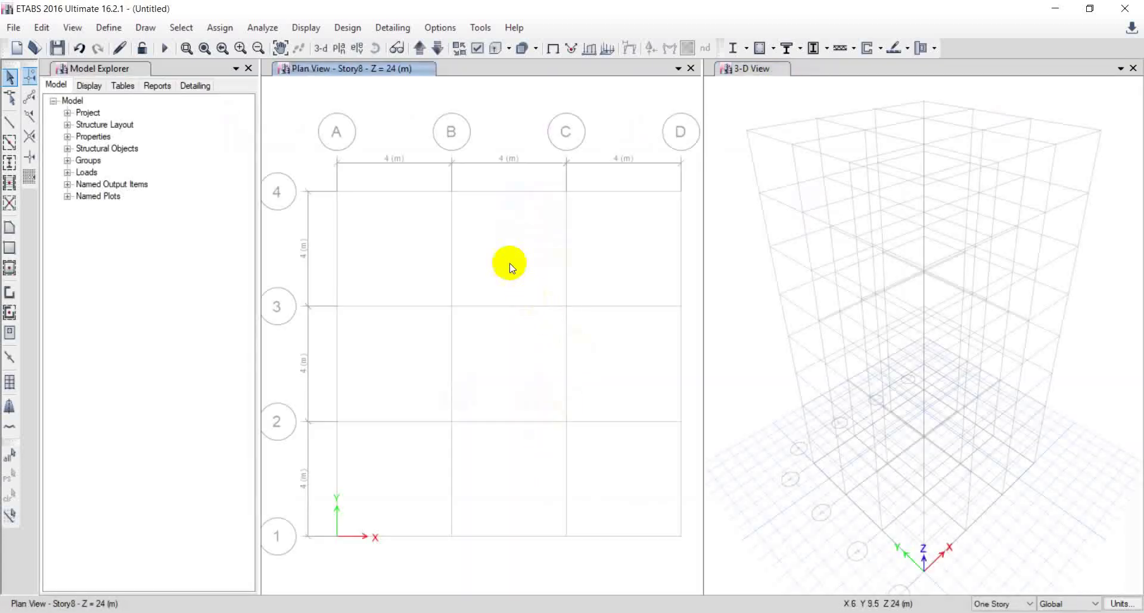
# Show the elevation view along grid line 1 and close the 3-D view
pyautogui.click(352, 49)
pyautogui.click(434, 281)
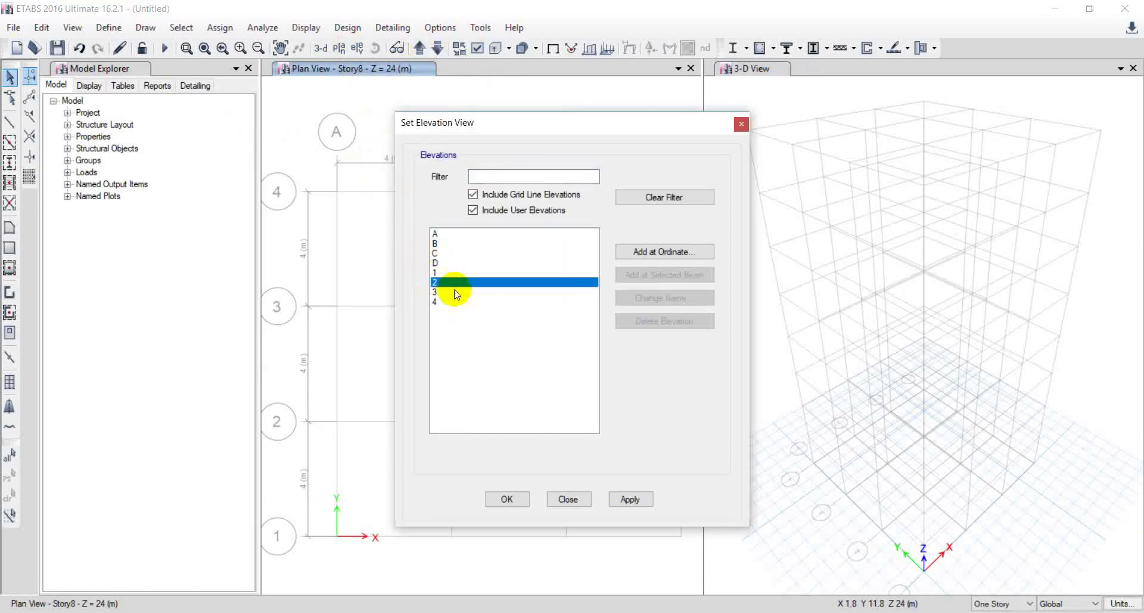
pyautogui.click(453, 271)
pyautogui.click(521, 499)
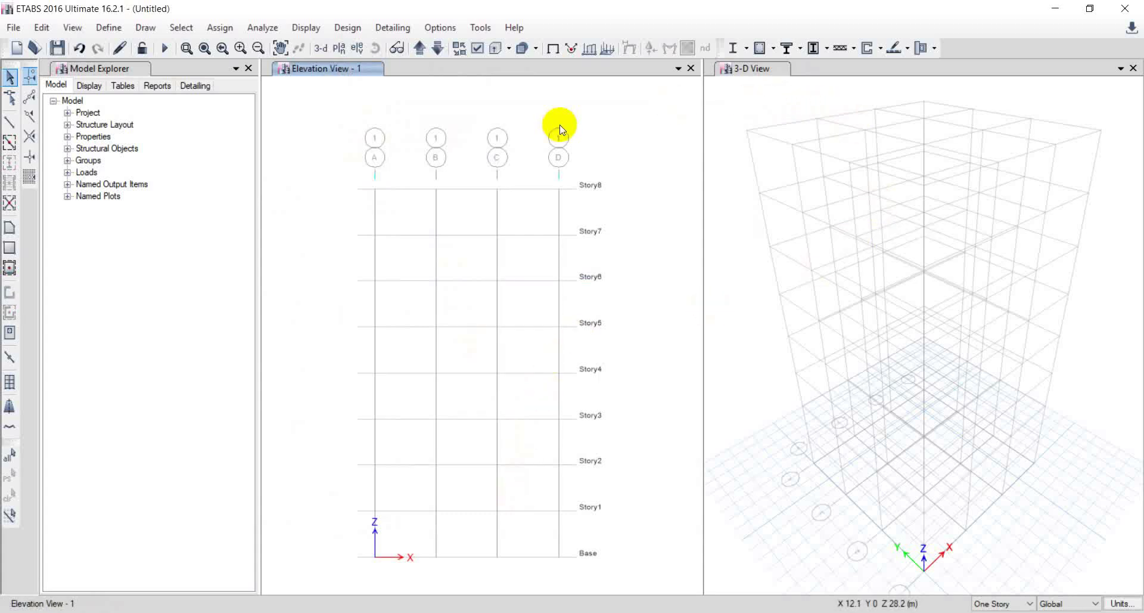
pyautogui.click(1133, 68)
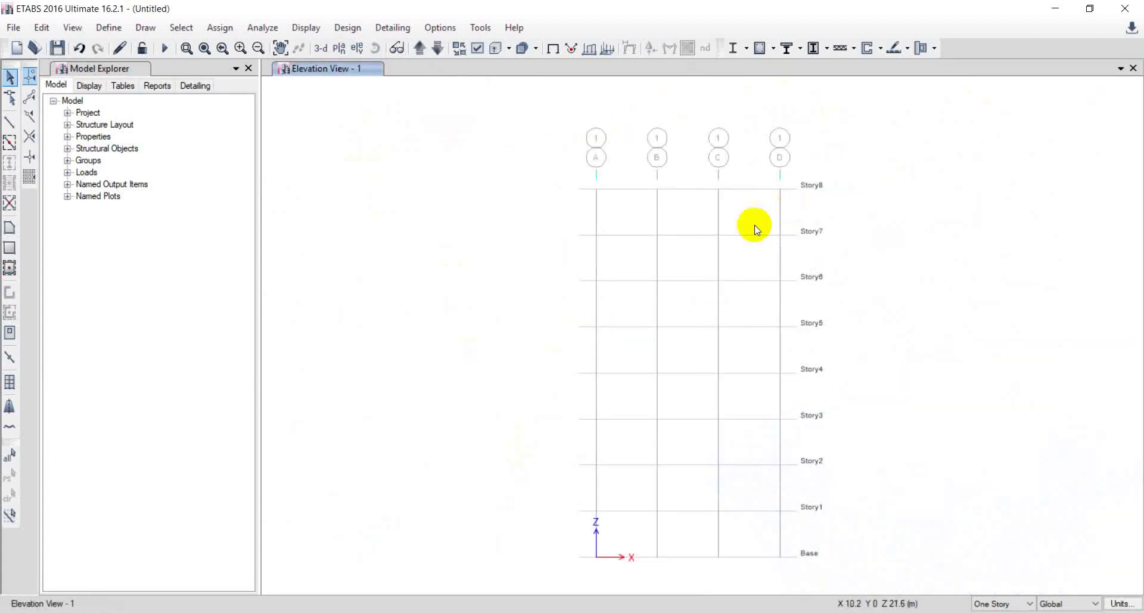
# Draw frame lines on all grid segments of elevation 1, from Base to Story8 between grids A and D
pyautogui.click(9, 142)
pyautogui.moveTo(535, 156)
pyautogui.mouseDown()
pyautogui.moveTo(730, 385)
pyautogui.moveTo(778, 551)
pyautogui.mouseUp()
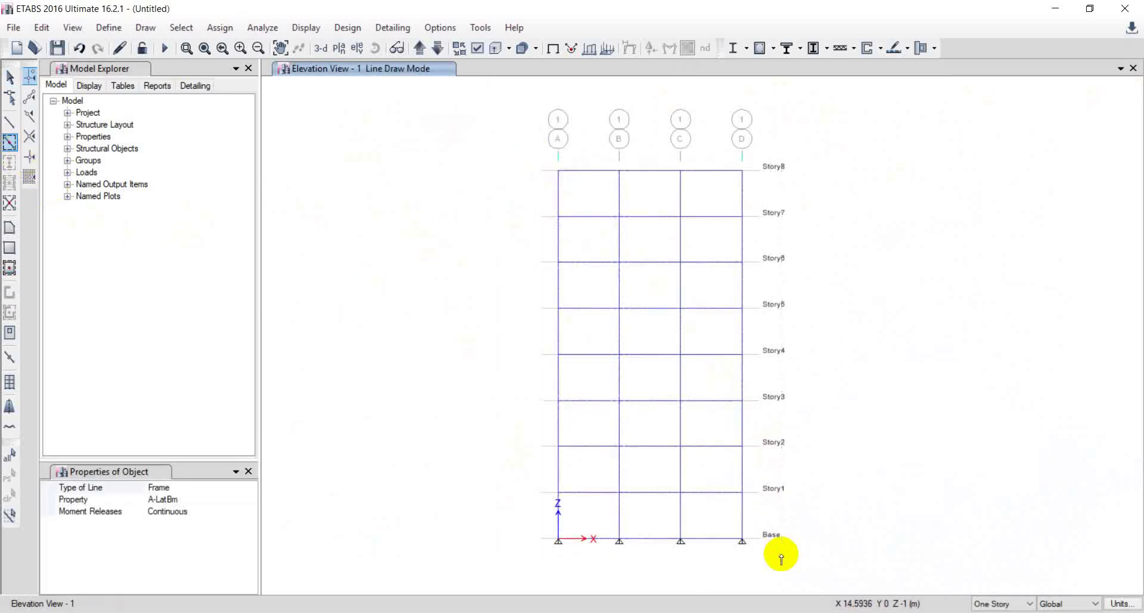
pyautogui.press('Escape')
# Delete the three horizontal beams at the Base level
pyautogui.click(651, 522)
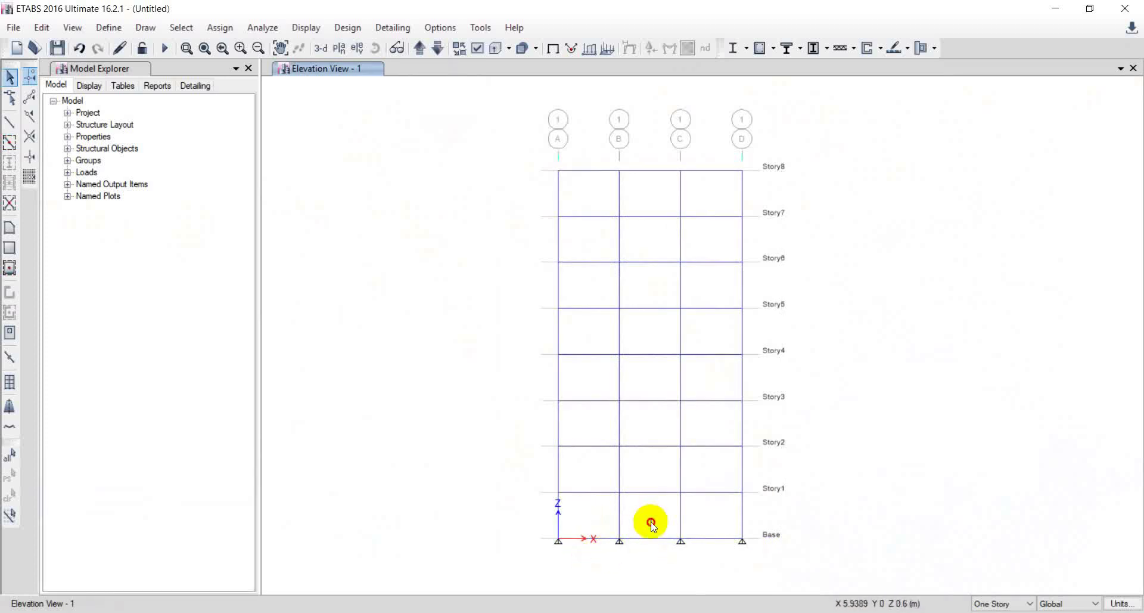
pyautogui.click(586, 556)
pyautogui.click(709, 557)
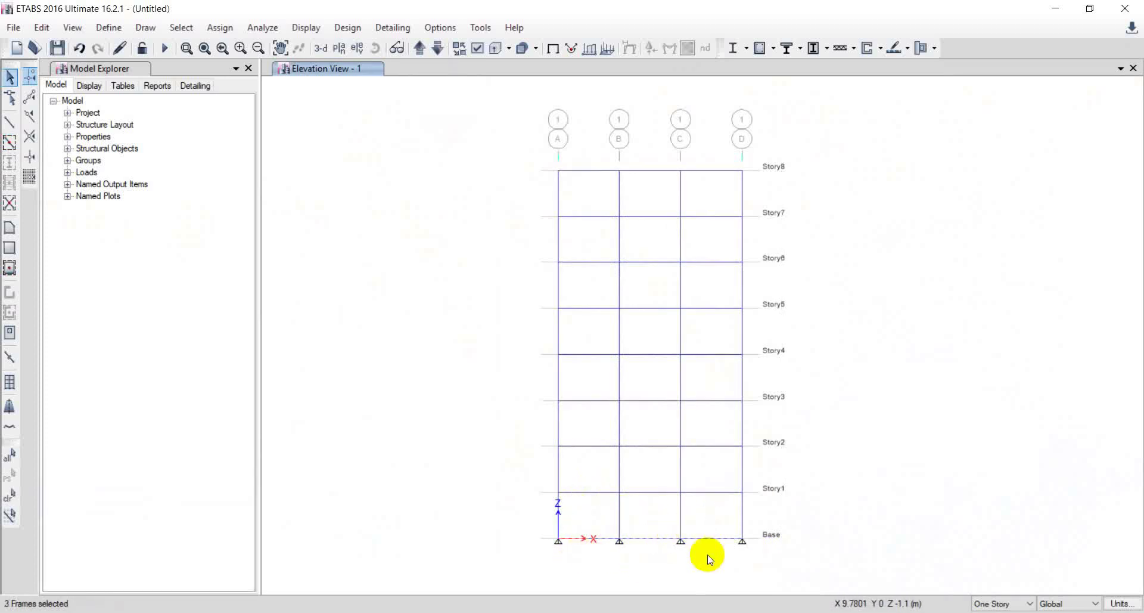
pyautogui.press('Delete')
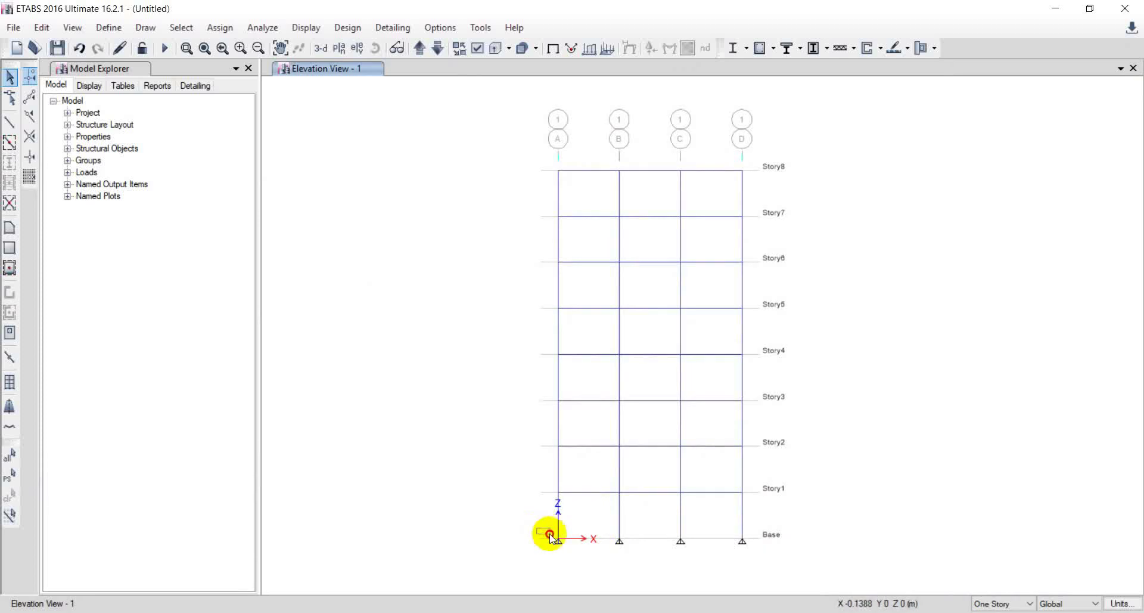
# Assign fixed restraints to the four base joints
pyautogui.moveTo(551, 537); pyautogui.dragTo(824, 550)
pyautogui.click(220, 28)
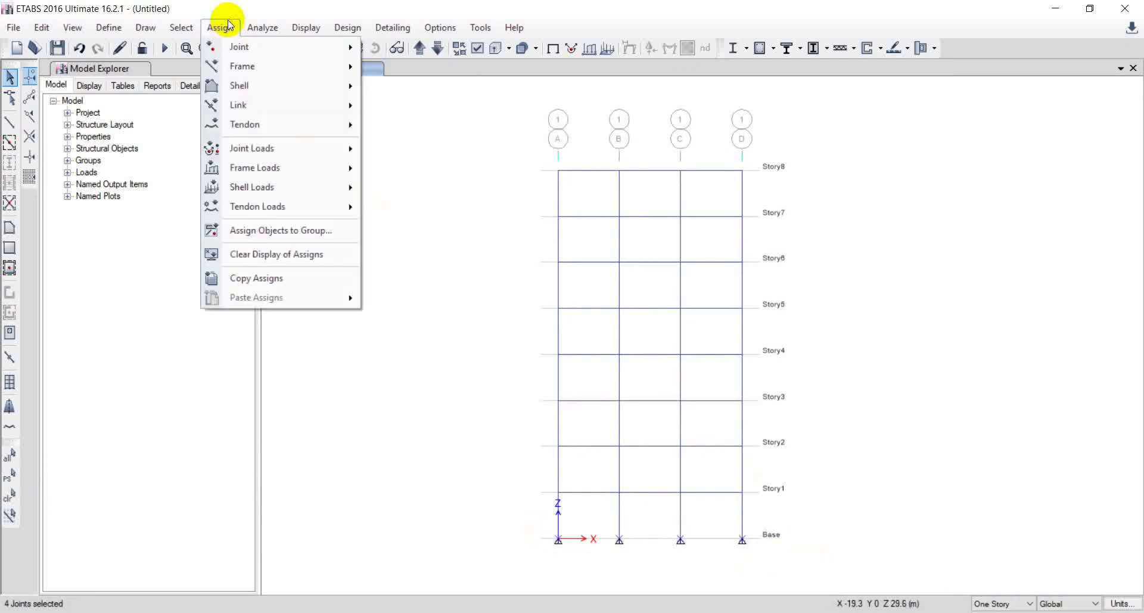
pyautogui.moveTo(241, 44)
pyautogui.click(434, 44)
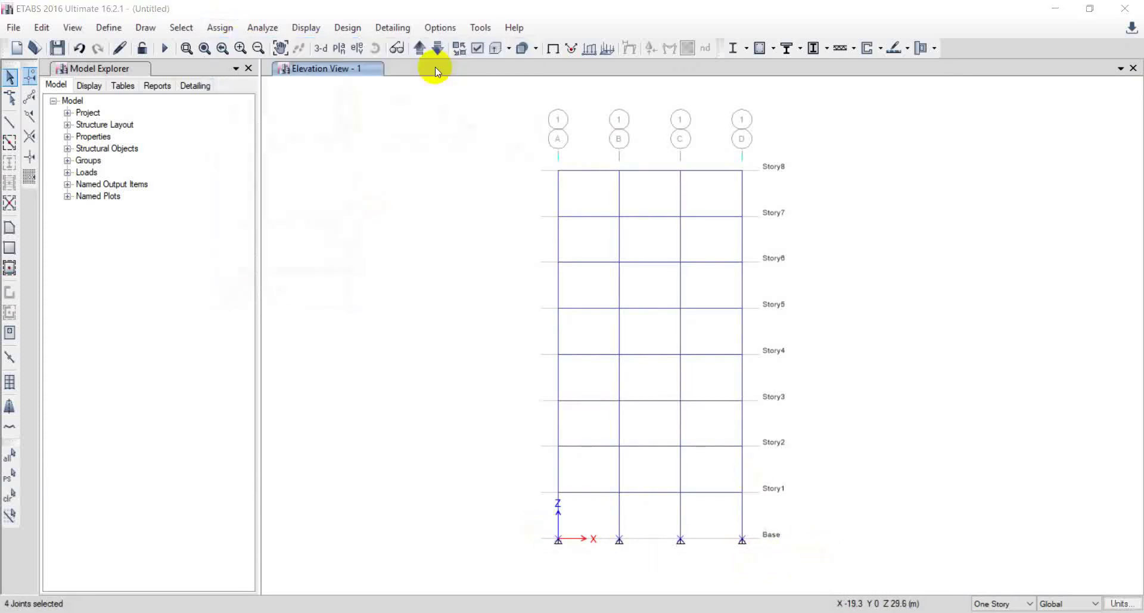
pyautogui.click(513, 397)
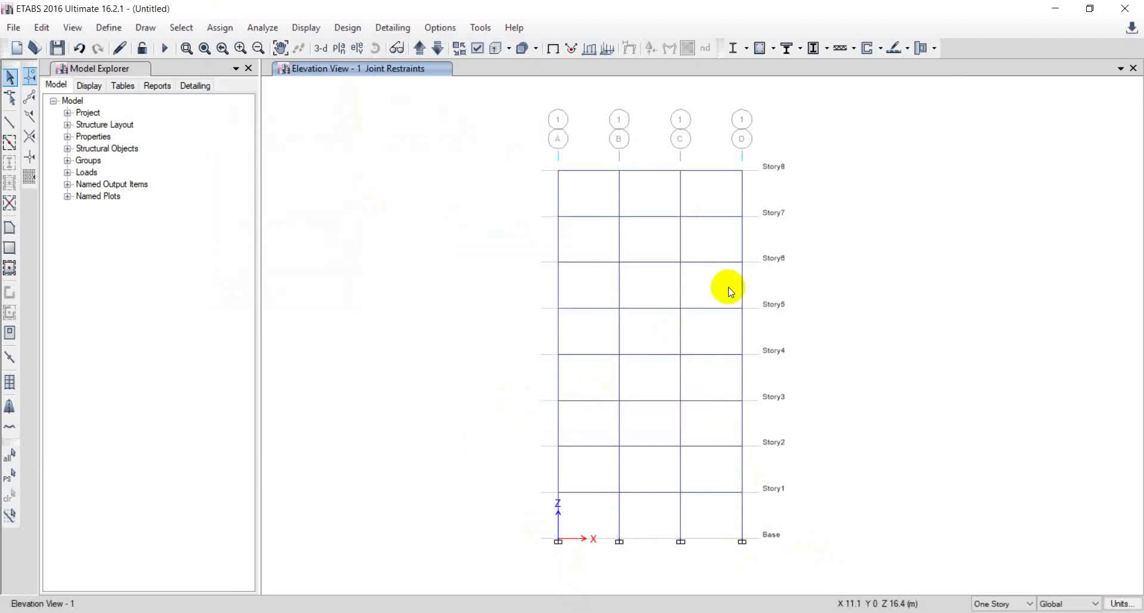
# Assign a uniform gravity load of 40 kN/m in the Dead pattern to all beams in the three bays from Story1 to Story8
pyautogui.moveTo(602, 146); pyautogui.dragTo(584, 486)
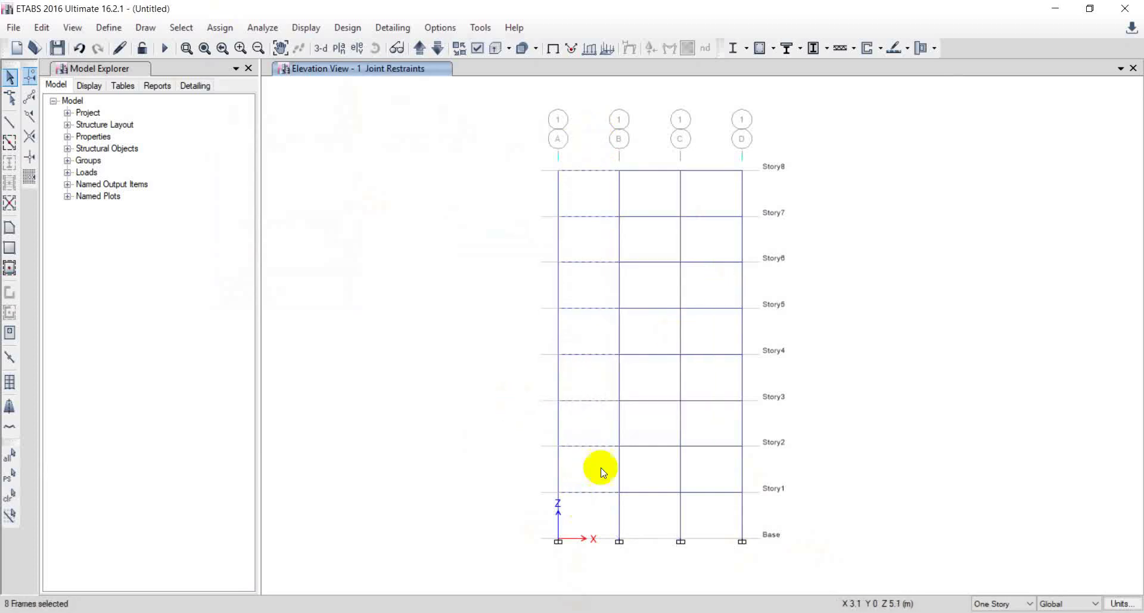
pyautogui.moveTo(657, 140); pyautogui.dragTo(643, 504)
pyautogui.moveTo(725, 156); pyautogui.dragTo(703, 503)
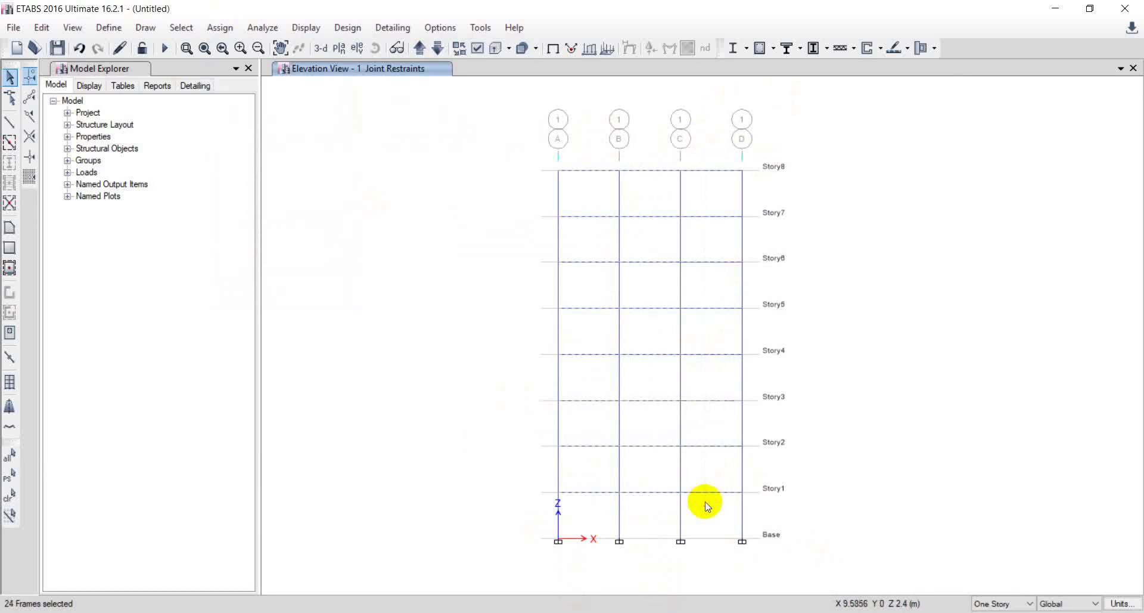
pyautogui.click(220, 28)
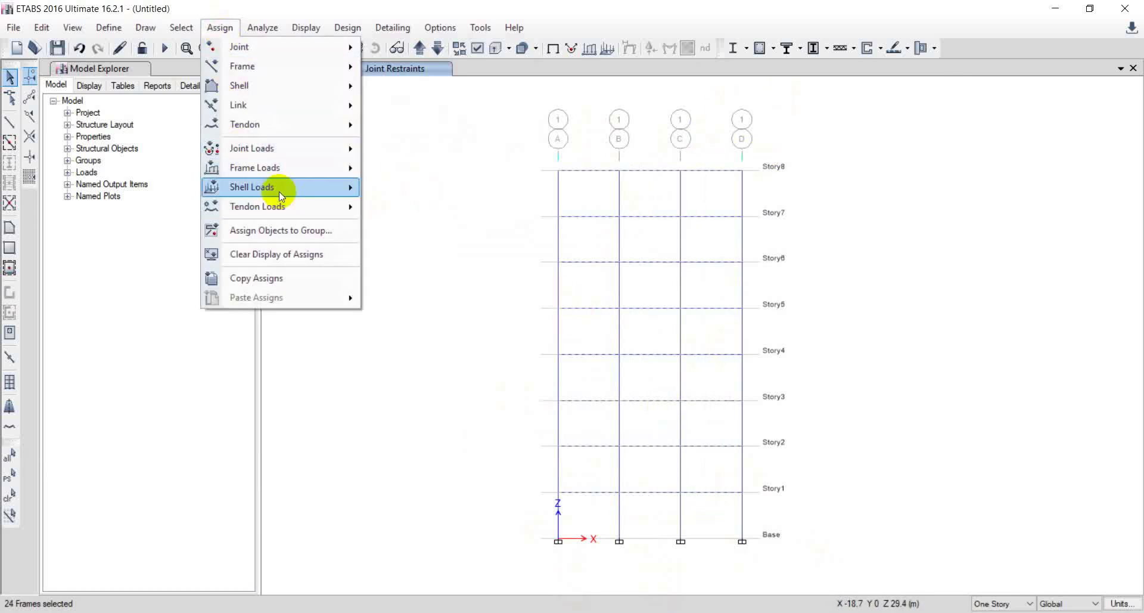
pyautogui.moveTo(297, 169)
pyautogui.click(376, 187)
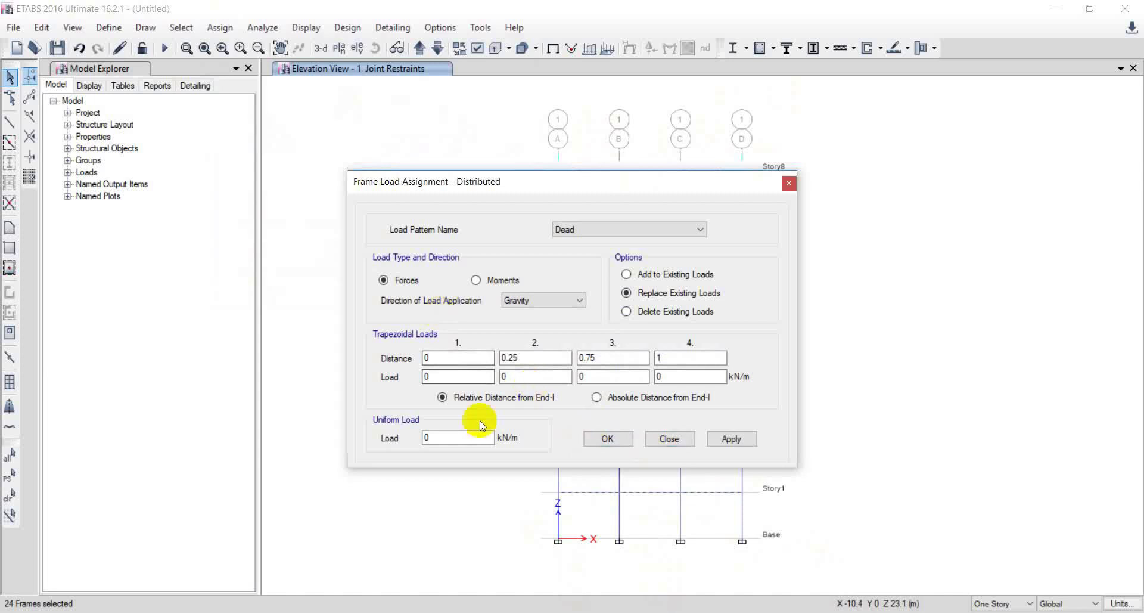
pyautogui.click(451, 444)
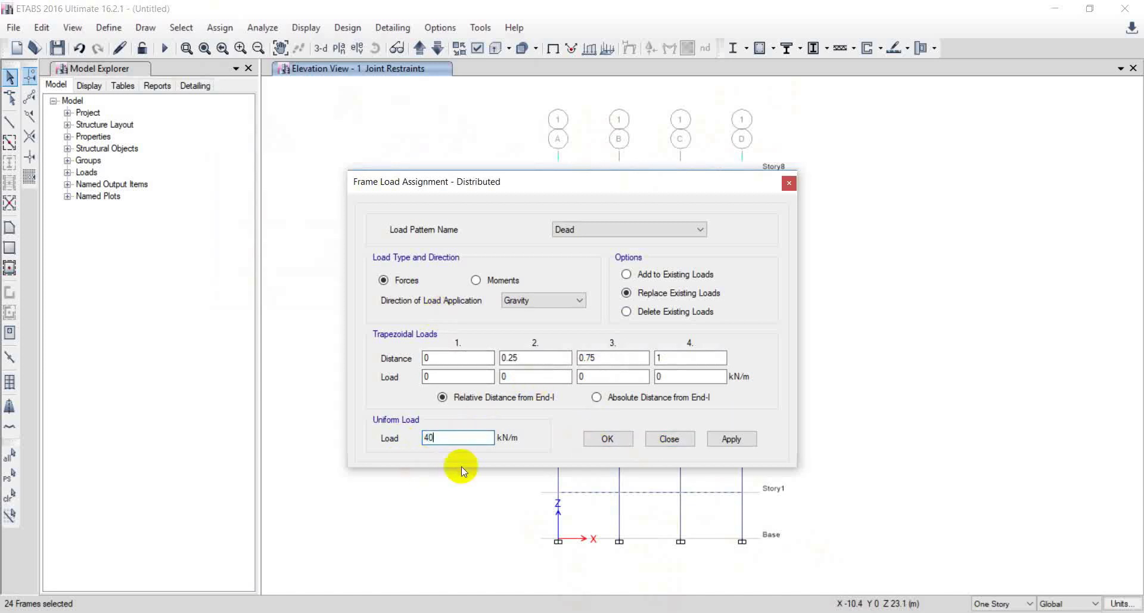
pyautogui.click(587, 439)
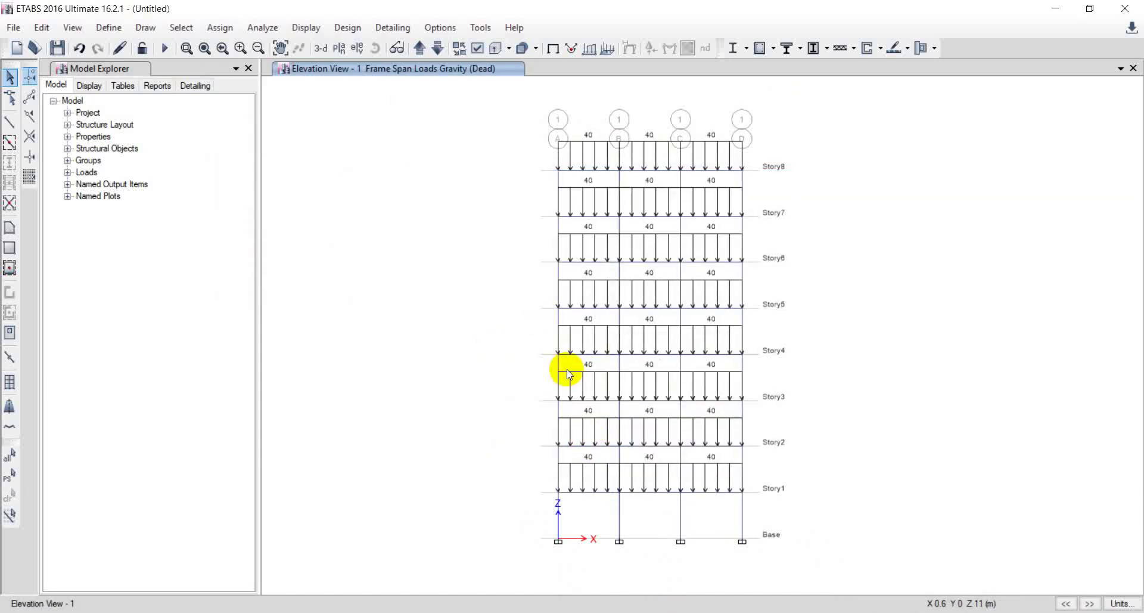
# Set the Dead load pattern's self-weight multiplier to 0 and hide the grid system in the elevation view
pyautogui.click(109, 27)
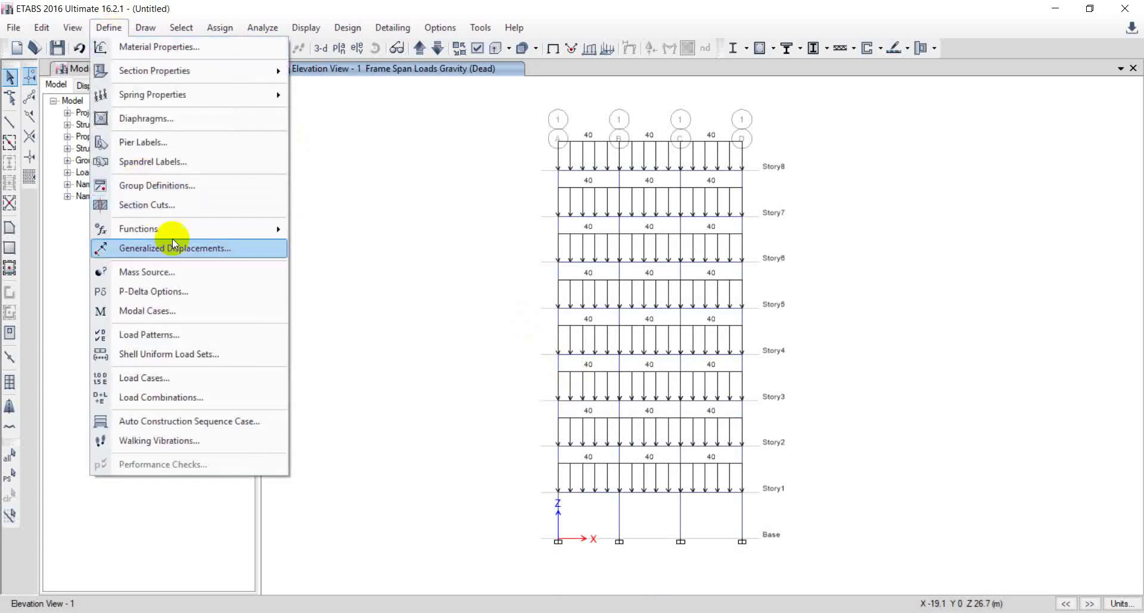
pyautogui.click(176, 335)
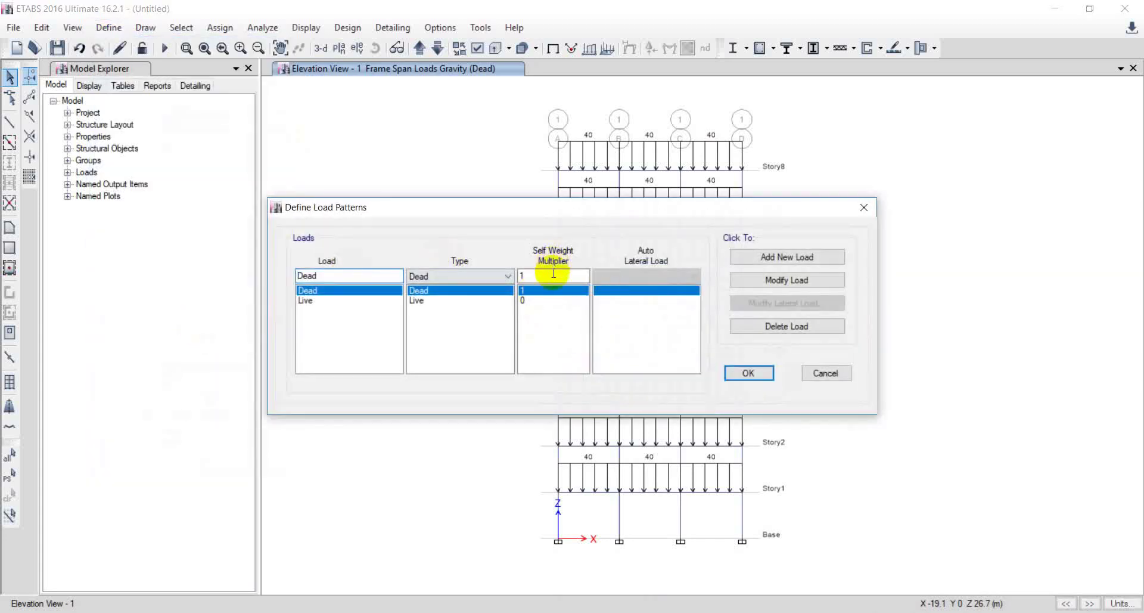
pyautogui.click(752, 282)
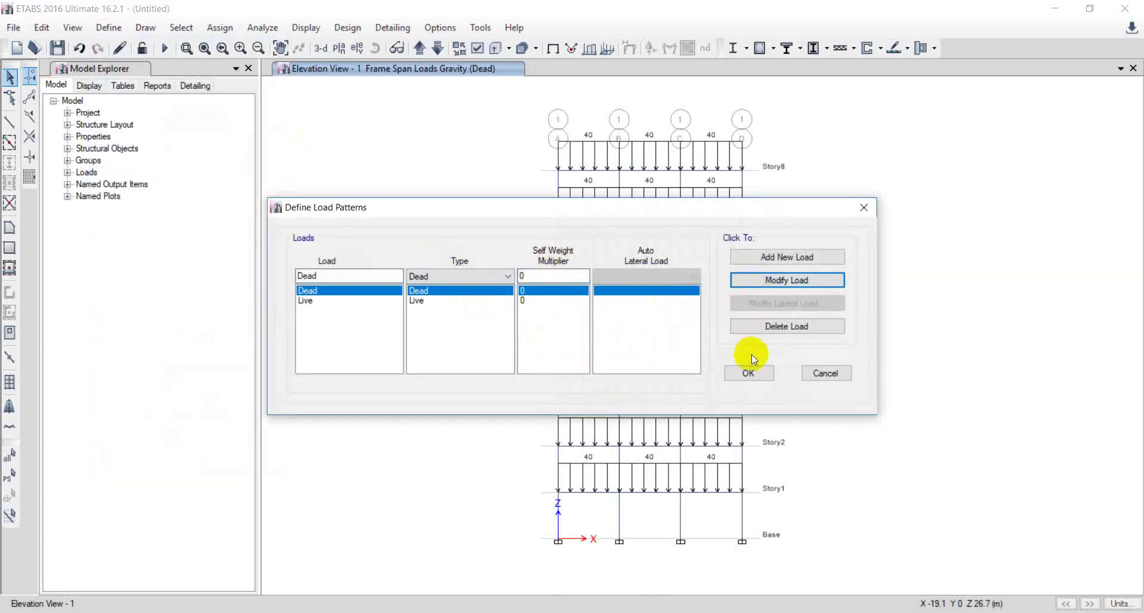
pyautogui.click(749, 373)
pyautogui.rightClick(485, 296)
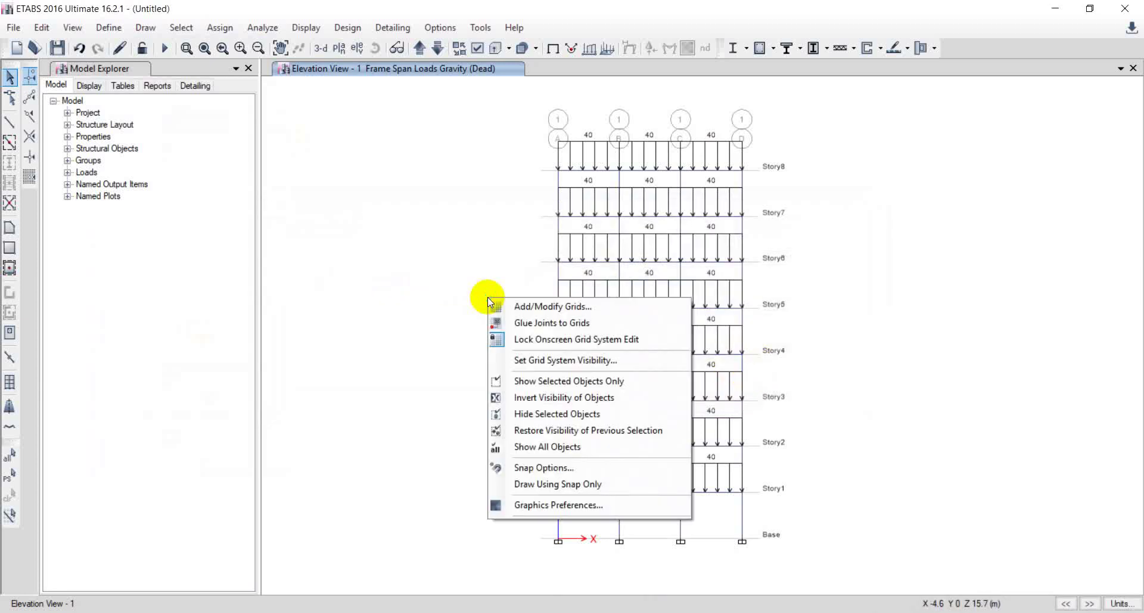
pyautogui.click(541, 366)
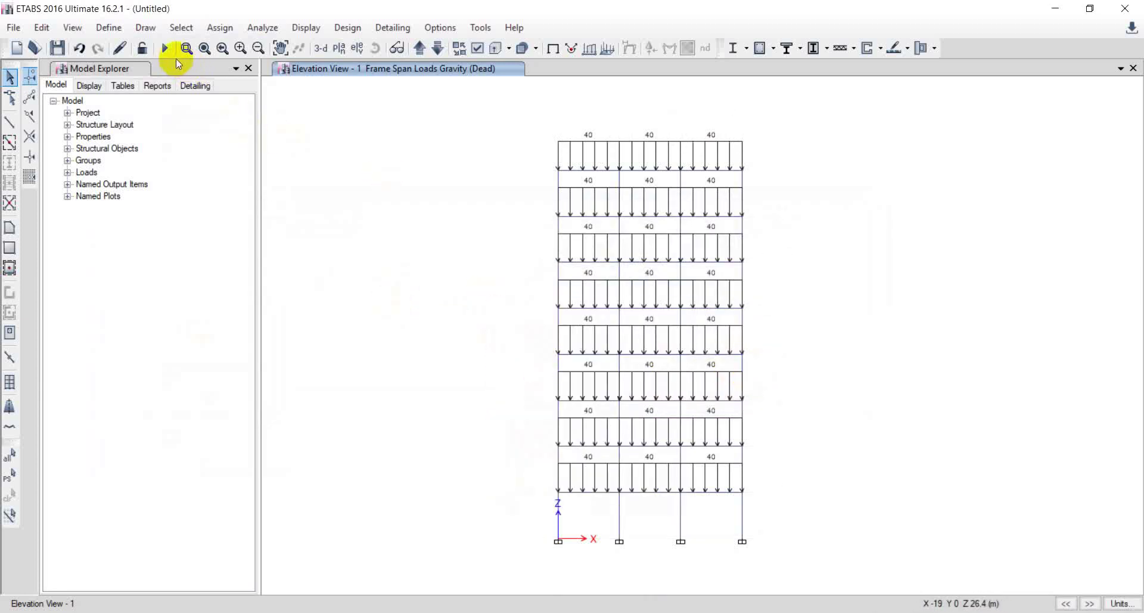
# Save the model as in and run the analysis
pyautogui.hotkey('ctrl', 's')
pyautogui.write('in')
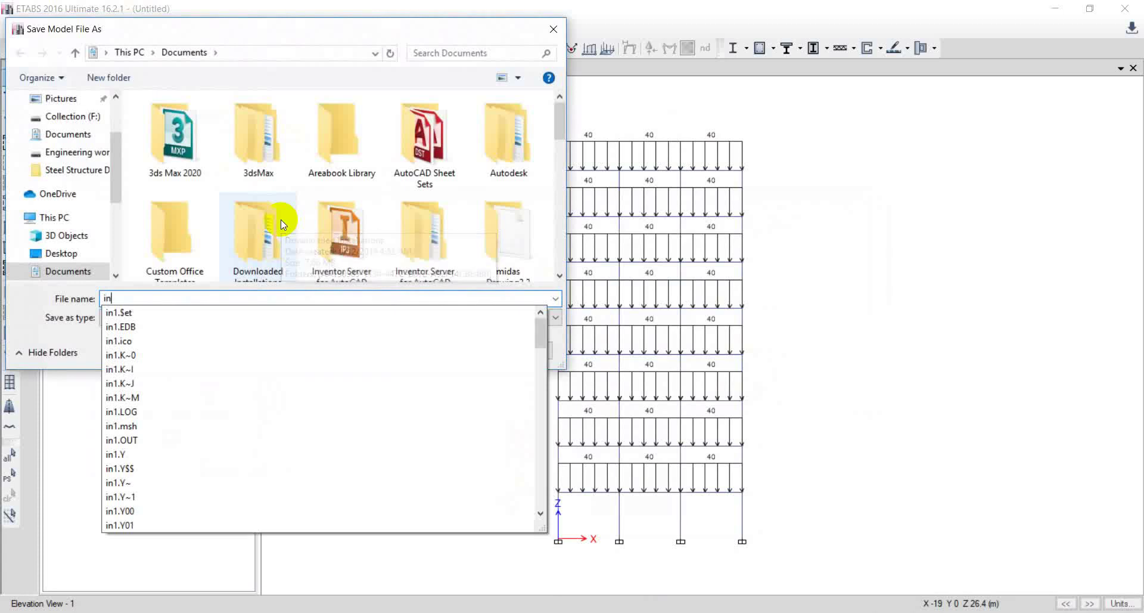
pyautogui.press('Return')
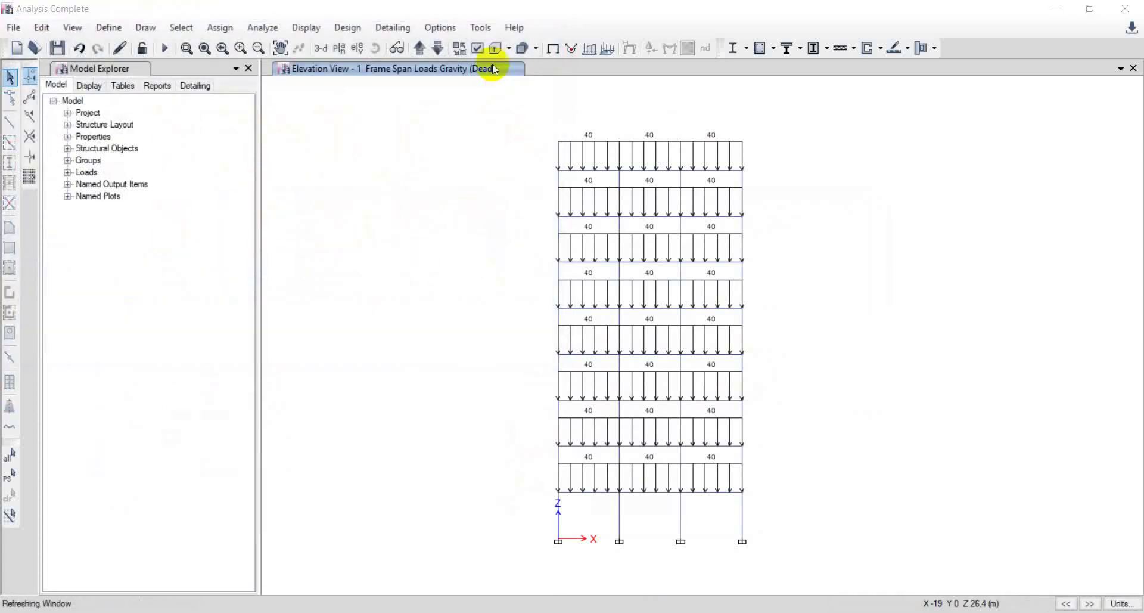
# Show the Base Reactions table from the analysis results
pyautogui.click(310, 28)
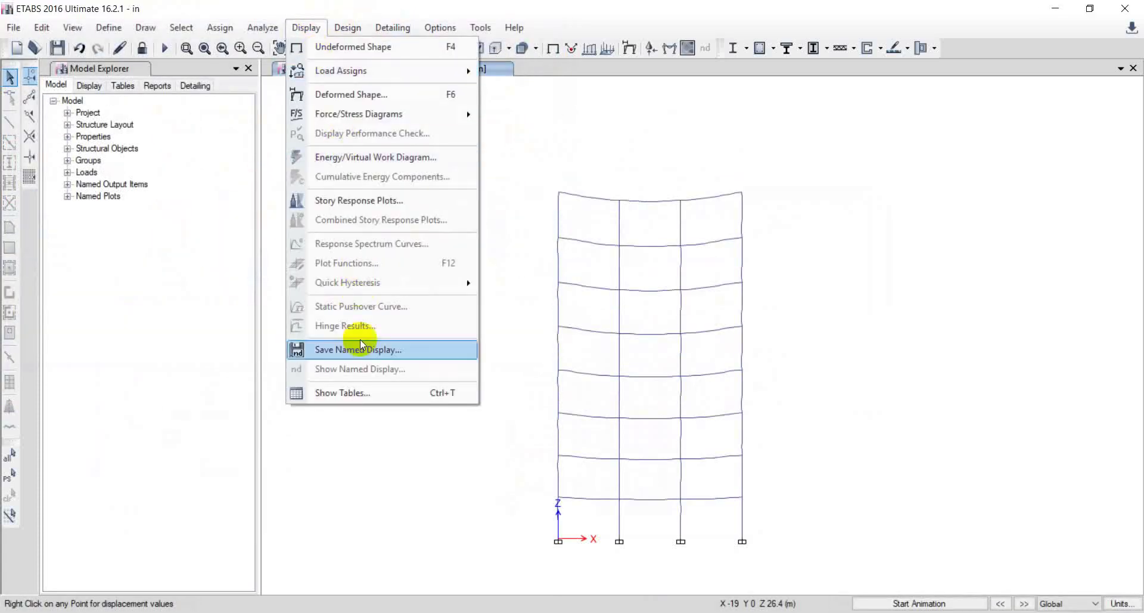
pyautogui.click(348, 392)
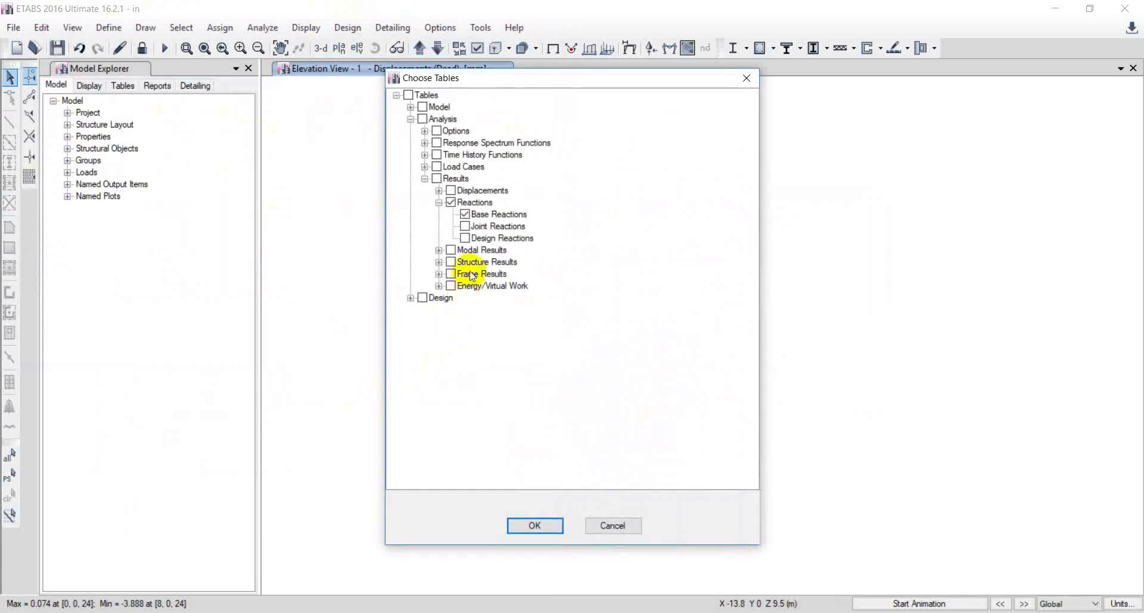
pyautogui.click(534, 524)
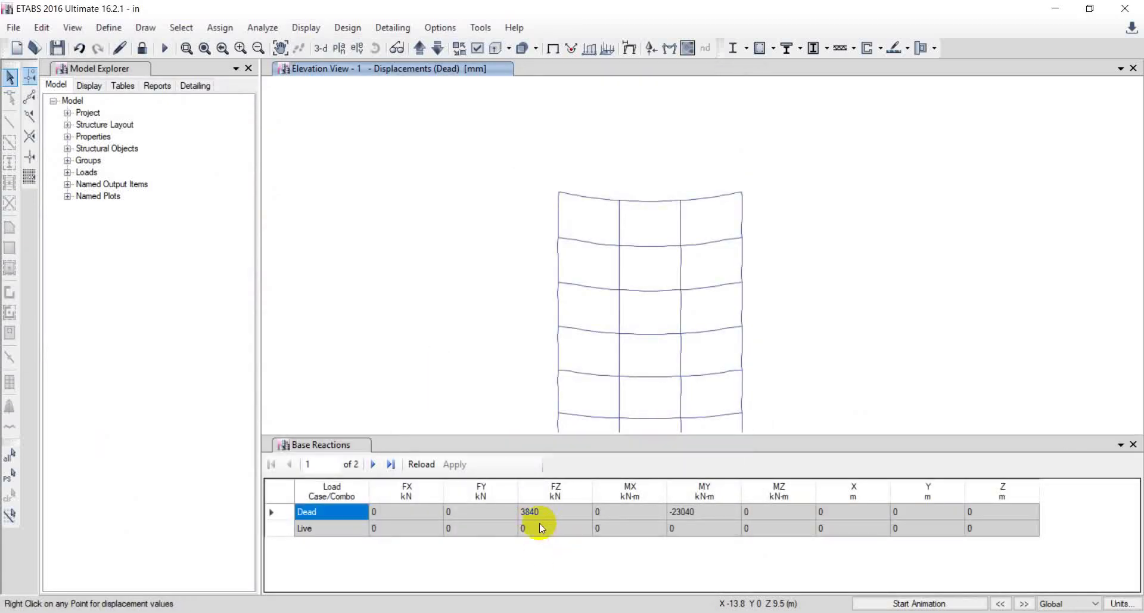